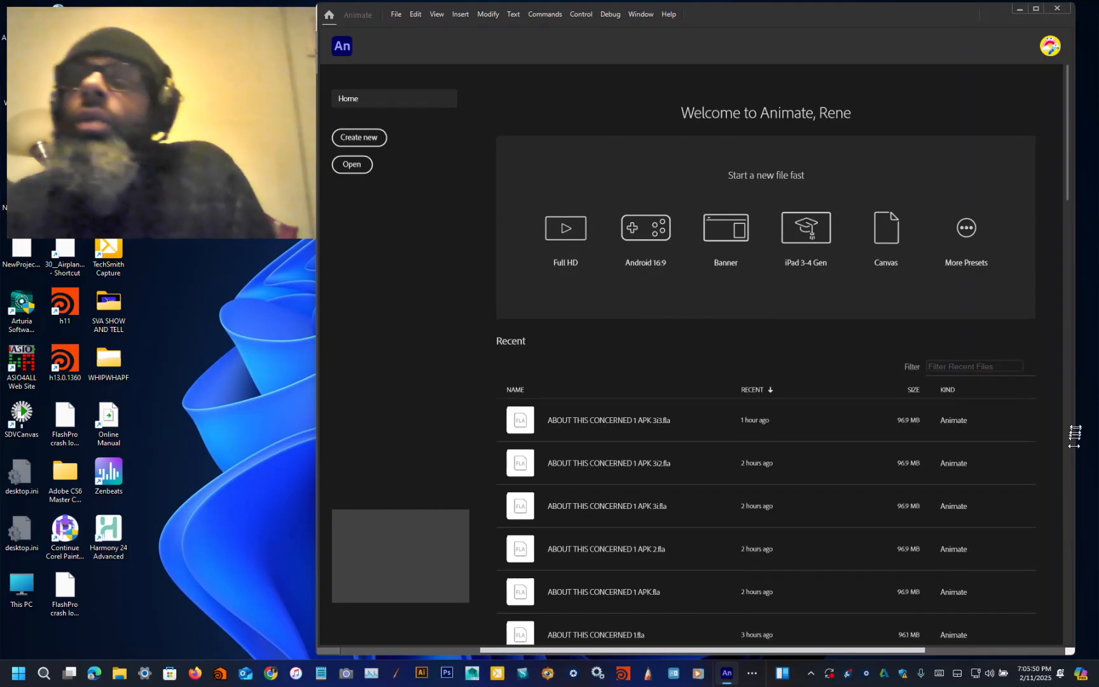
Step: Start a new document and choose the AIR for Android platform among the Advanced presets
left_click_drag(1073, 410, 1091, 411)
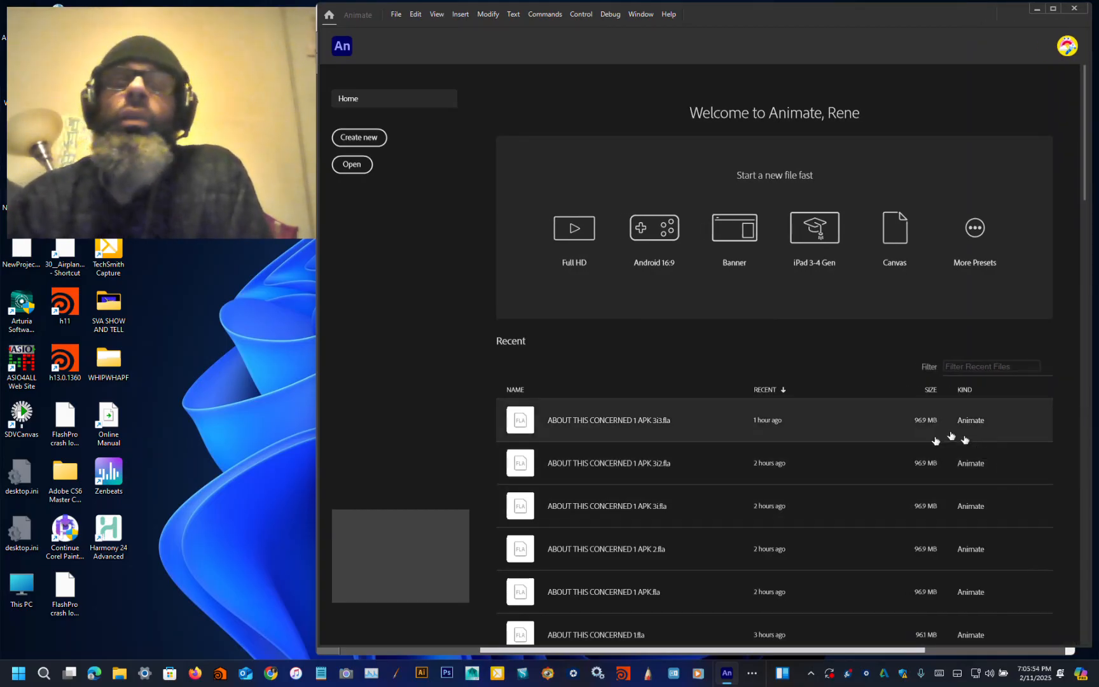
left_click(976, 230)
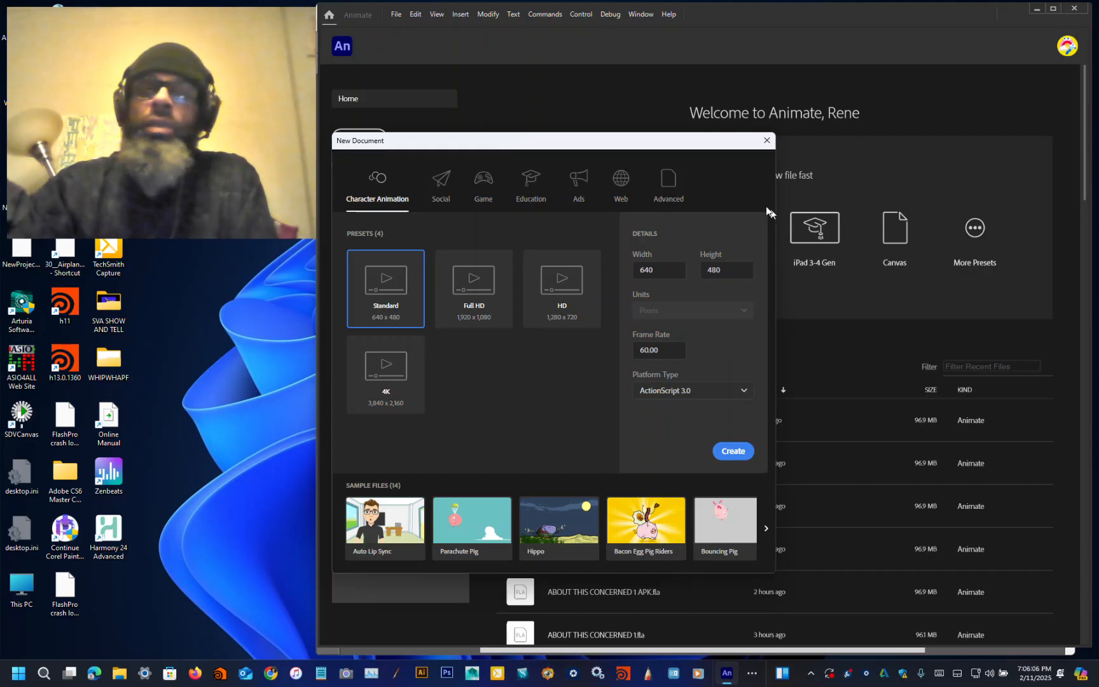
left_click(666, 192)
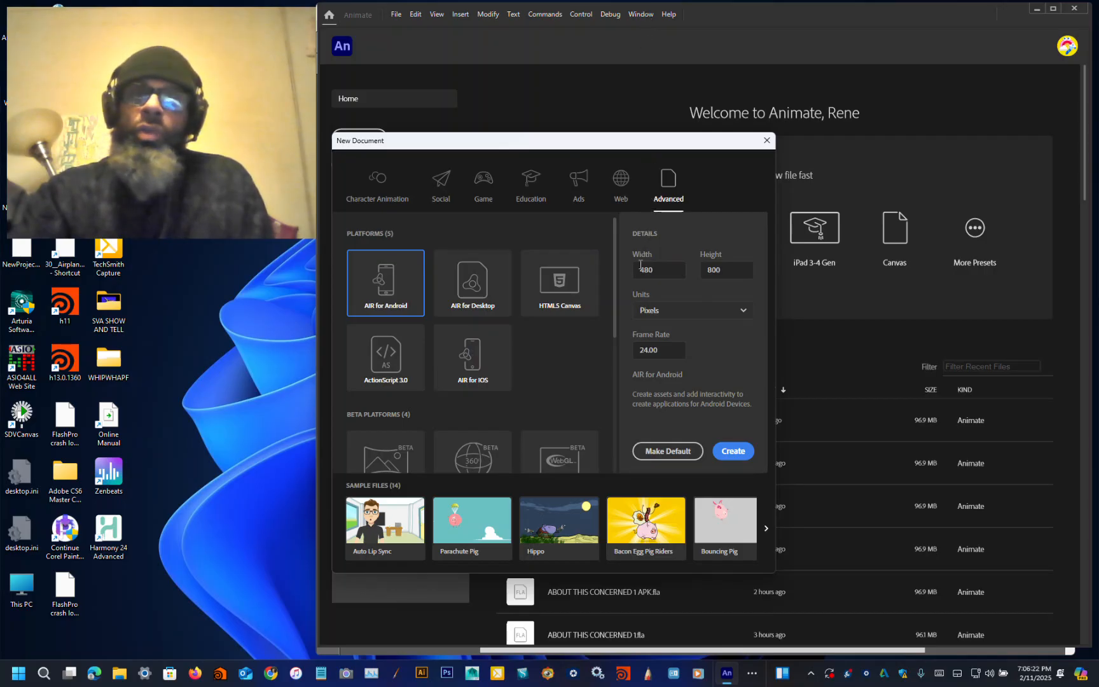
left_click(392, 277)
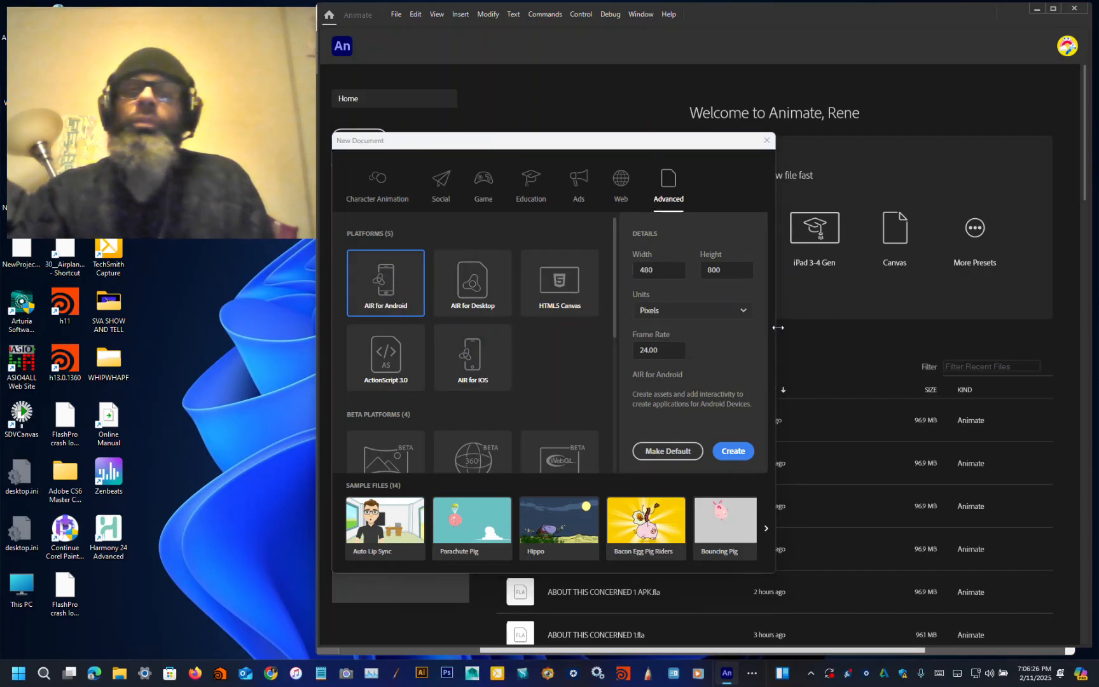
Step: Set the document size to 800 by 400 pixels and create it
left_click(674, 272)
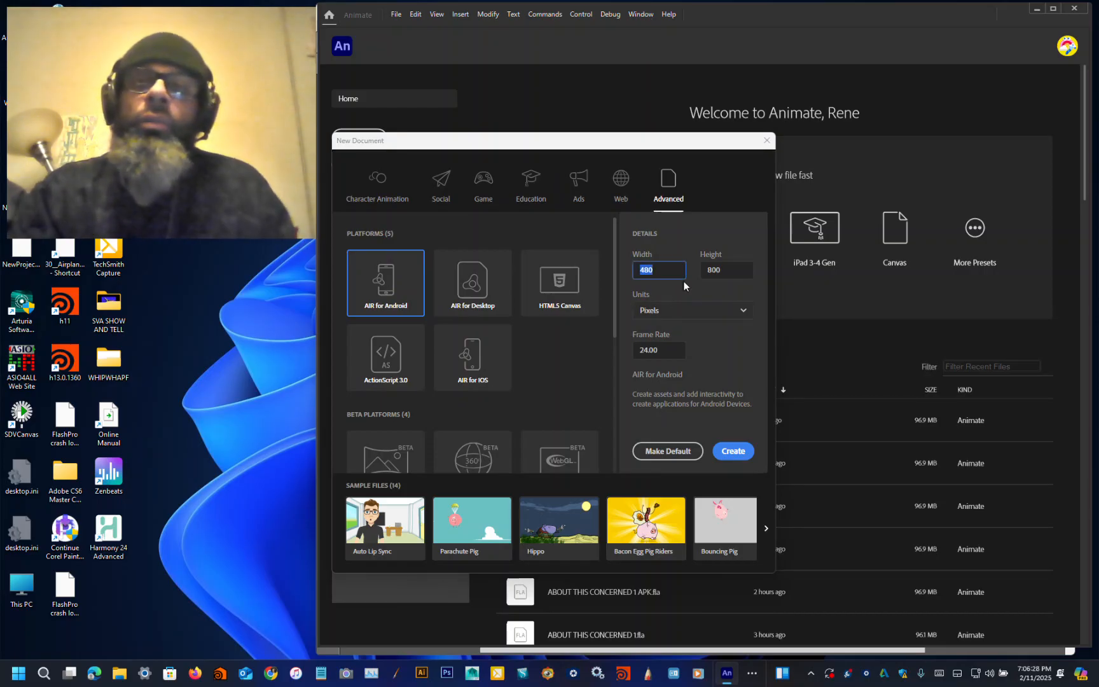
type("800")
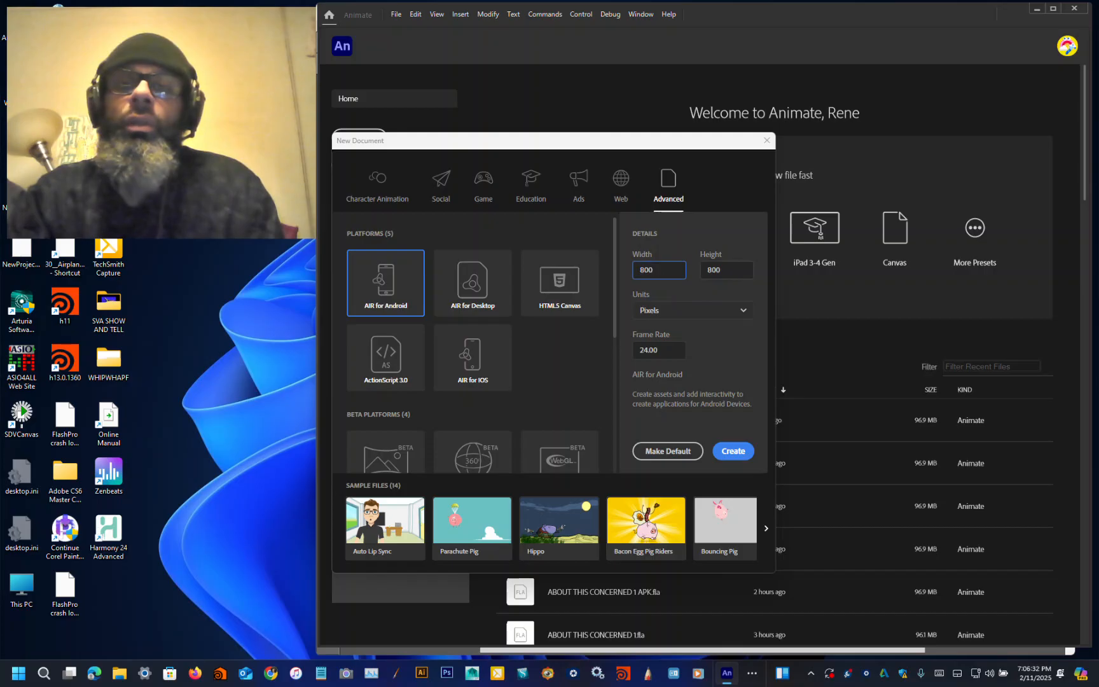
key("Tab")
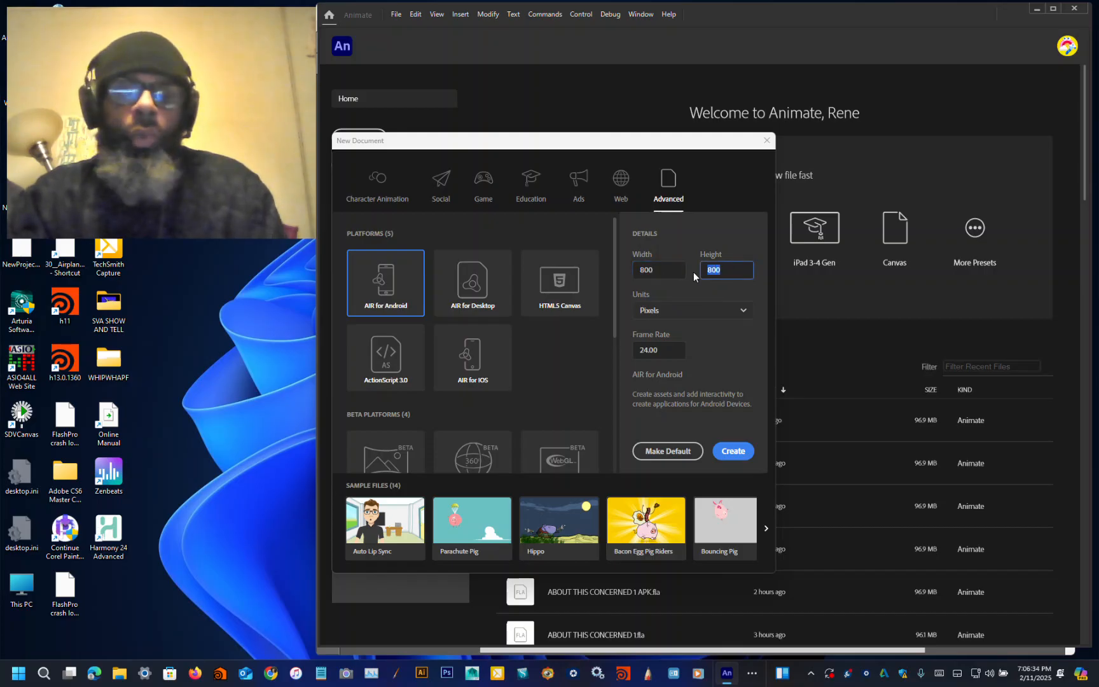
type("400")
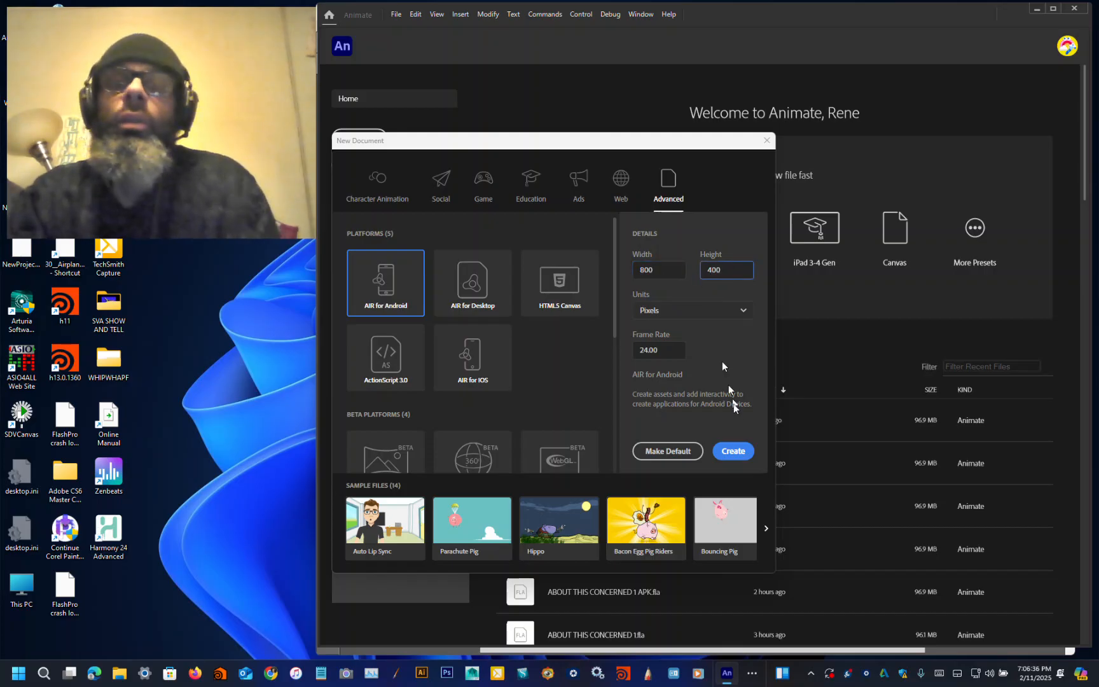
left_click(742, 451)
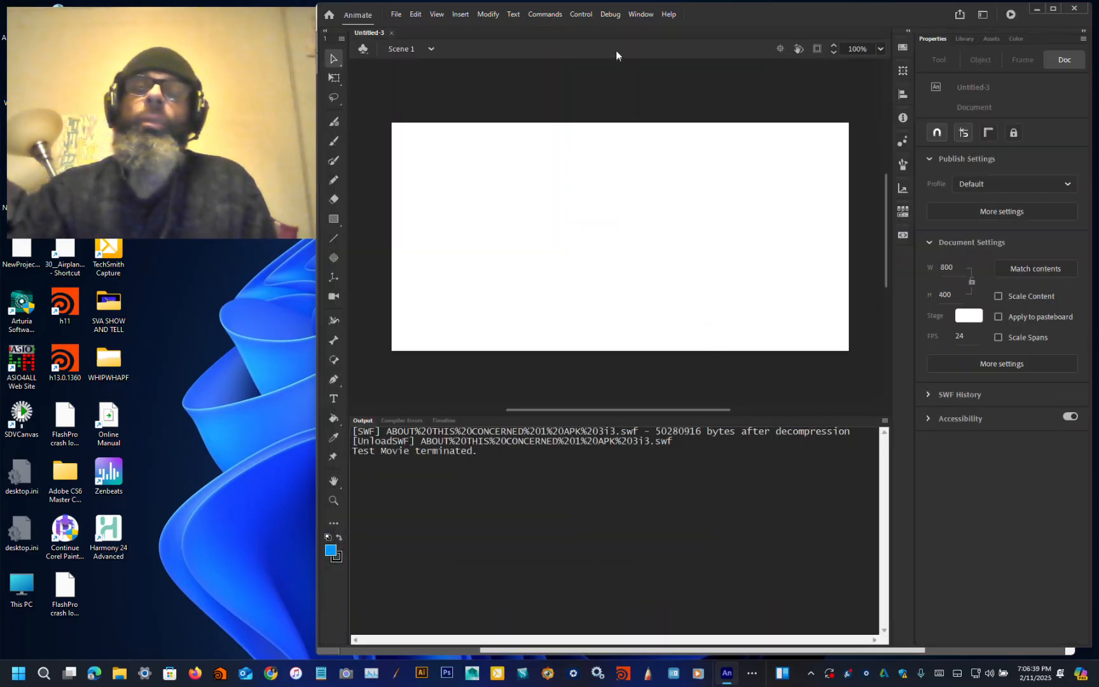
left_click(641, 15)
mouse_move(617, 17)
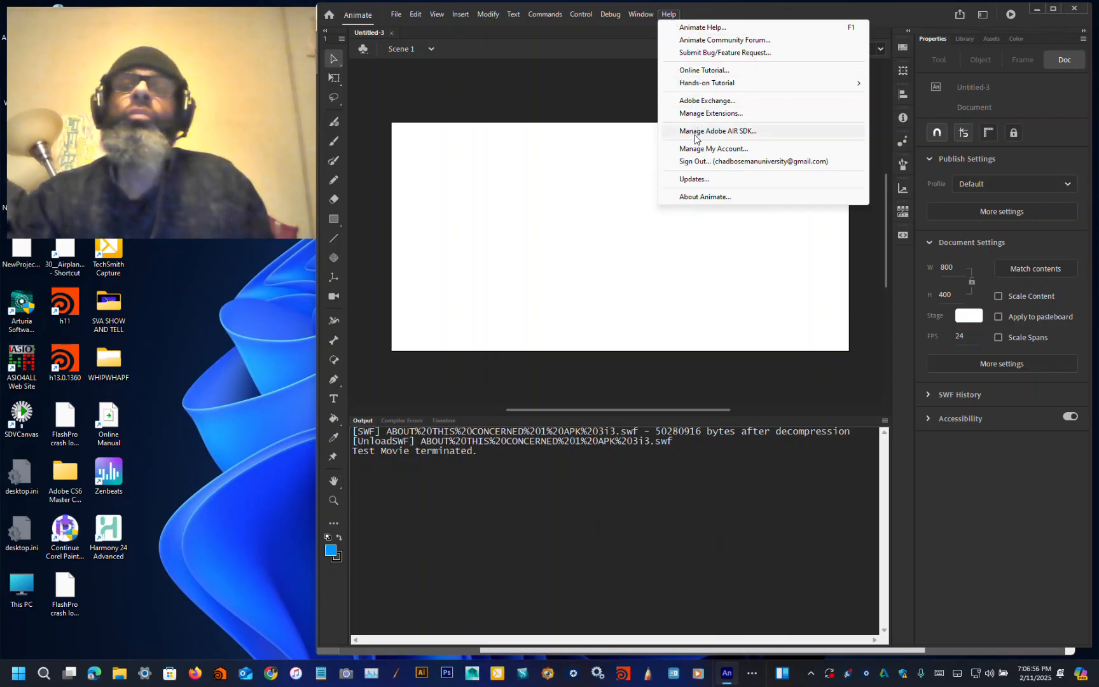
left_click(552, 92)
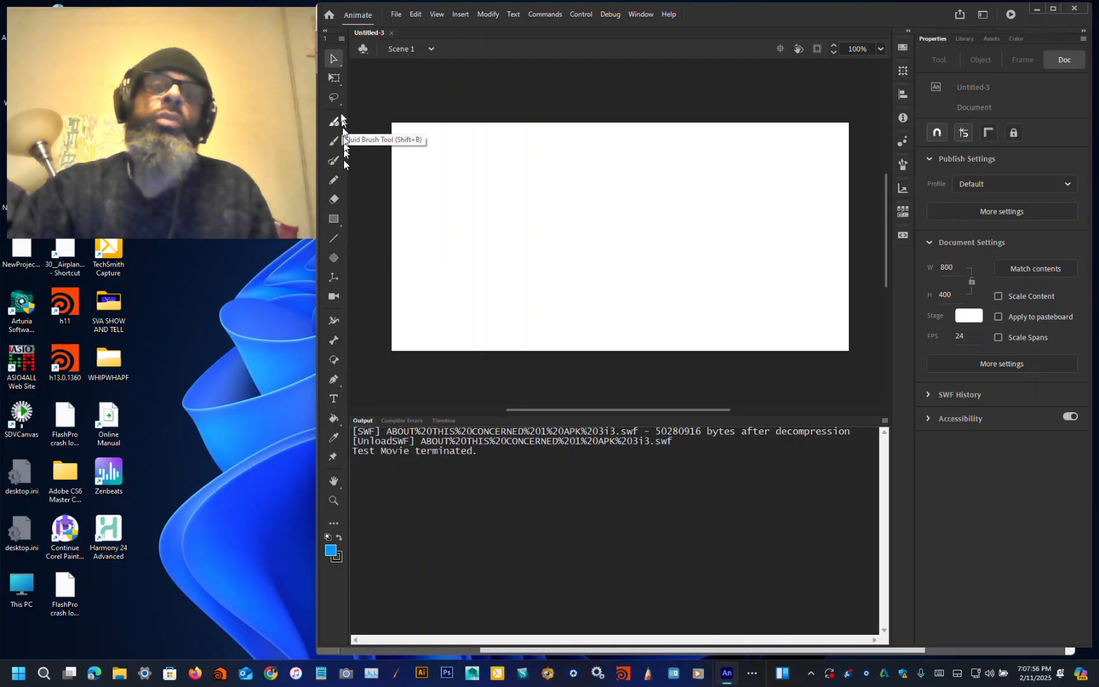
Step: Choose the Pen tool
left_click(338, 61)
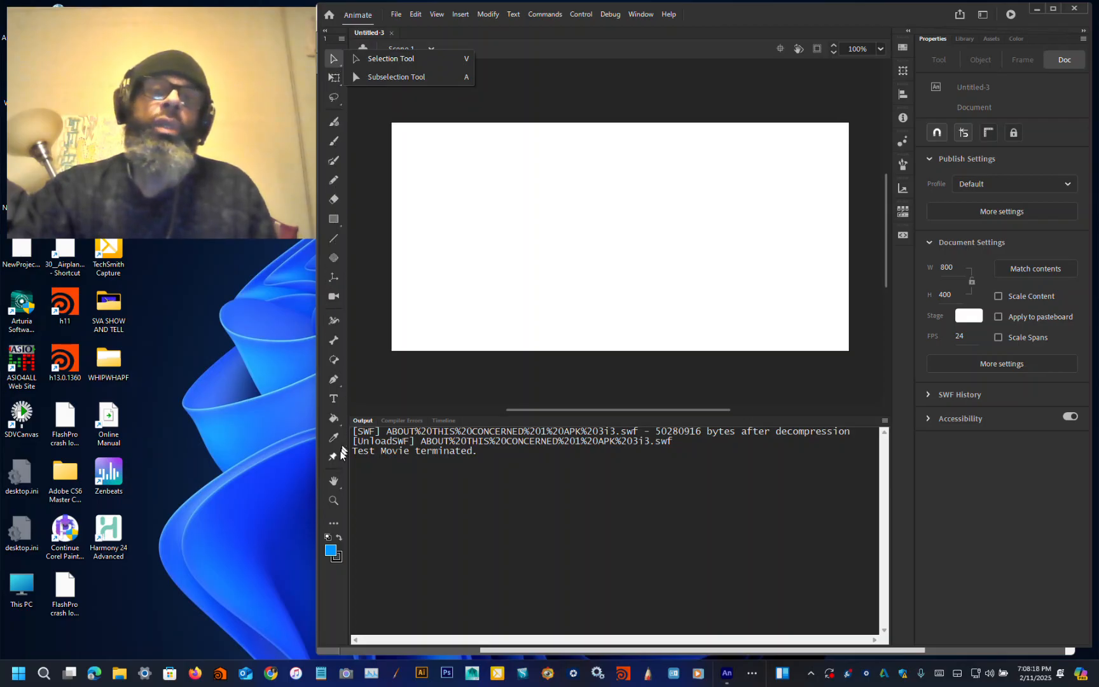
left_click(334, 380)
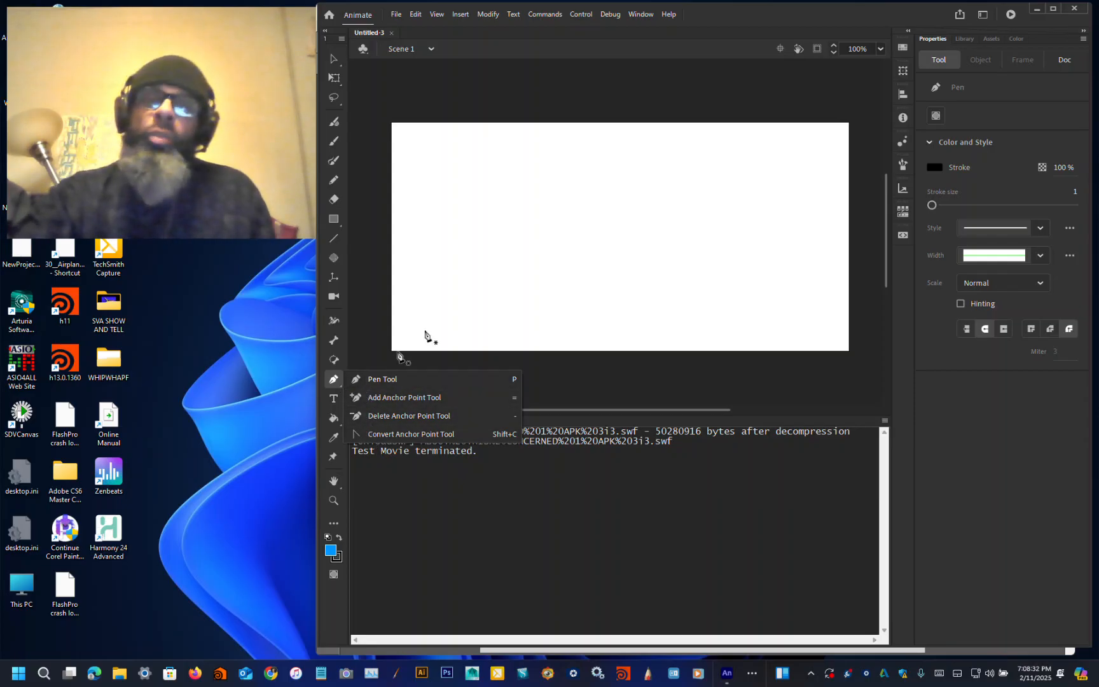
left_click(745, 17)
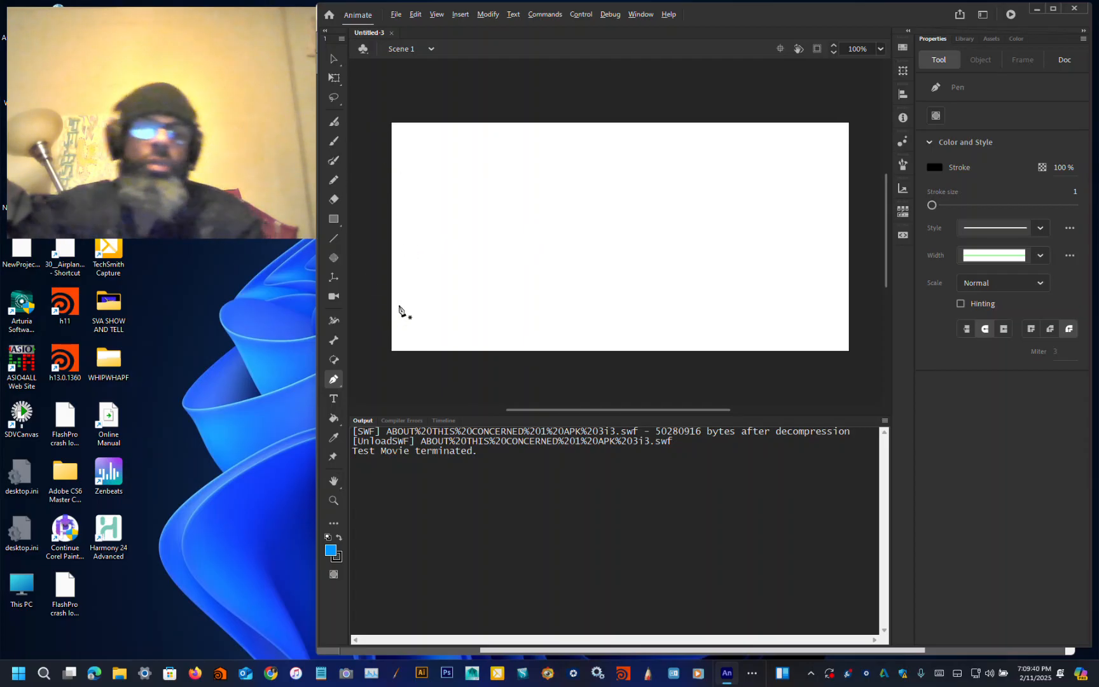
Step: Switch to the lesson plans PDF in Acrobat and shrink its window beside the Animate stage
key("alt+Tab")
key("alt+Tab")
key("alt+Tab")
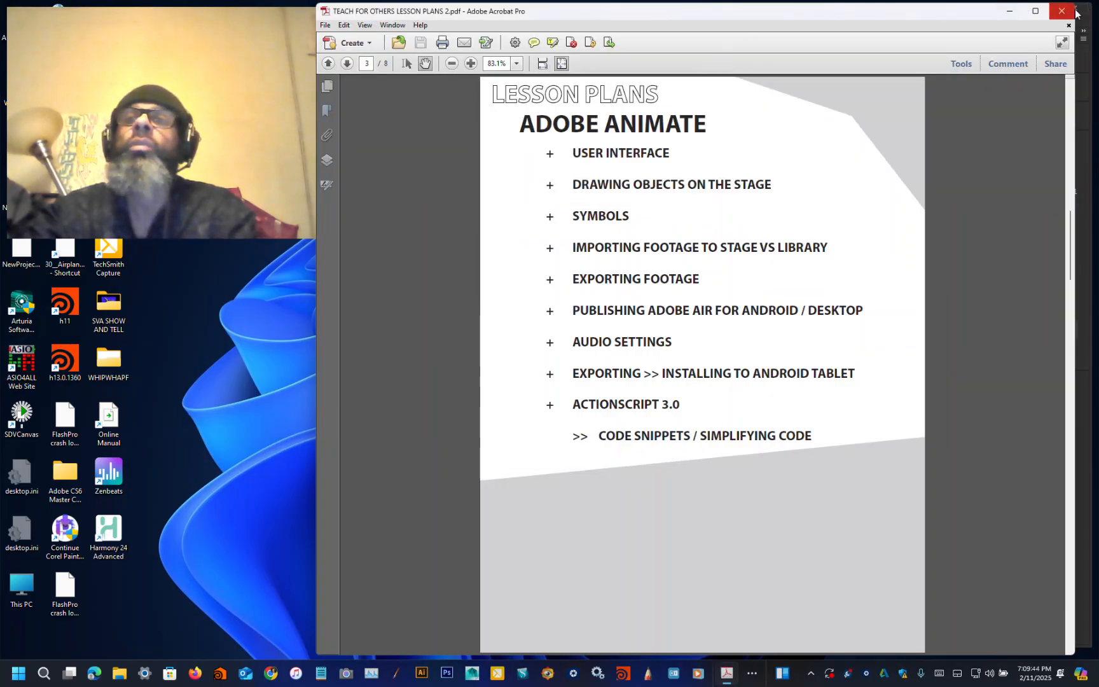
left_click_drag(1076, 6, 601, 311)
left_click_drag(478, 318, 181, 258)
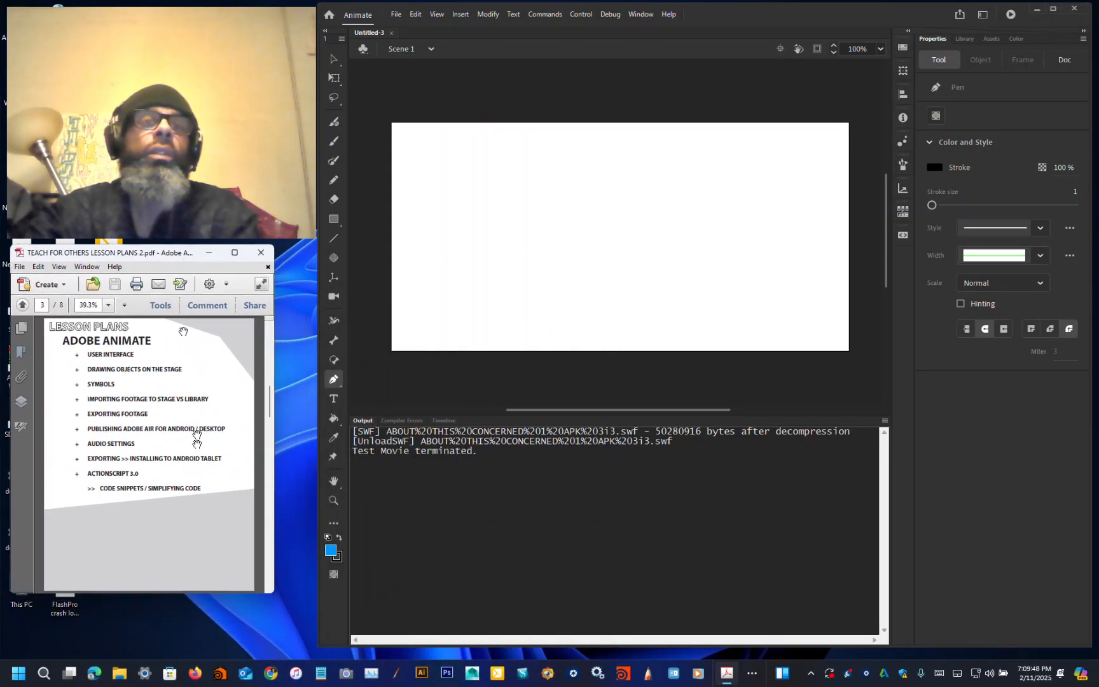
left_click_drag(272, 591, 314, 649)
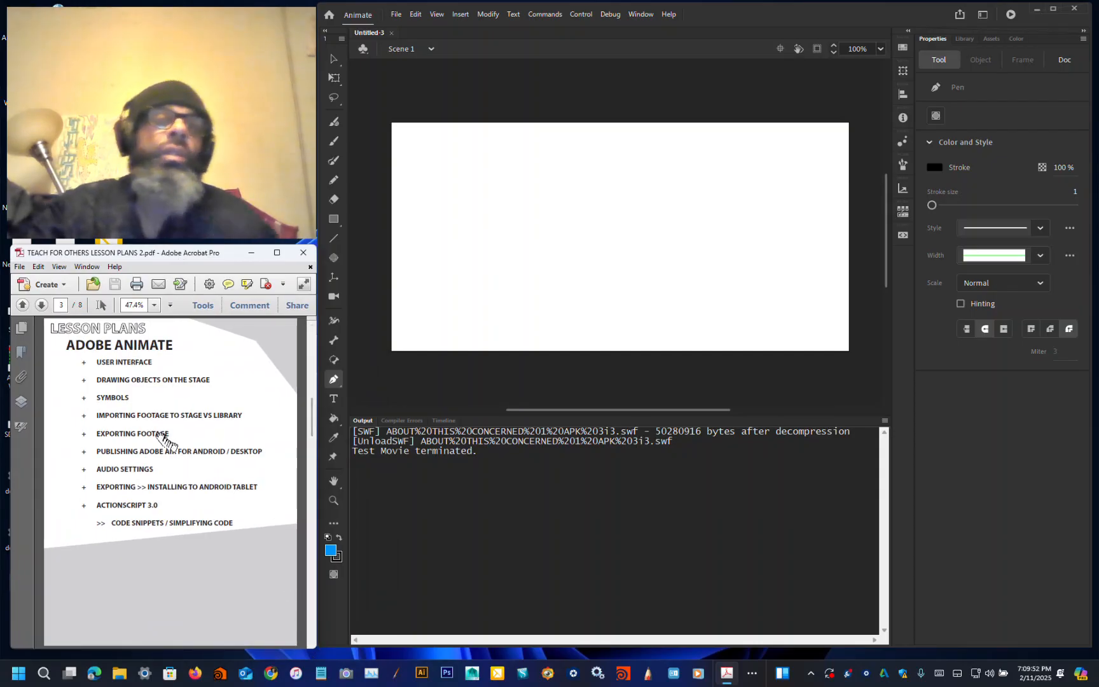
Step: Set the PDF zoom to 75% and scroll the lesson list into view
left_click(155, 305)
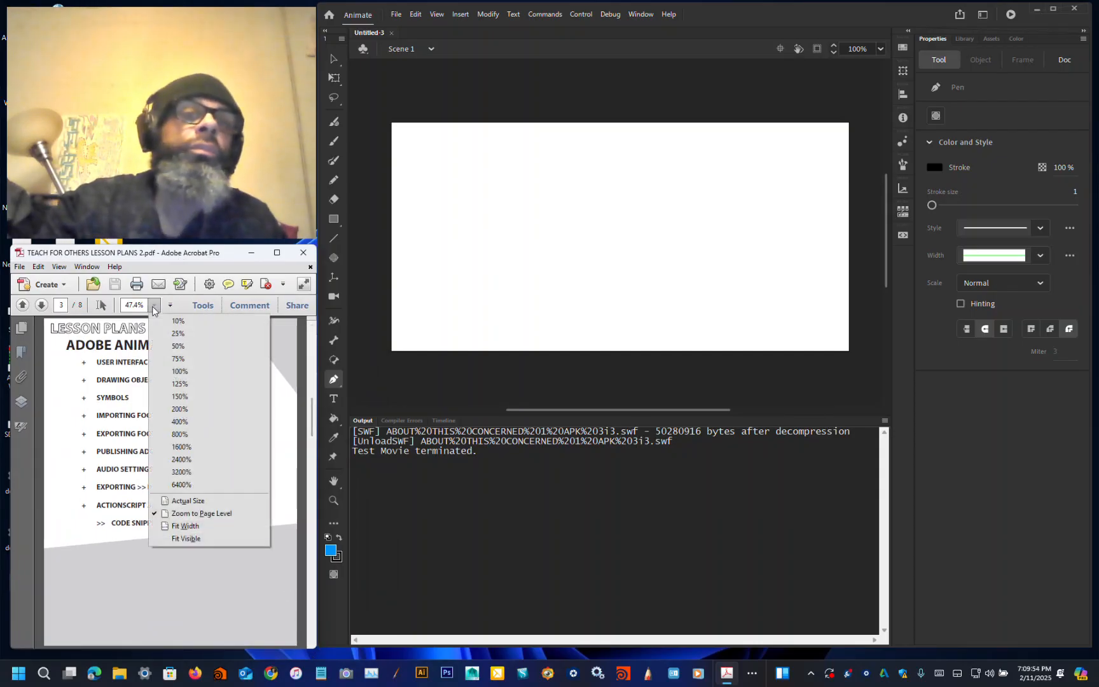
left_click(179, 345)
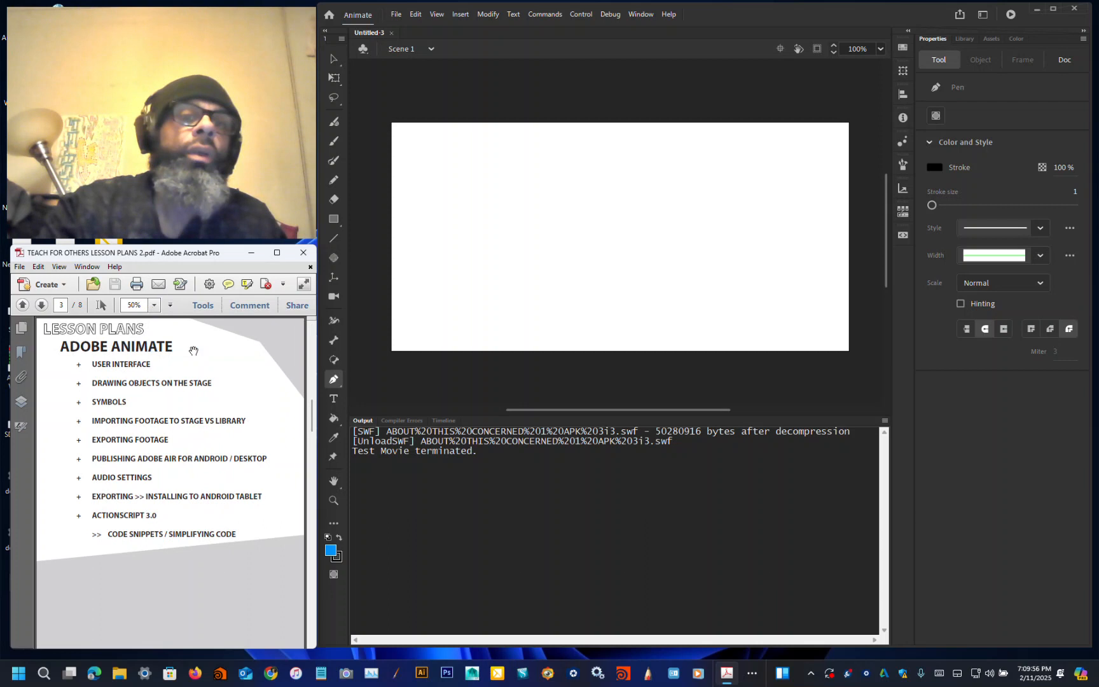
left_click(154, 305)
left_click(179, 373)
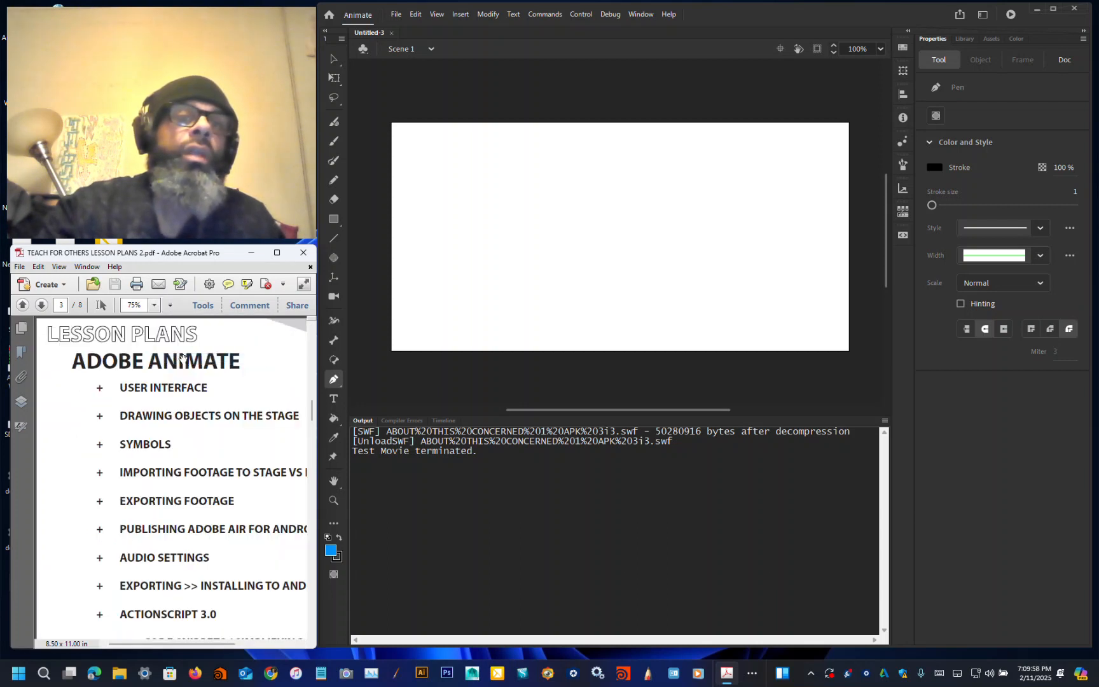
left_click_drag(205, 645, 227, 647)
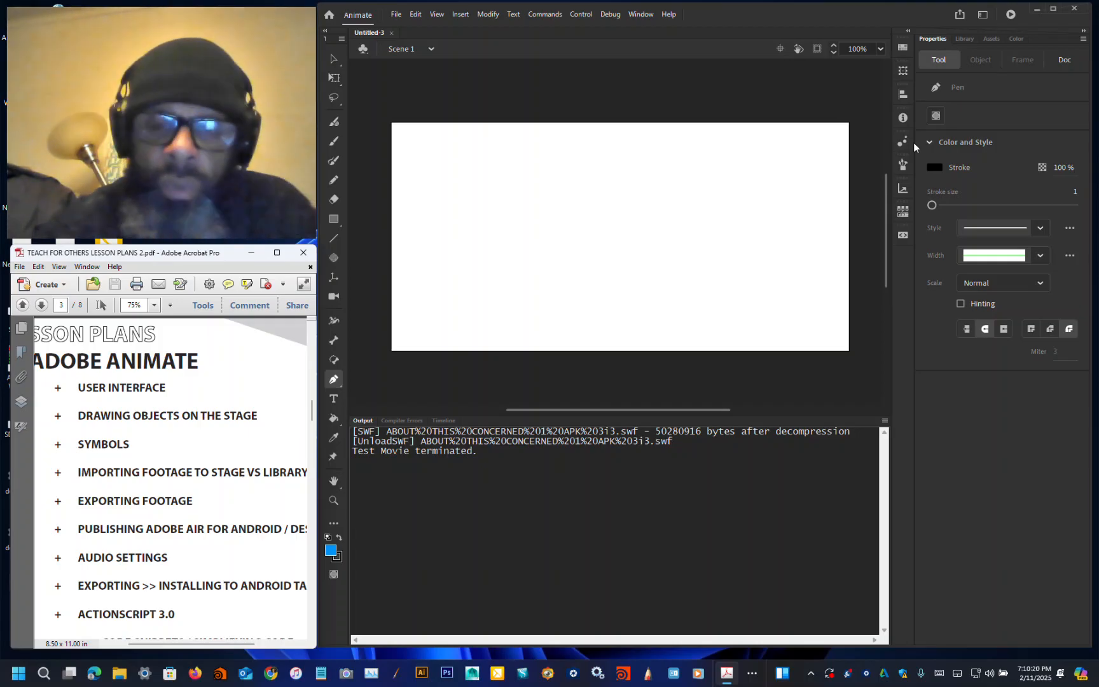
Step: Draw a long wavy blue stroke across the stage with the Classic Brush
left_click(489, 276)
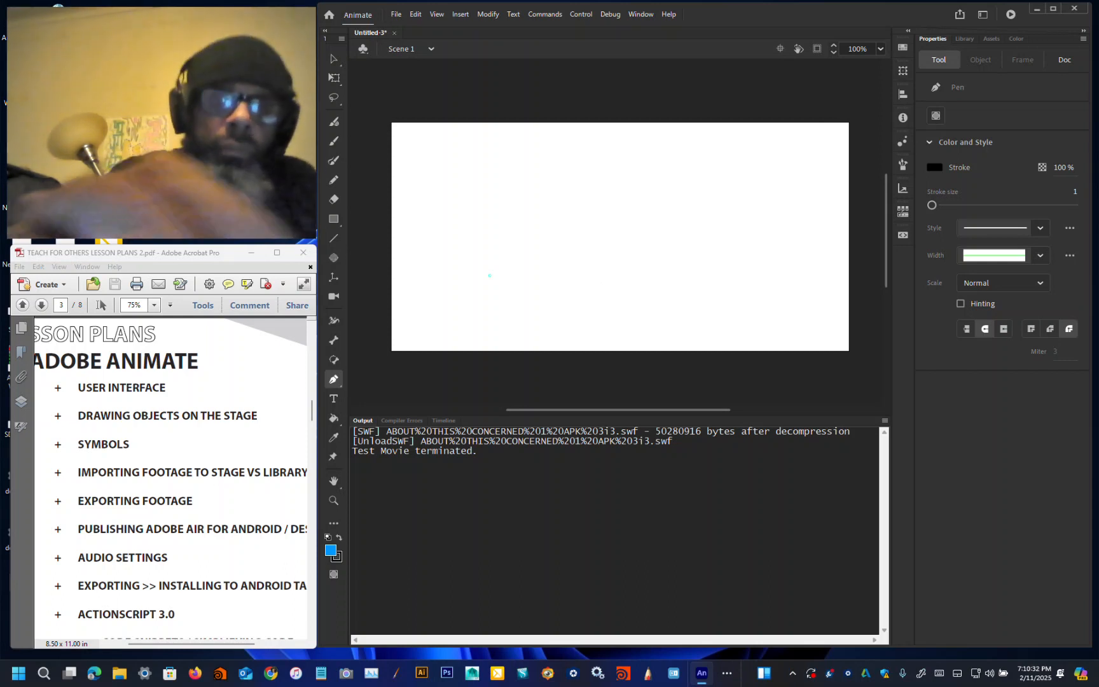
left_click(333, 141)
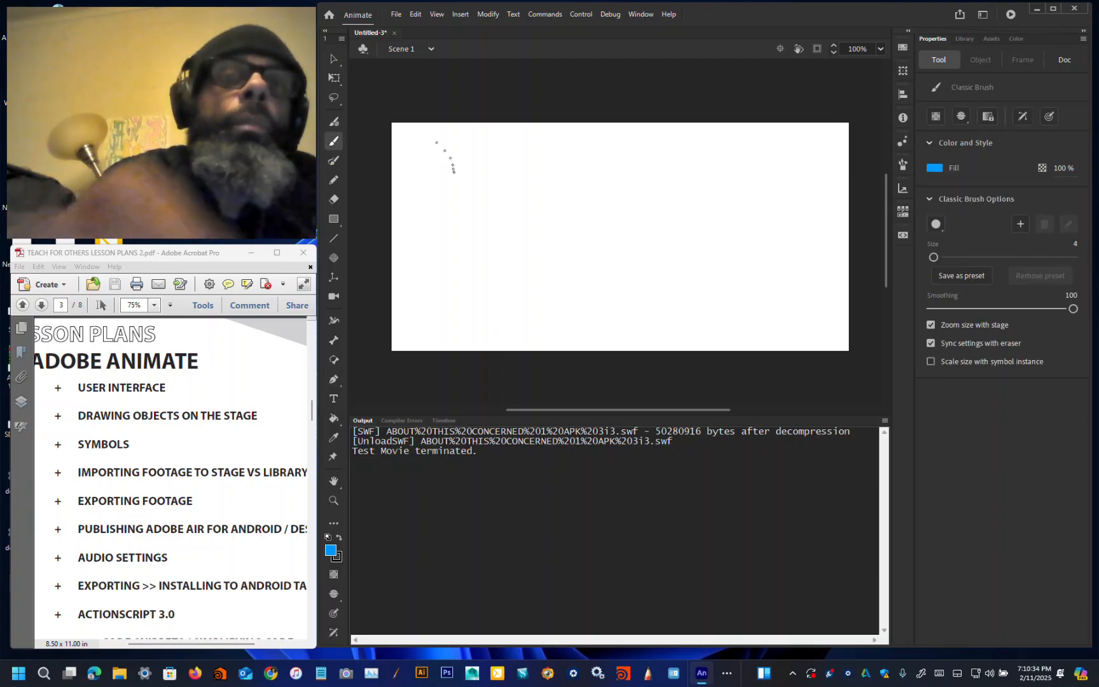
mouse_move(412, 202)
left_mouse_down()
mouse_move(439, 173)
mouse_move(475, 243)
mouse_move(550, 183)
mouse_move(656, 176)
mouse_move(772, 202)
mouse_move(788, 258)
mouse_move(626, 302)
mouse_move(509, 272)
left_mouse_up()
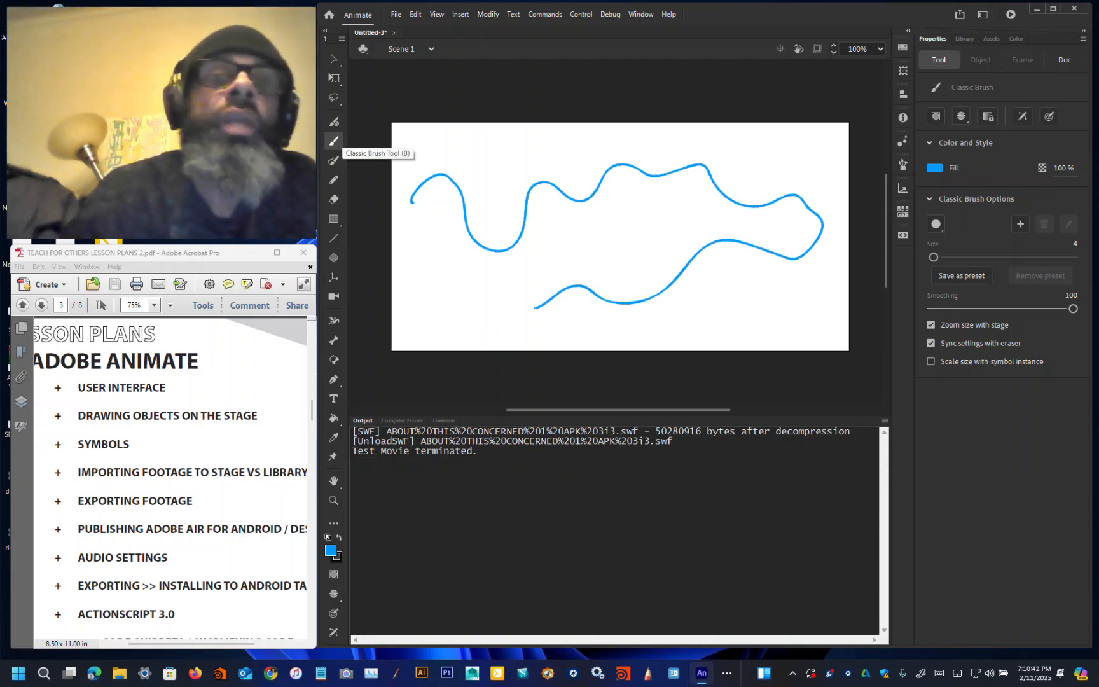
Step: Paint a thin black S-shaped stroke with the Paint Brush, then a short vertical blue stroke with the Classic Brush
left_click(334, 158)
mouse_move(405, 293)
left_mouse_down()
mouse_move(461, 277)
mouse_move(499, 318)
mouse_move(537, 287)
mouse_move(563, 244)
mouse_move(655, 209)
mouse_move(561, 214)
mouse_move(513, 276)
mouse_move(414, 253)
left_mouse_up()
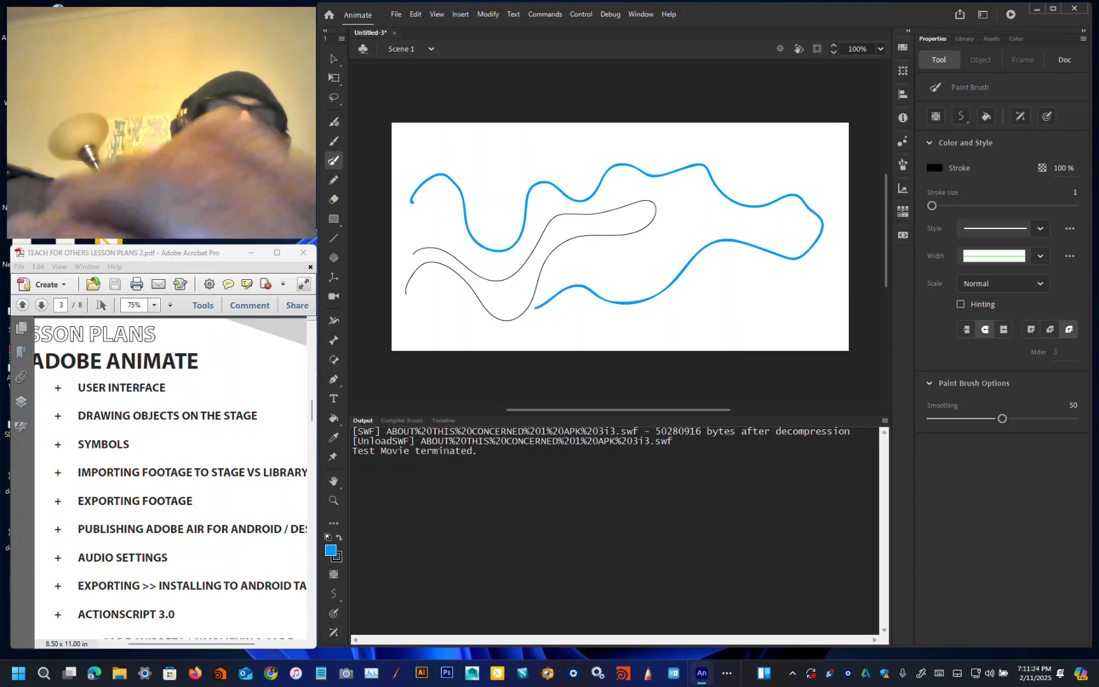
left_click(333, 141)
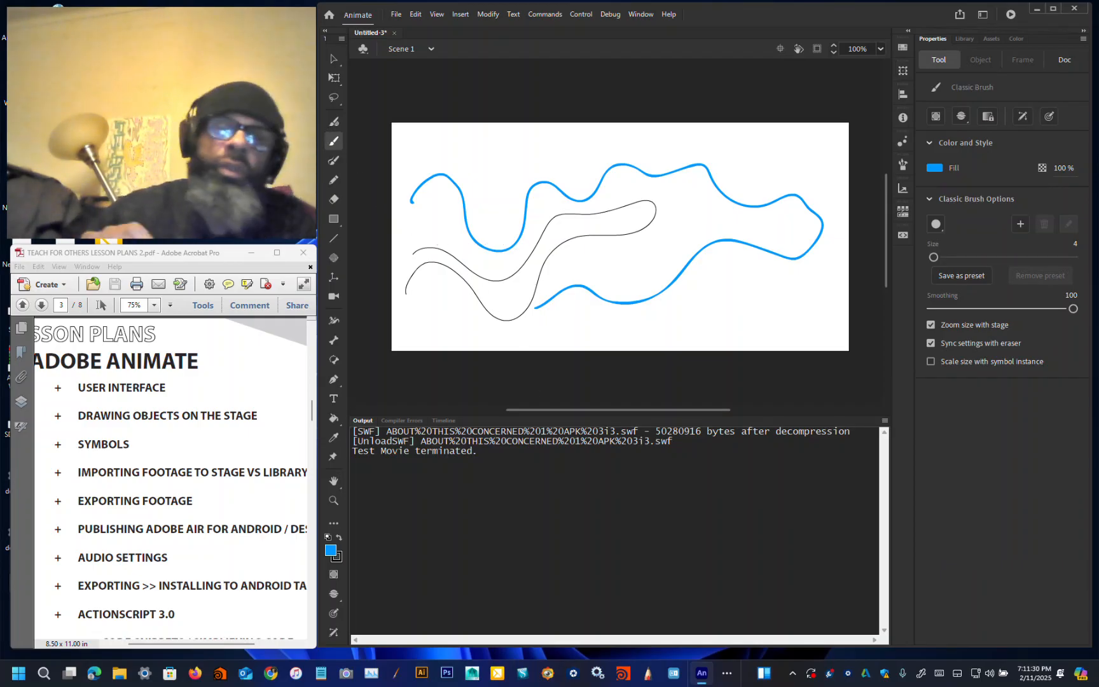
left_click_drag(415, 224, 424, 312)
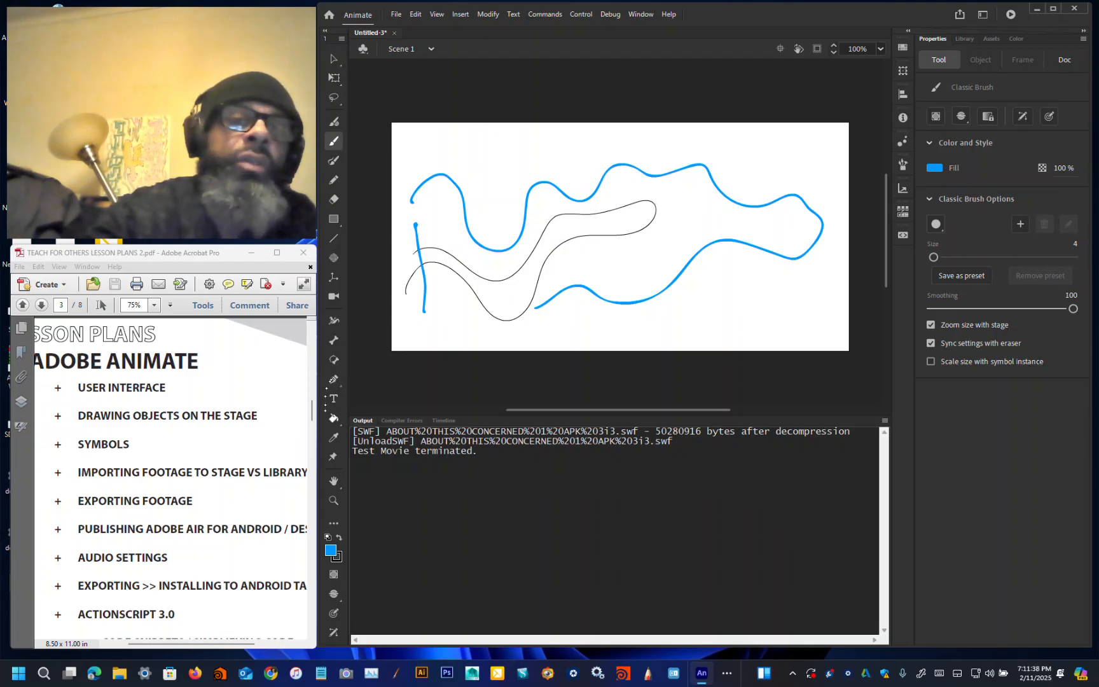
Step: Fill the shape enclosed by the black curve with olive green using the Paint Bucket
left_click(333, 418)
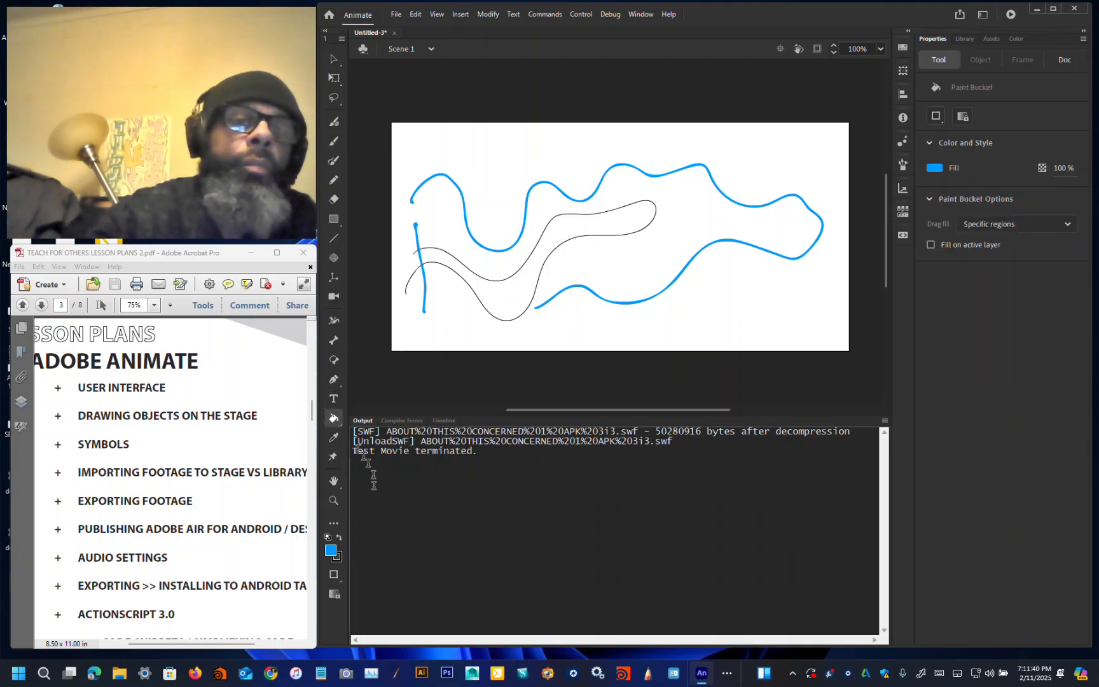
left_click(330, 551)
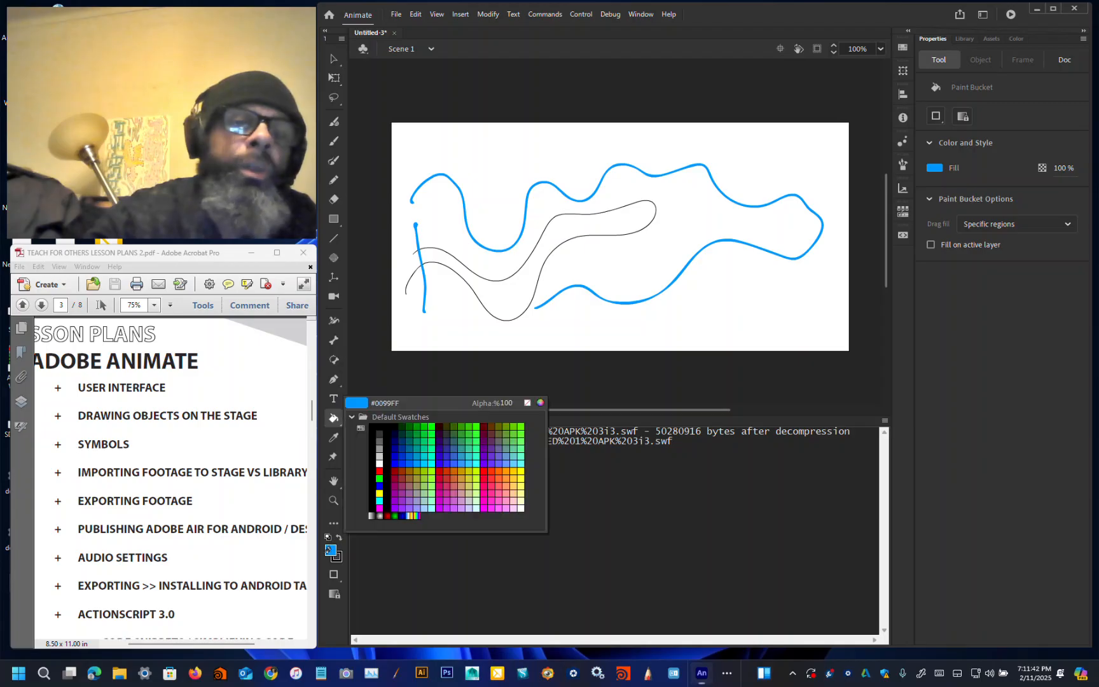
left_click(419, 474)
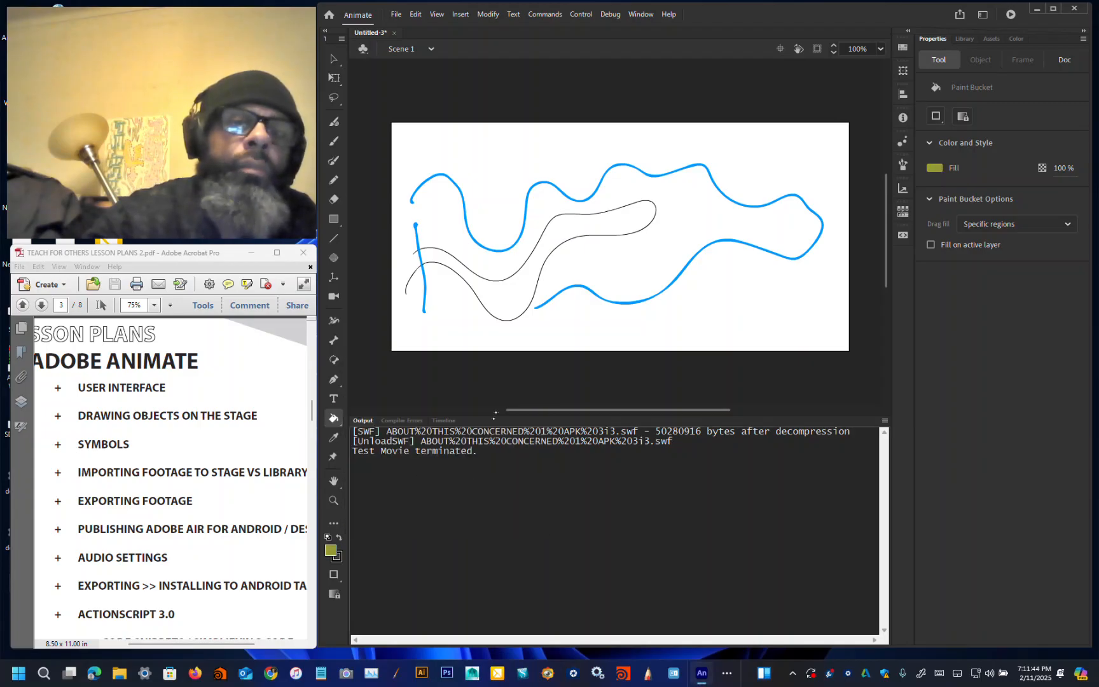
left_click(516, 299)
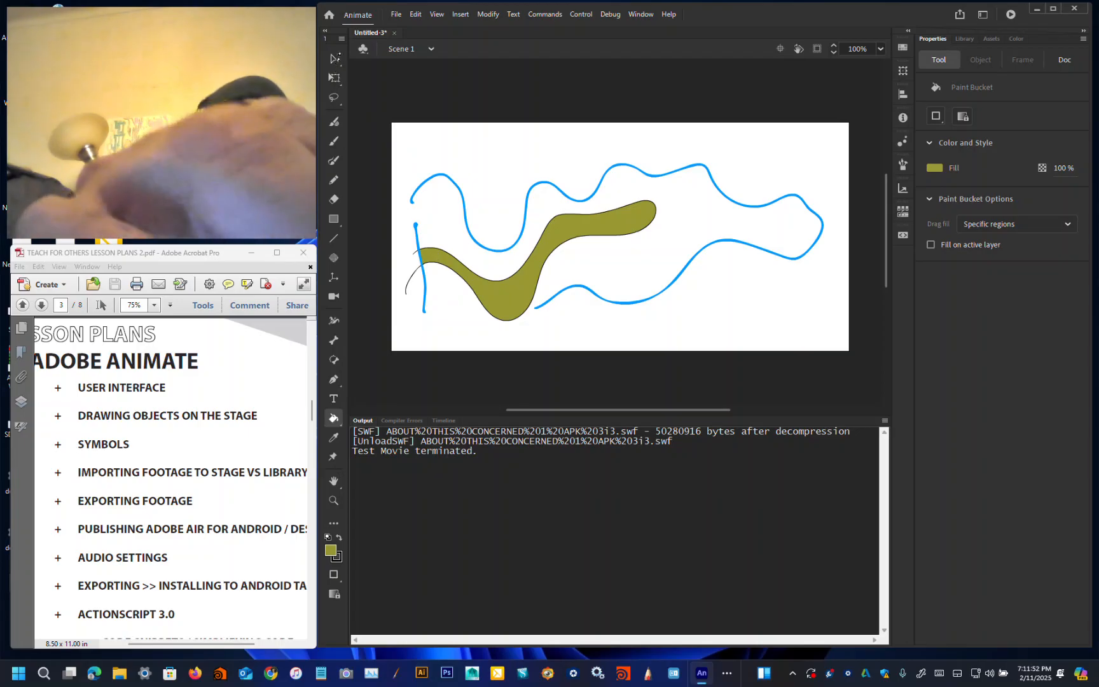
Step: Open the Timeline panel and switch its frame view among Standard, Preview and Preview in Context
left_click(333, 59)
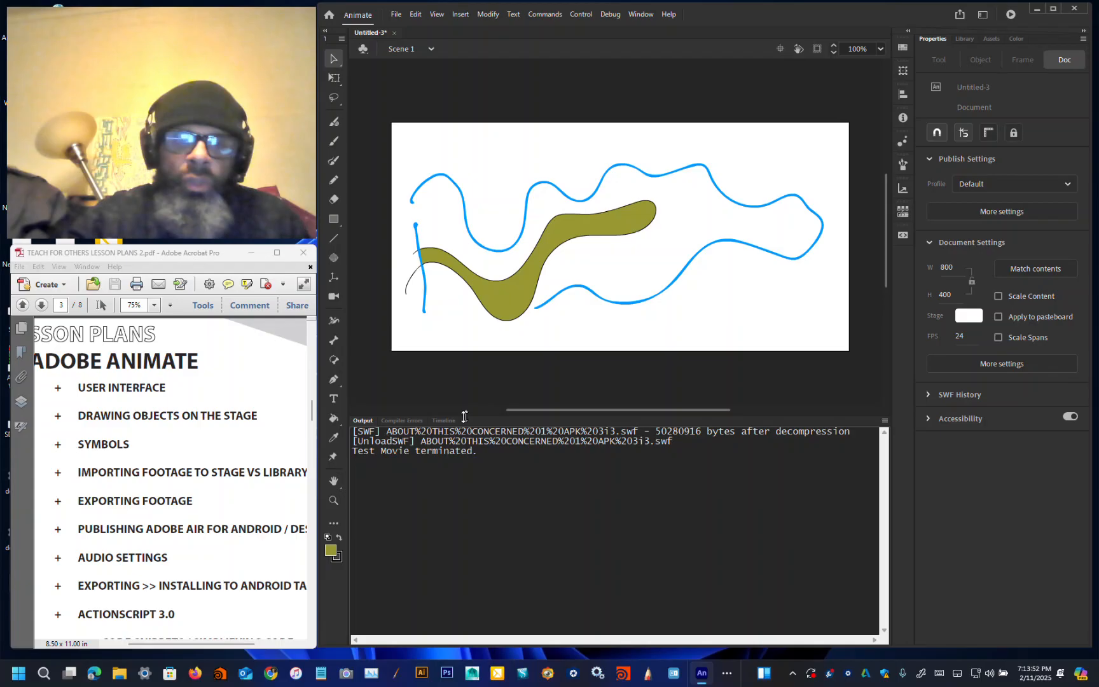
left_click(443, 421)
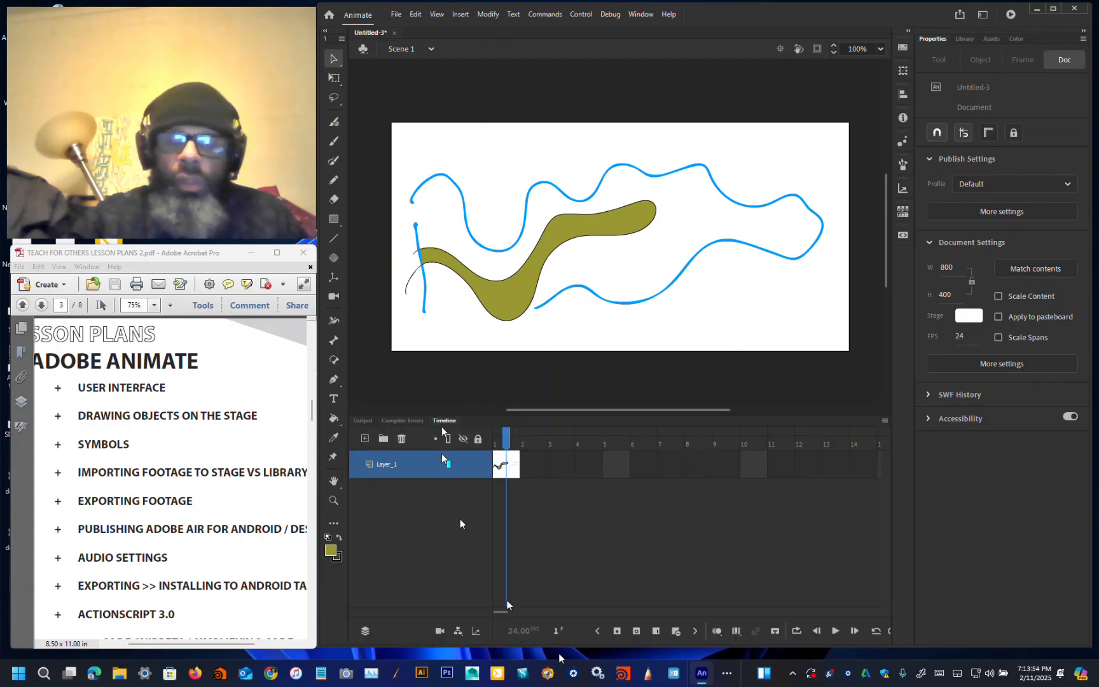
left_click(883, 423)
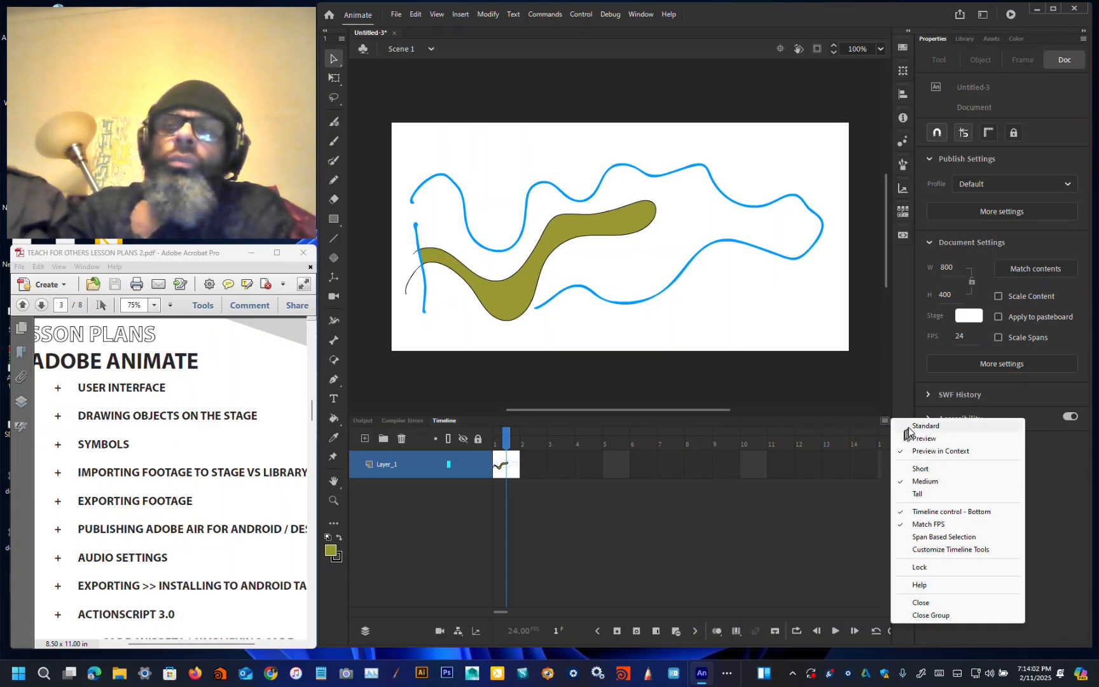
left_click(908, 426)
left_click(884, 421)
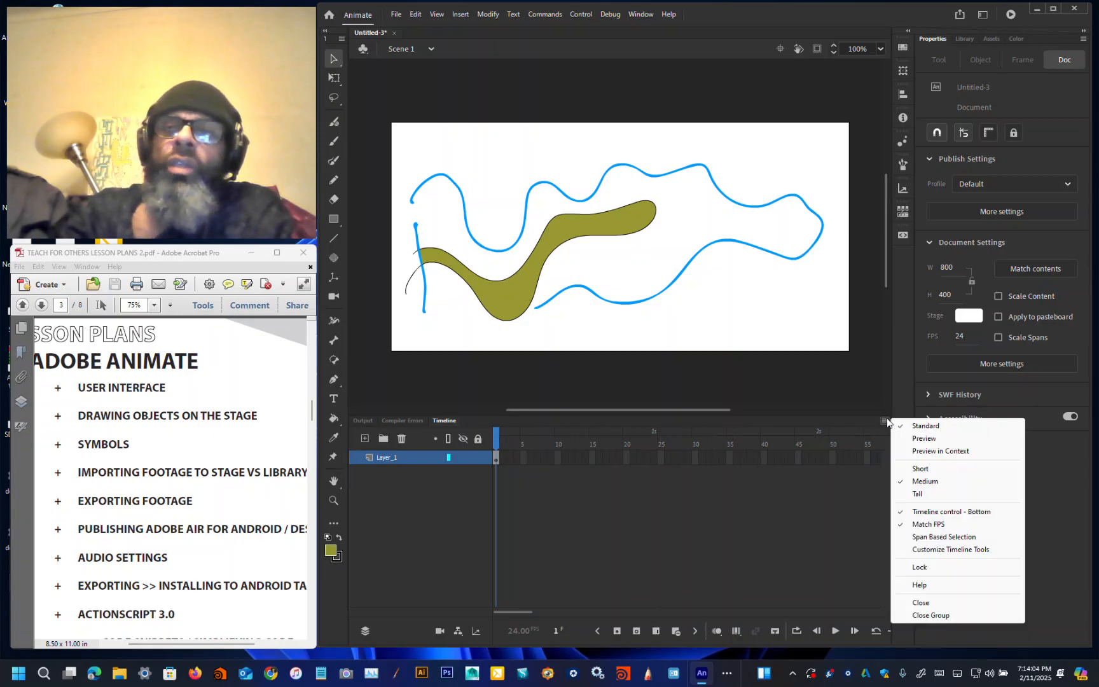
left_click(903, 439)
left_click(886, 420)
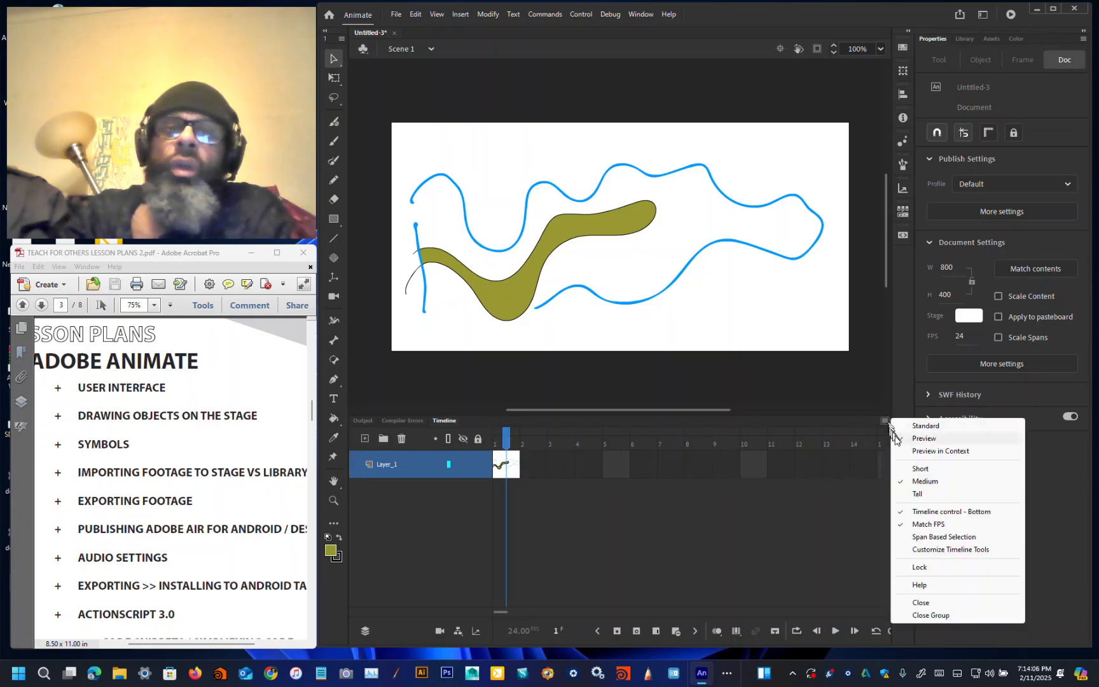
left_click(900, 451)
left_click(885, 421)
left_click(903, 438)
Step: Try the timeline's Short, Medium and Tall row heights and return the frame view to Standard
left_click(884, 420)
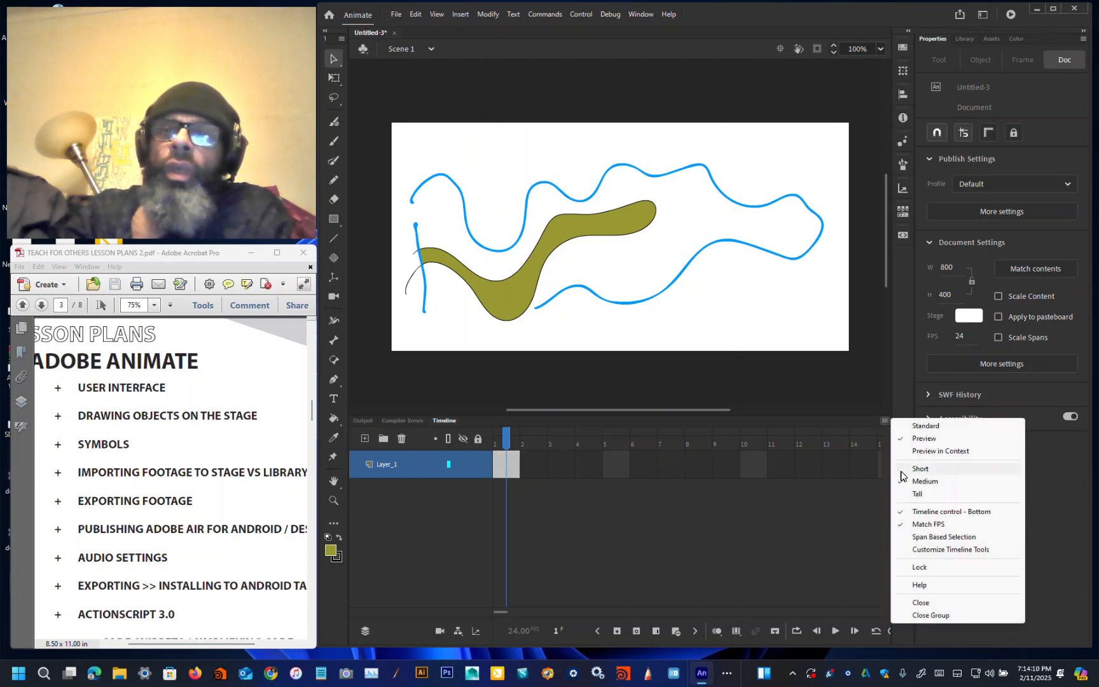
left_click(901, 468)
left_click(885, 421)
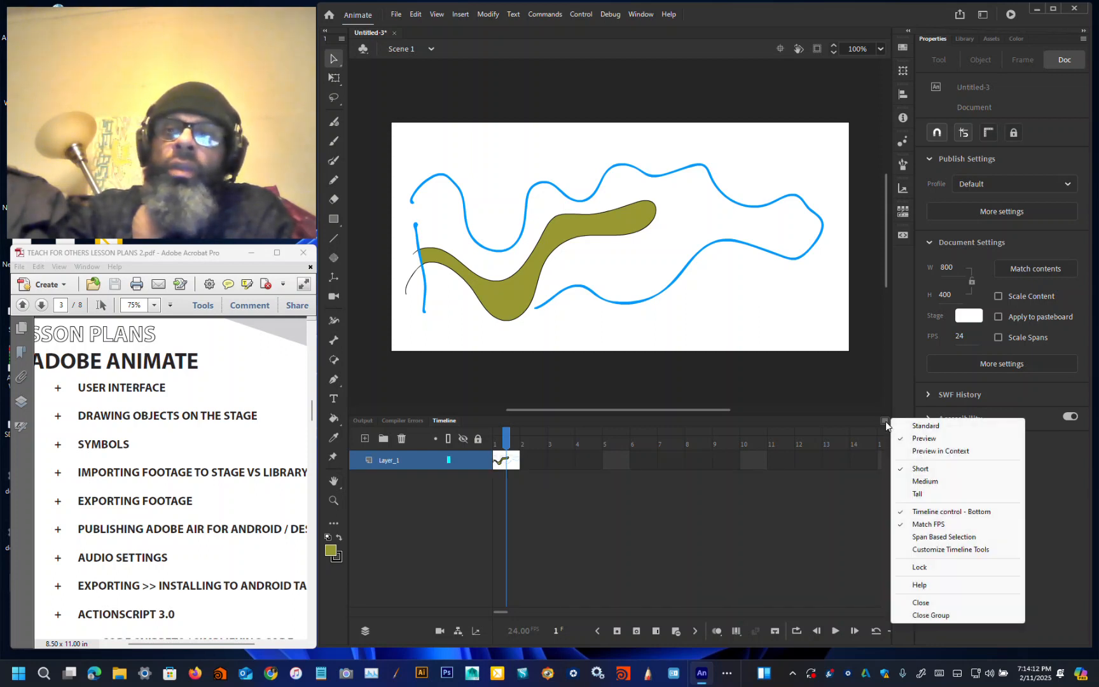
left_click(897, 485)
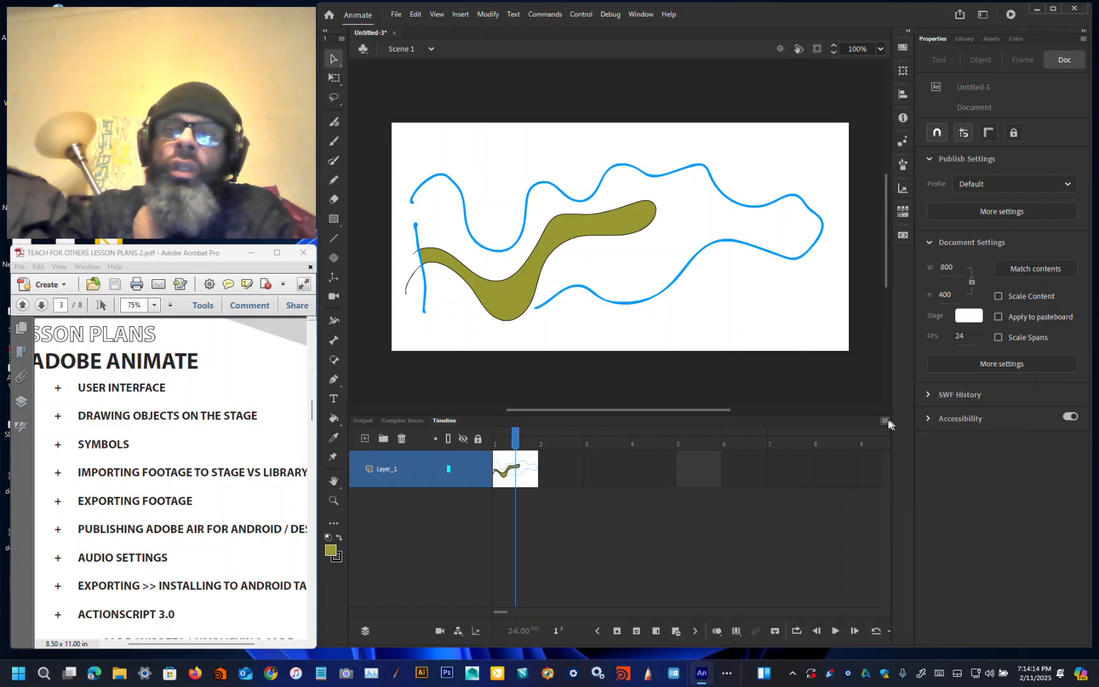
left_click(885, 421)
left_click(903, 481)
left_click(885, 420)
left_click(892, 430)
left_click(885, 419)
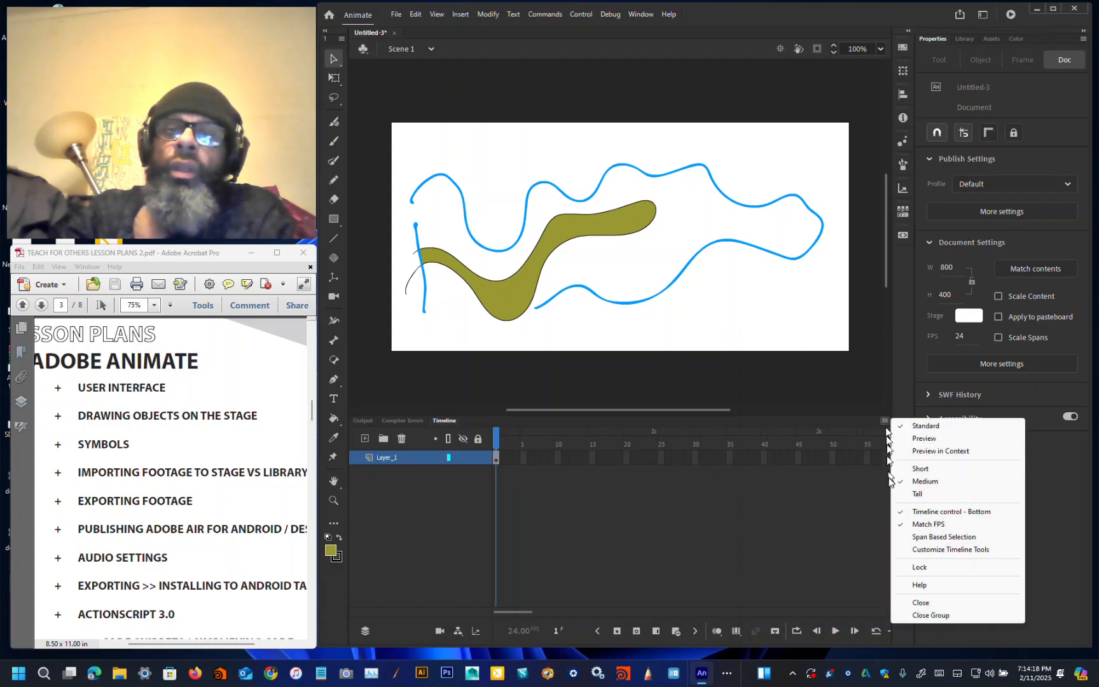
left_click(905, 492)
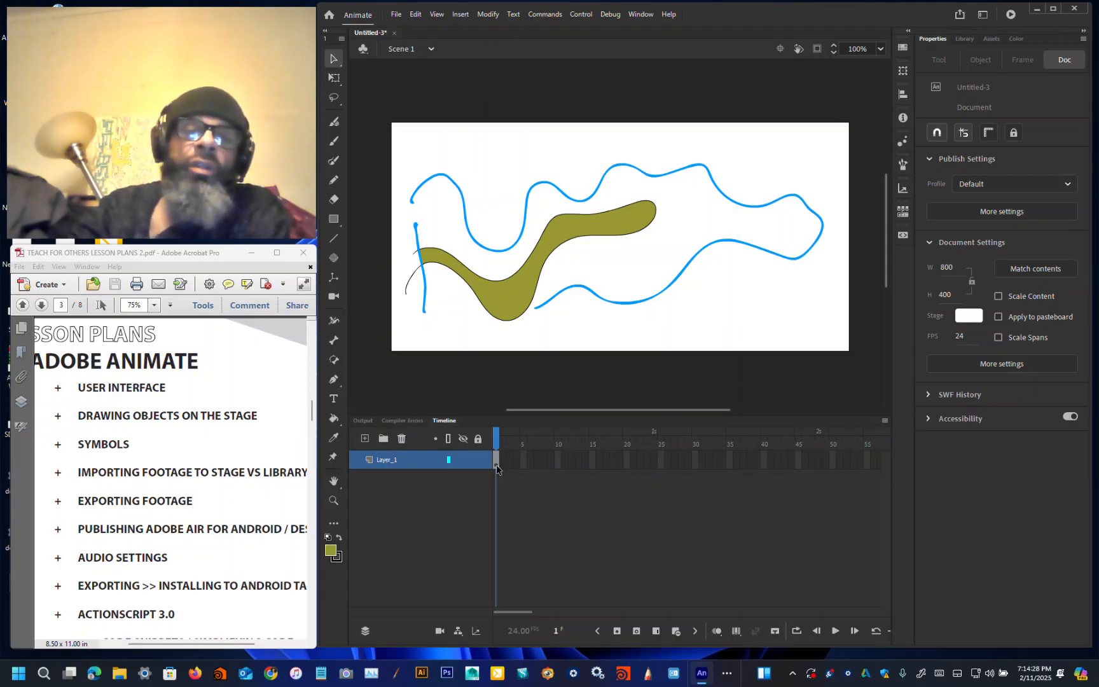
Step: Add a stop(); action to frame 1 of Layer_1 in the Actions panel and close the panel
left_click(639, 14)
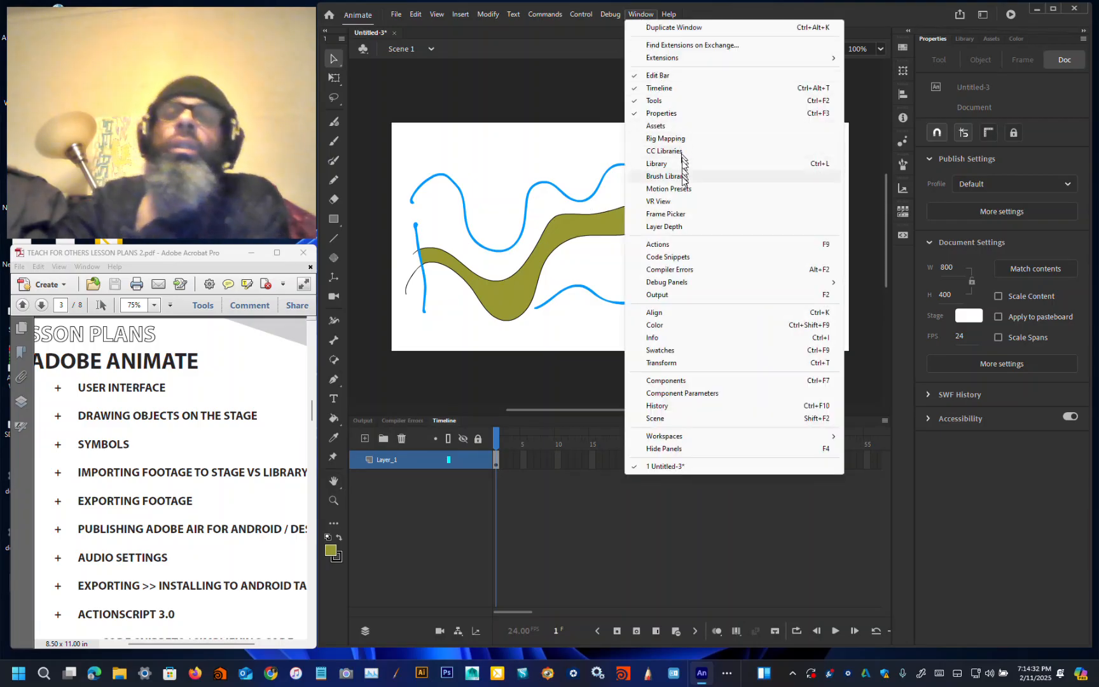
left_click(688, 245)
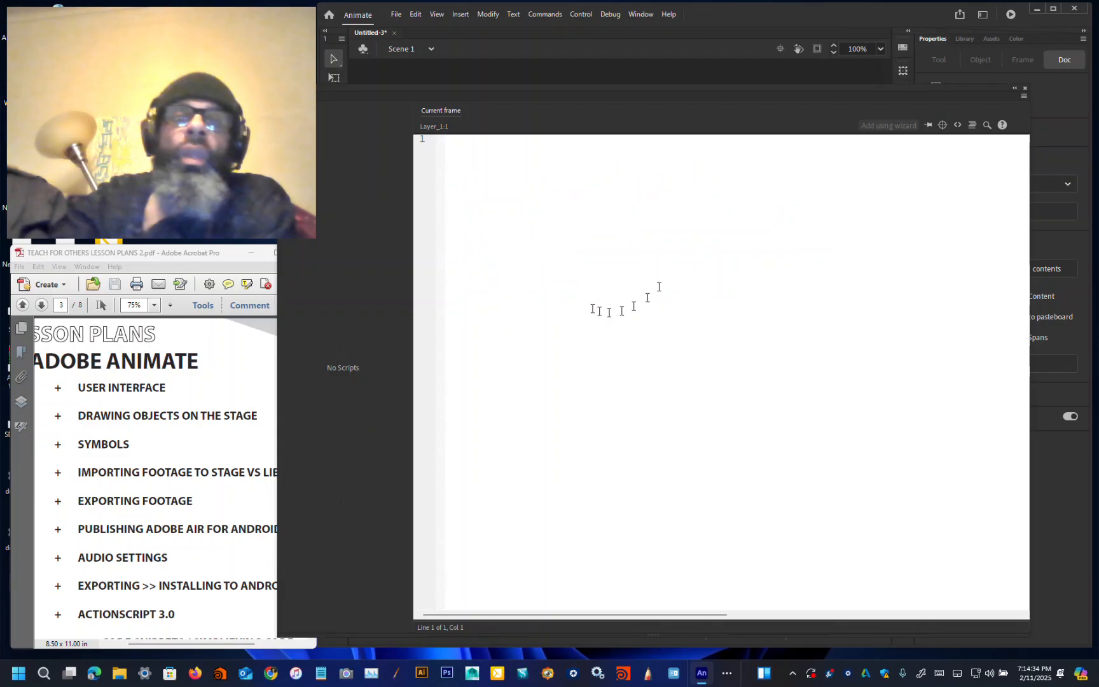
type("stop();")
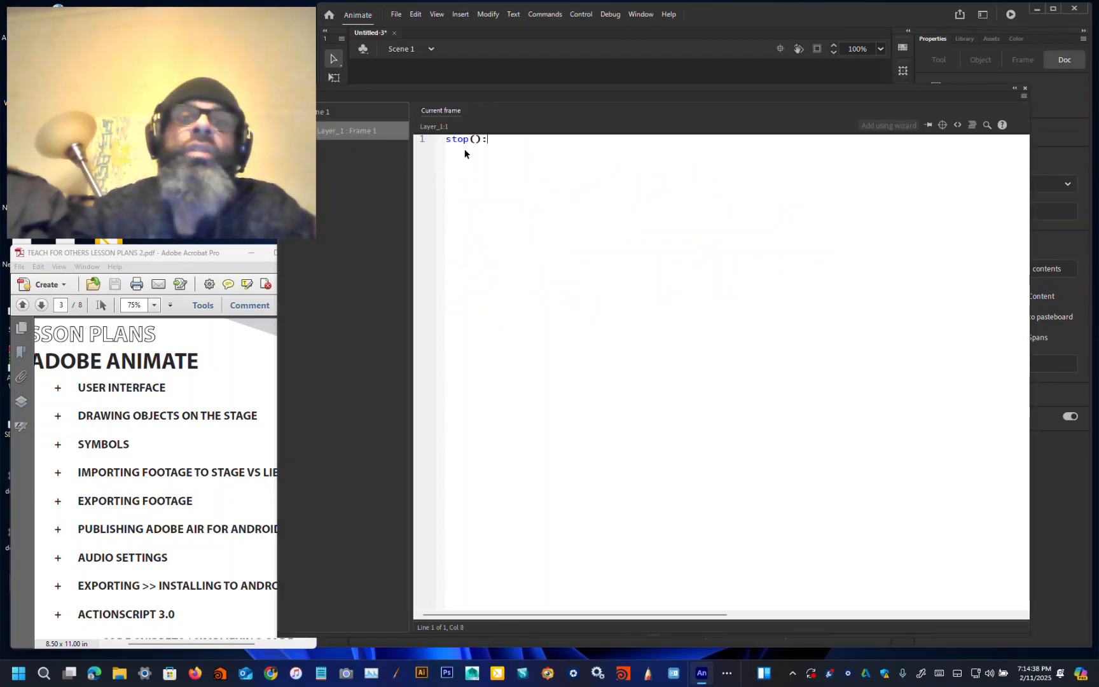
key("BackSpace")
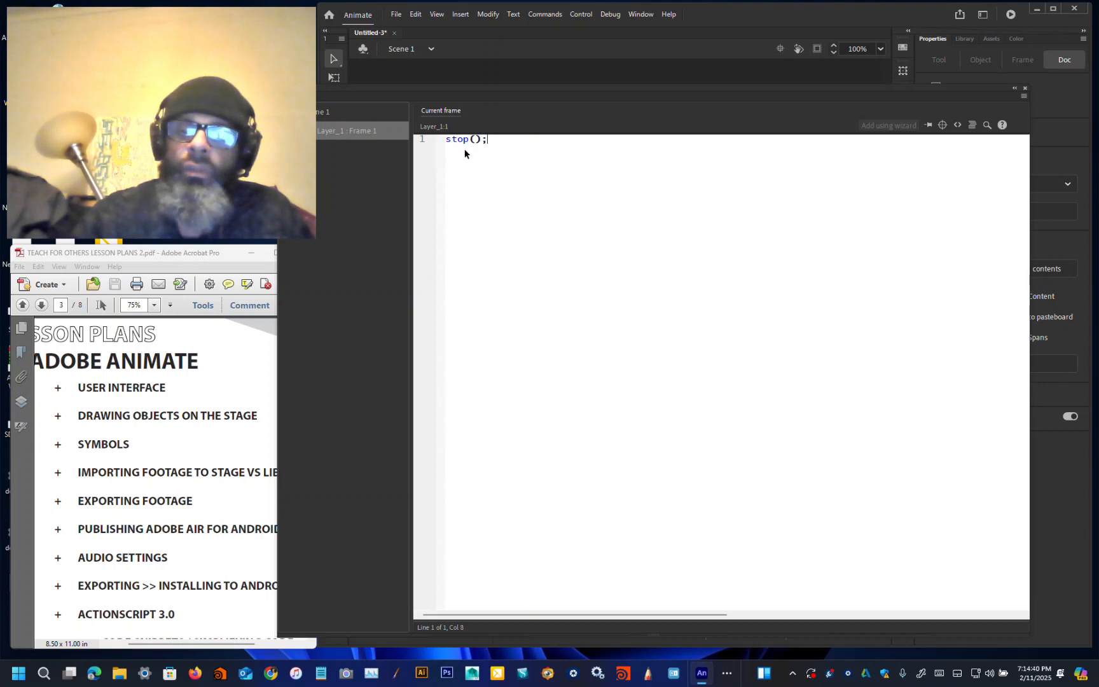
left_click(1016, 89)
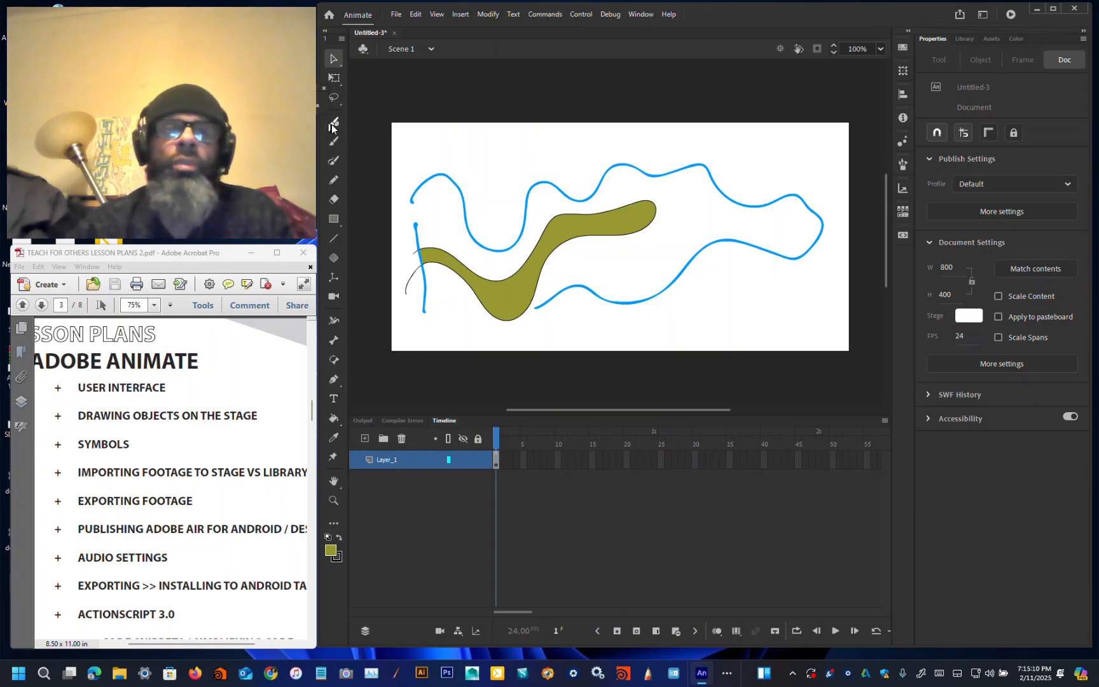
Step: Create a text box near the stage's top edge and enter the letter a
left_click(334, 398)
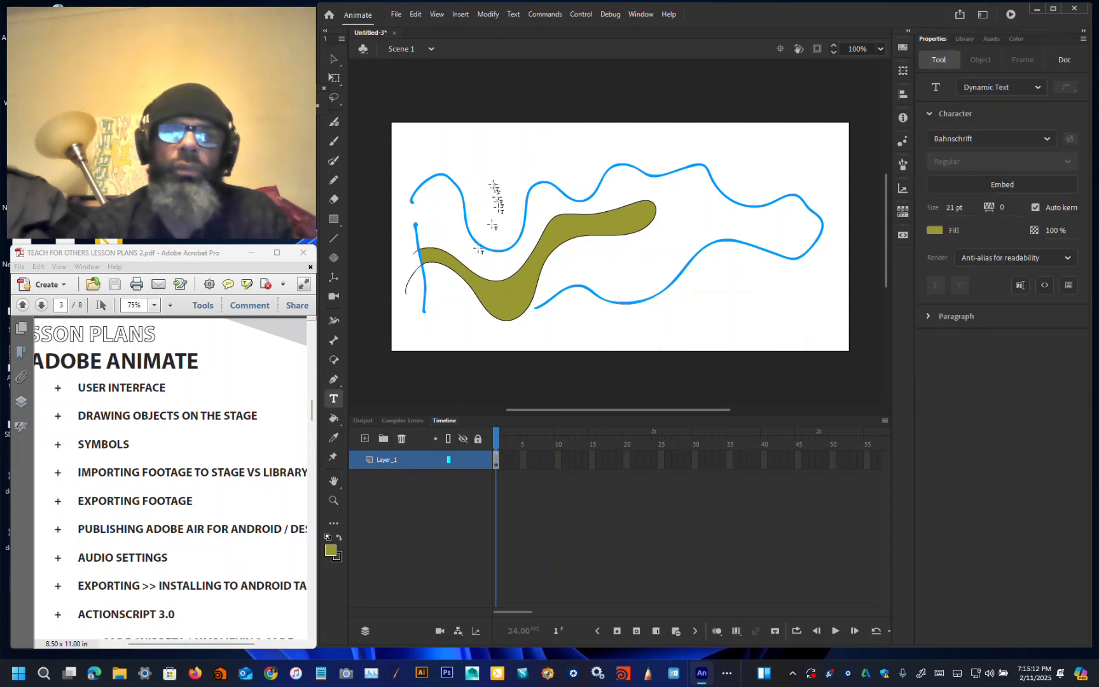
left_click_drag(490, 146, 549, 135)
type("a")
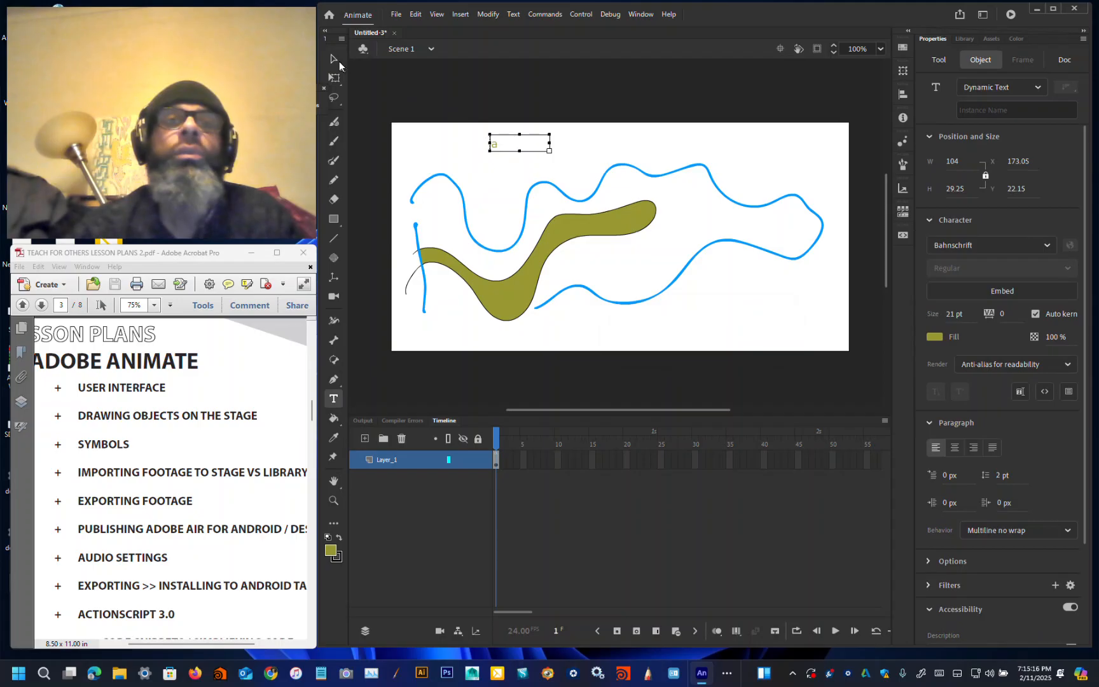
left_click(337, 60)
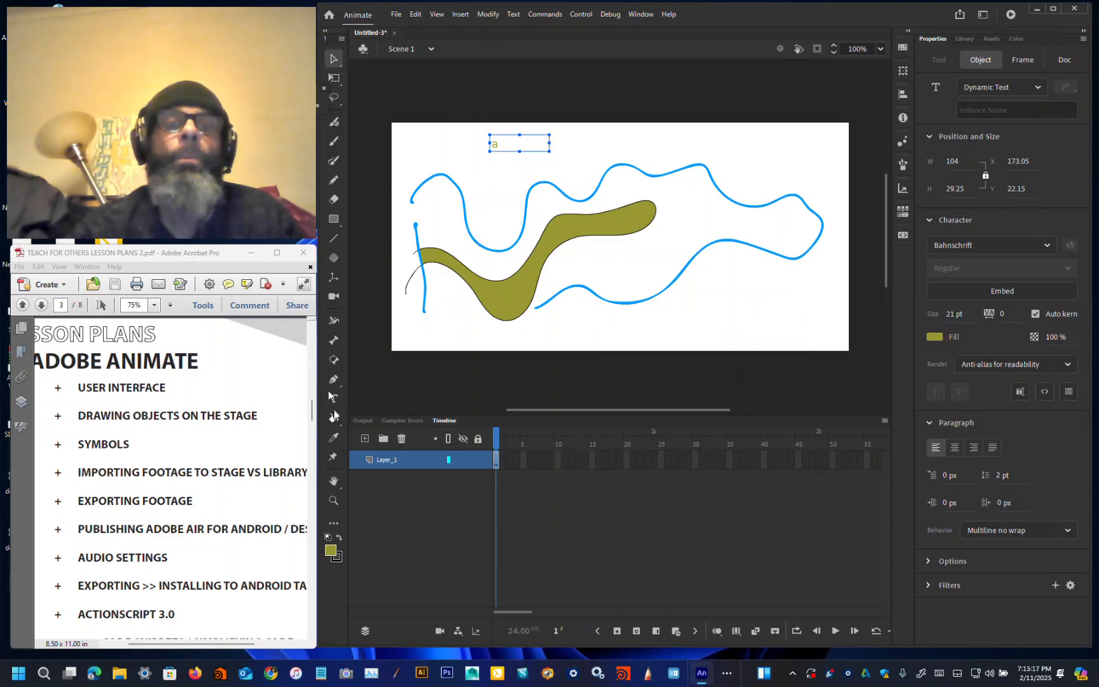
Step: Set the text's fill colour to black and its font size to 96 pt
left_click(331, 549)
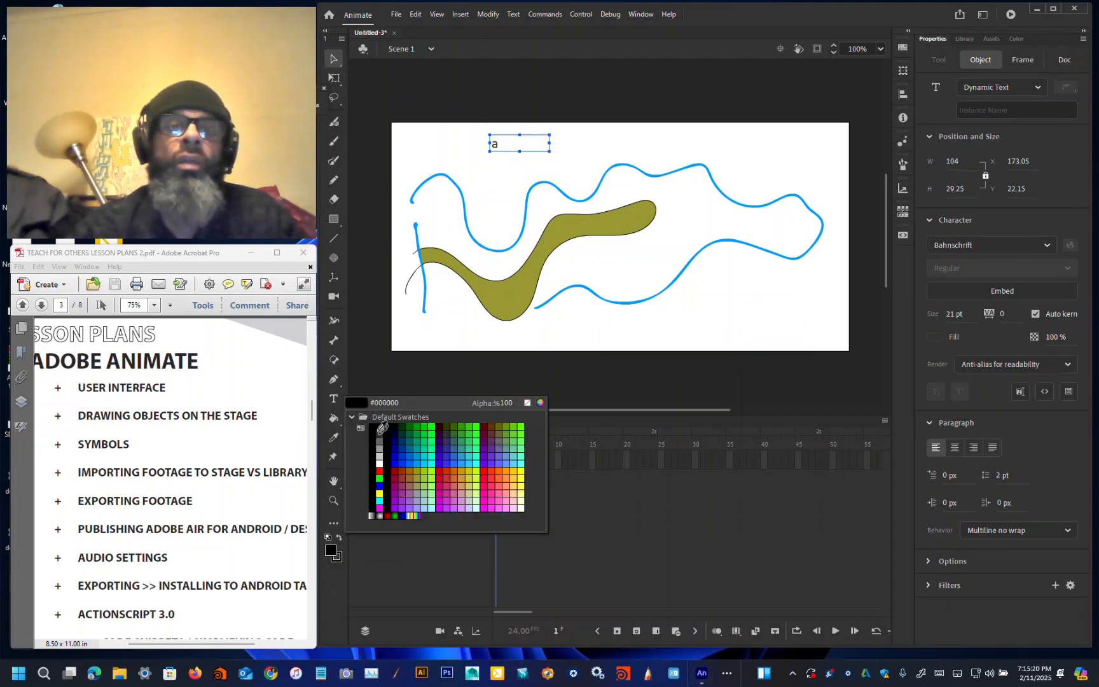
left_click(382, 427)
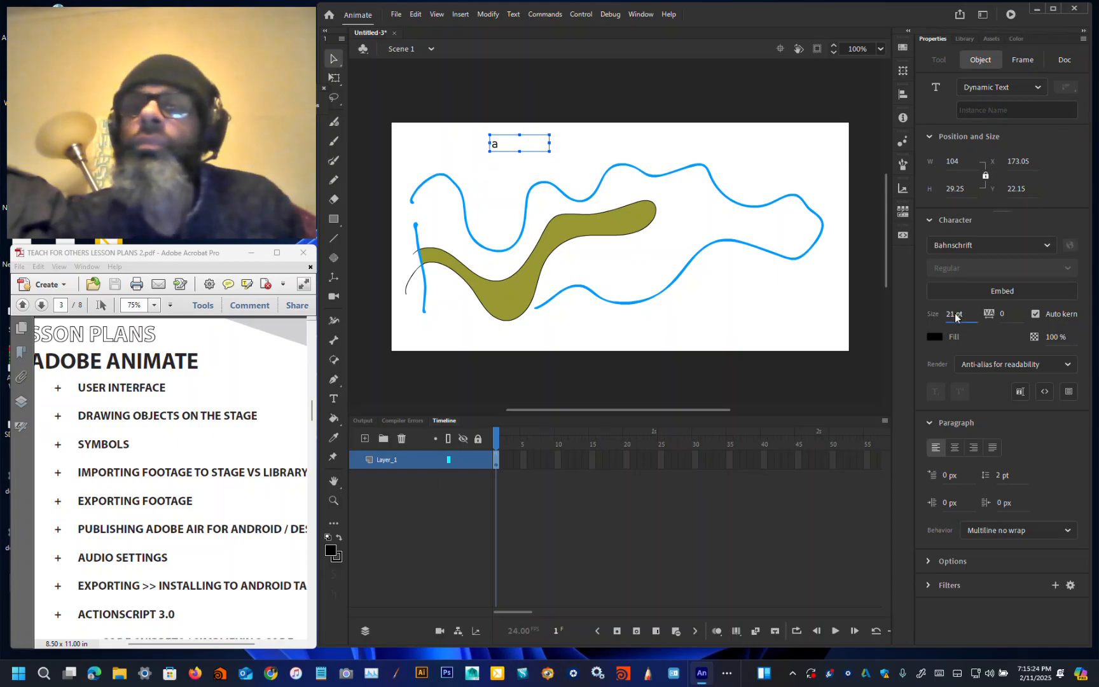
left_click_drag(955, 318, 988, 314)
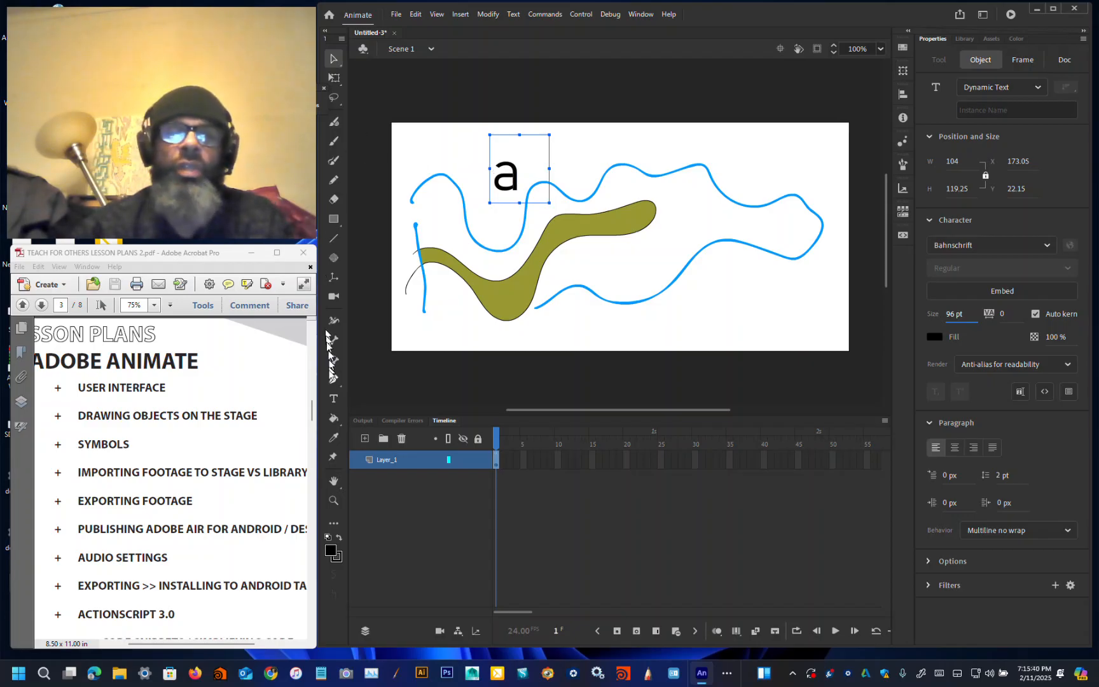
Step: Add a second text box containing the letter e above the stage's top edge
left_click(331, 404)
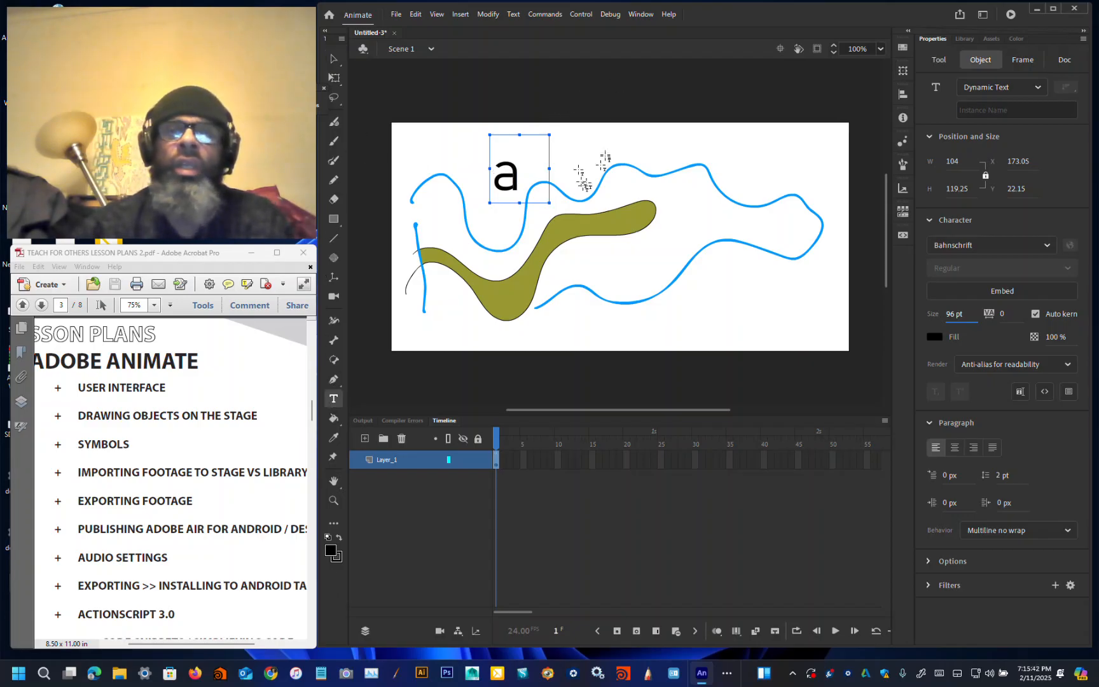
left_click(648, 147)
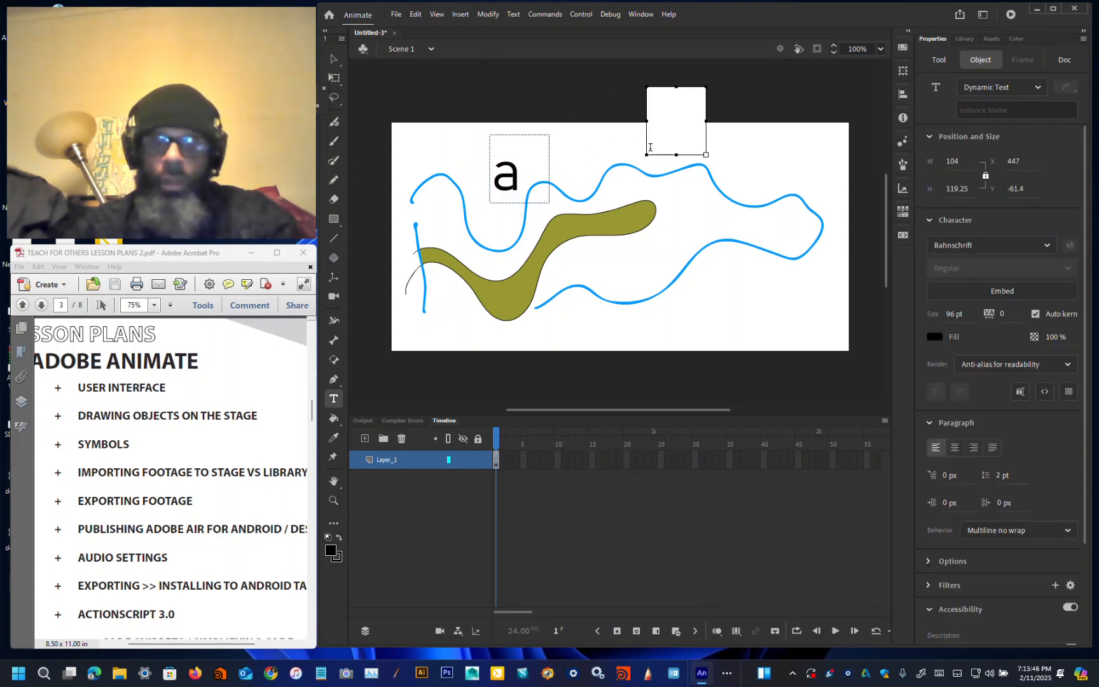
type("e")
left_click(334, 59)
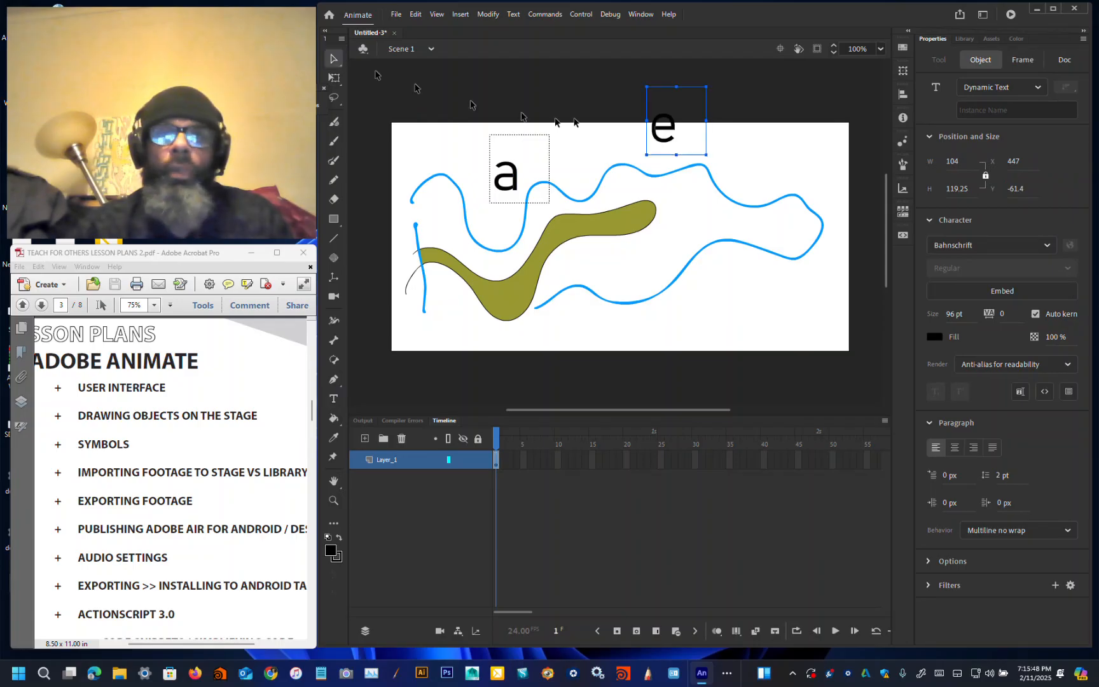
Step: Reposition the a and e text boxes side by side along the stage's top edge
left_click_drag(662, 127, 664, 149)
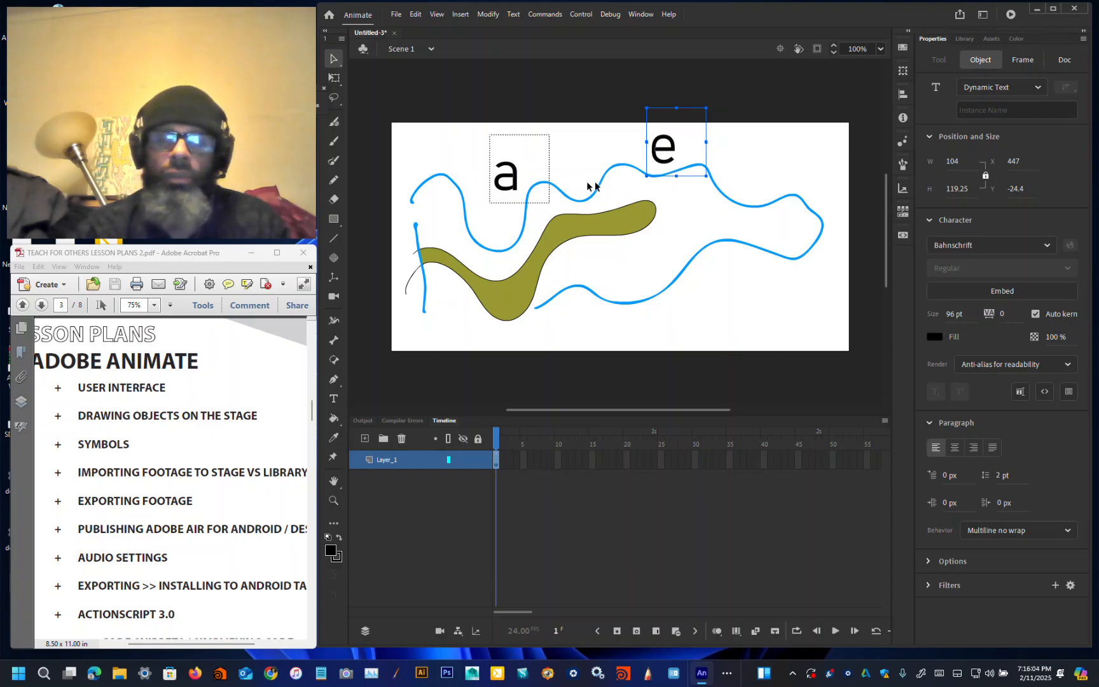
left_click_drag(666, 160, 648, 104)
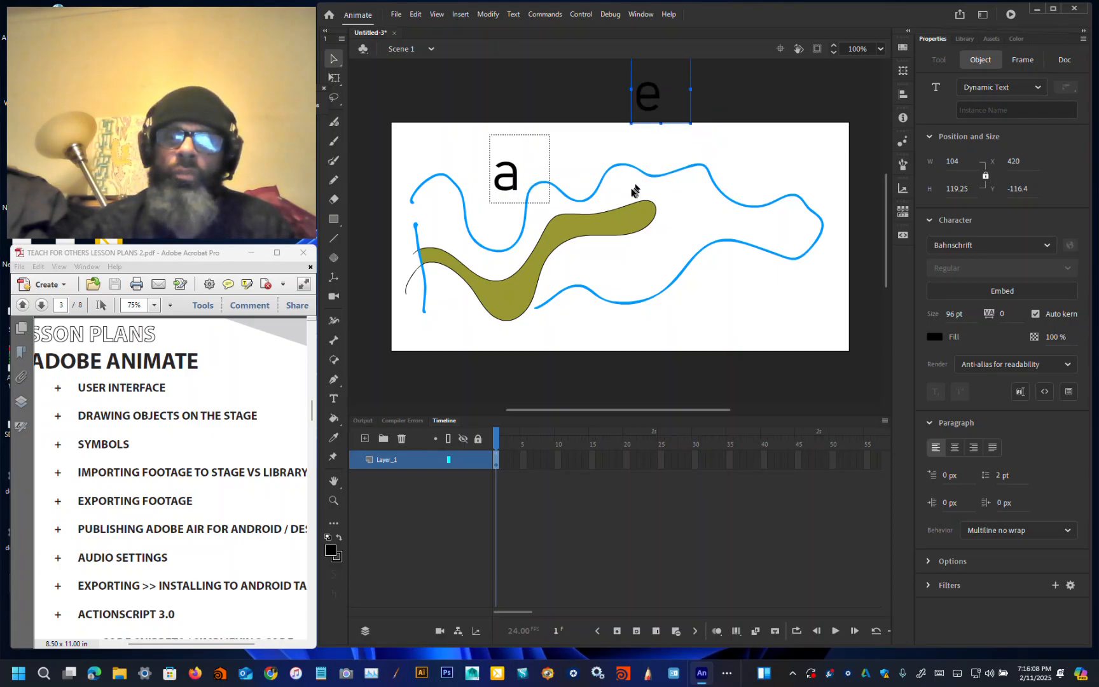
left_click(606, 155)
left_click_drag(647, 102, 647, 94)
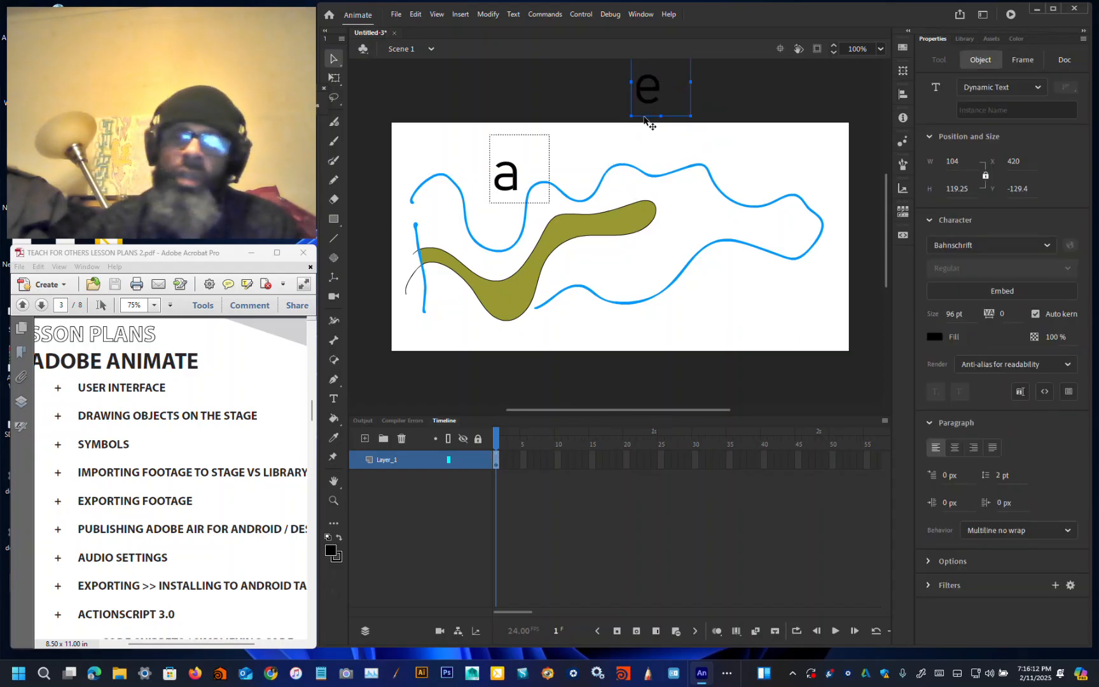
left_click_drag(517, 169, 489, 158)
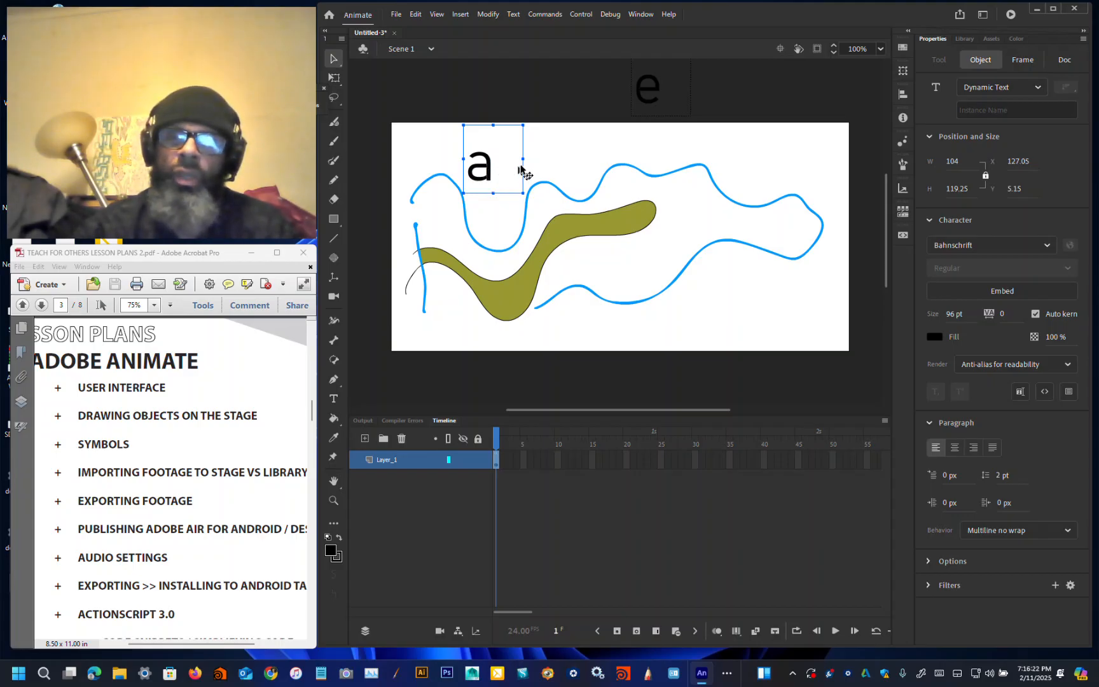
left_click_drag(654, 89, 579, 150)
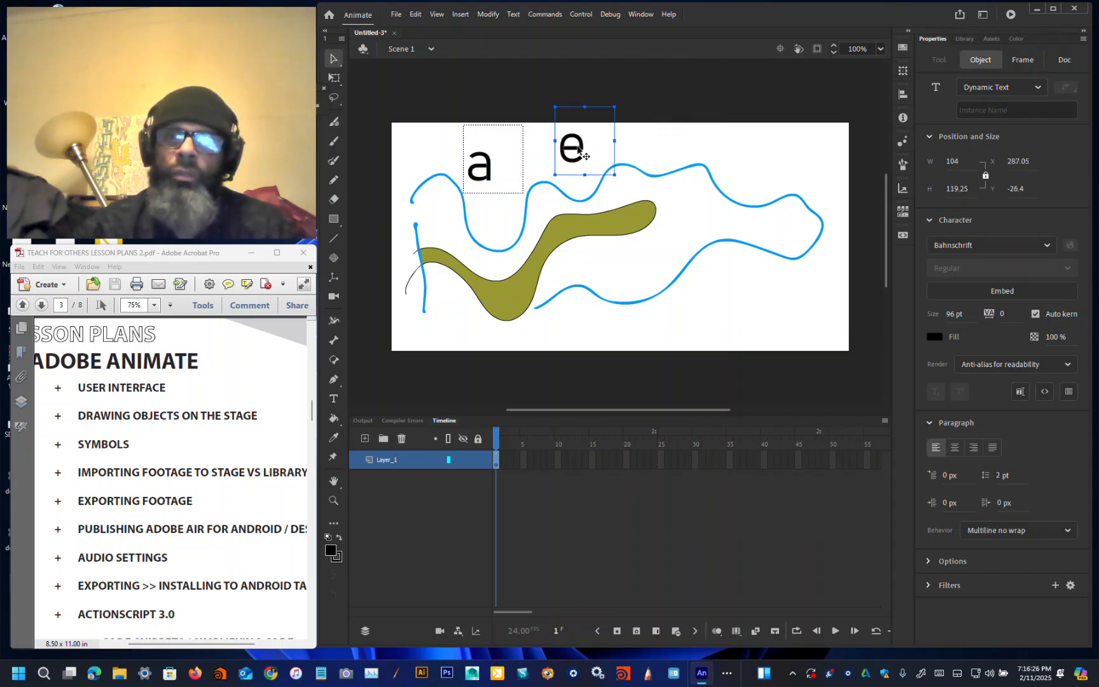
Step: Add a third text box containing the letter g near the stage's upper right corner
left_click(333, 399)
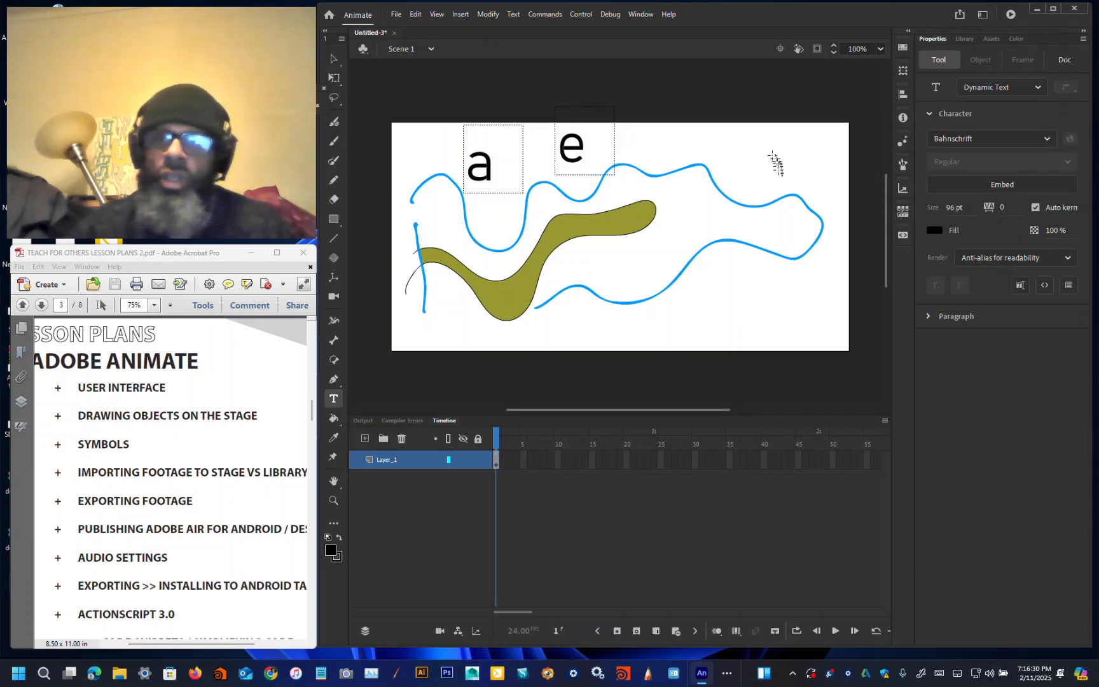
left_click(752, 177)
type("g")
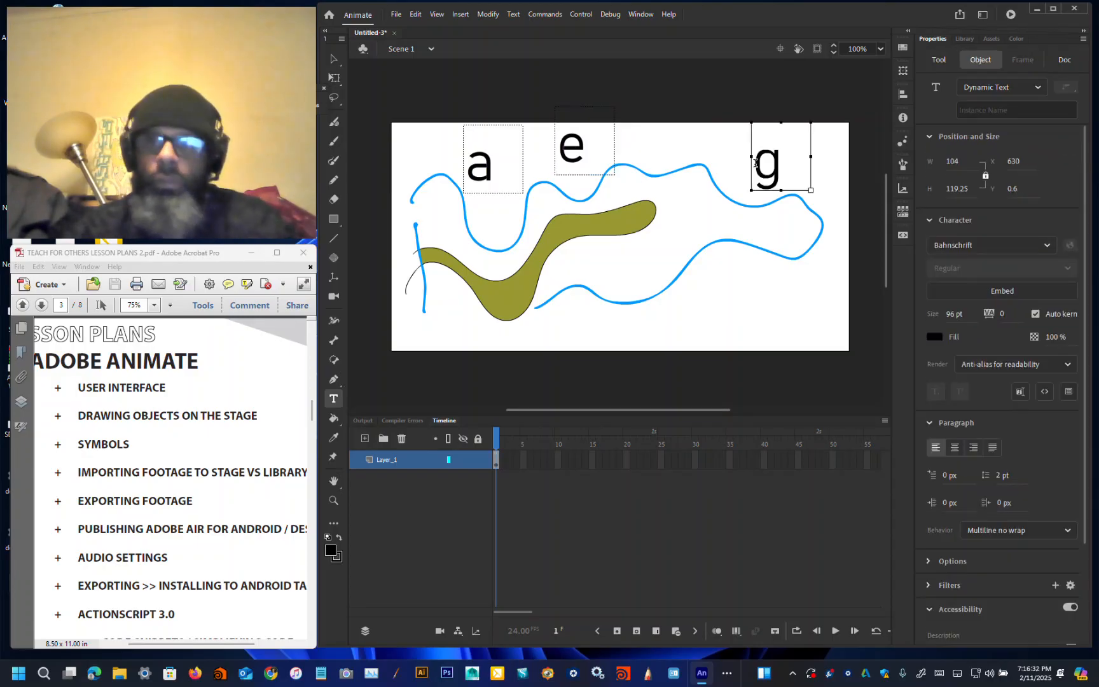
left_click(333, 60)
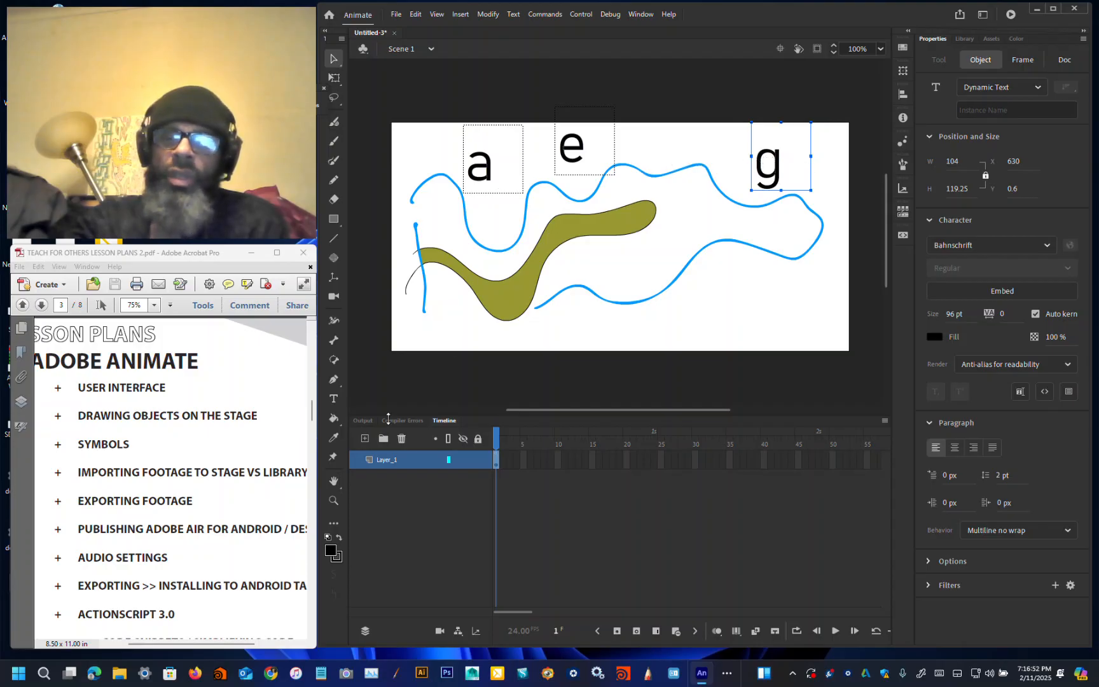
Step: Insert a keyframe at frame 42 and move the g down to the stage's lower right corner
right_click(778, 463)
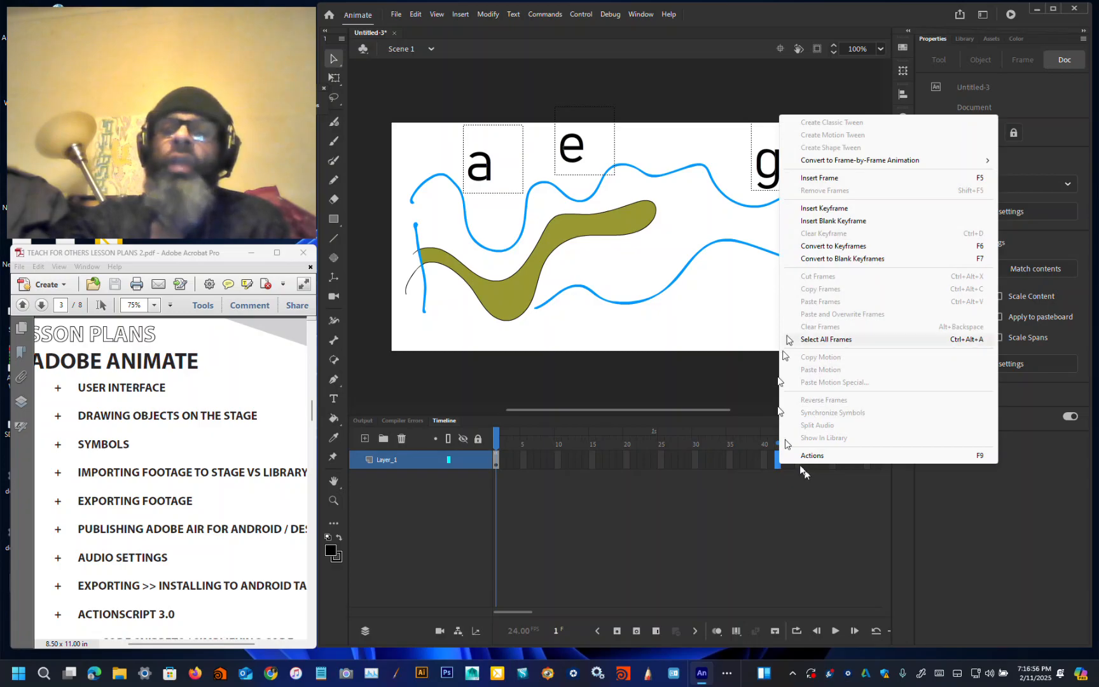
left_click(809, 209)
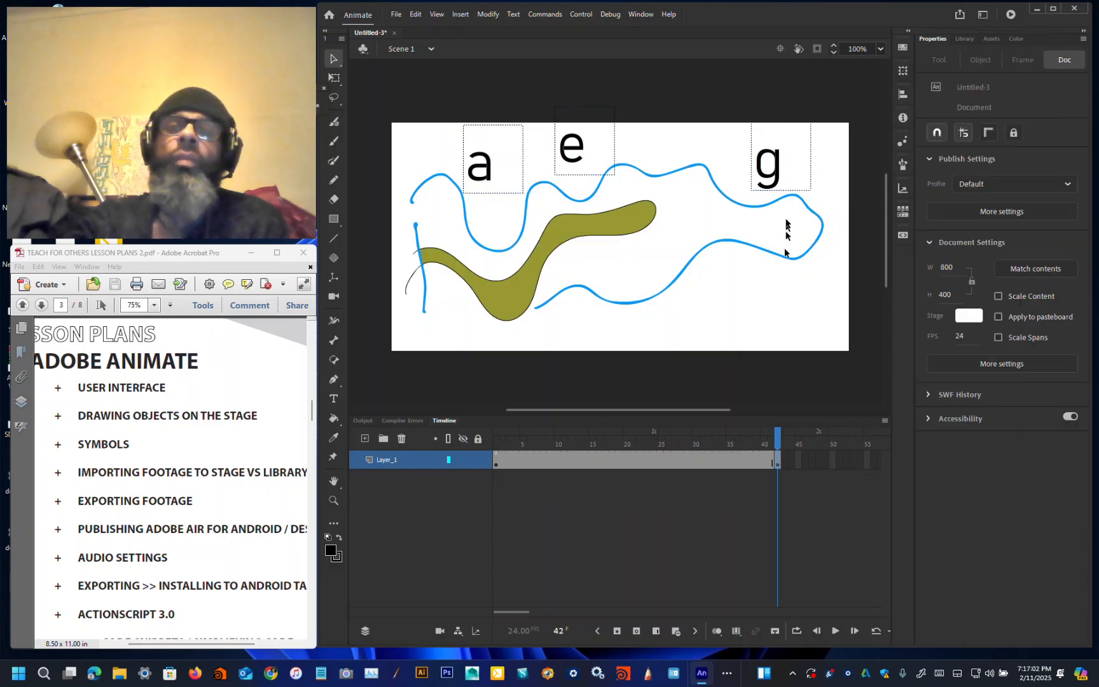
left_click_drag(777, 168, 800, 306)
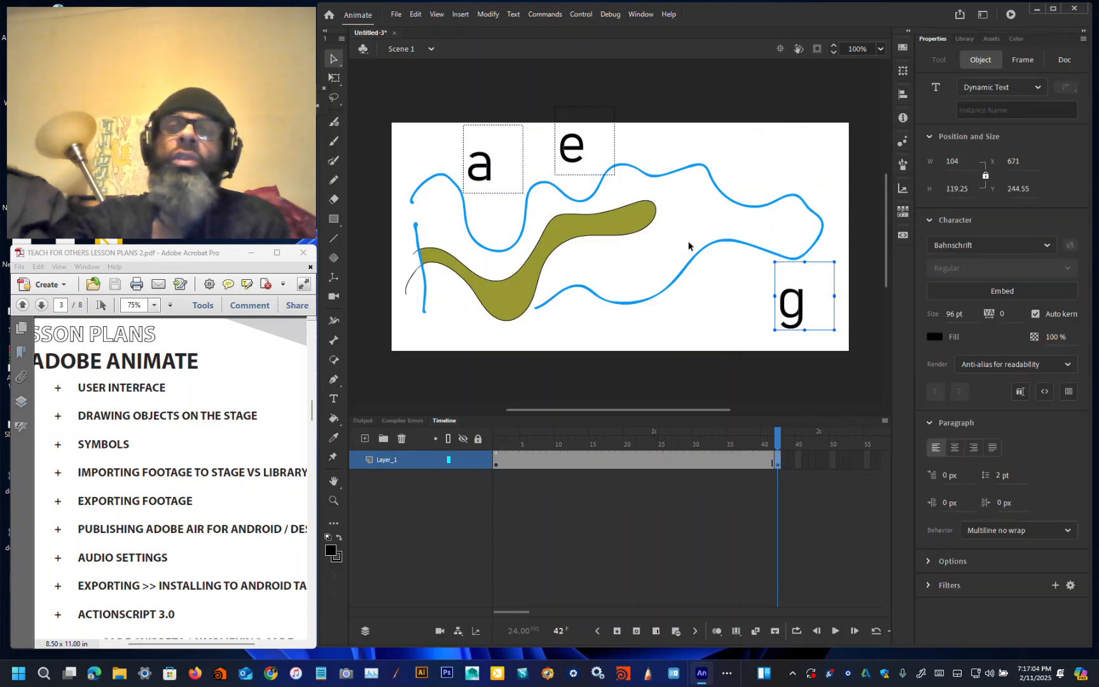
Step: Move the e text box to the stage's upper right and nudge the a text box slightly lower at frame 42
left_click_drag(557, 139, 748, 147)
left_click_drag(491, 175, 496, 211)
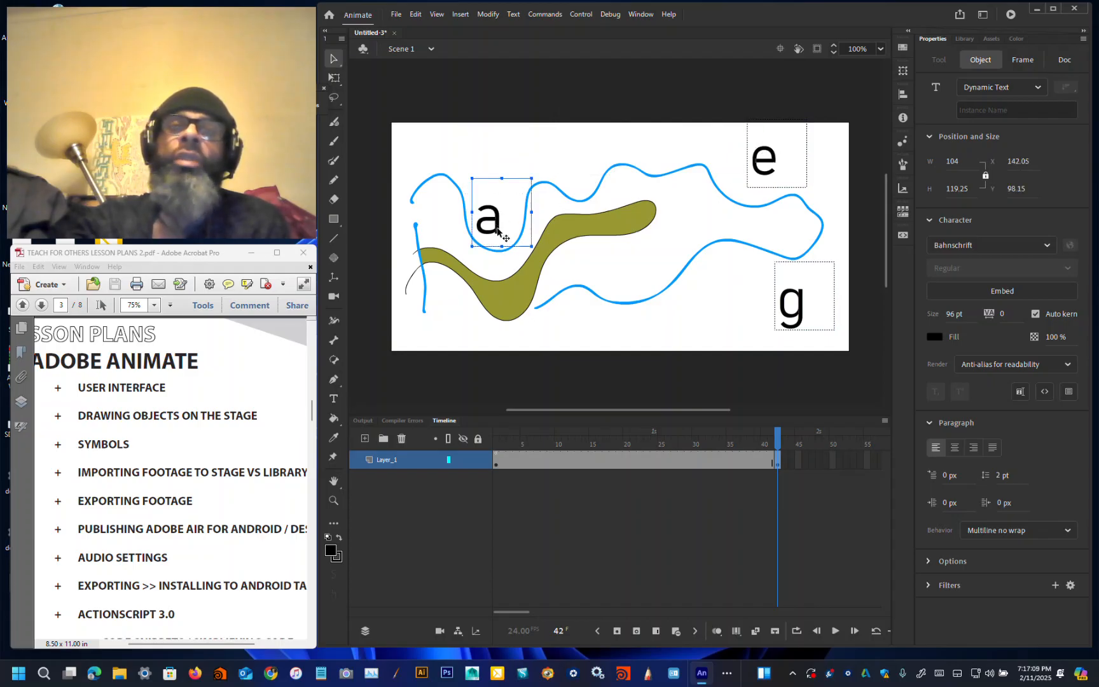
Step: Try to create a classic tween at frame 30 of the layer
left_click(694, 464)
right_click(694, 464)
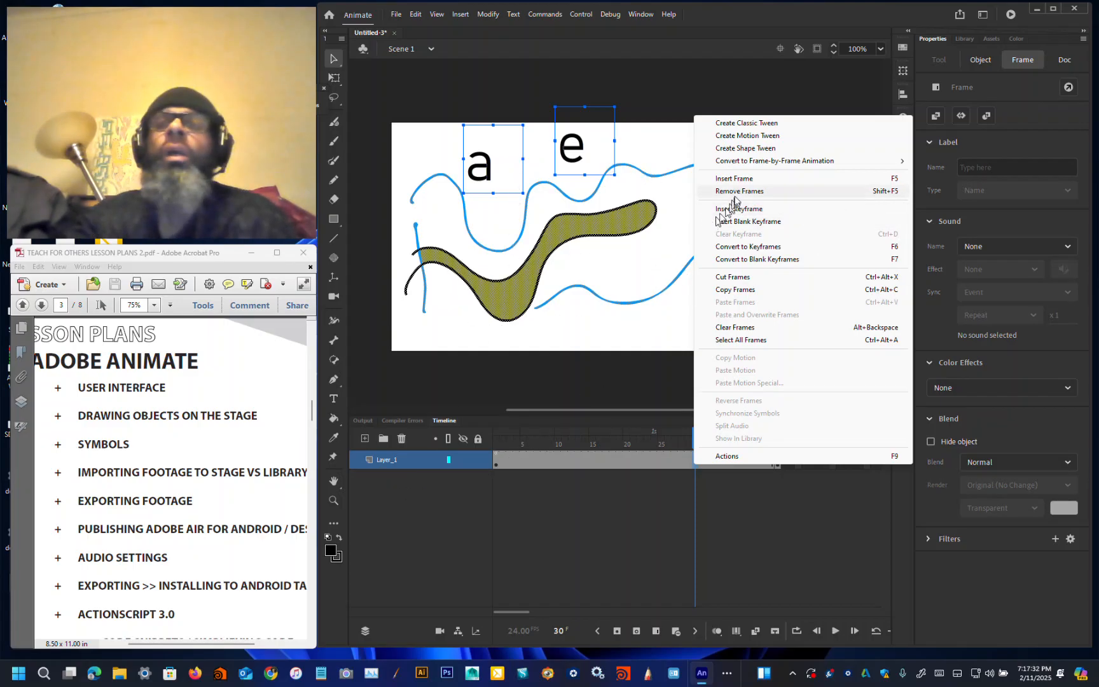
left_click(756, 126)
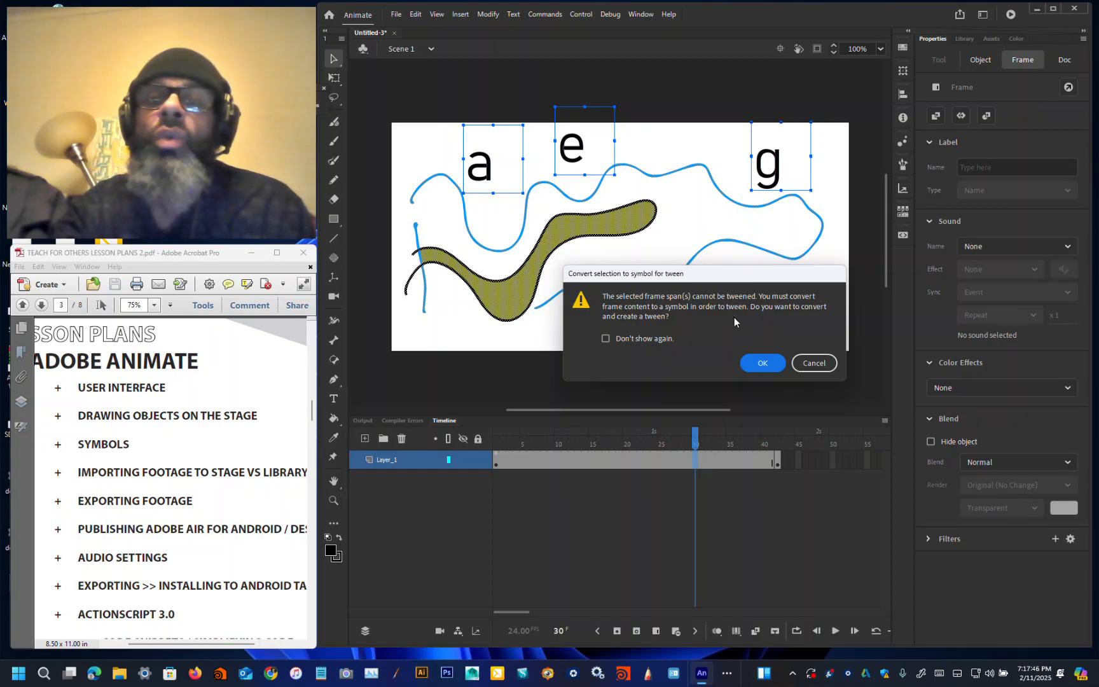
left_click(814, 363)
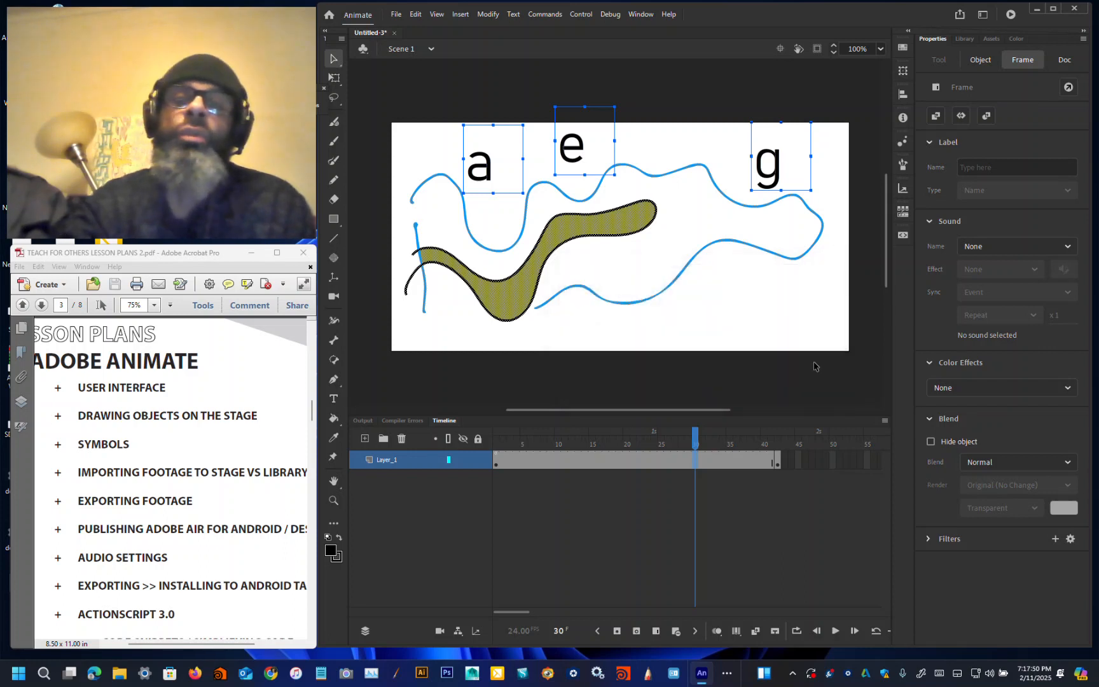
Step: Convert the a text box into a movie clip symbol and give the instance the name letter_a
left_click(707, 249)
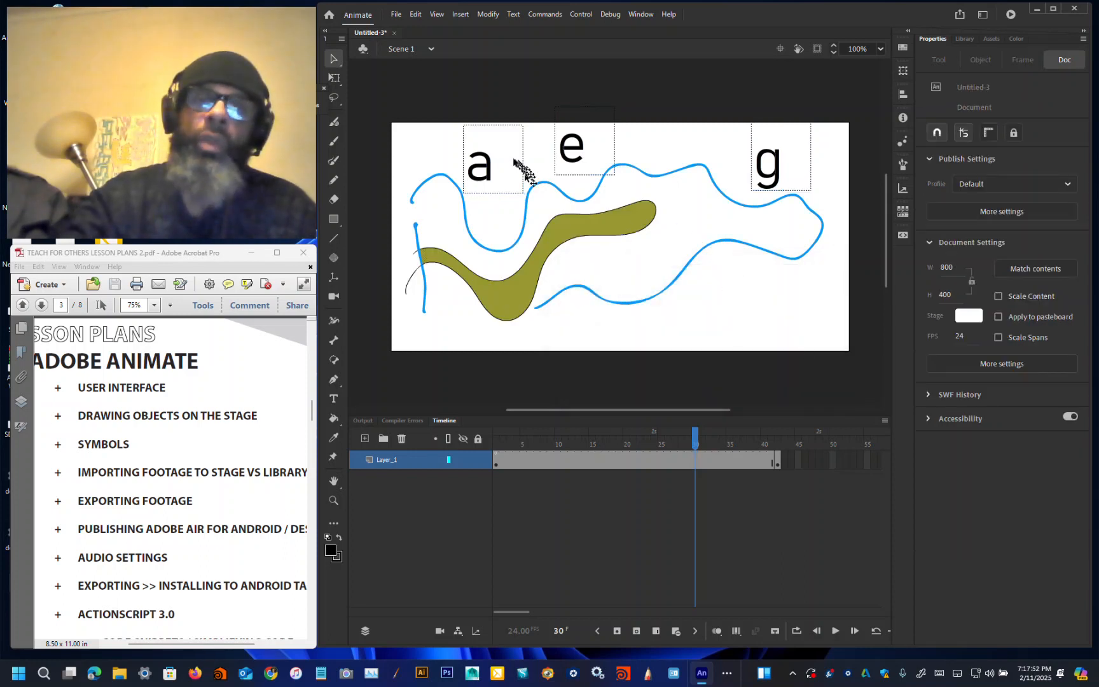
left_click(491, 178)
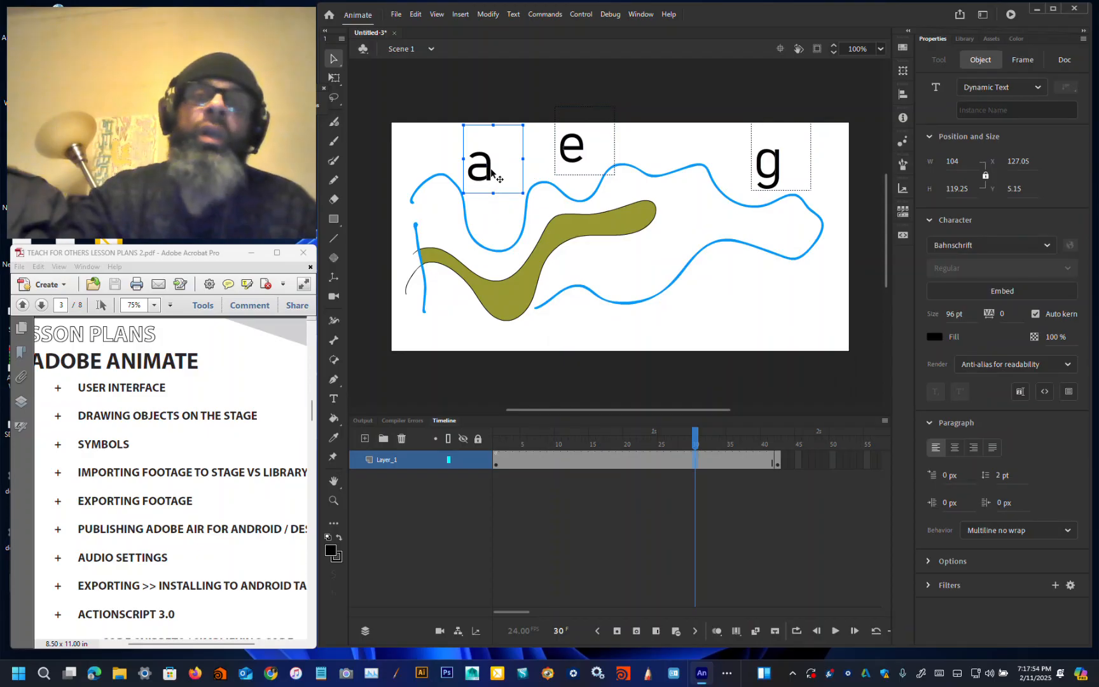
left_click(489, 14)
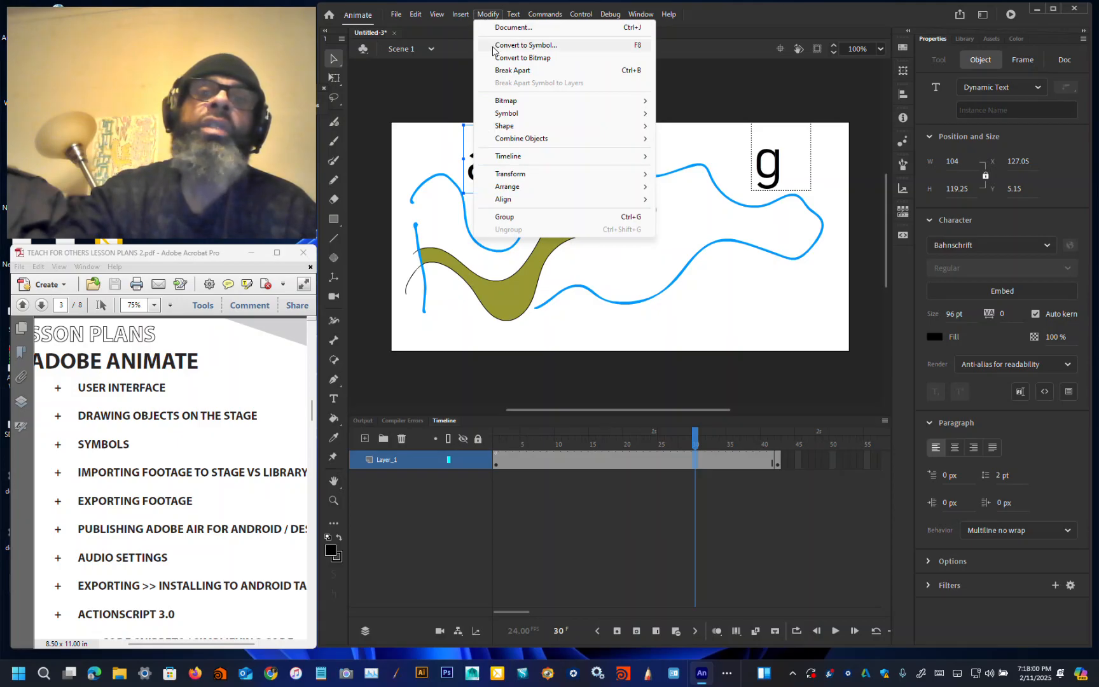
left_click(494, 47)
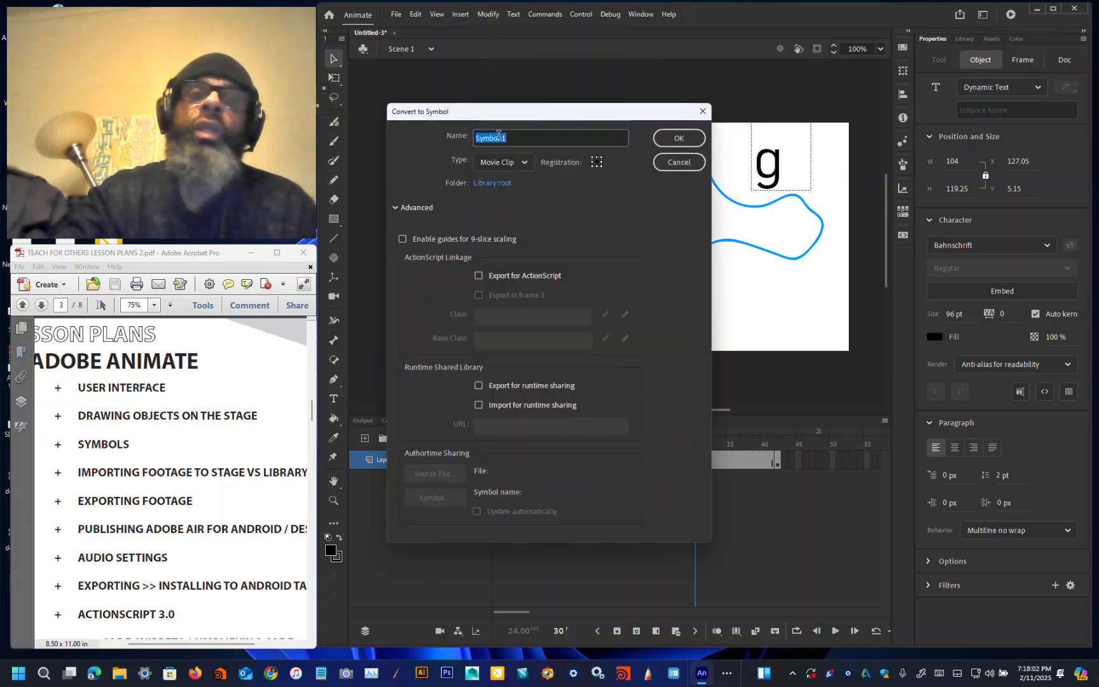
left_click(672, 137)
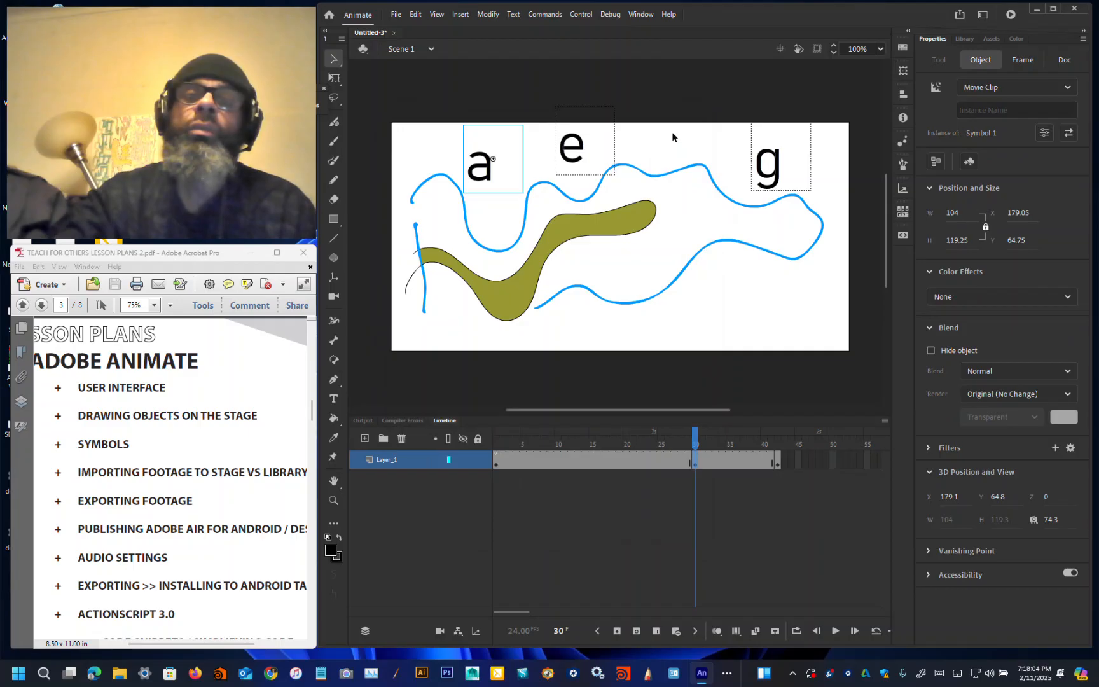
left_click(1024, 111)
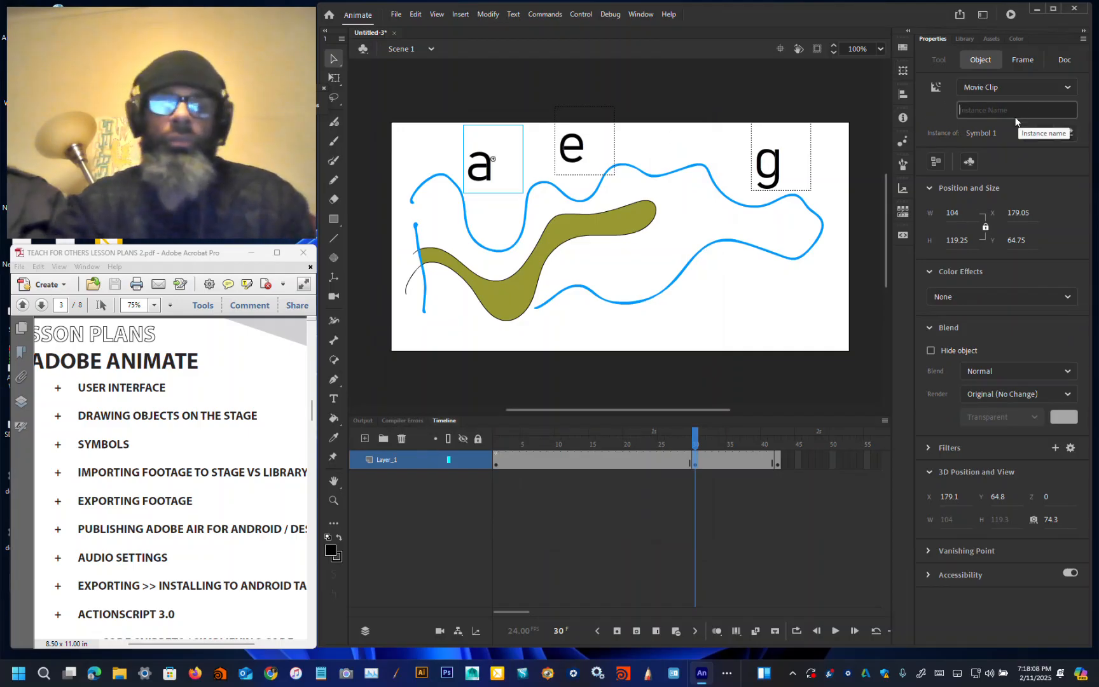
type("letter_a")
key("Return")
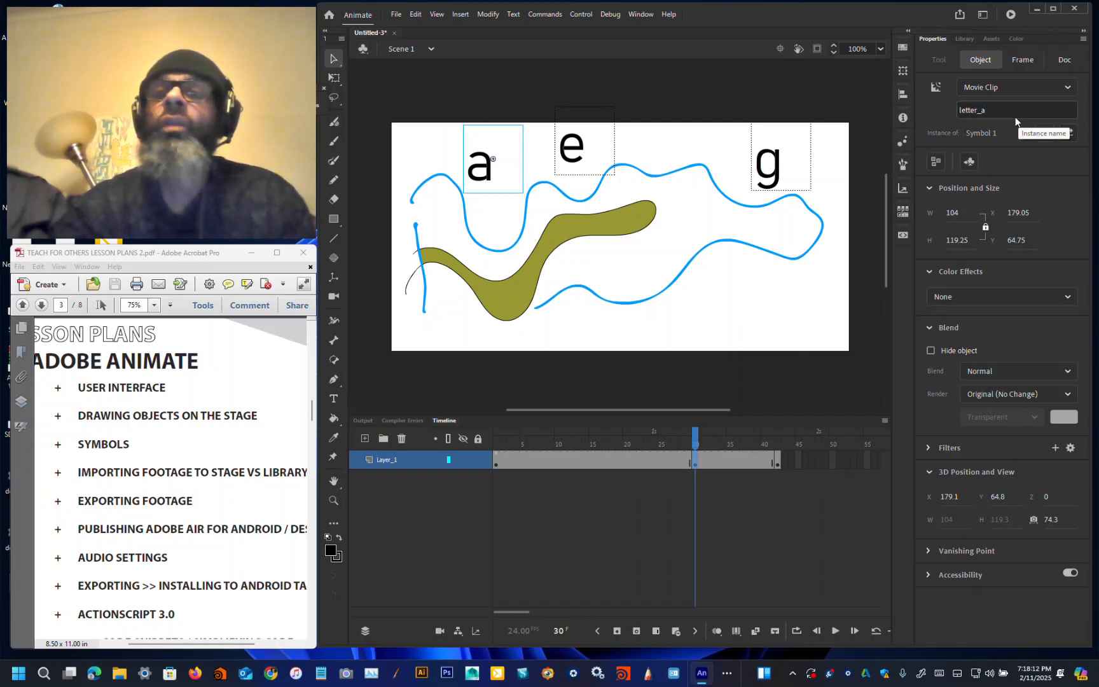
Step: Convert the top e text box into a movie clip symbol and give the instance the name letter_e
left_click(582, 167)
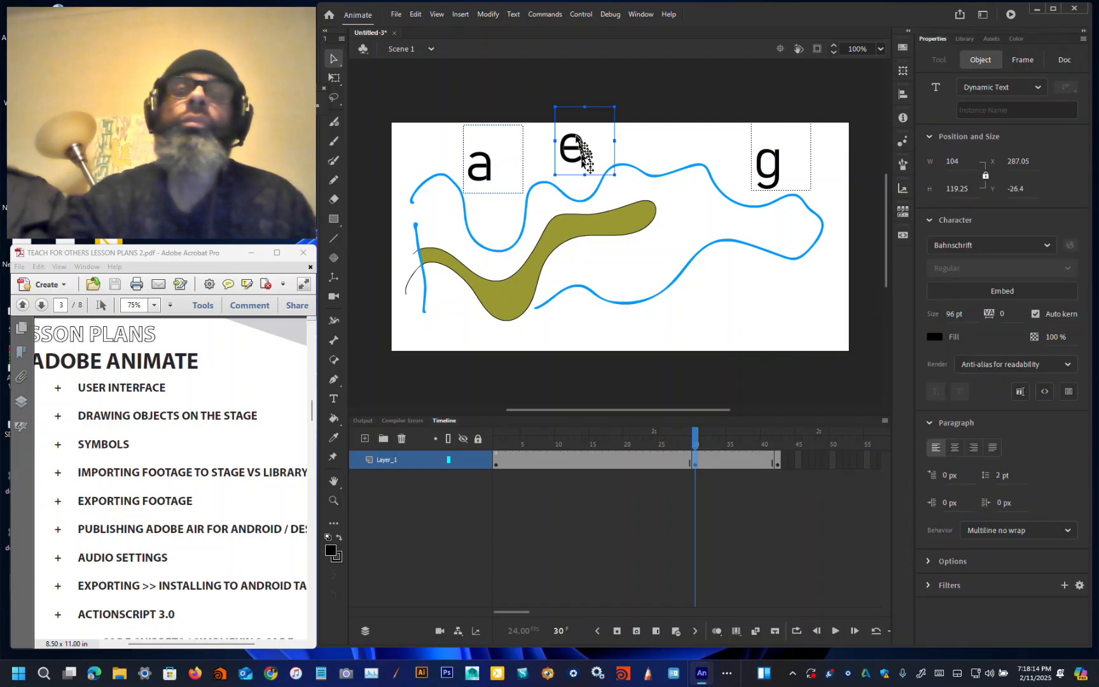
left_click(489, 14)
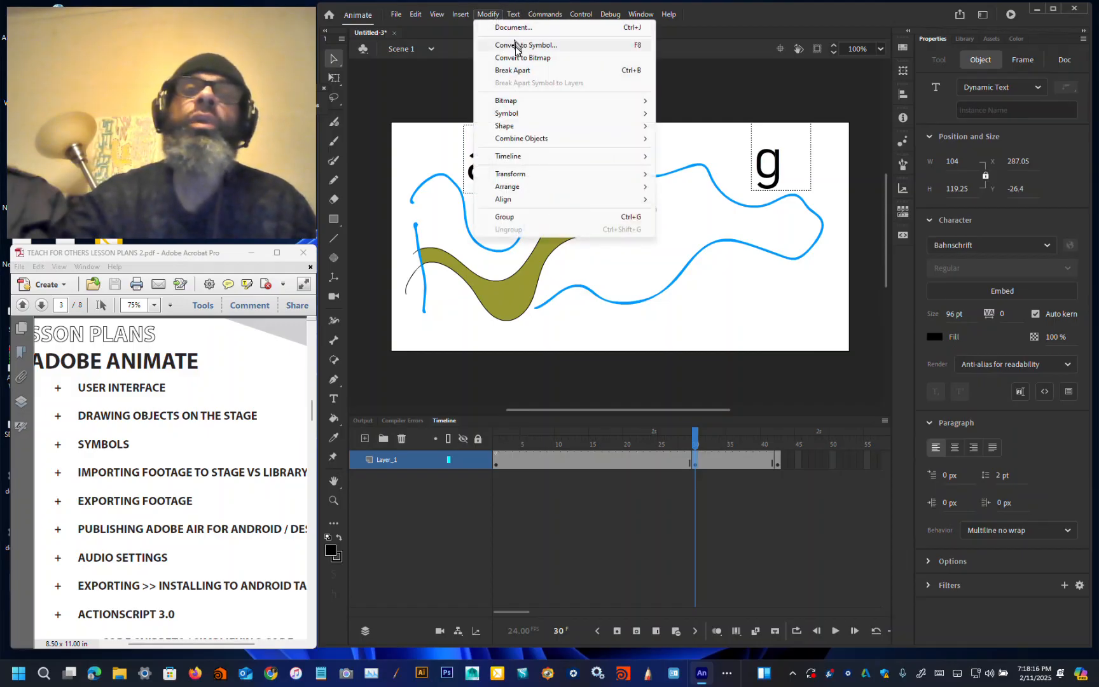
left_click(515, 45)
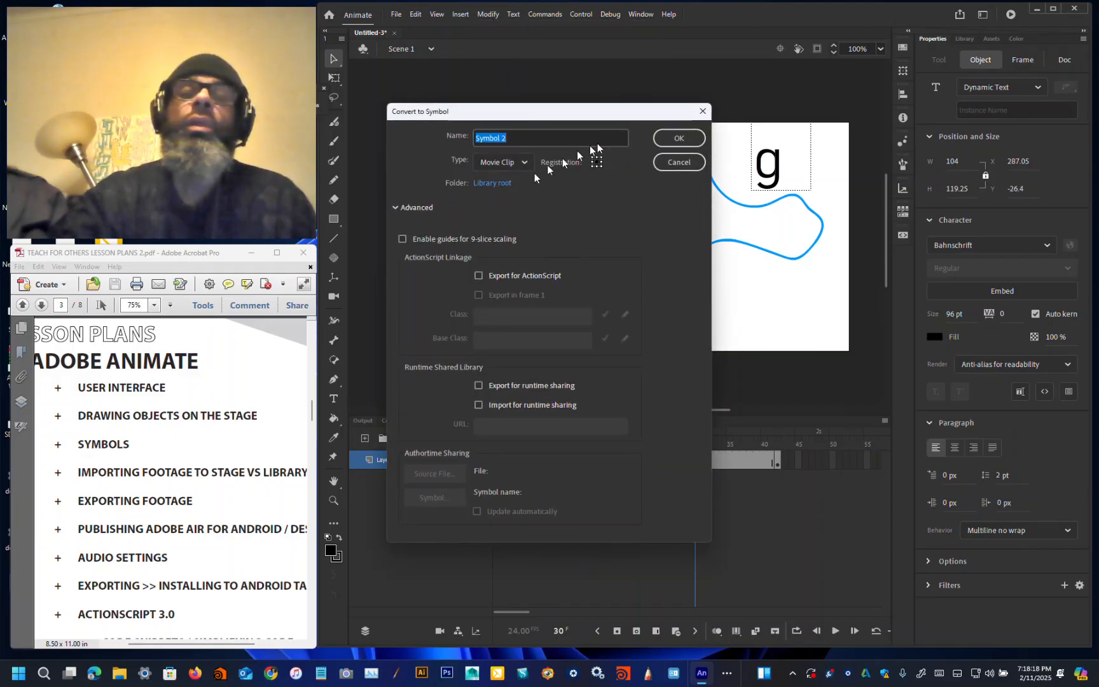
left_click(678, 139)
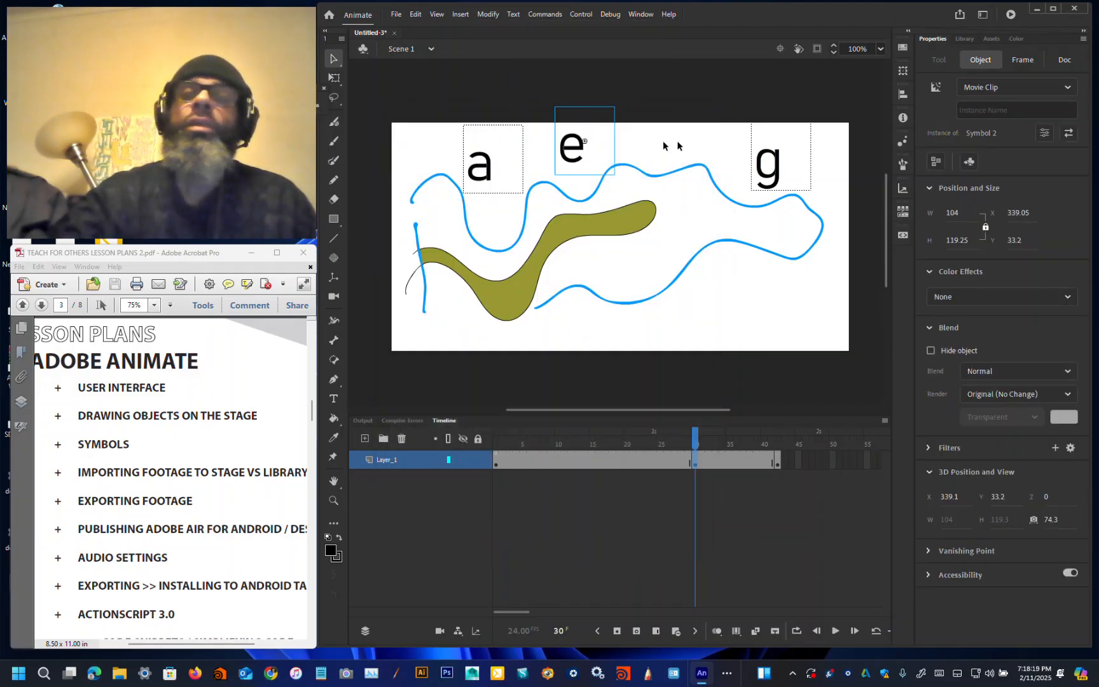
left_click(1015, 112)
type("letter_e")
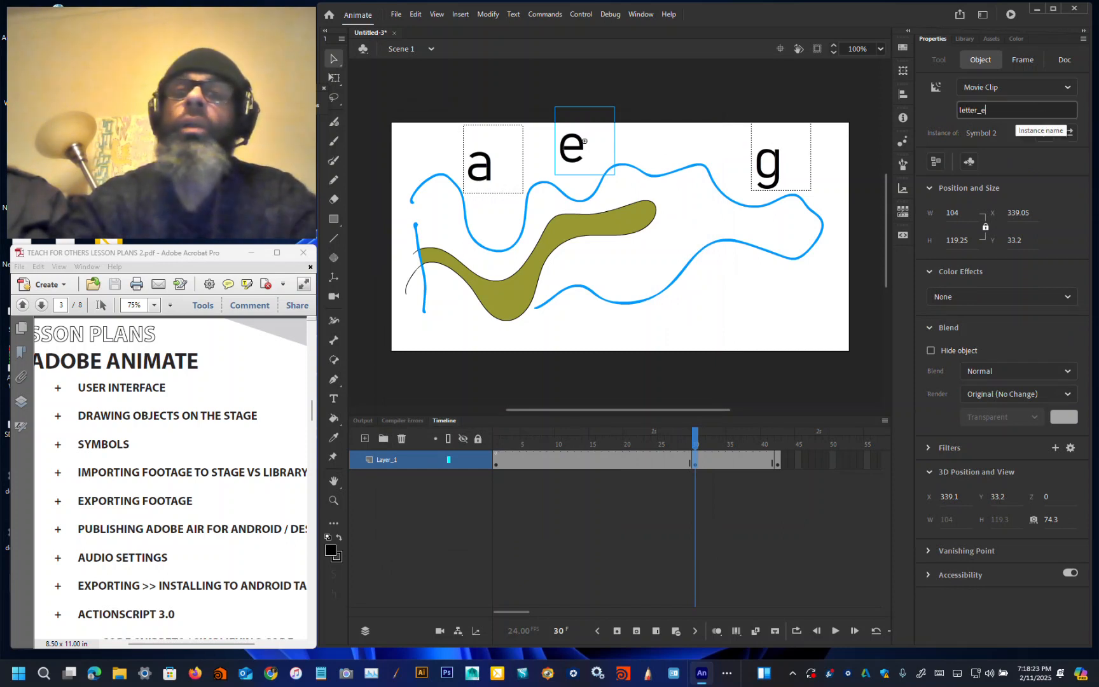
key("Return")
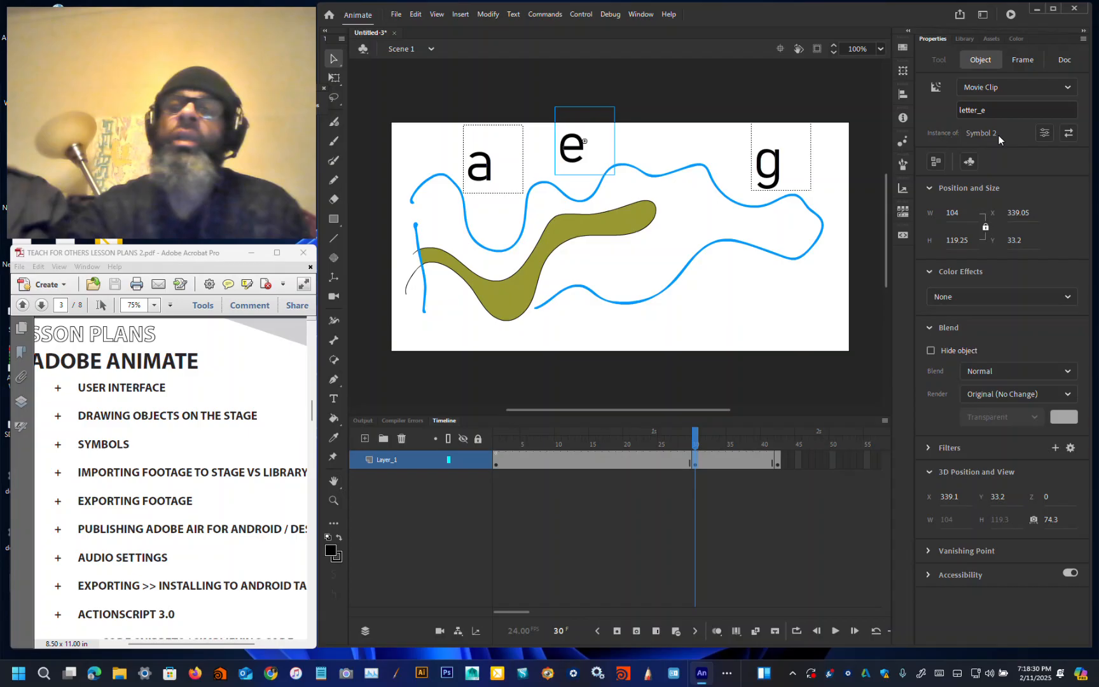
Step: Drag two more instances of the e symbol from the Library onto the stage, one mid-stage and one at the bottom edge
left_click(964, 38)
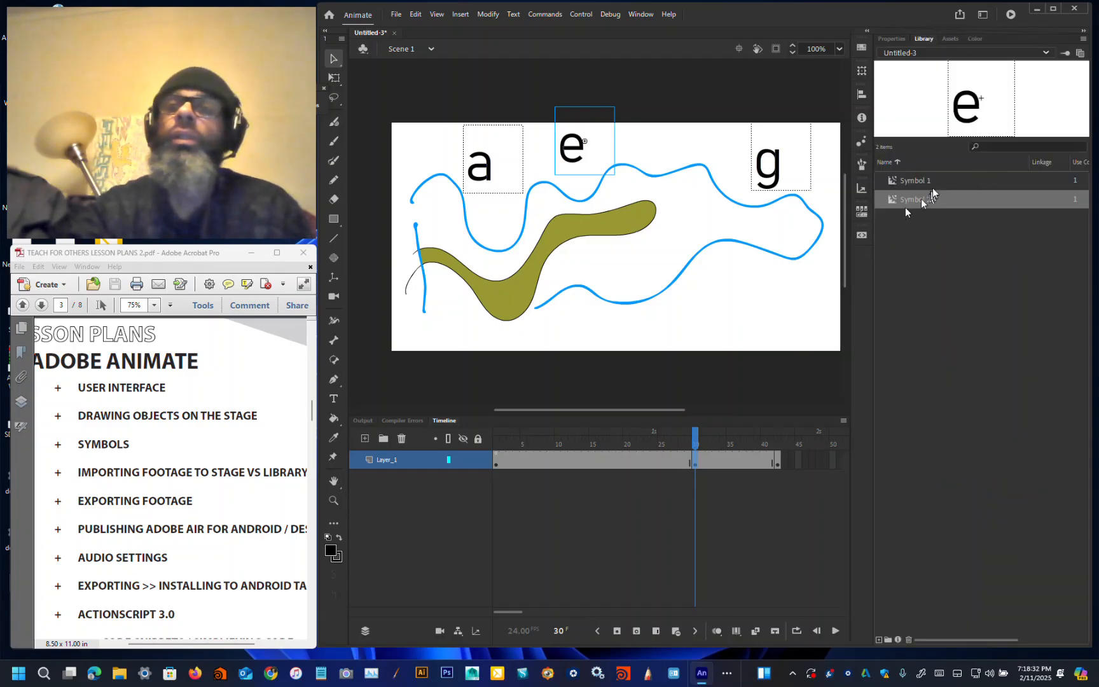
left_click(893, 39)
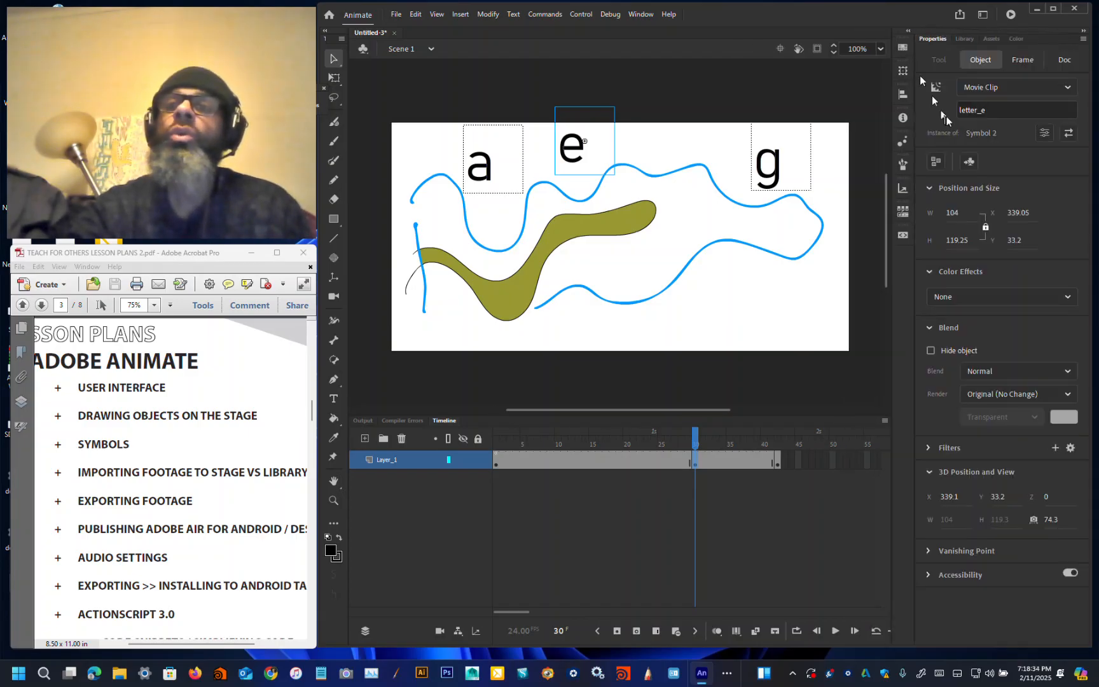
double_click(979, 109)
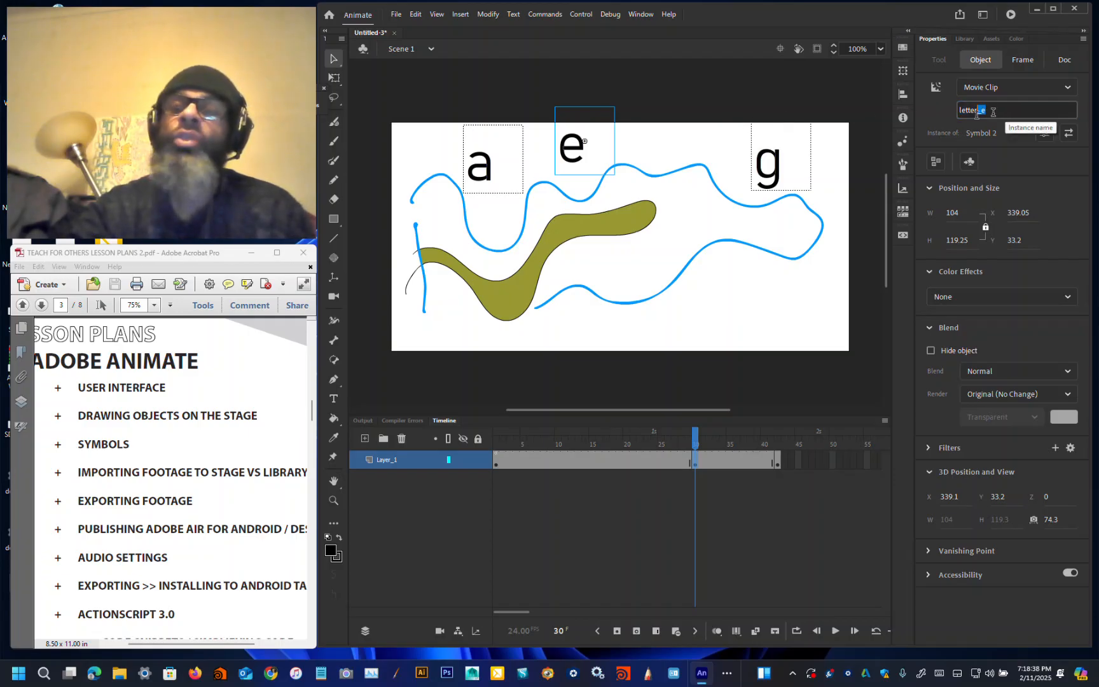
left_click(966, 39)
left_click_drag(911, 202, 698, 327)
left_click_drag(901, 203, 659, 237)
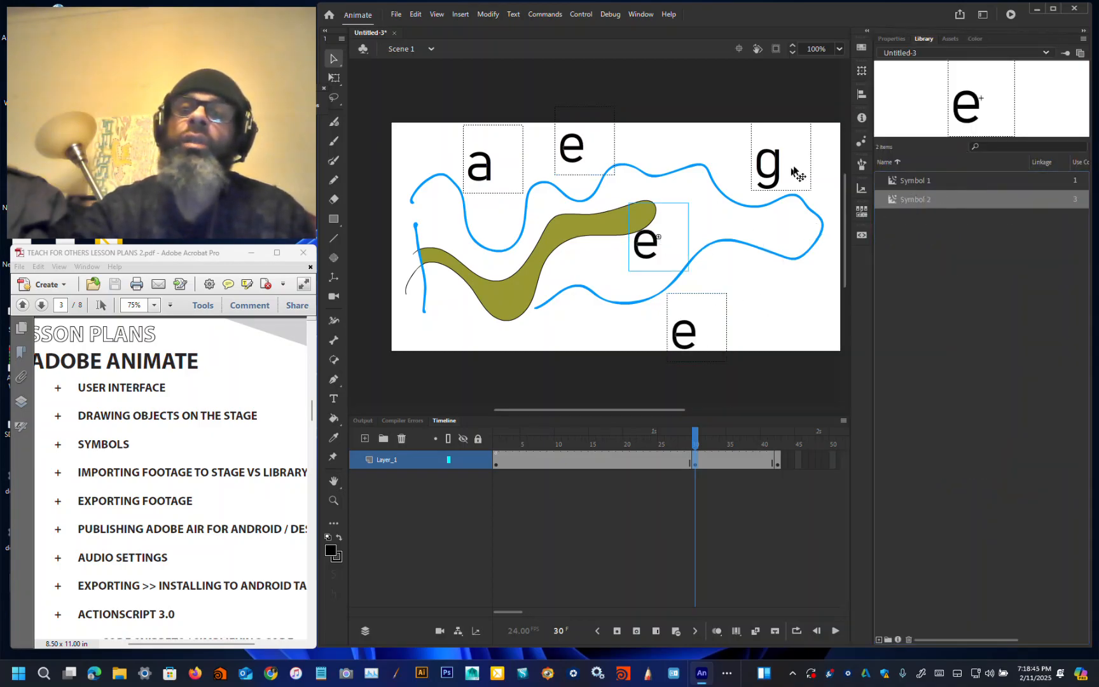
Step: Give the middle e instance the instance name e2
left_click(892, 39)
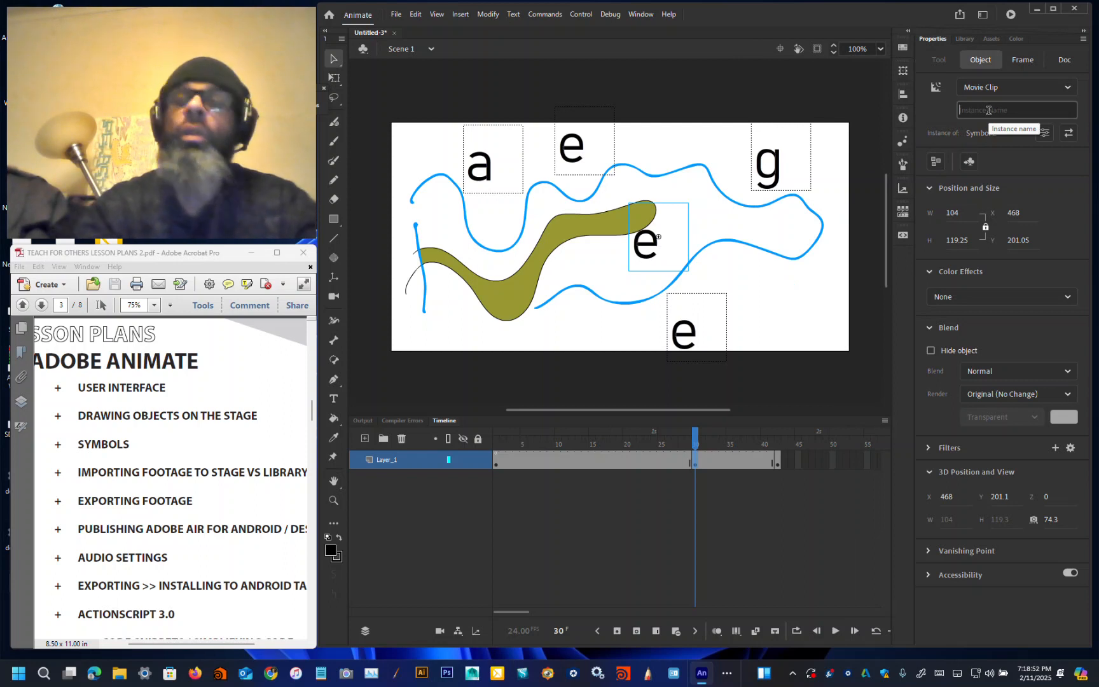
type("e2")
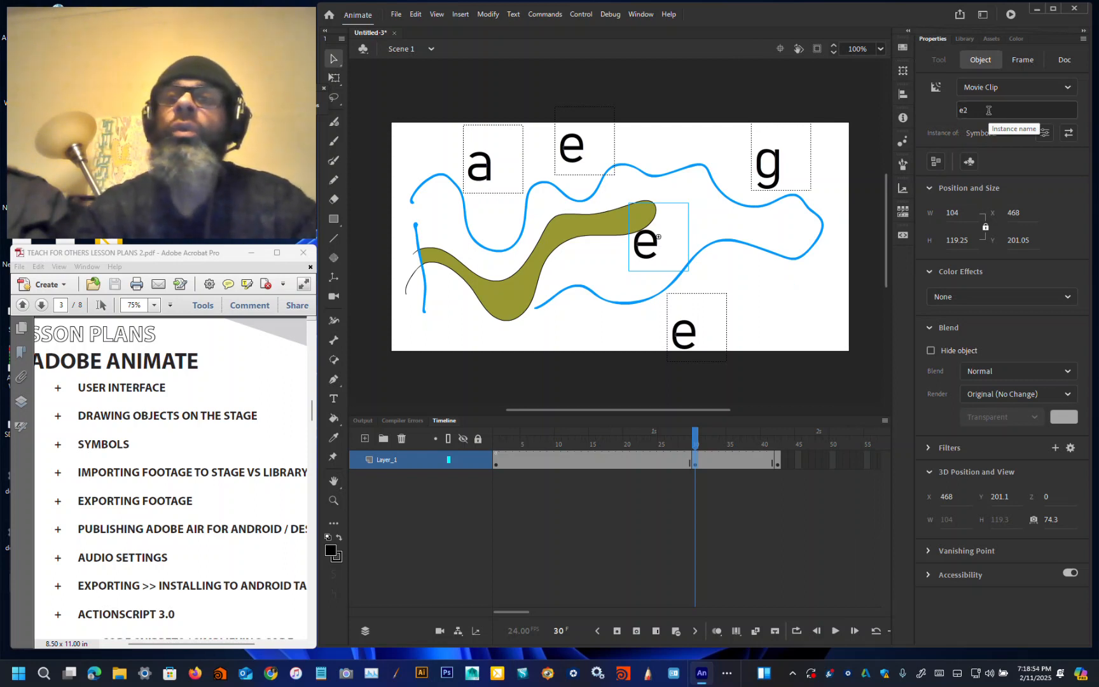
Step: Give the bottom e instance the instance name ltrE3
left_click(697, 327)
left_click(961, 110)
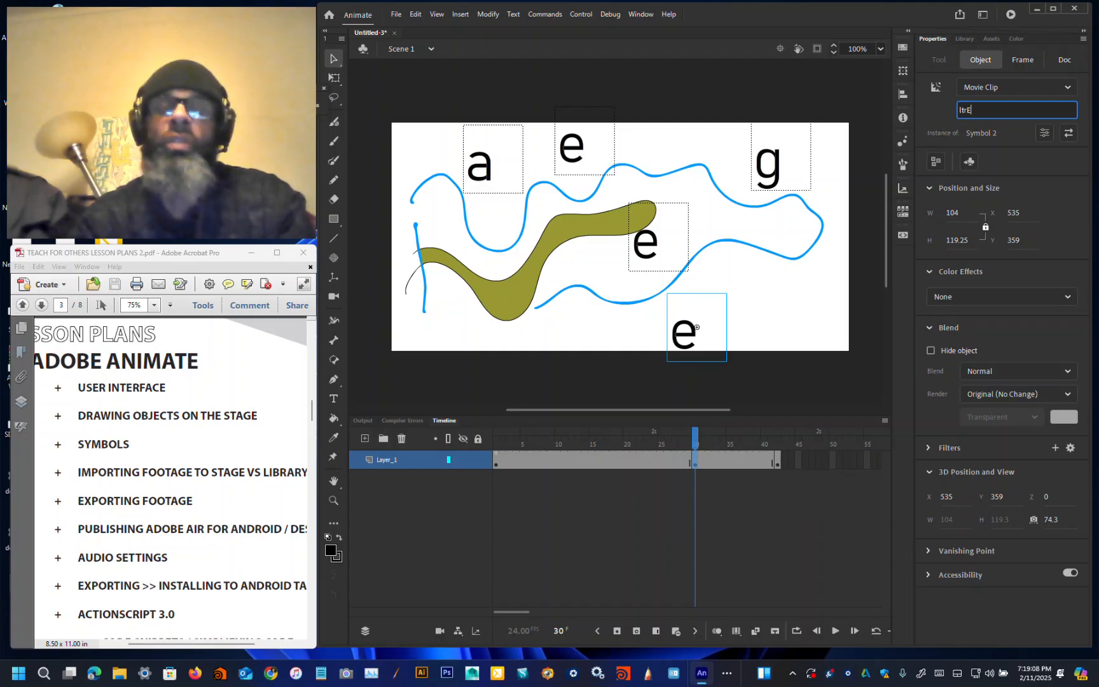
key("Return")
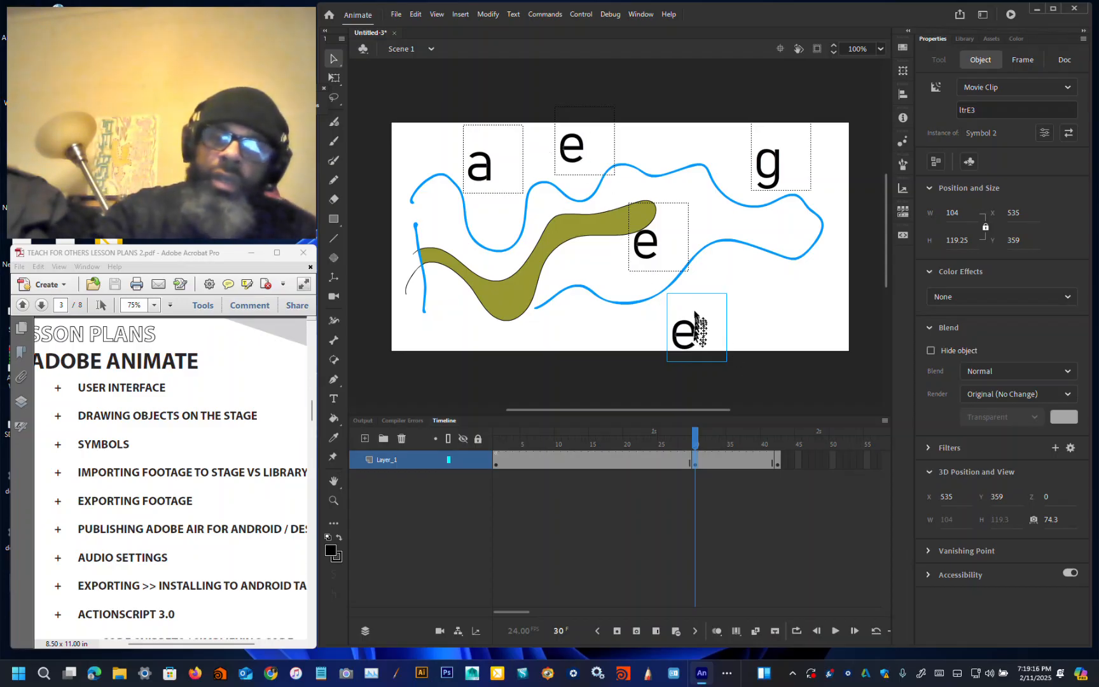
Step: Rename the top e instance letter_e1
left_click(581, 157)
left_click(648, 244)
left_click(692, 330)
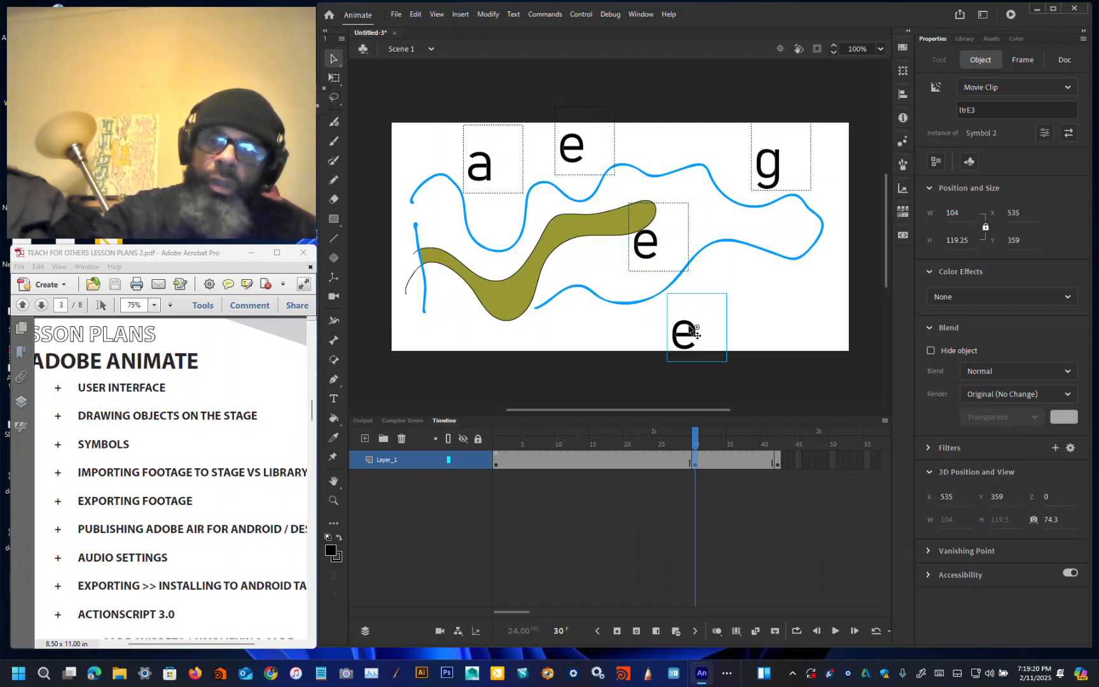
left_click(579, 151)
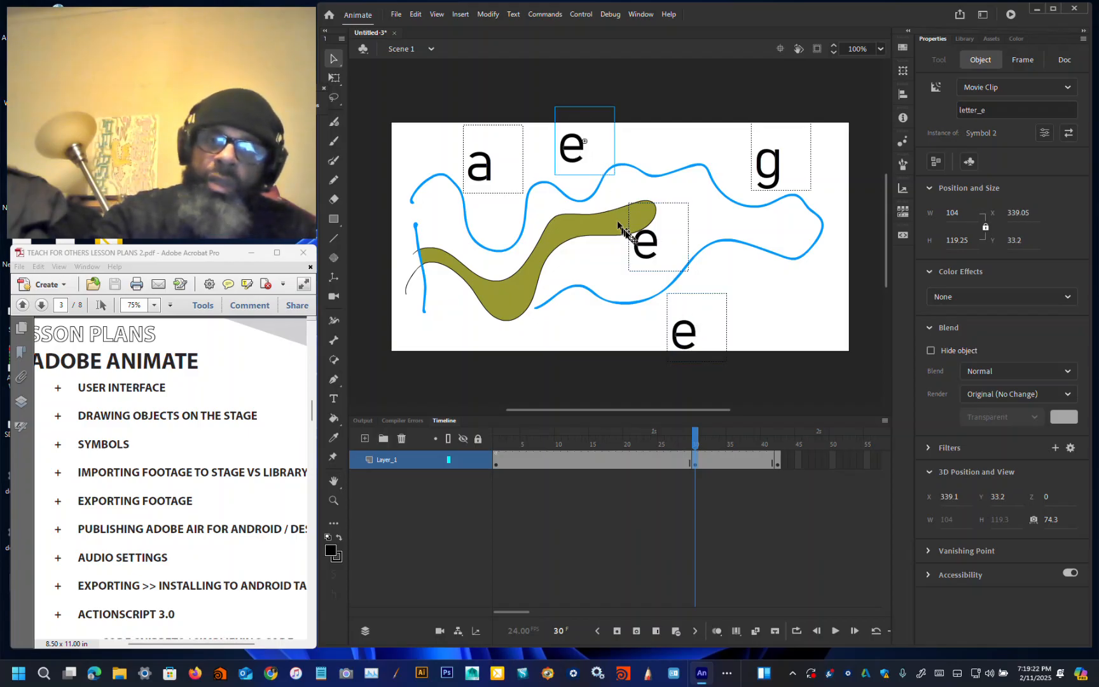
left_click(643, 241)
left_click(580, 143)
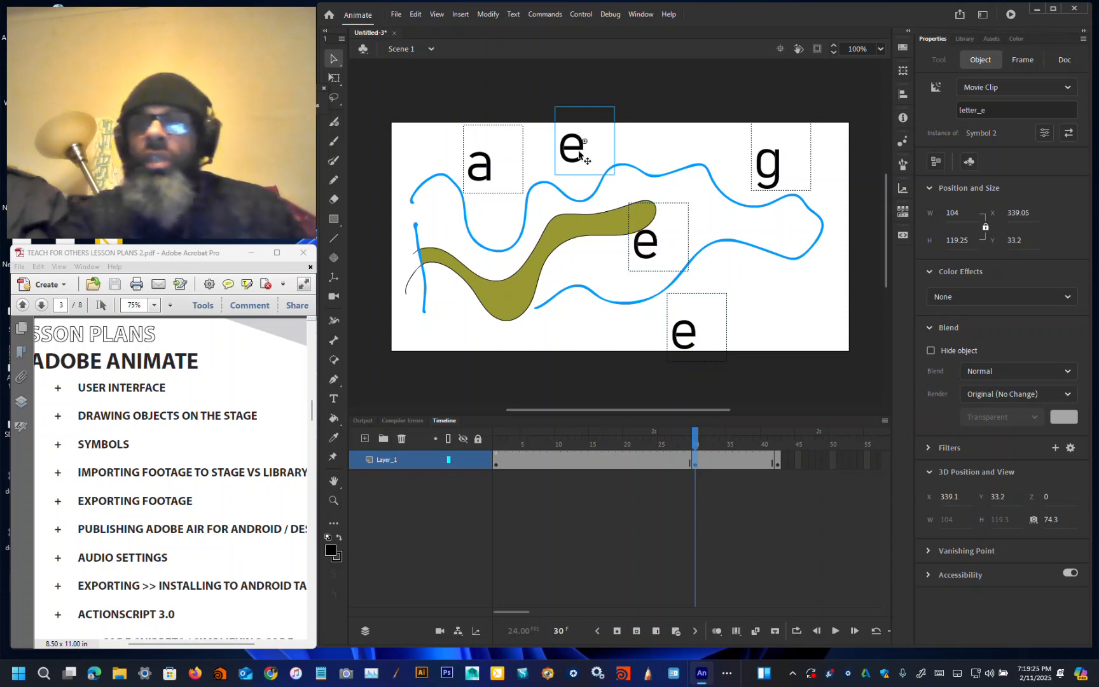
left_click(1018, 107)
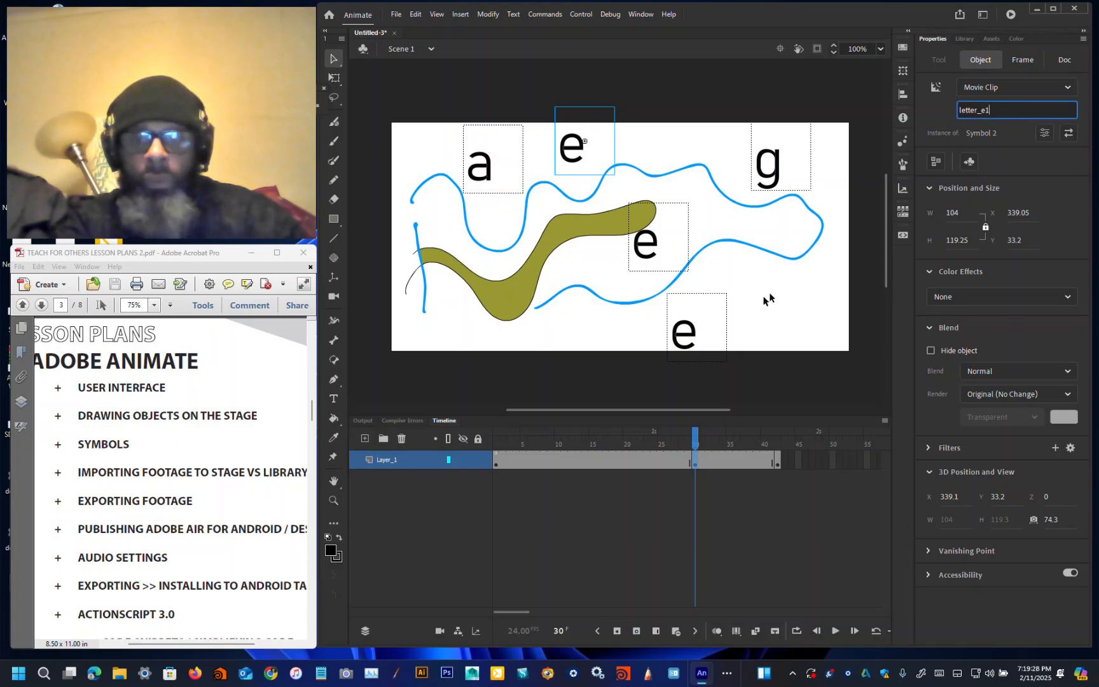
left_click(647, 245)
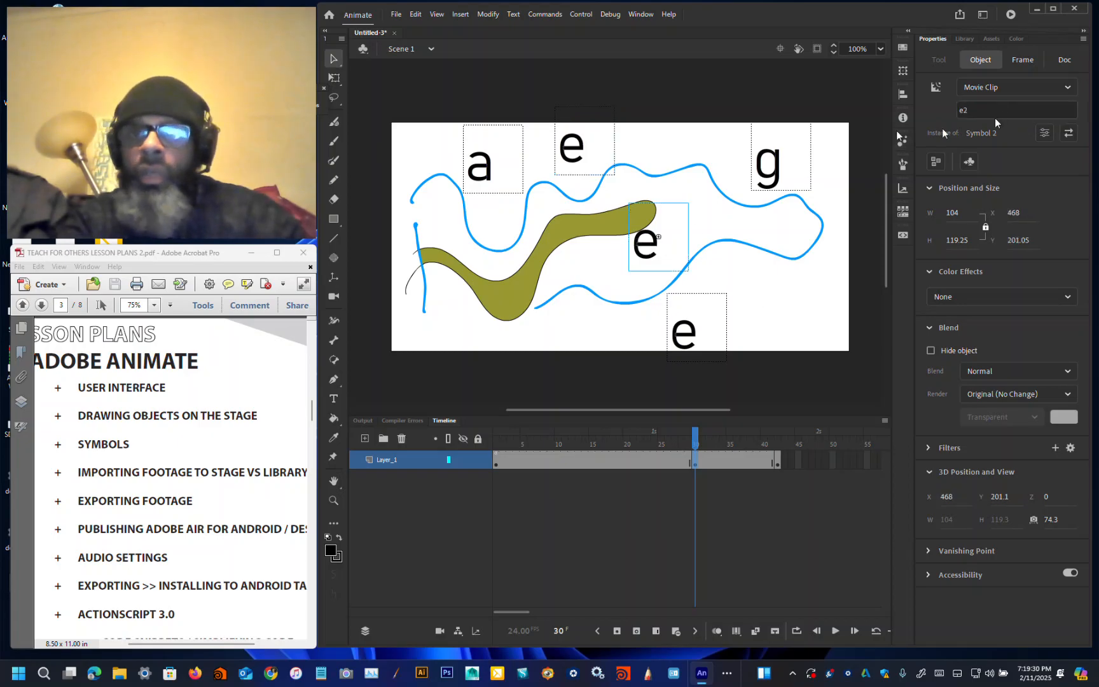
Step: Rename the middle e instance letter_e2
left_click(1001, 110)
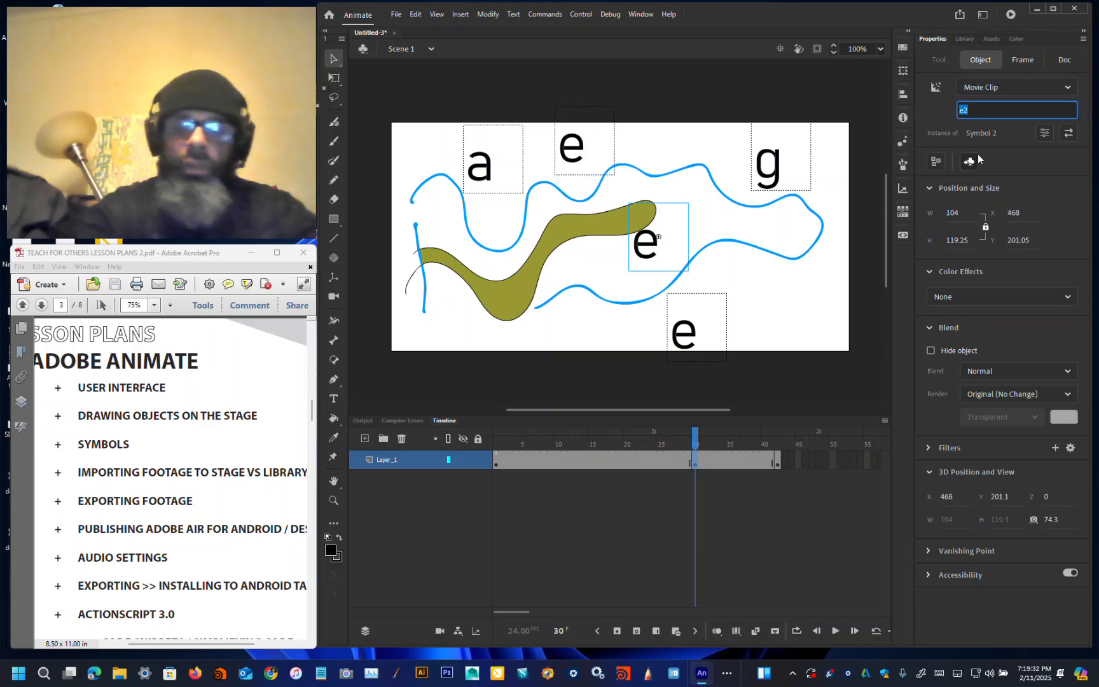
type("let")
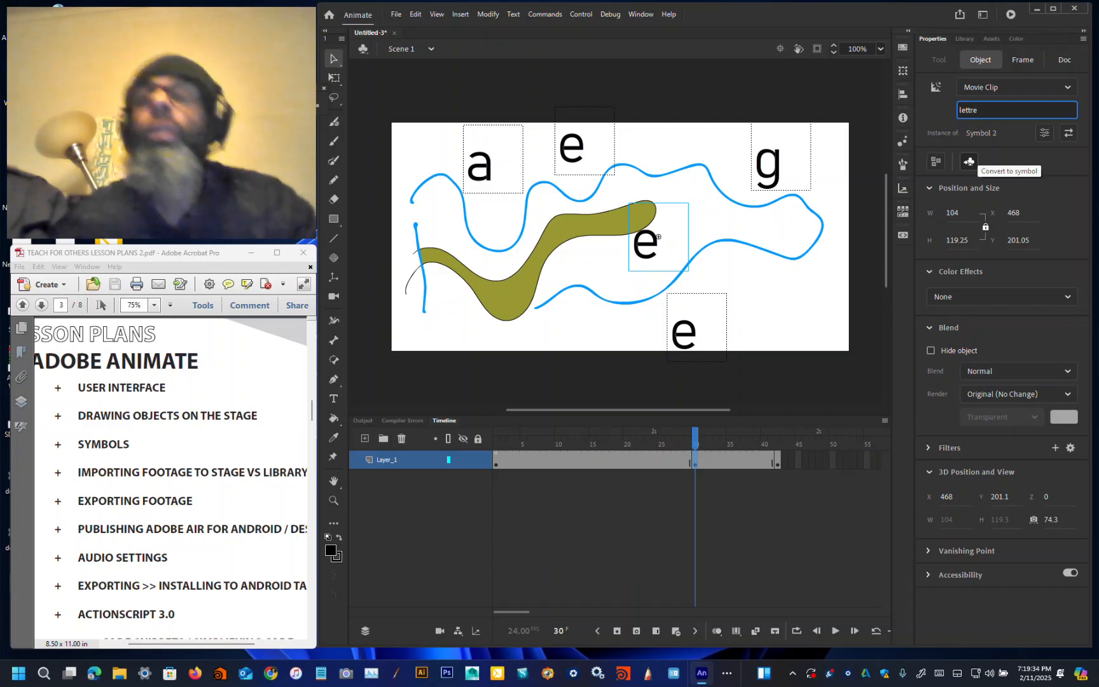
type("tre")
key("BackSpace")
type("er_e1")
key("BackSpace")
type("2")
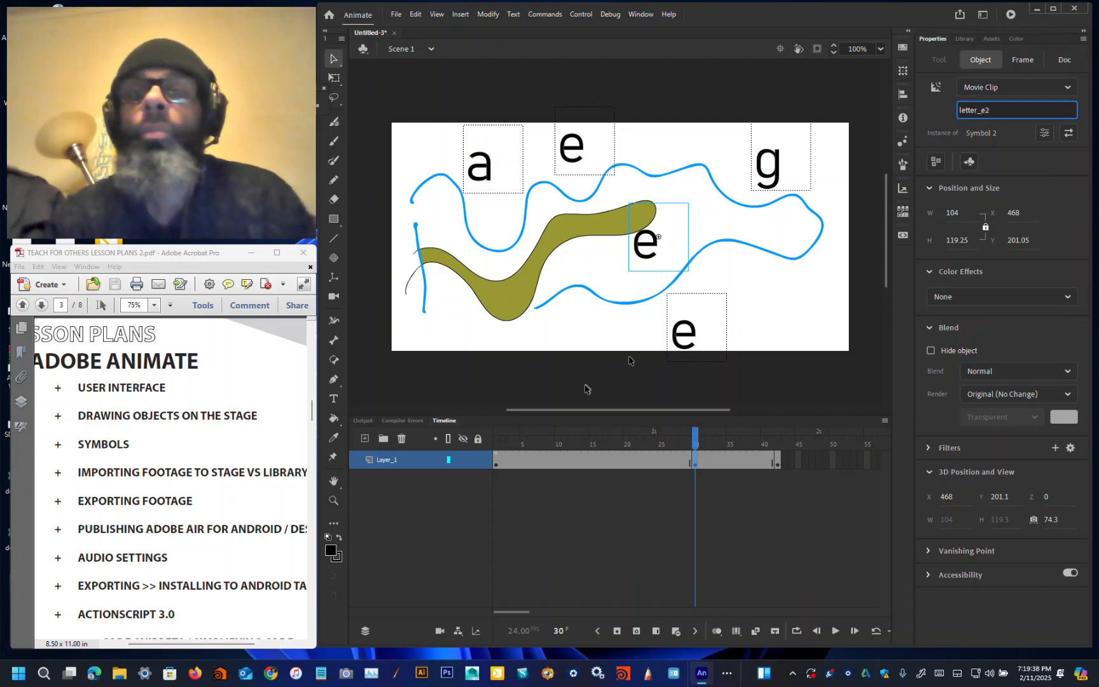
Step: Rename the bottom e instance letter_e3
left_click(690, 340)
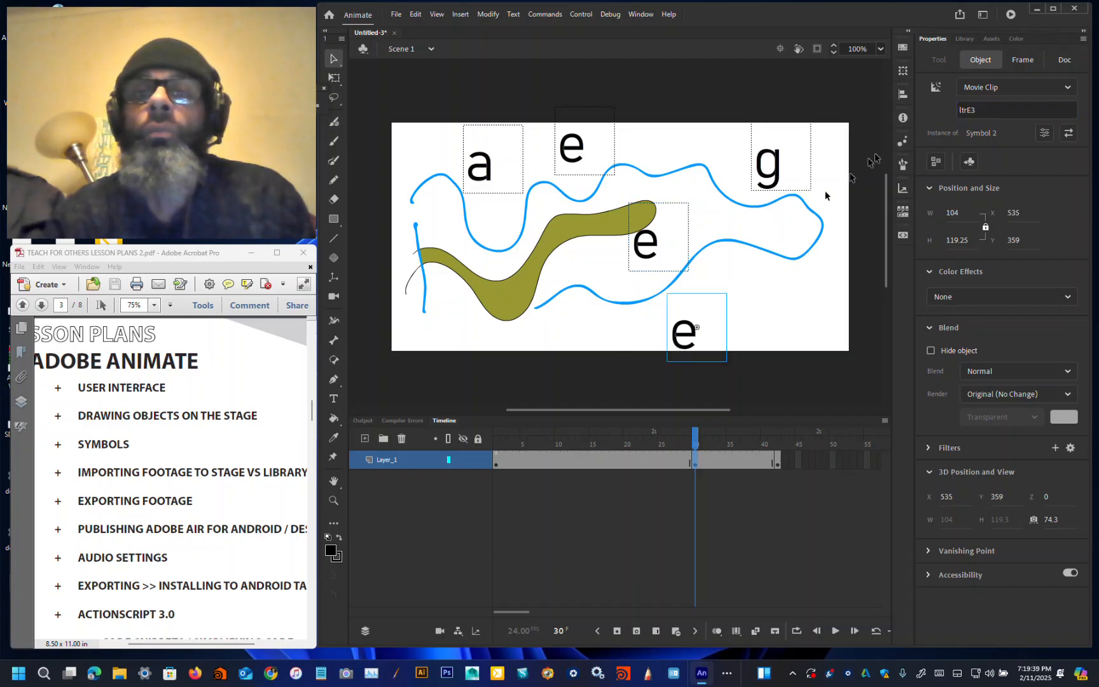
left_click(986, 110)
type("le")
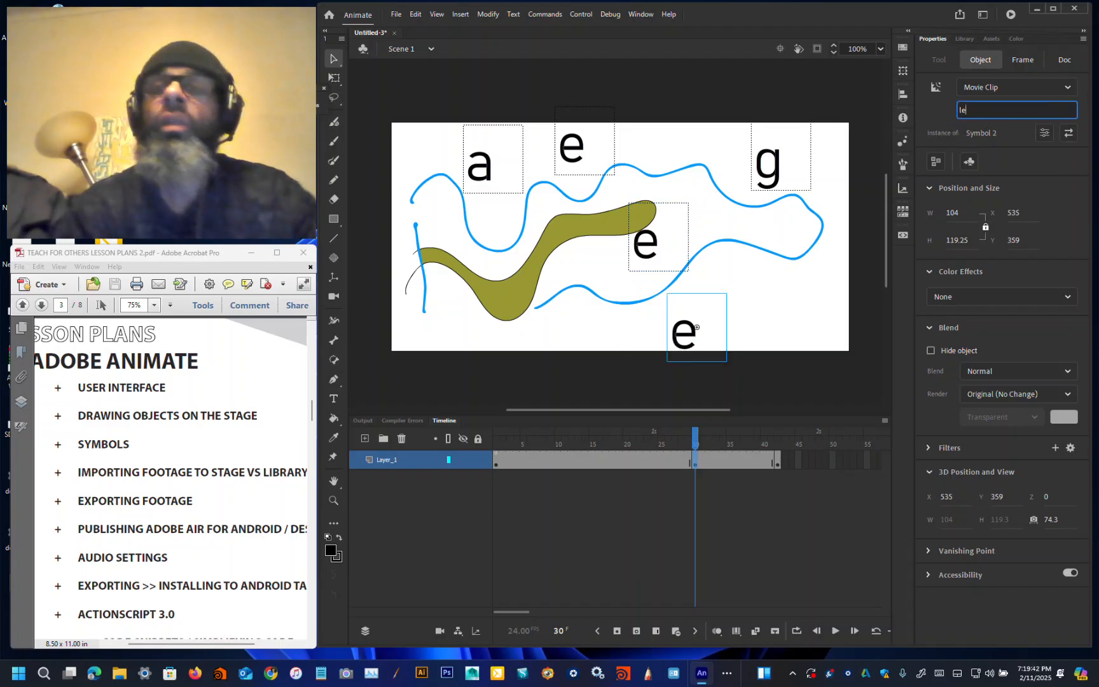
type("tter_")
type("e")
type("_")
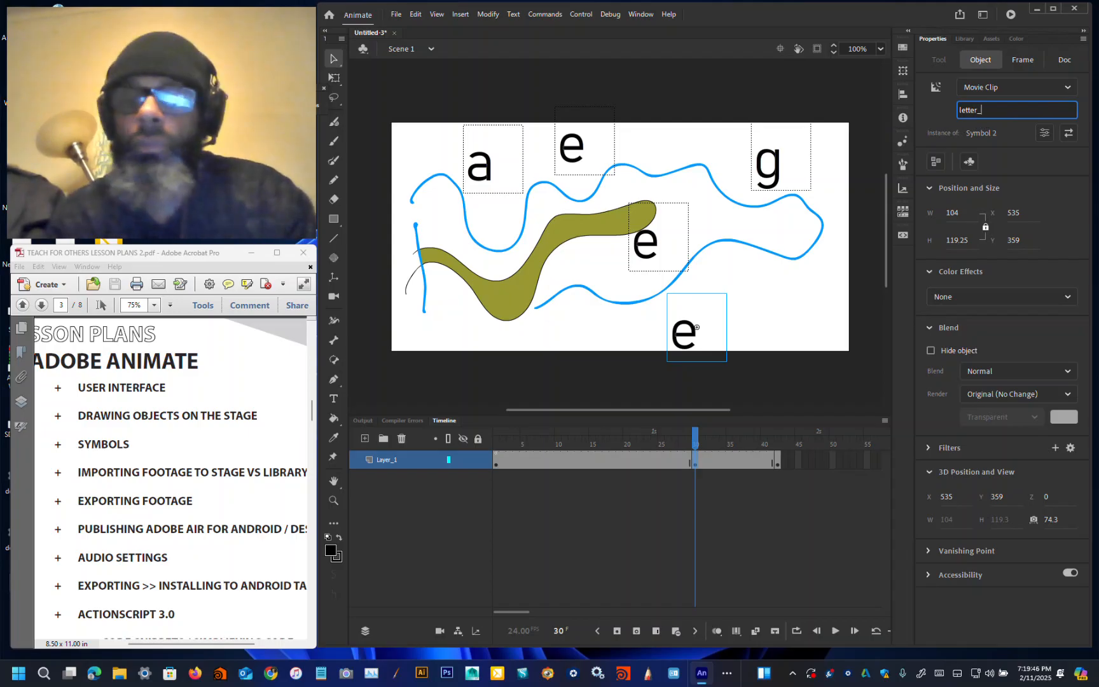
type("3")
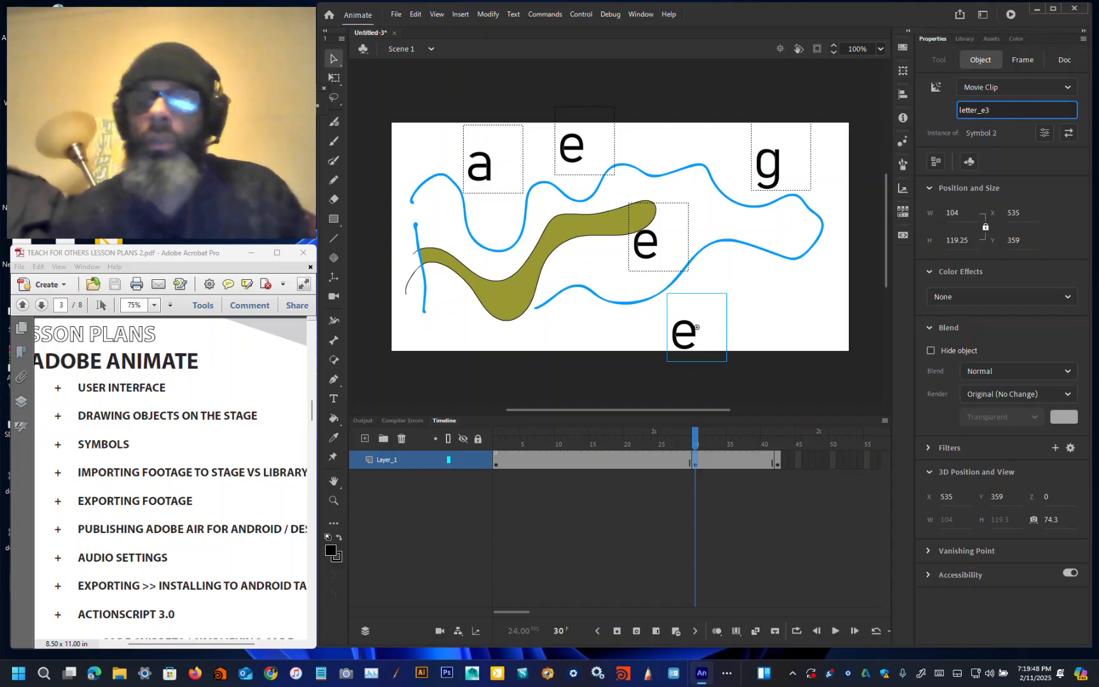
key("Return")
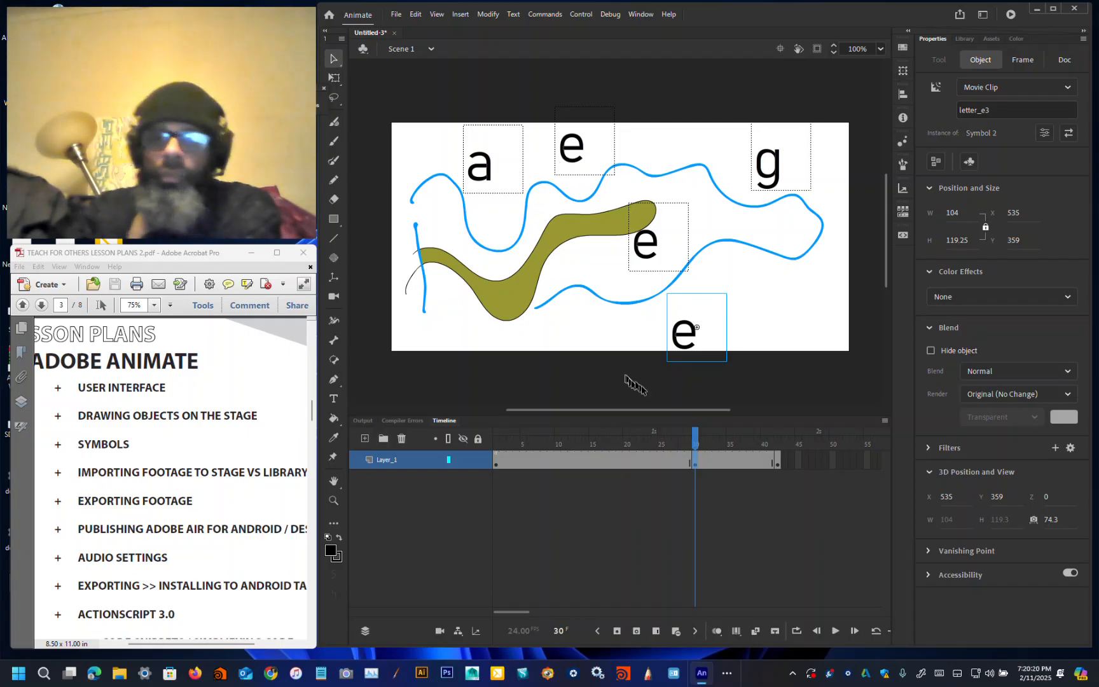
Step: Try to create a classic tween on the layer's frames between frame 17 and frame 30
left_click_drag(695, 436, 699, 473)
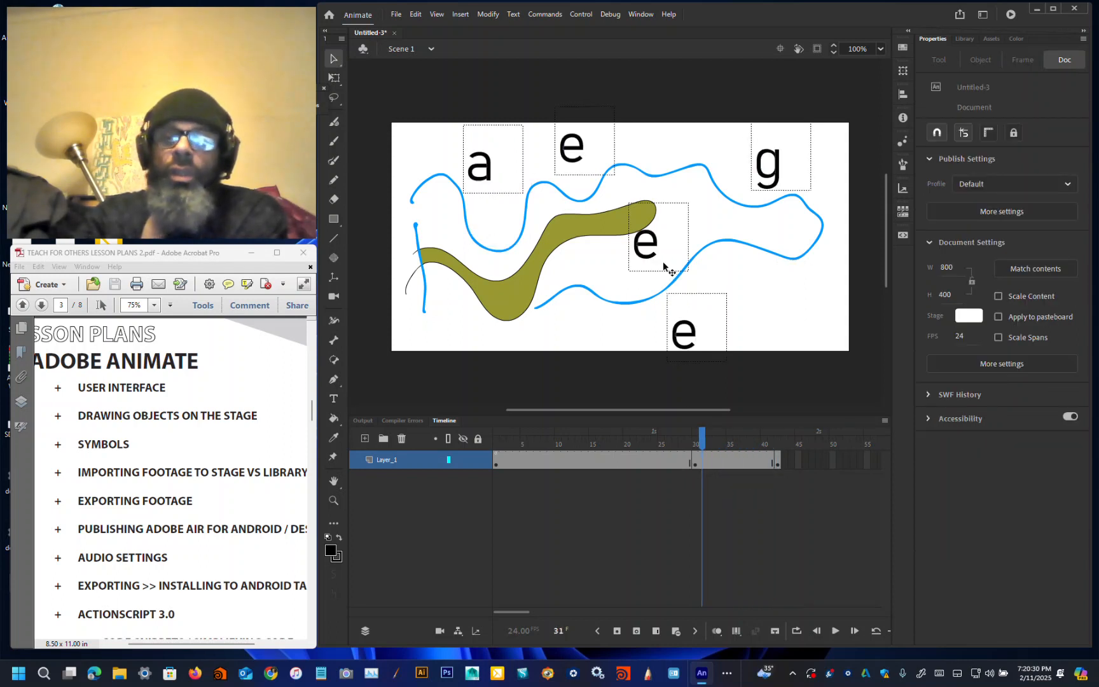
left_click(696, 463)
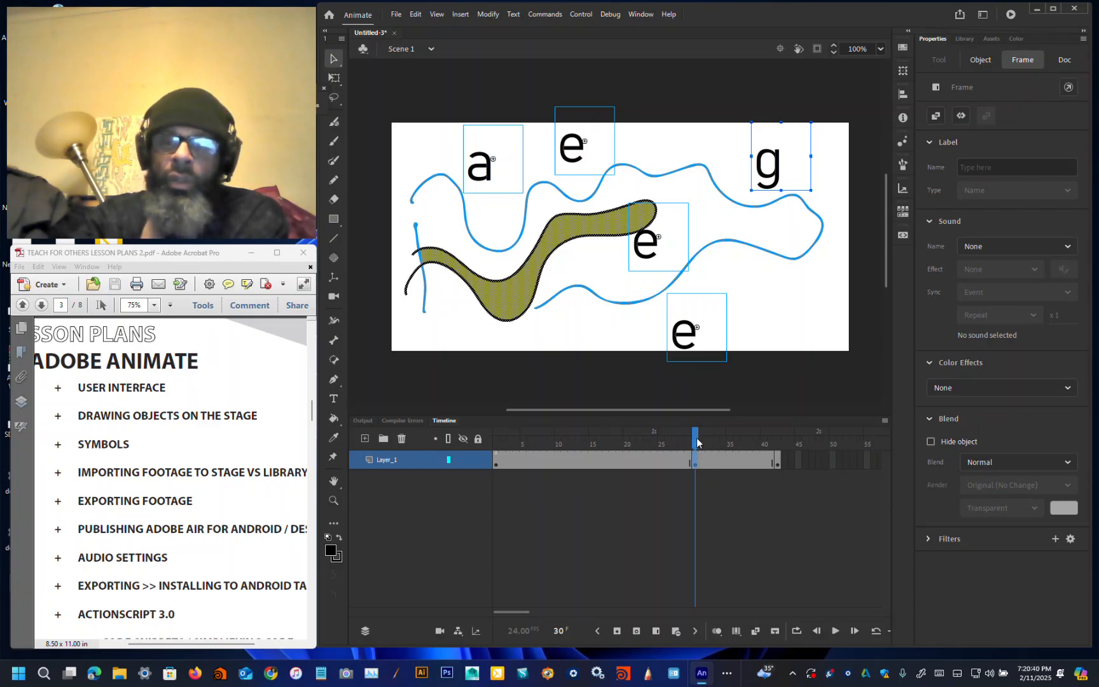
left_click_drag(696, 441, 603, 462)
right_click(603, 462)
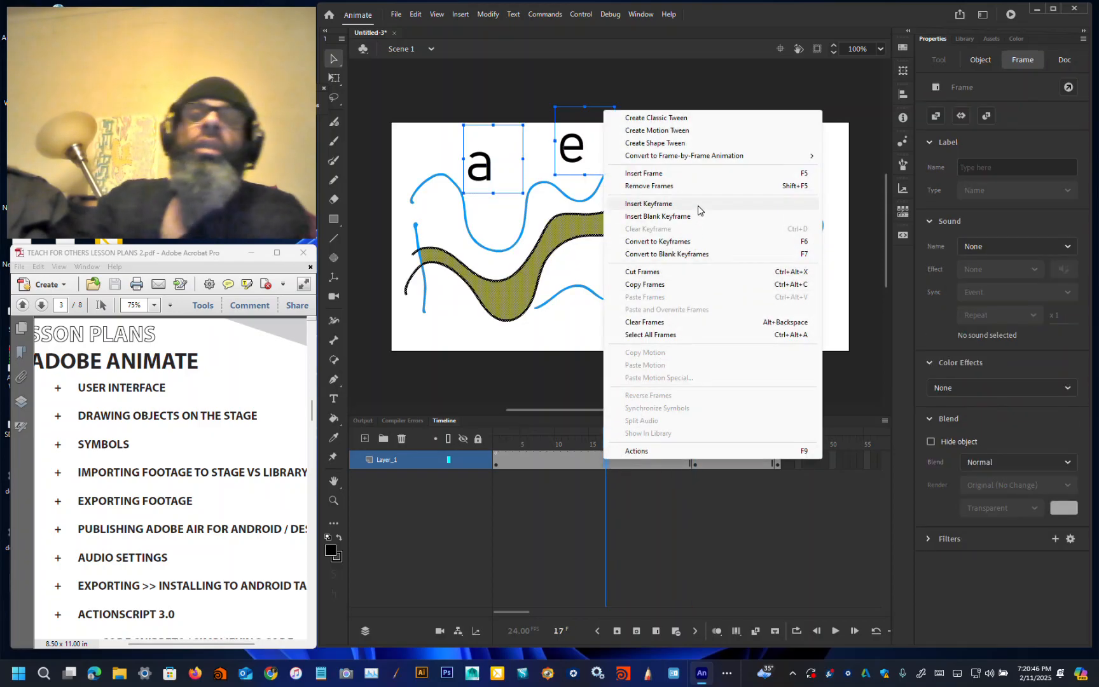
left_click(694, 120)
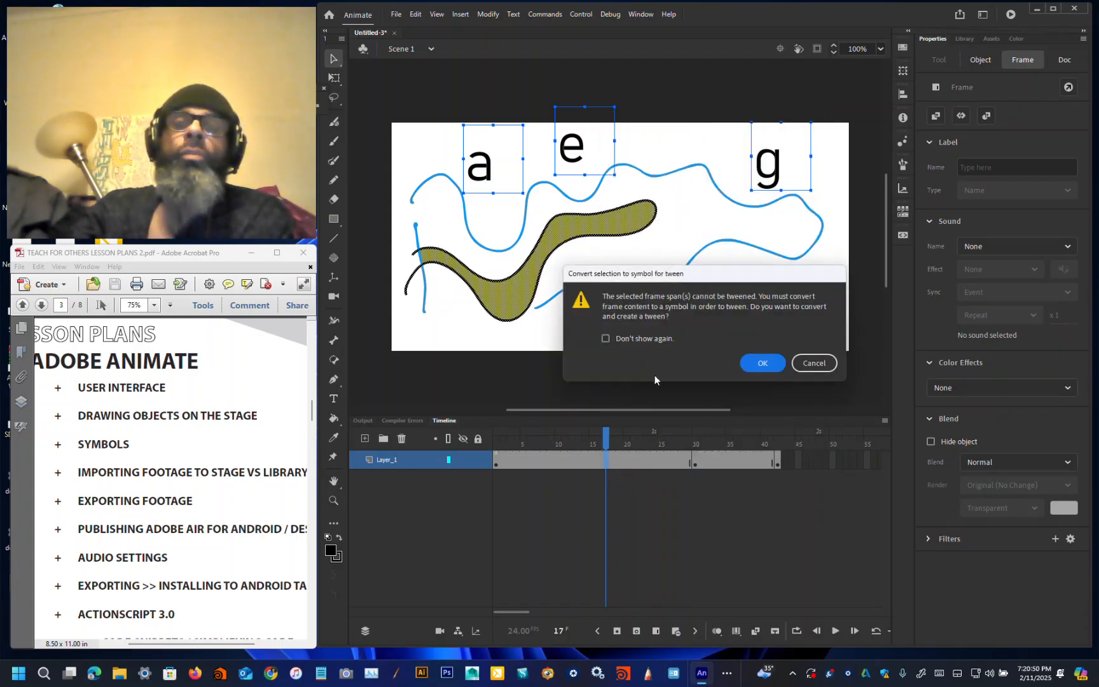
left_click(814, 362)
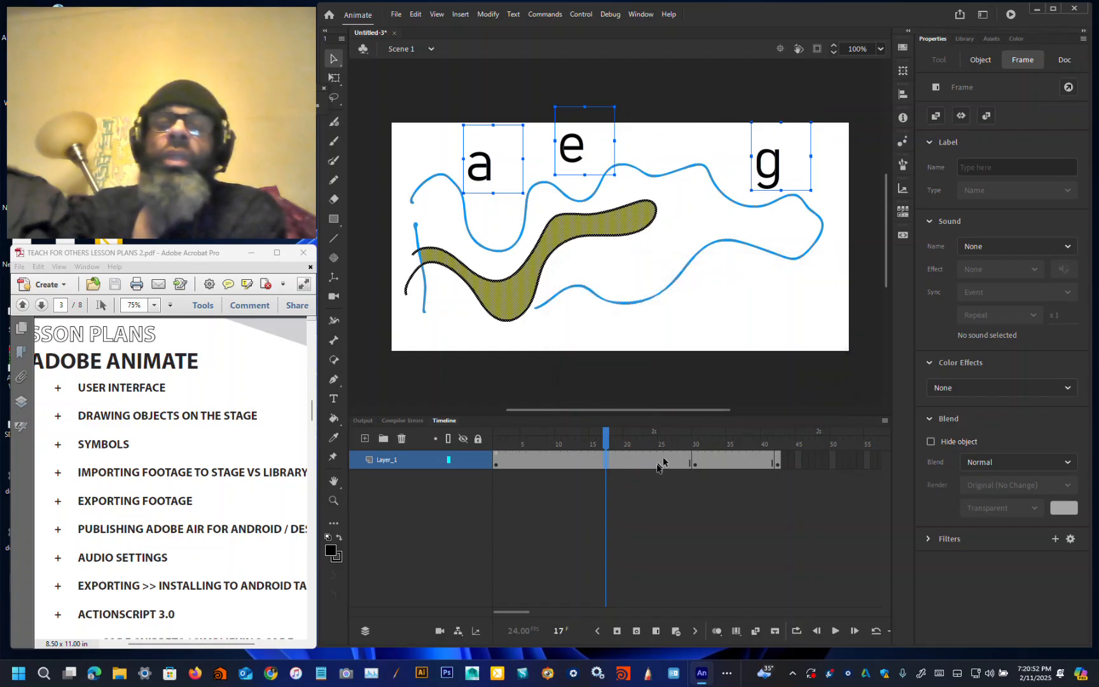
Step: Try to convert the olive brush shape on frame 1 into a symbol
left_click(693, 466)
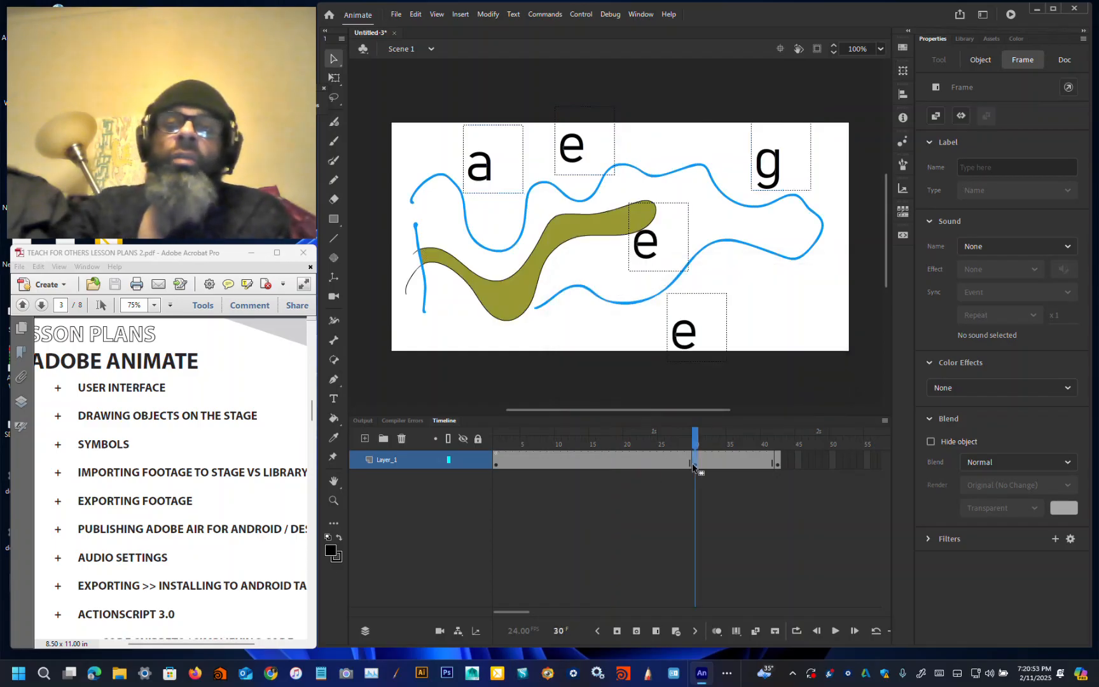
left_click(658, 256)
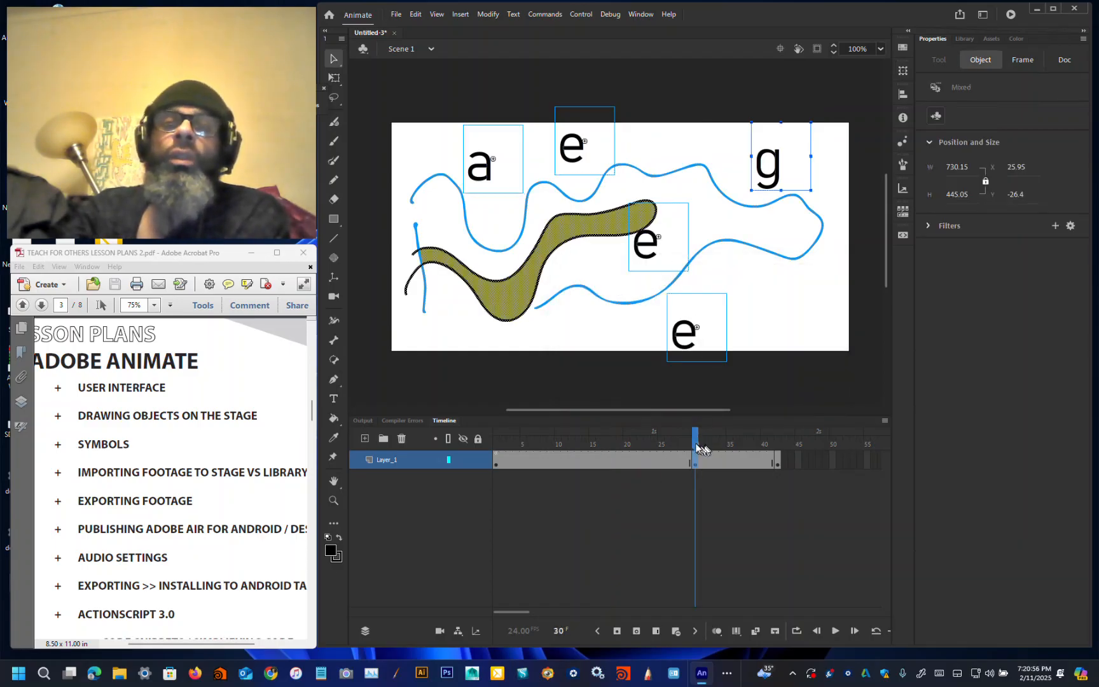
left_click_drag(696, 444, 598, 447)
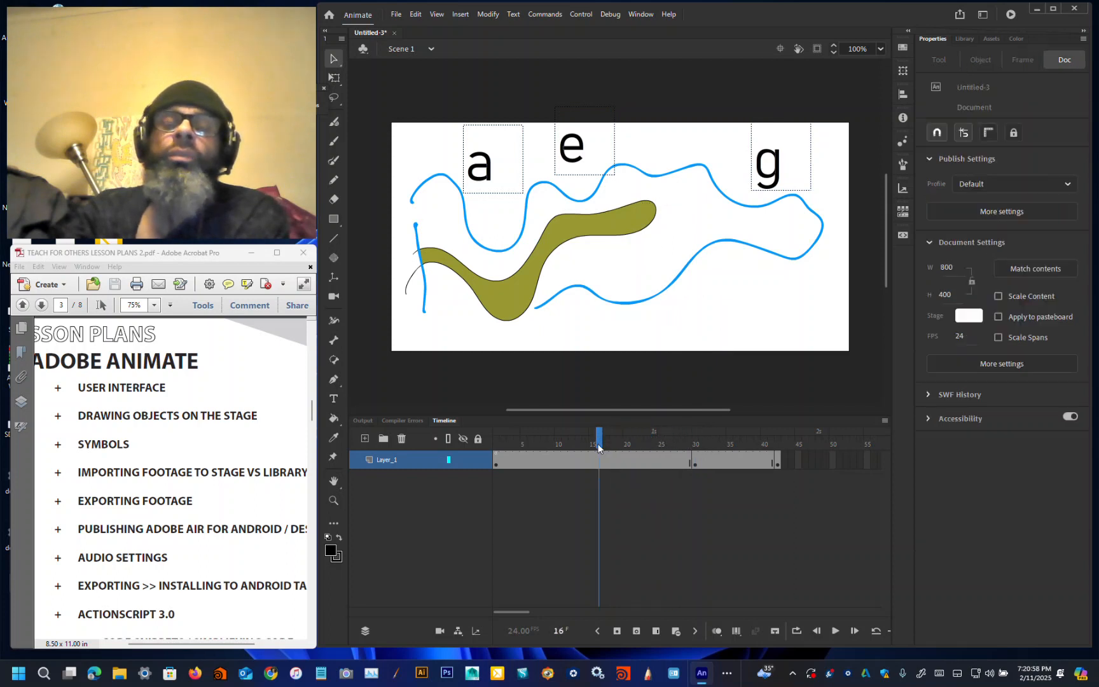
left_click(565, 246)
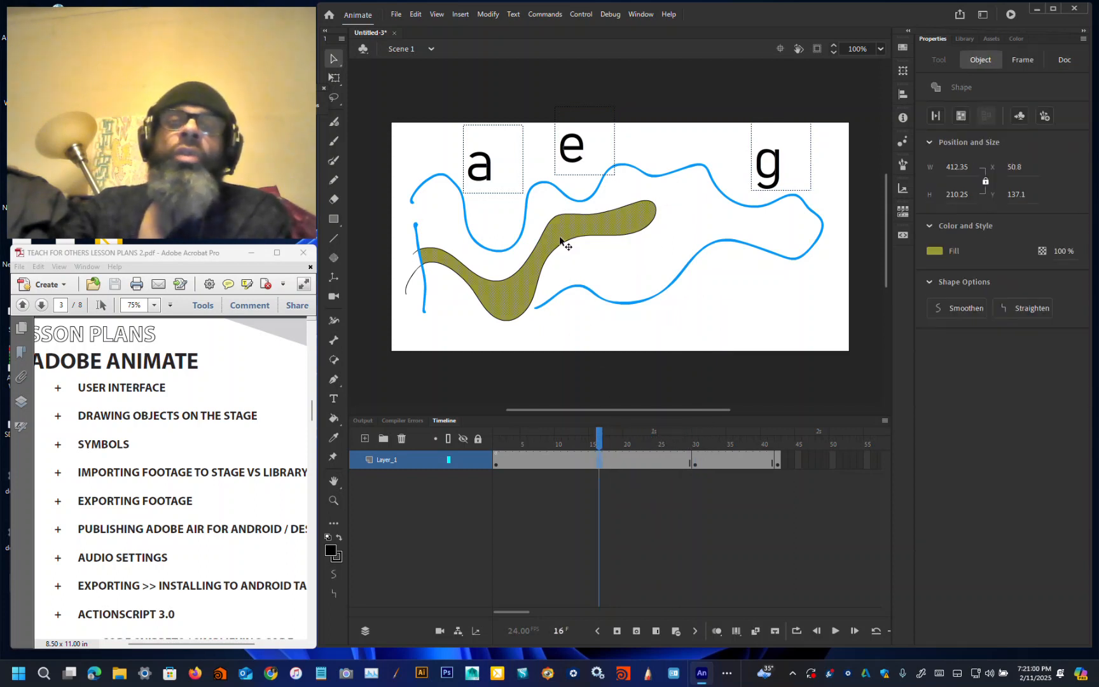
left_click_drag(598, 444, 408, 464)
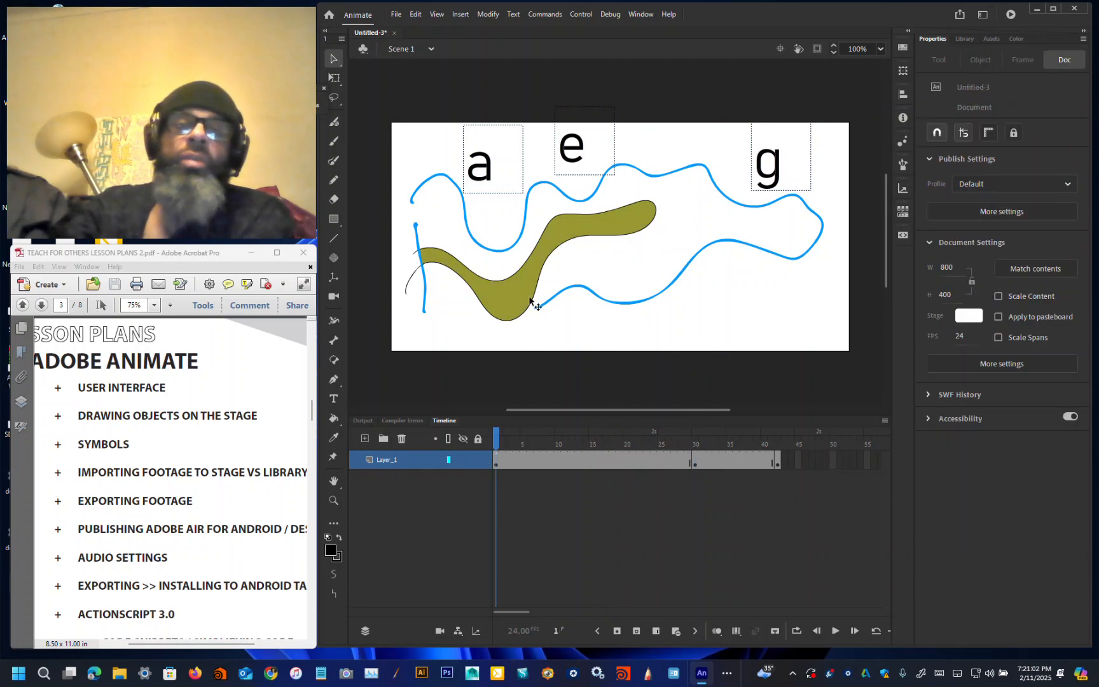
double_click(531, 260)
double_click(539, 270)
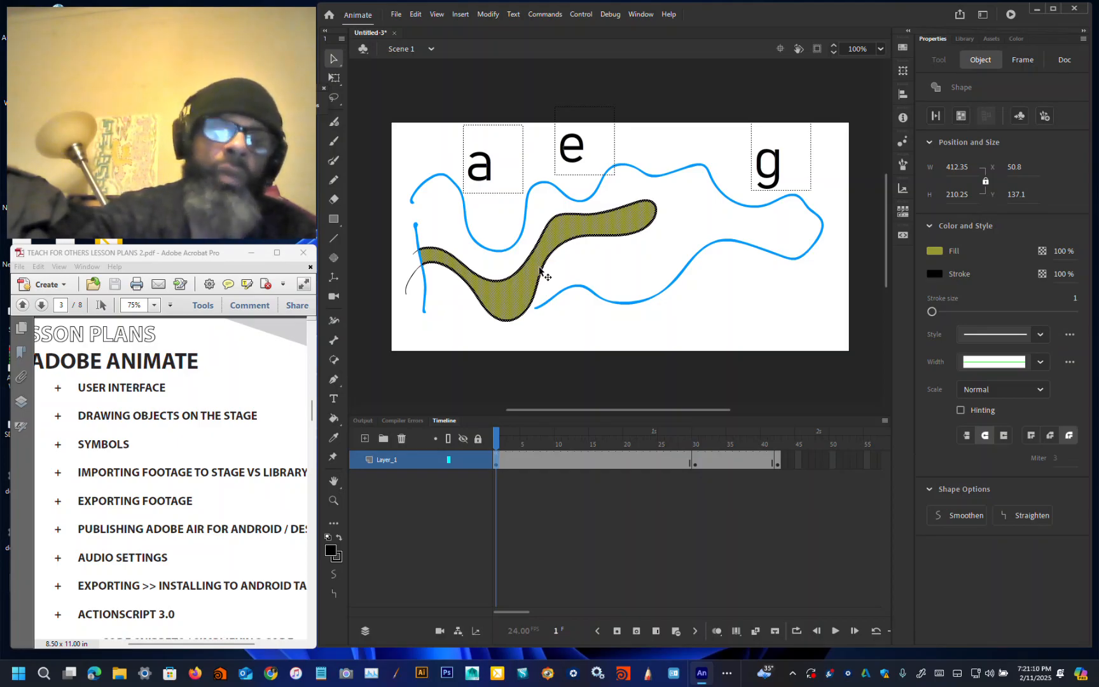
key("F8")
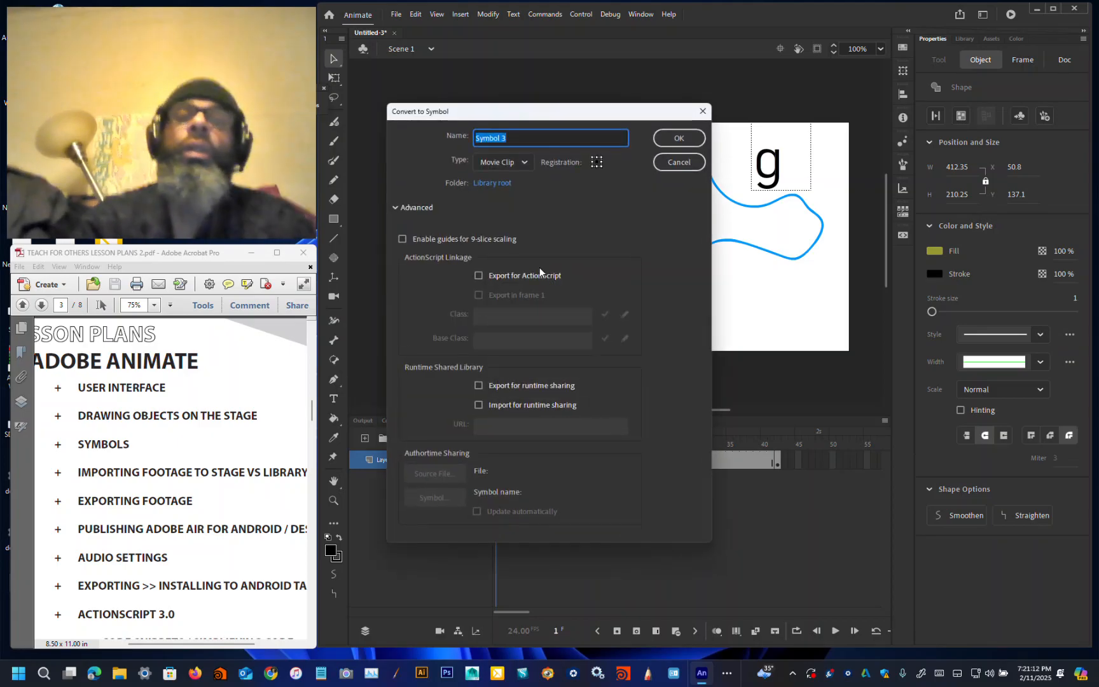
left_click_drag(605, 113, 618, 297)
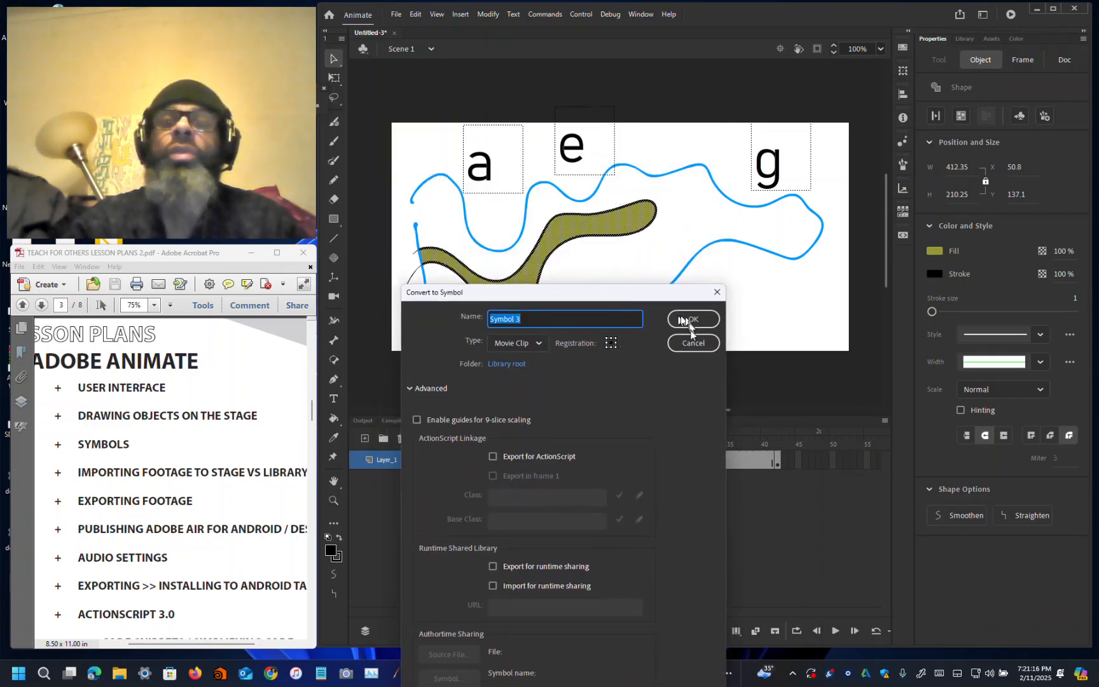
left_click(692, 343)
Step: Inspect the letters on frames 1, 42 and 30 to check which are symbol instances and which are text
left_click(765, 175)
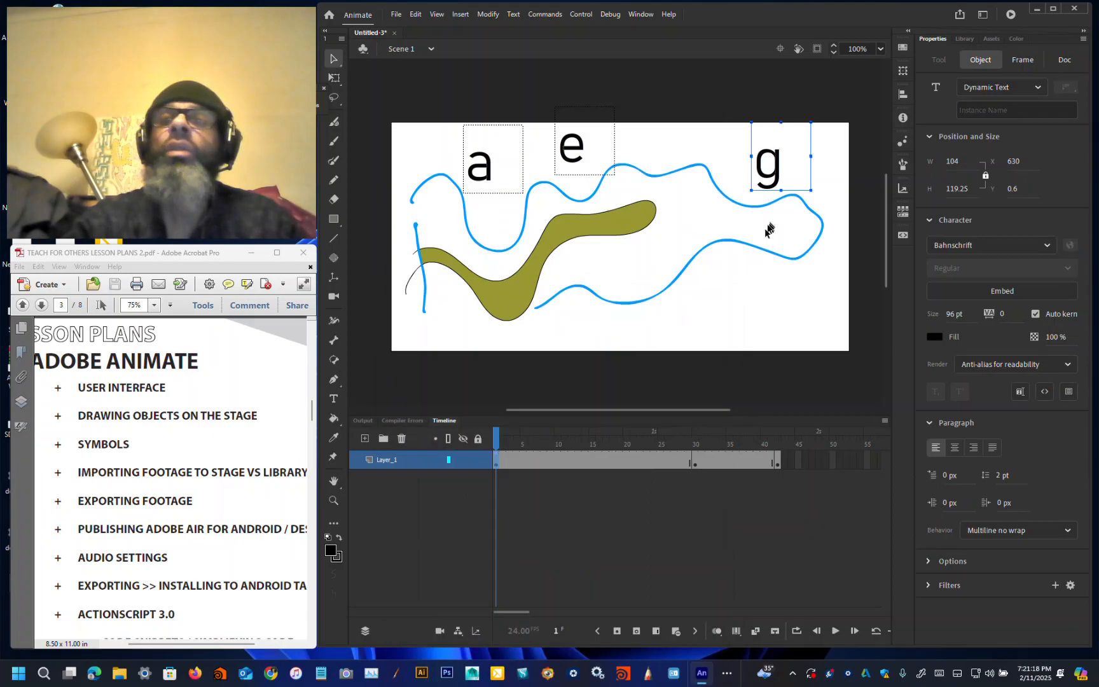
left_click(579, 146)
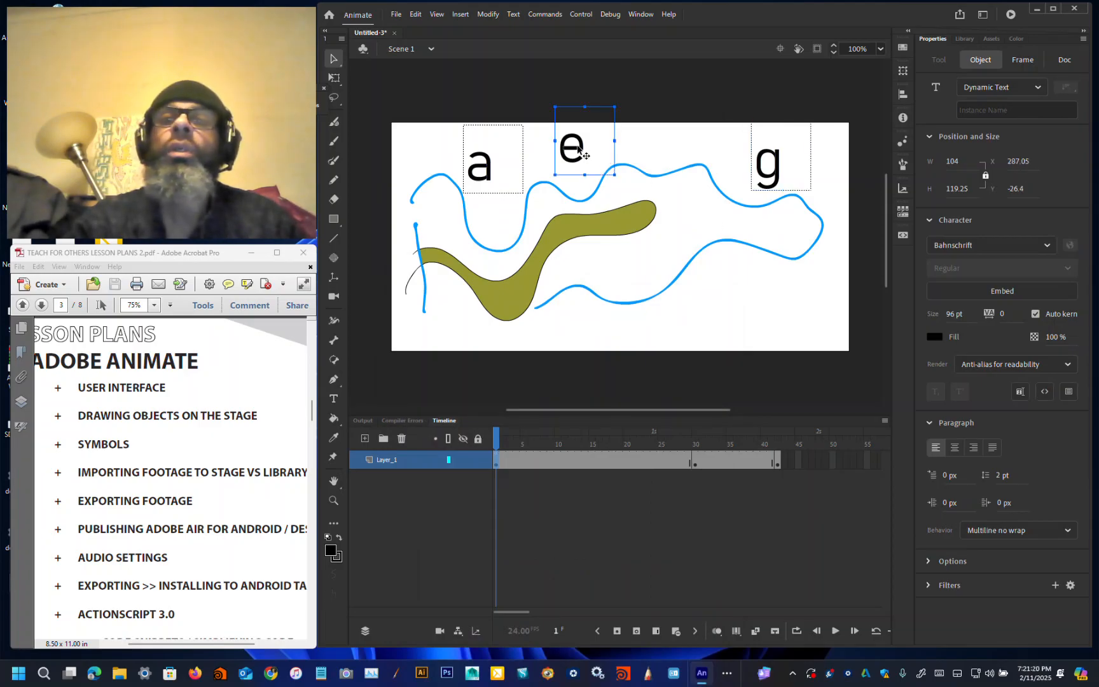
left_click(490, 173)
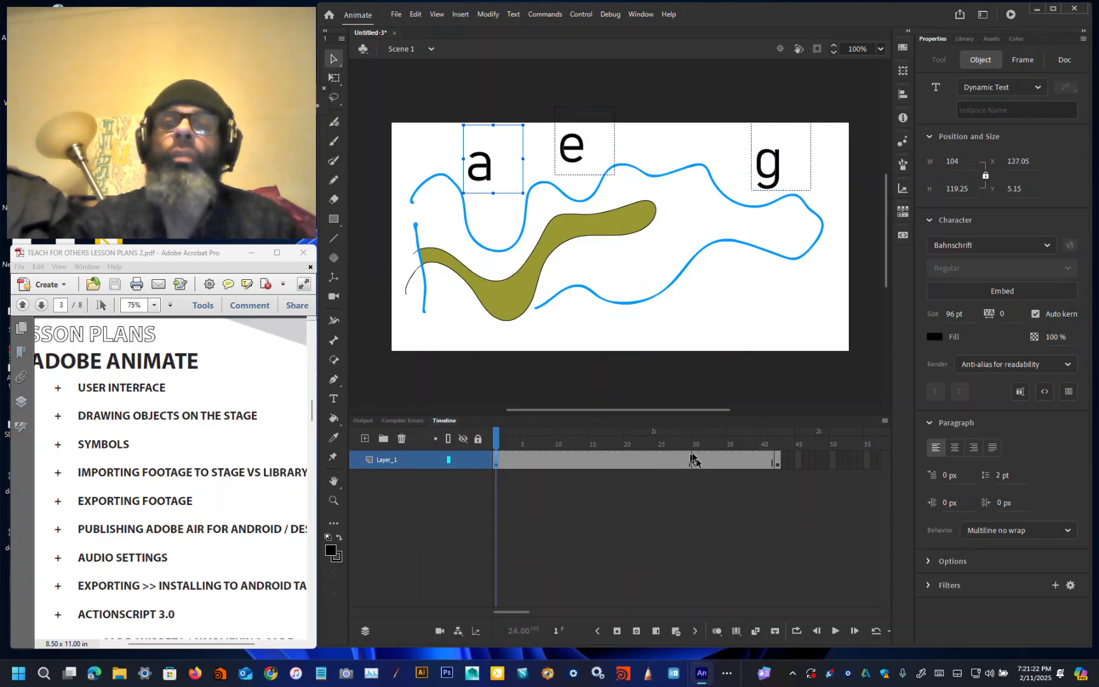
left_click(777, 459)
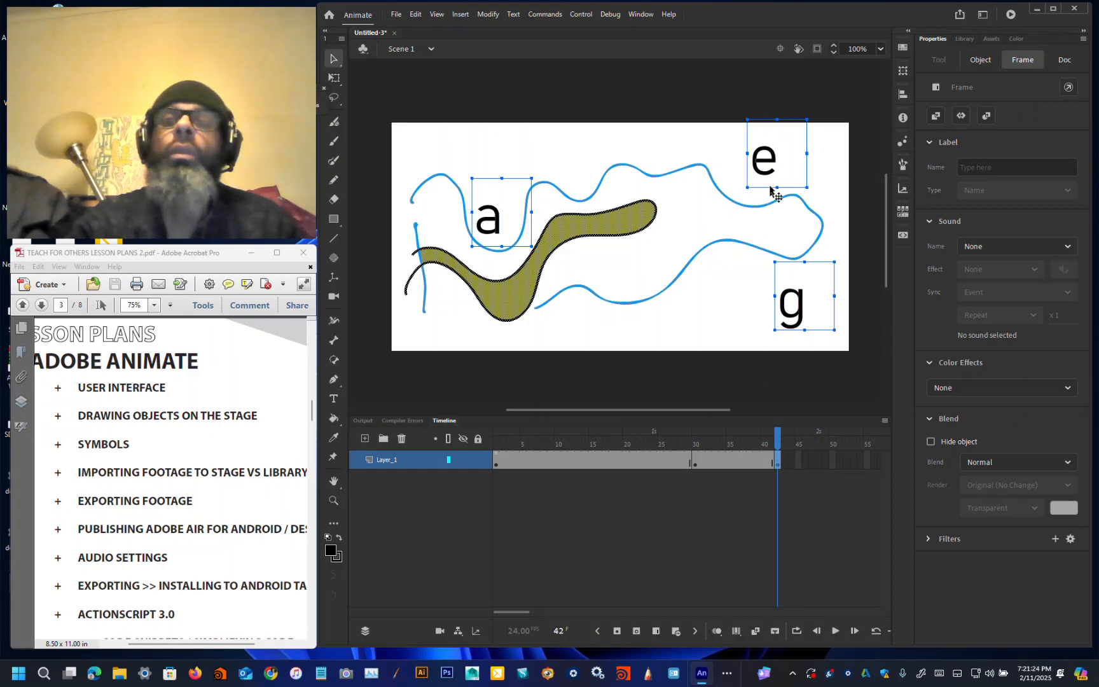
left_click(695, 442)
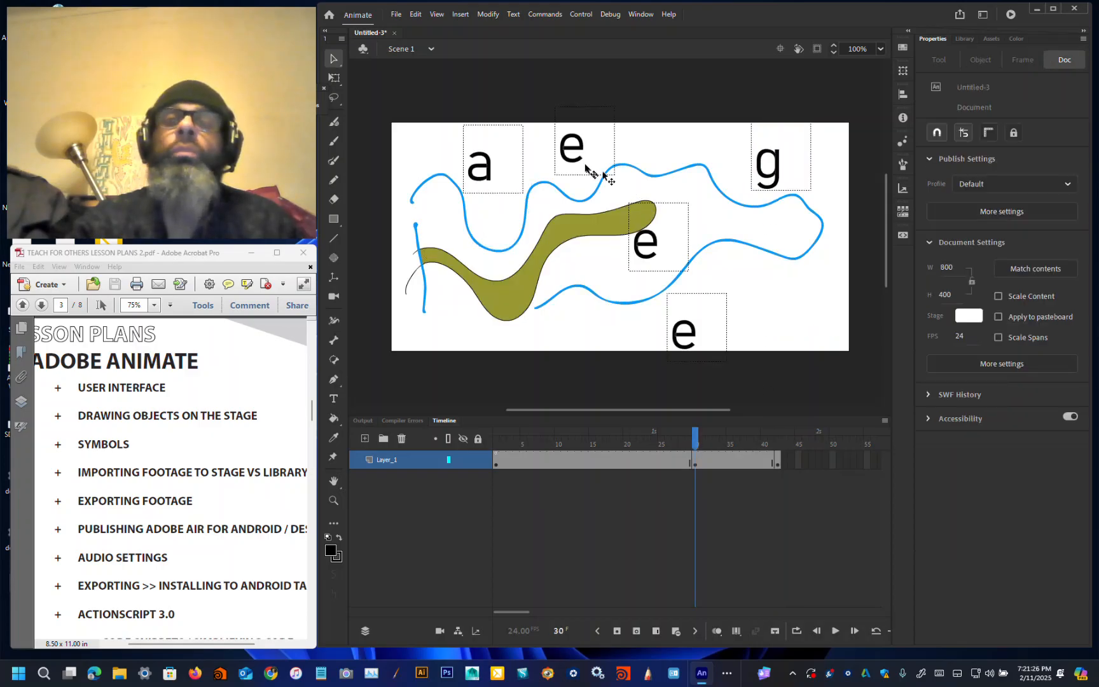
left_click(562, 157)
left_click(488, 179)
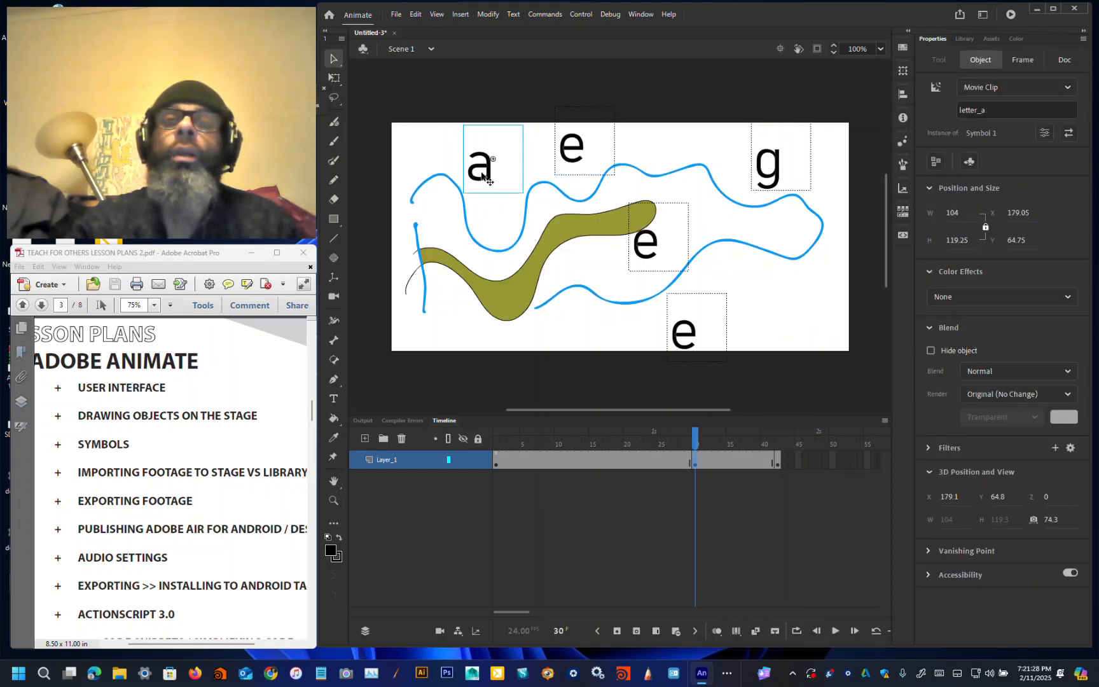
left_click(688, 328)
Step: Convert the g text on frame 30 into a movie clip symbol and name its instance letter_g
left_click(771, 179)
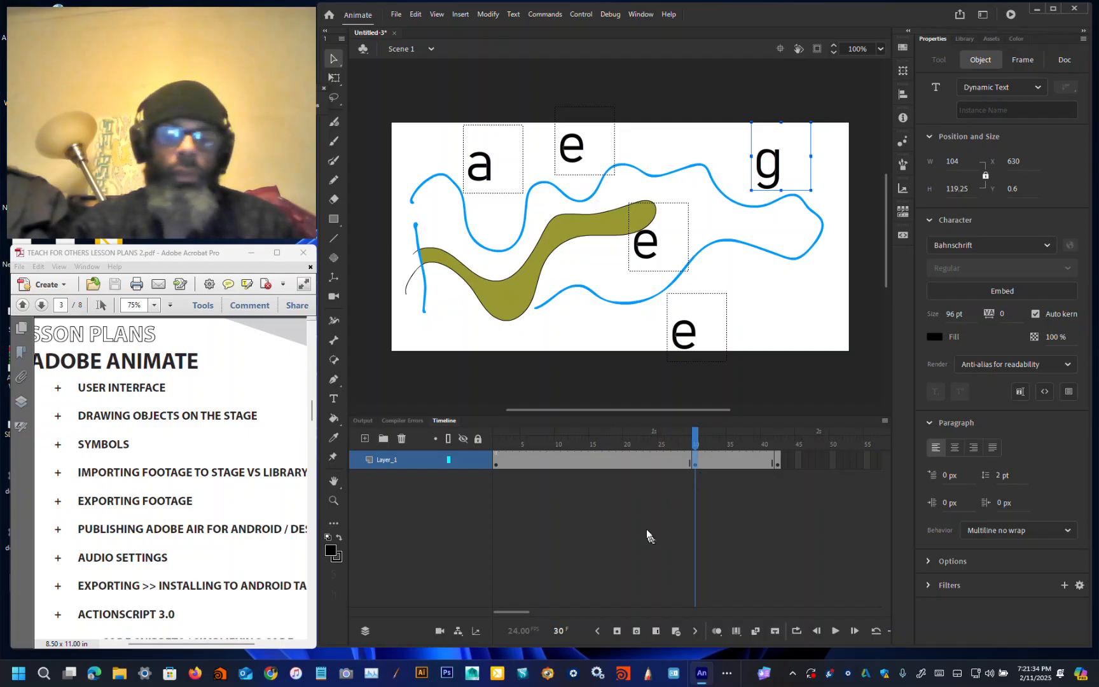
key("super+a")
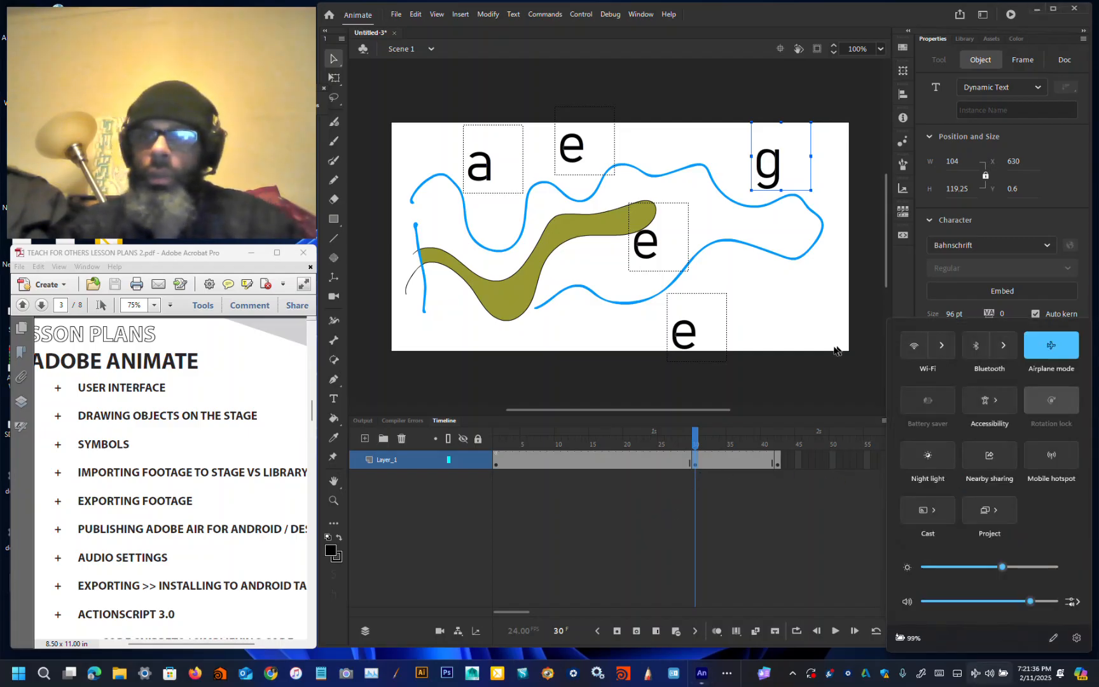
left_click(801, 514)
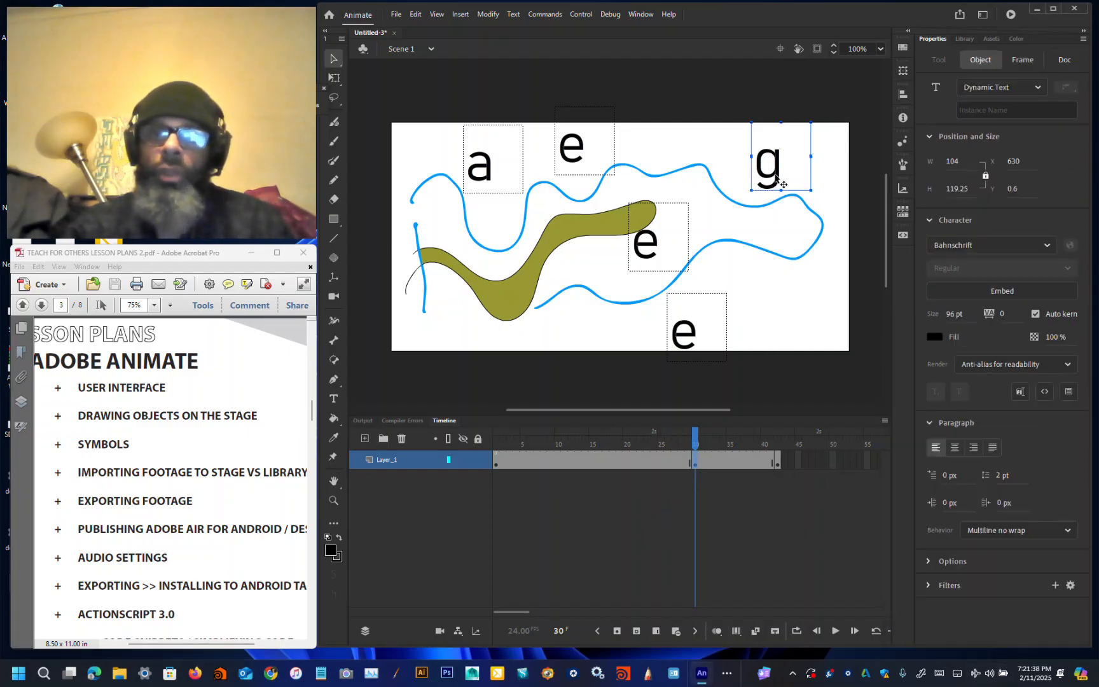
key("F8")
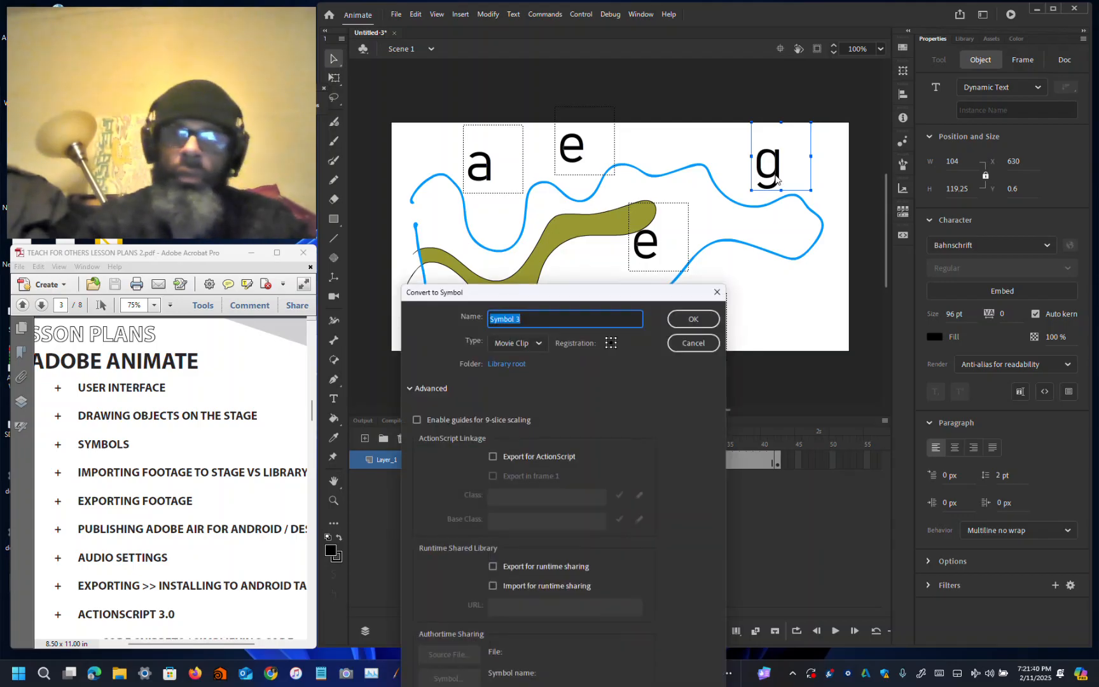
left_click(713, 318)
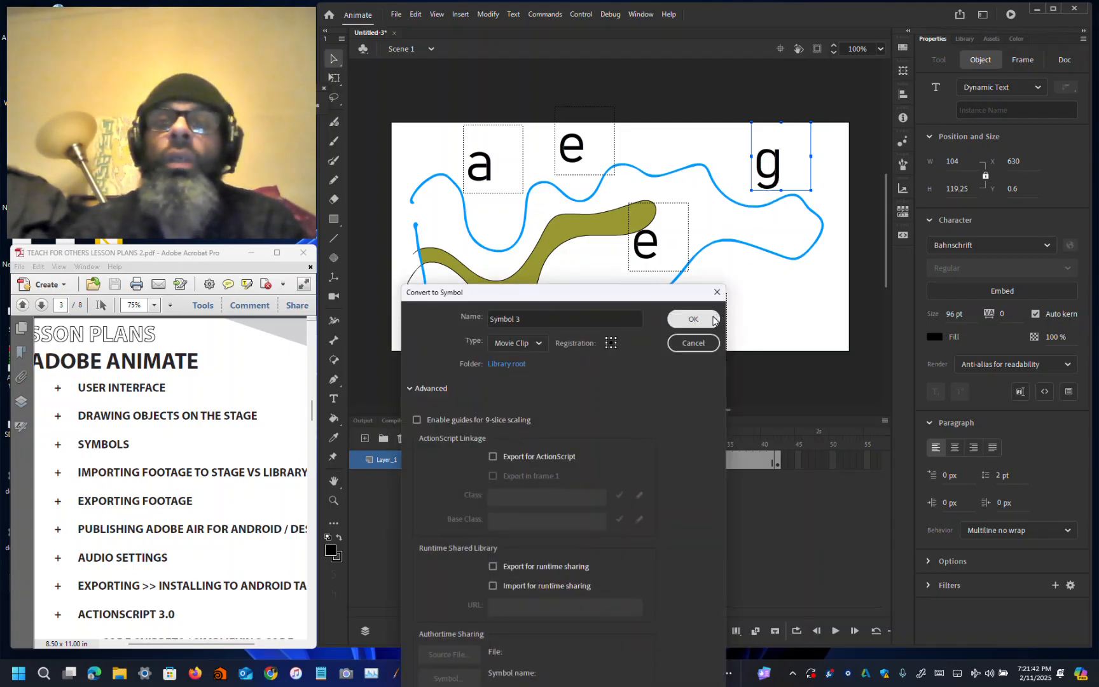
left_click(997, 109)
type("letter_g")
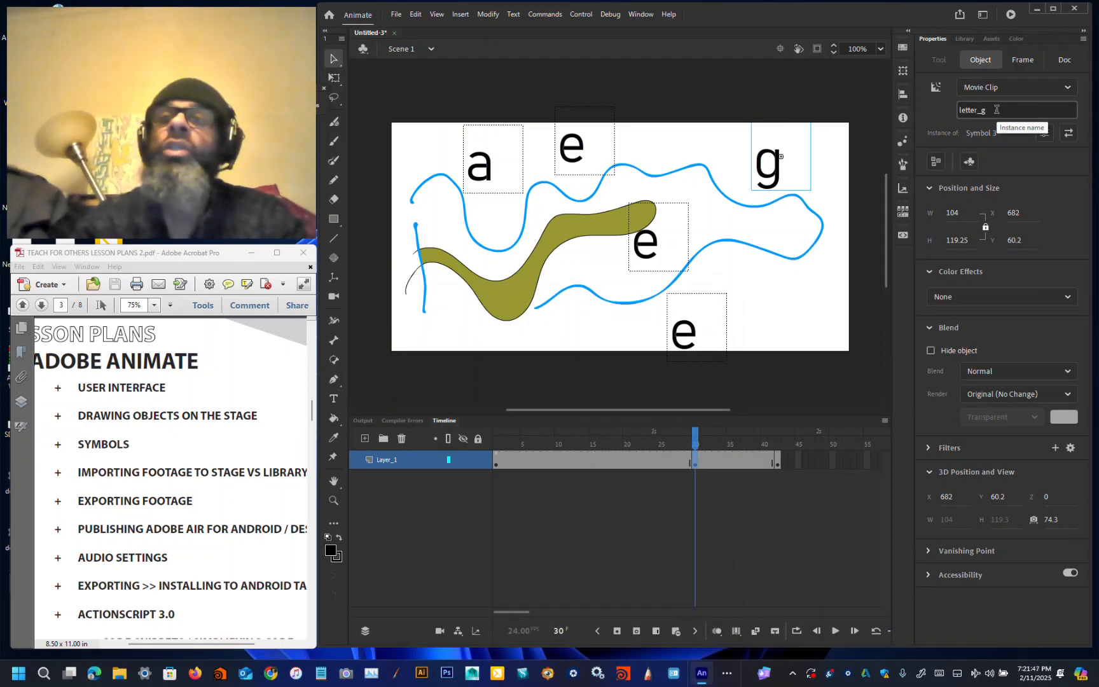
key("Return")
Step: Convert the a text on frame 1 into a movie clip symbol and name its instance letter_a
left_click(485, 173)
left_click(693, 332)
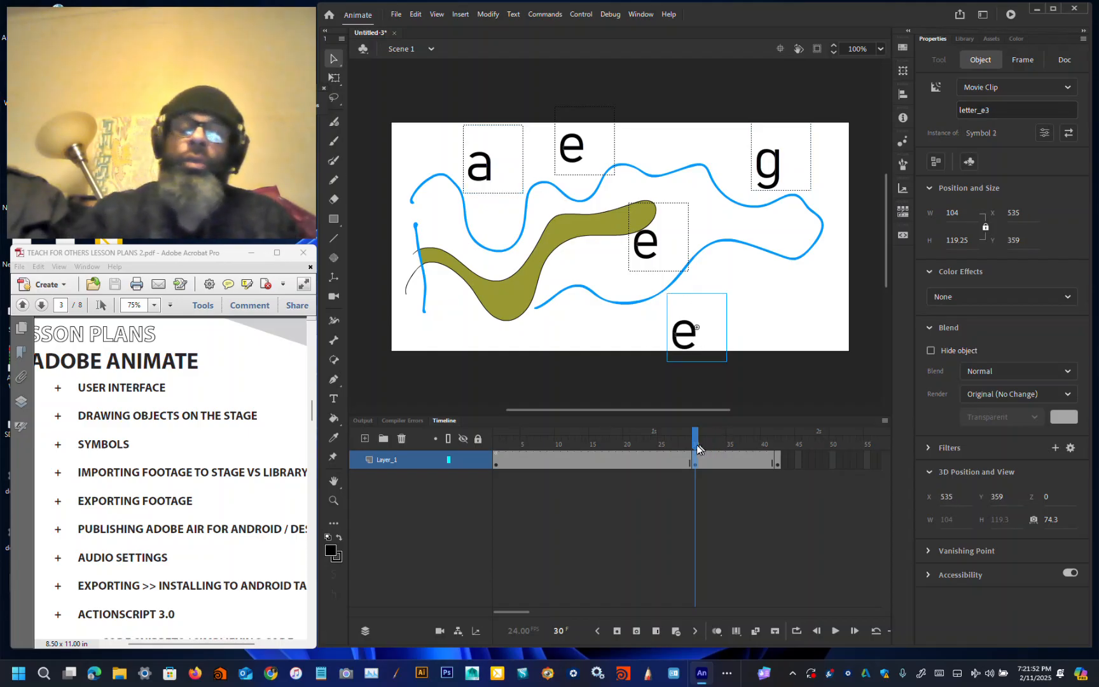
left_click(497, 460)
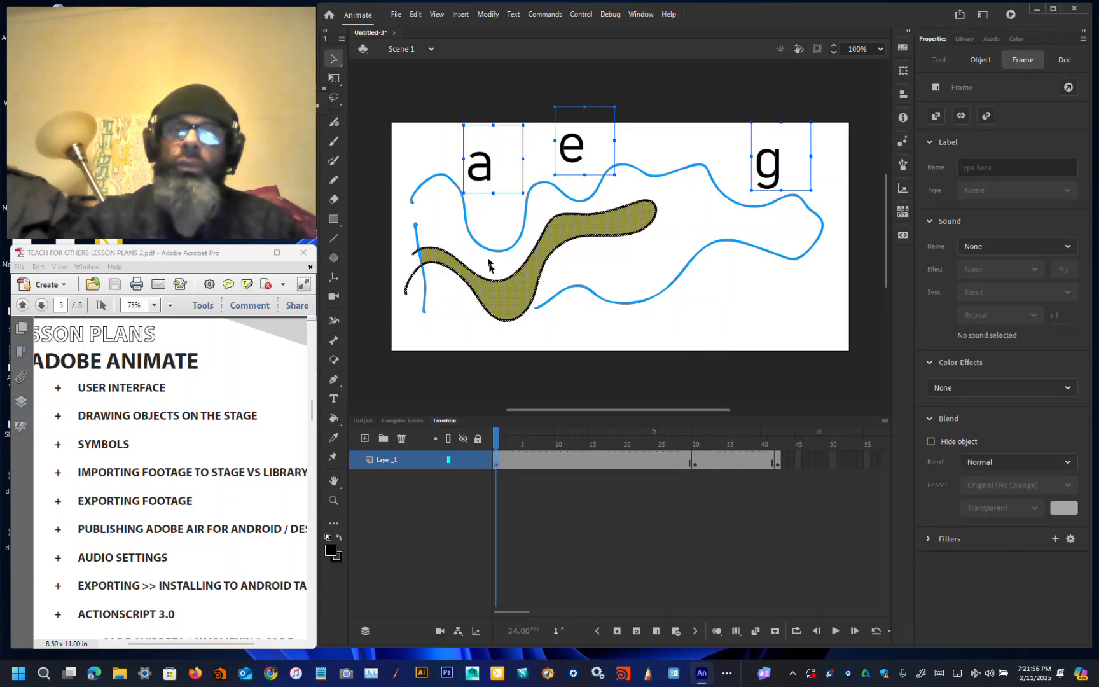
left_click(494, 243)
left_click(488, 172)
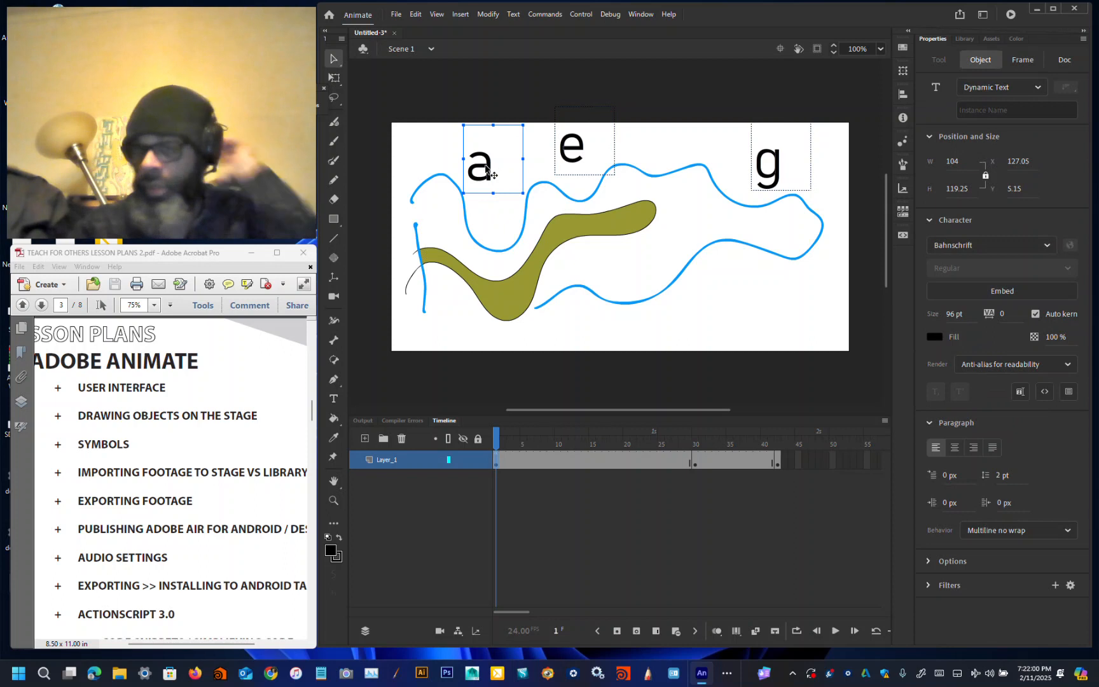
left_click(489, 14)
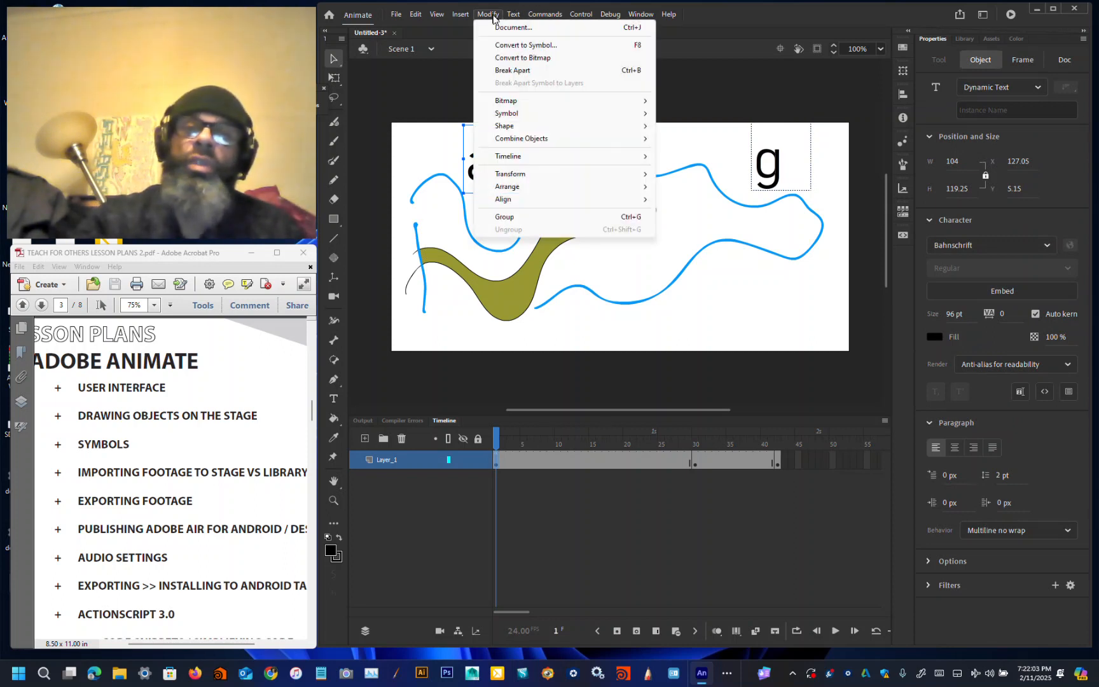
left_click(516, 46)
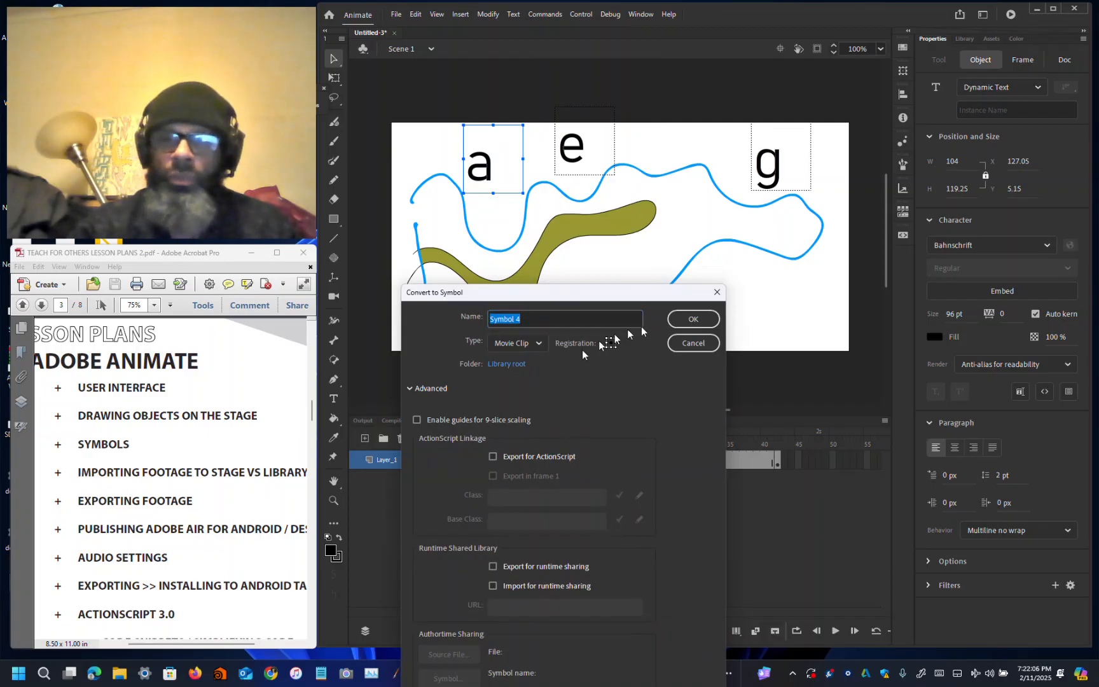
left_click(692, 318)
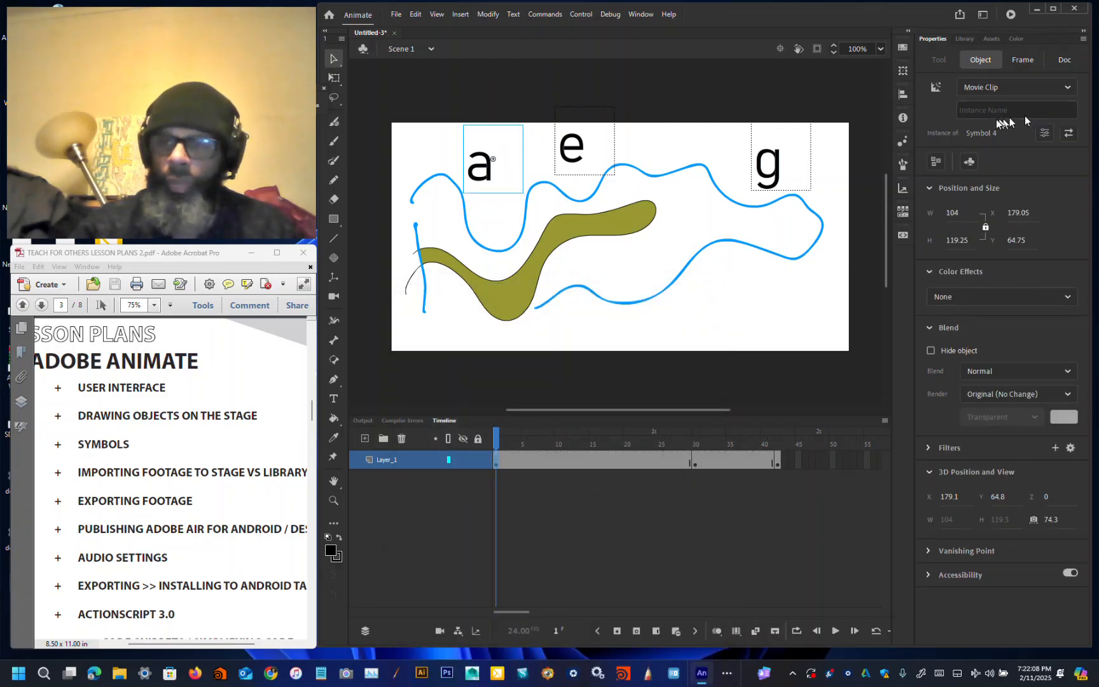
left_click(984, 111)
type("letter_a")
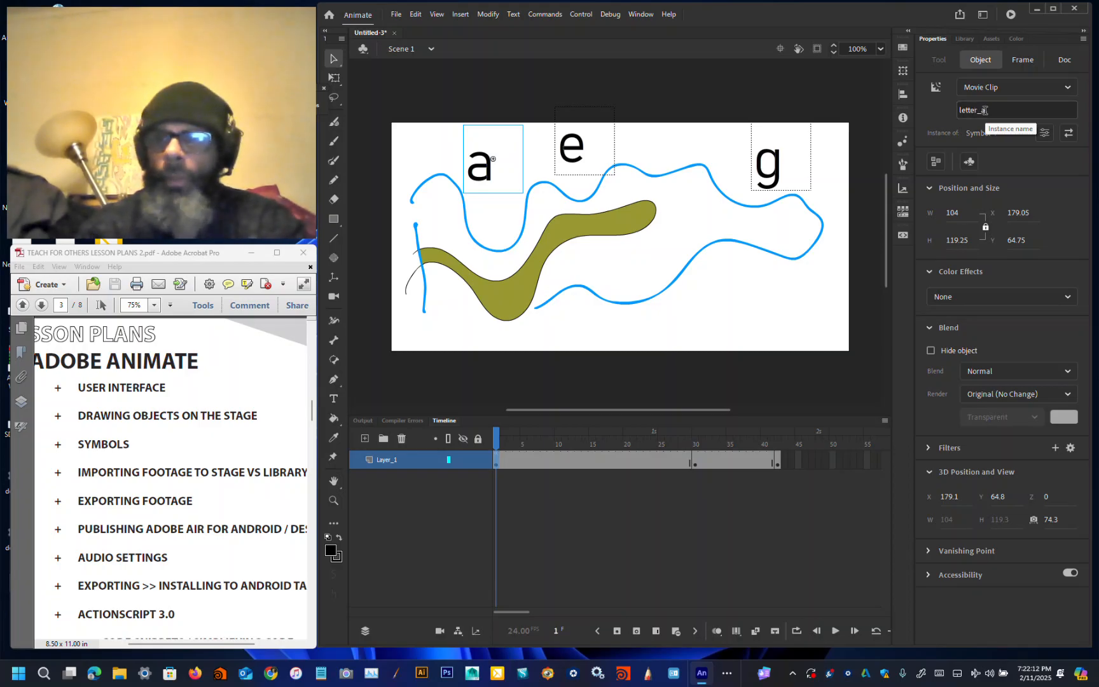
Step: Convert the e text on frame 1 into a movie clip symbol and name its instance letter_e
right_click(506, 251)
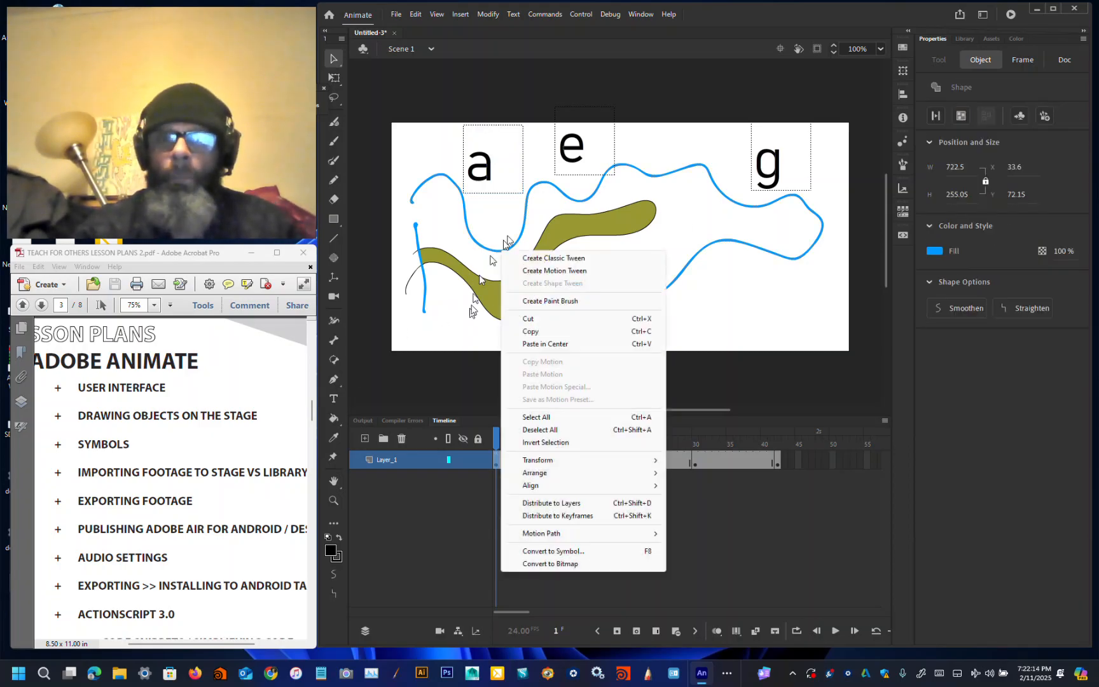
left_click(567, 152)
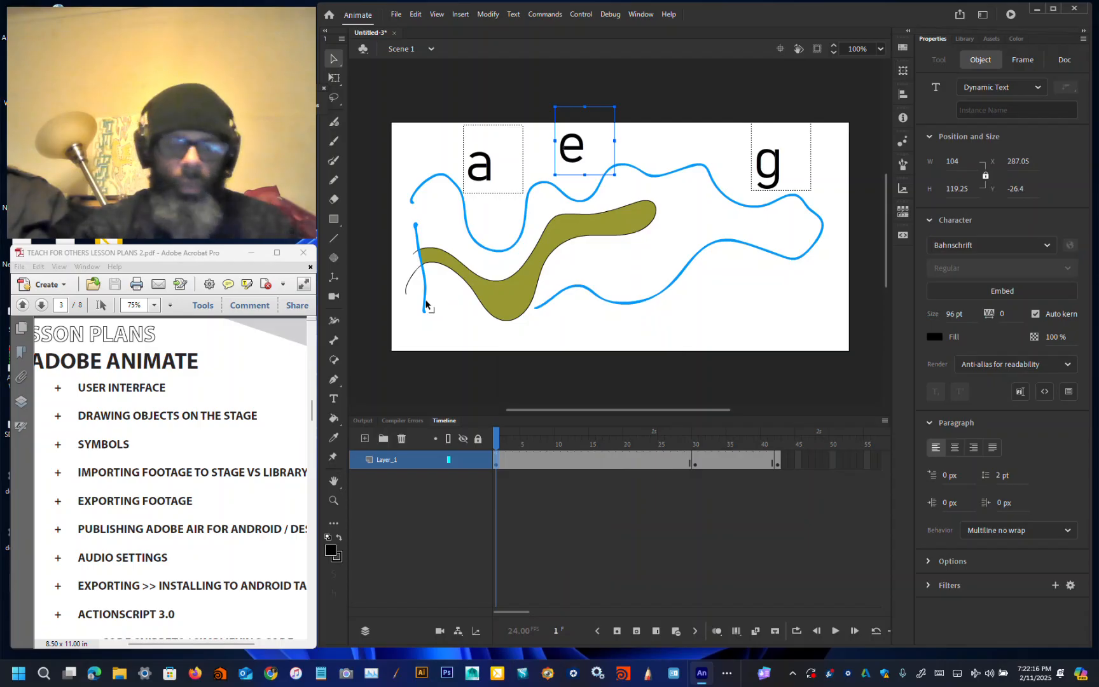
key("F8")
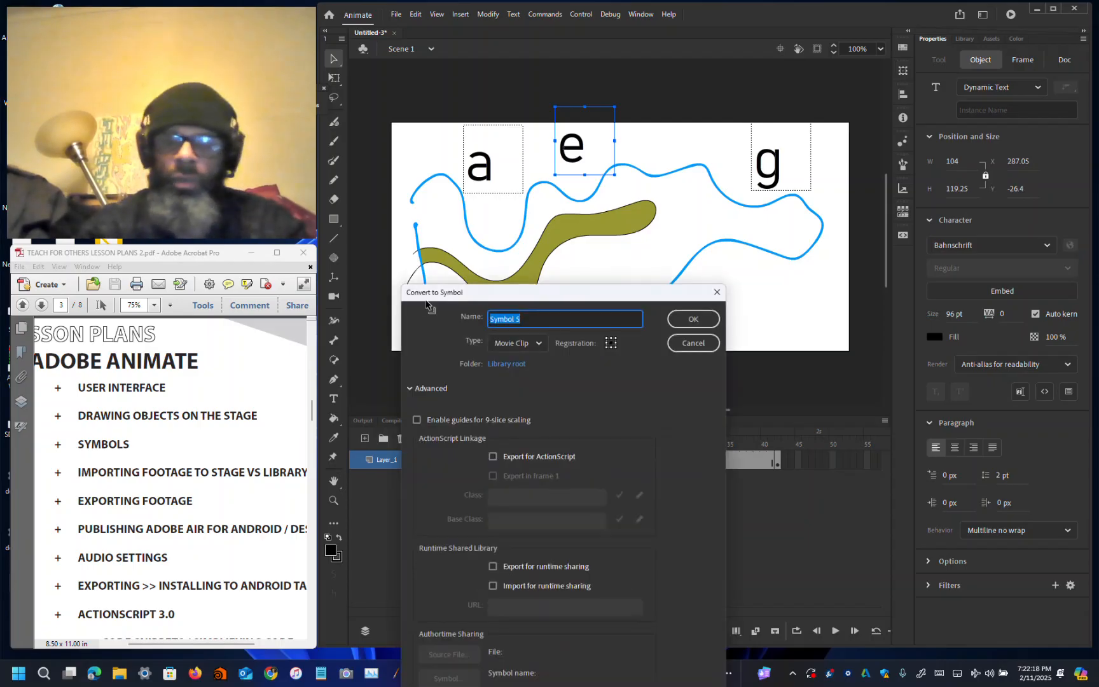
key("Return")
left_click(988, 112)
type("letter_e")
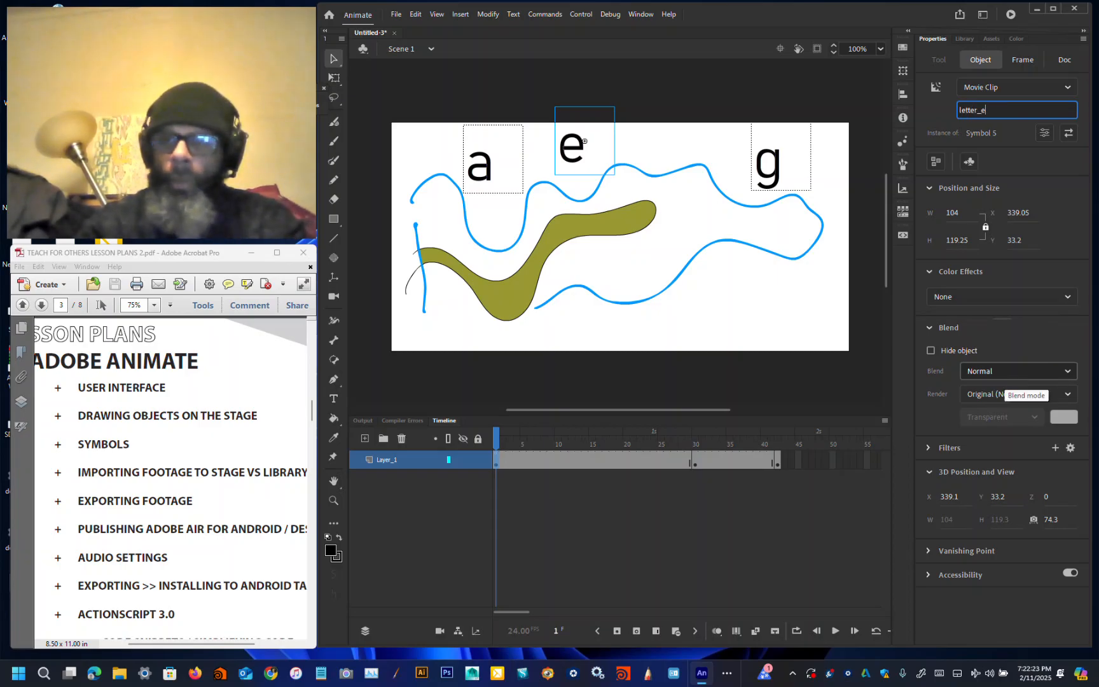
key("Return")
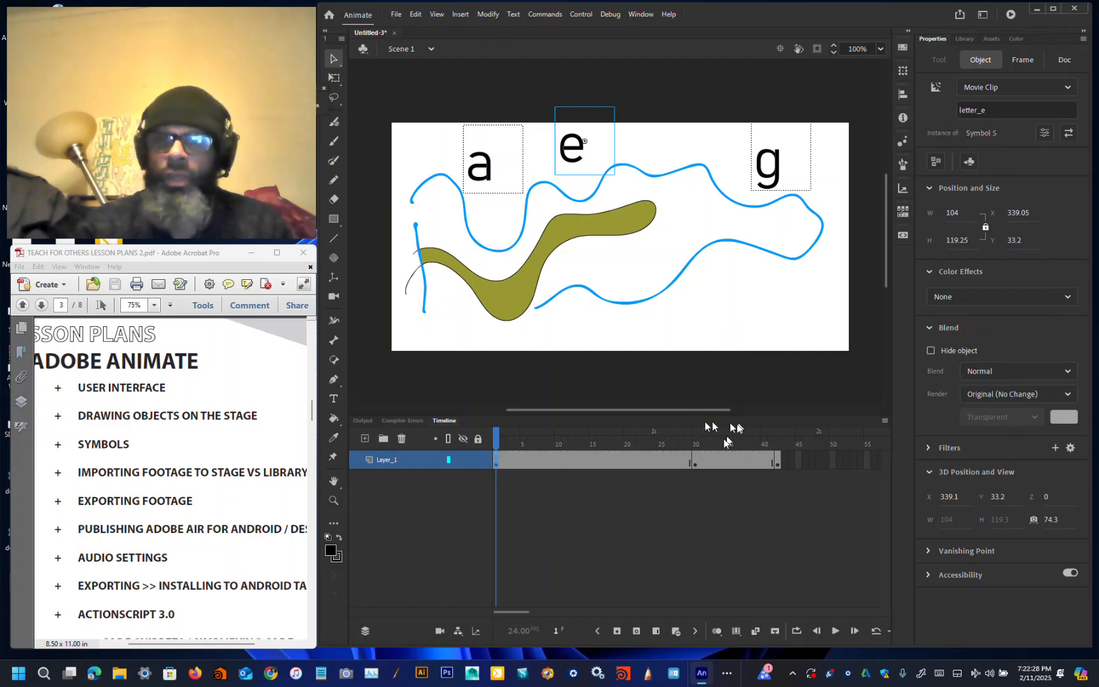
Step: Compare the e instance on frame 30 with the e on frame 1, and rename the frame 1 instance letter_e1
left_click(695, 463)
left_click(612, 143)
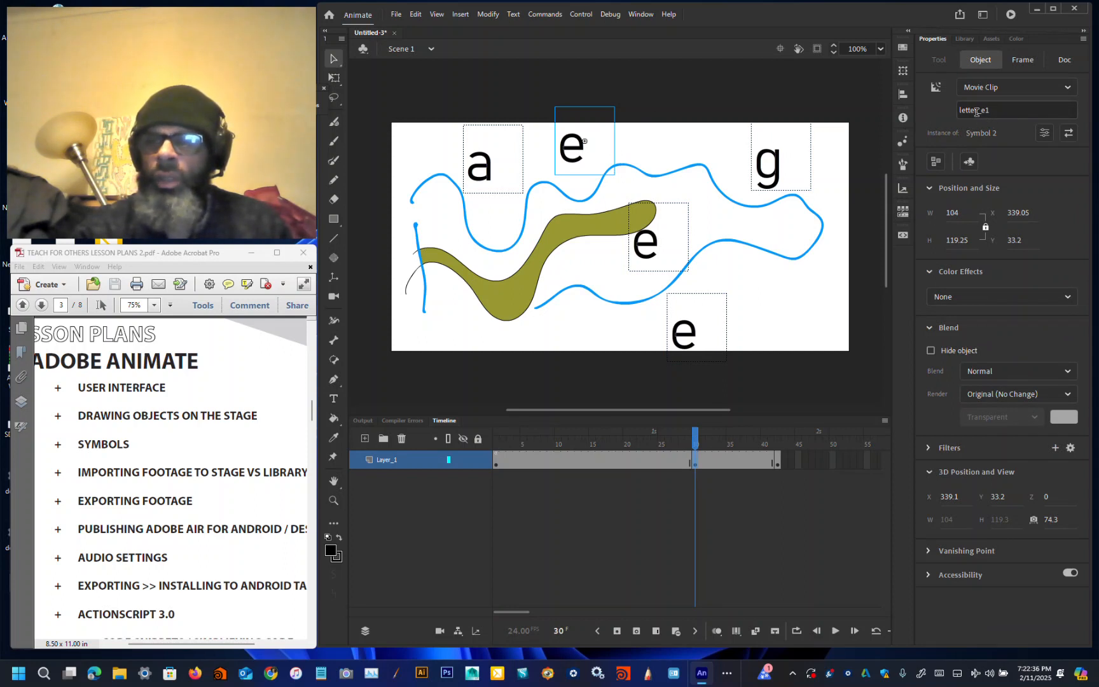
left_click(498, 461)
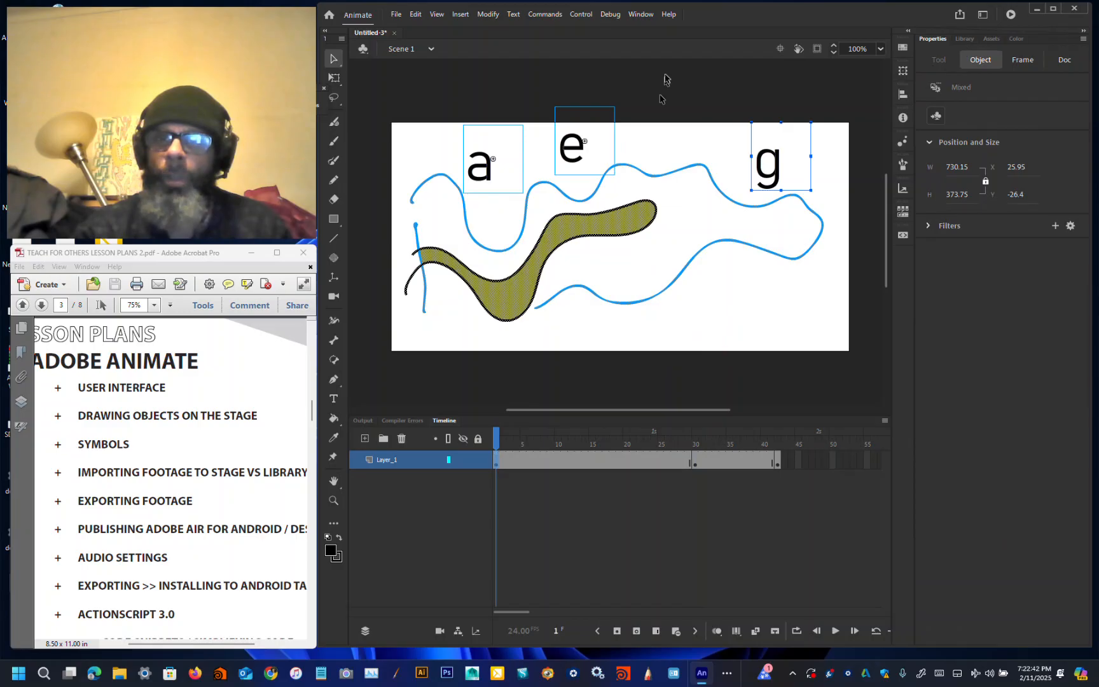
left_click(649, 152)
left_click(572, 145)
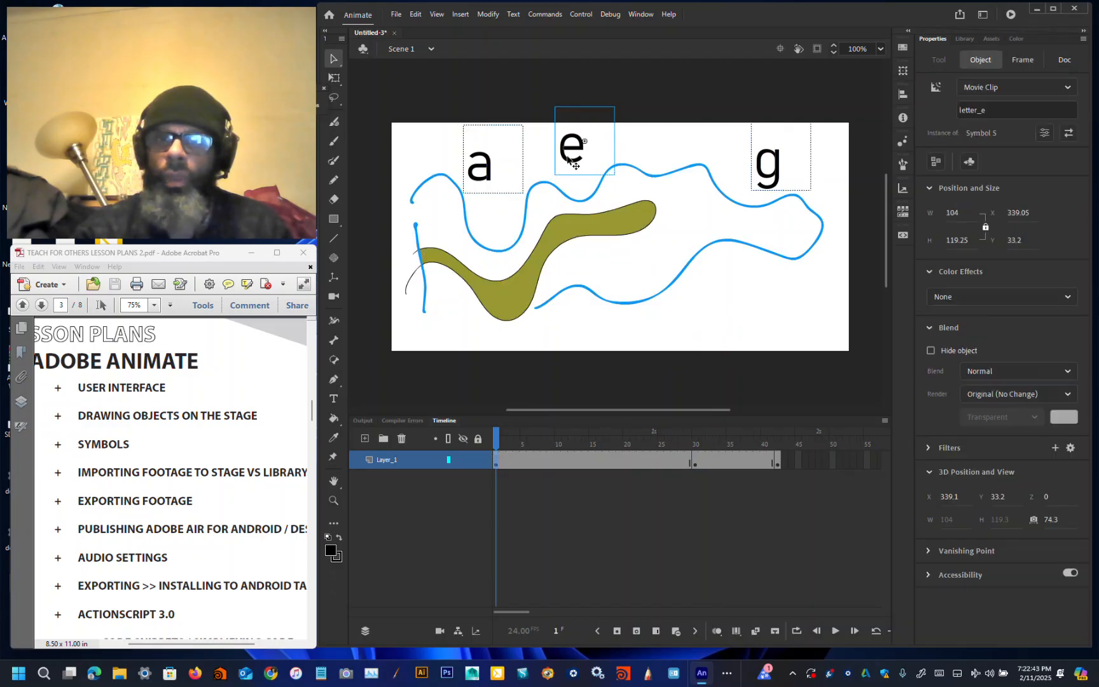
left_click(992, 111)
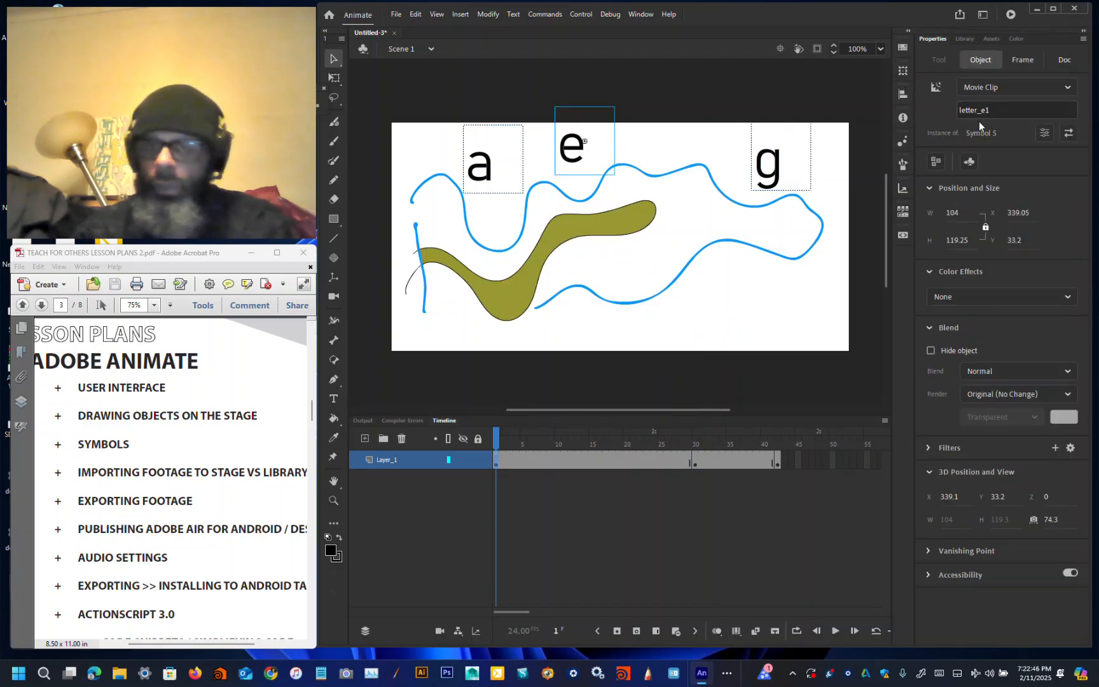
Step: Convert the g text on frame 1 into a movie clip symbol and name its instance letter_g
left_click(720, 82)
left_click(776, 157)
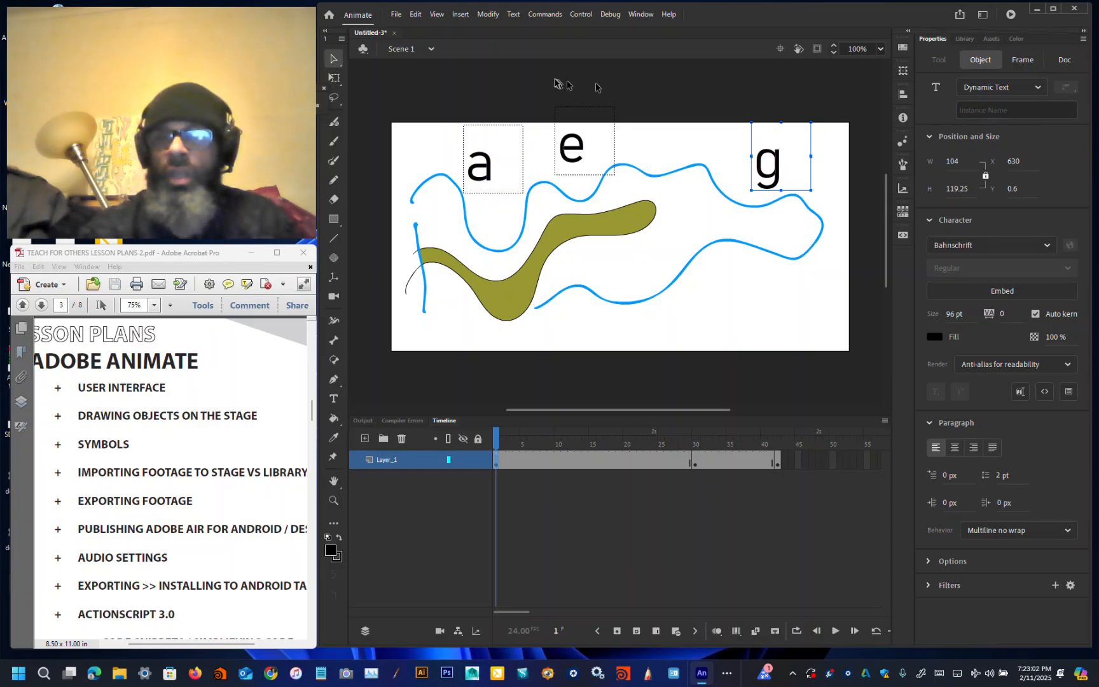
left_click(488, 14)
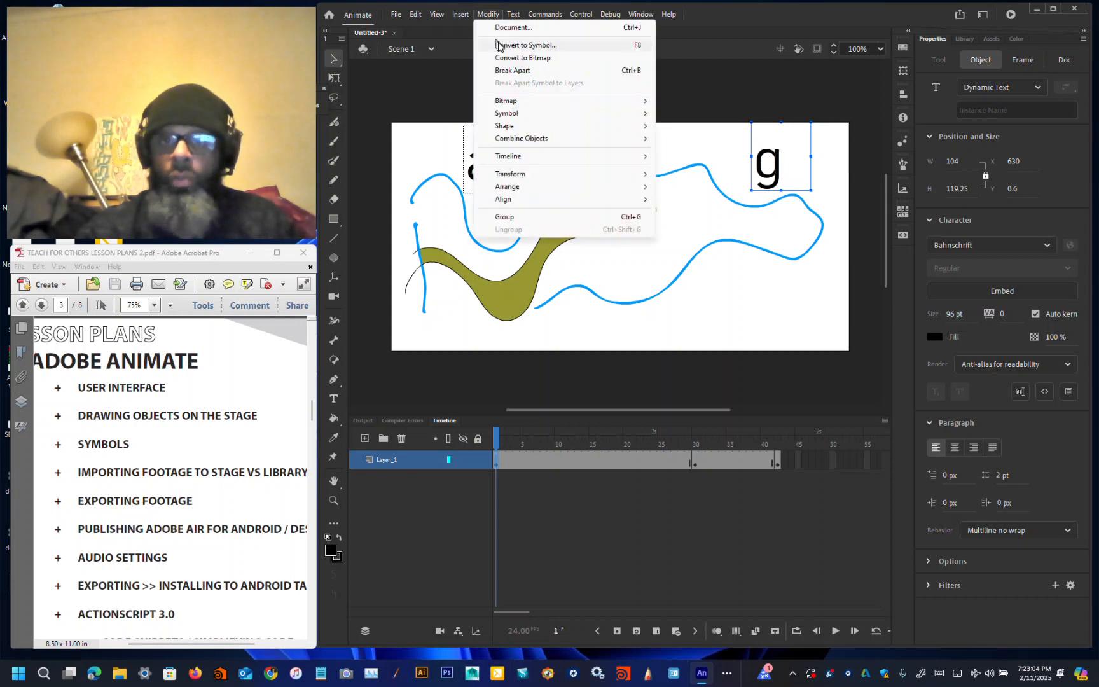
left_click(500, 46)
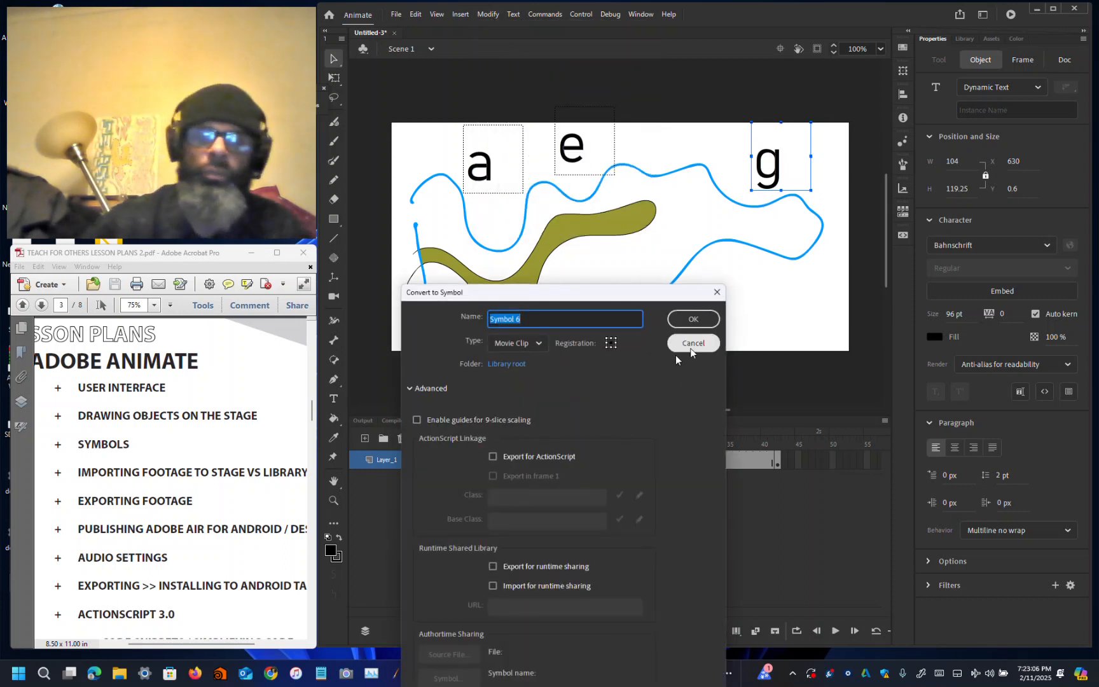
left_click(712, 327)
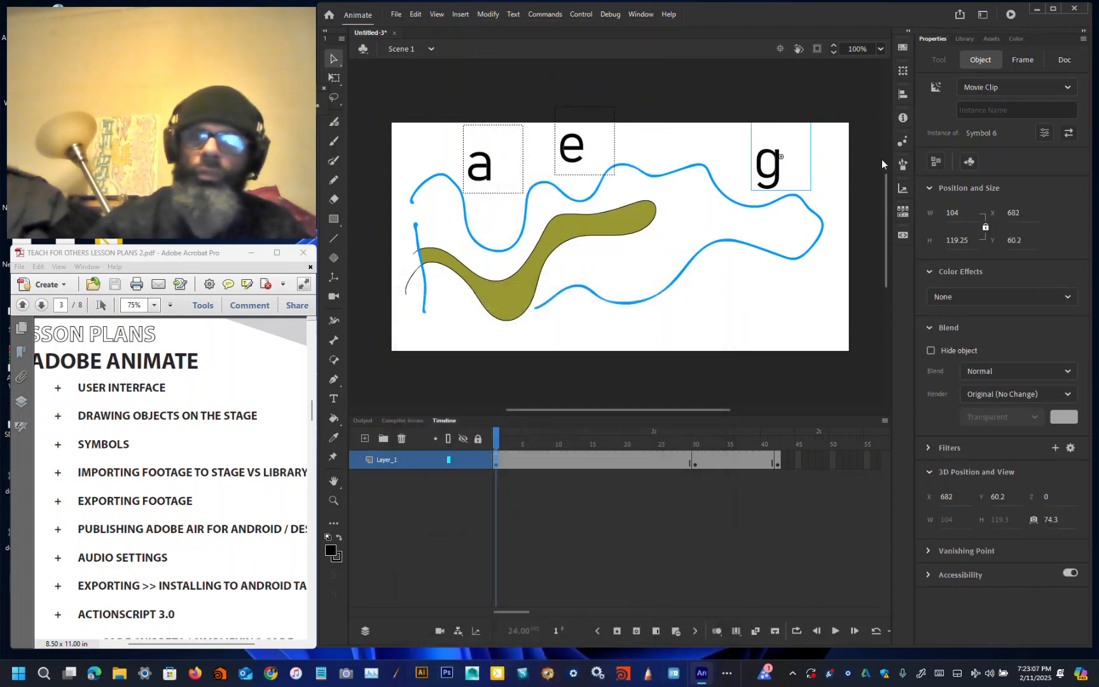
left_click(994, 108)
type("letter")
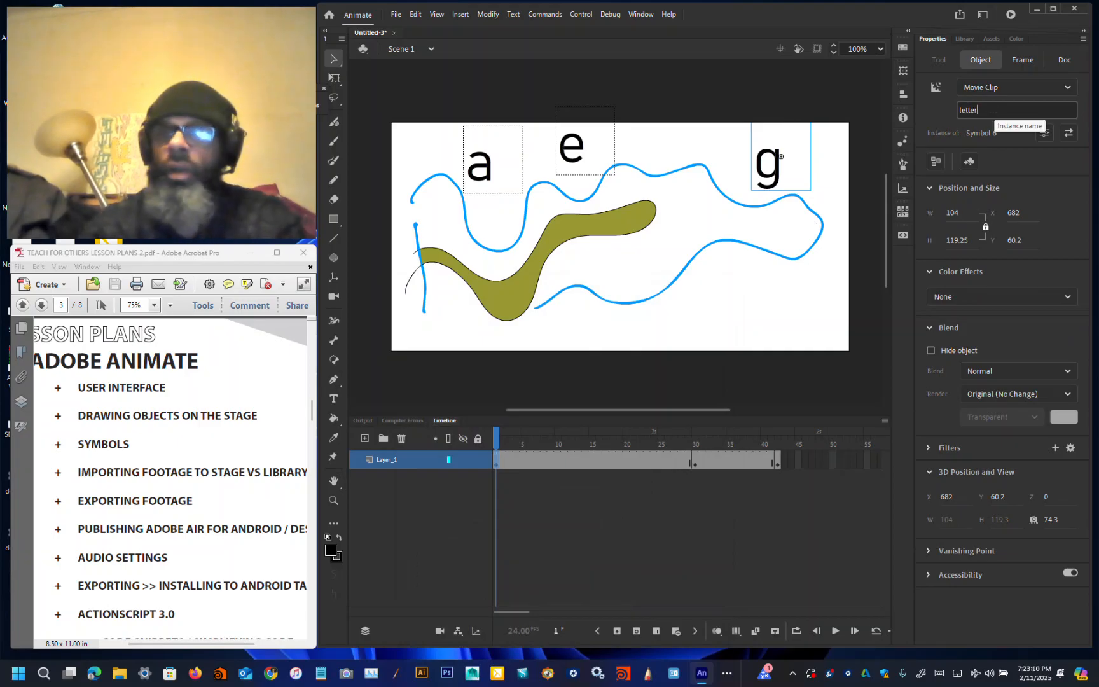
type("_g")
key("Return")
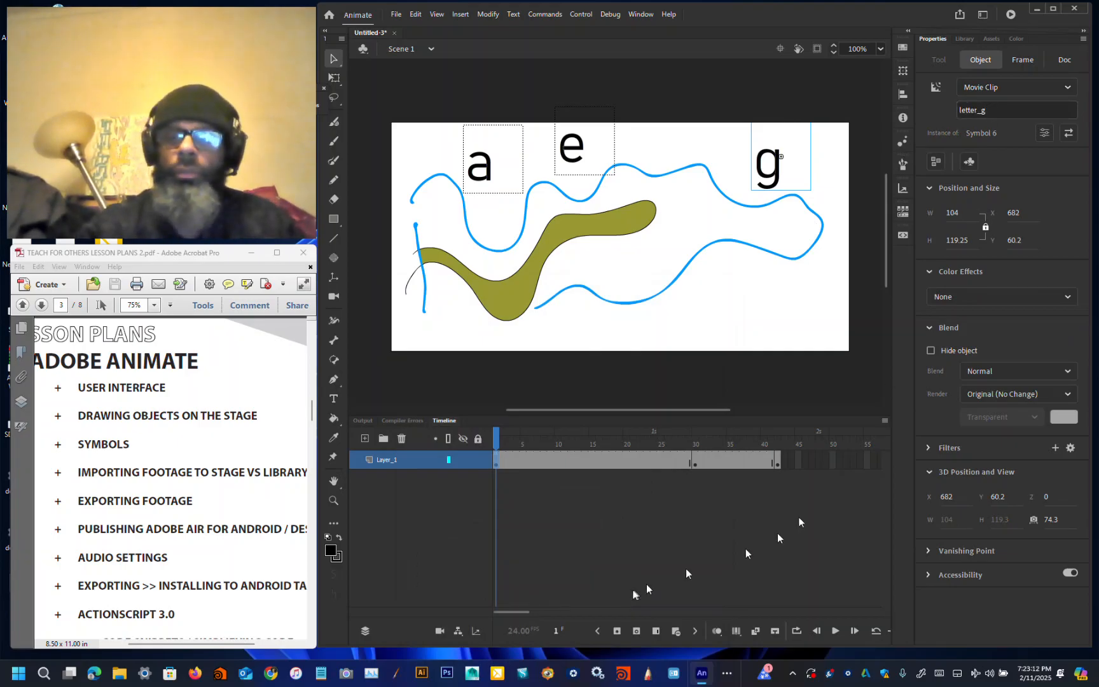
Step: Try to convert the a on frame 42 into a movie clip symbol with the instance name letter_a
left_click(776, 464)
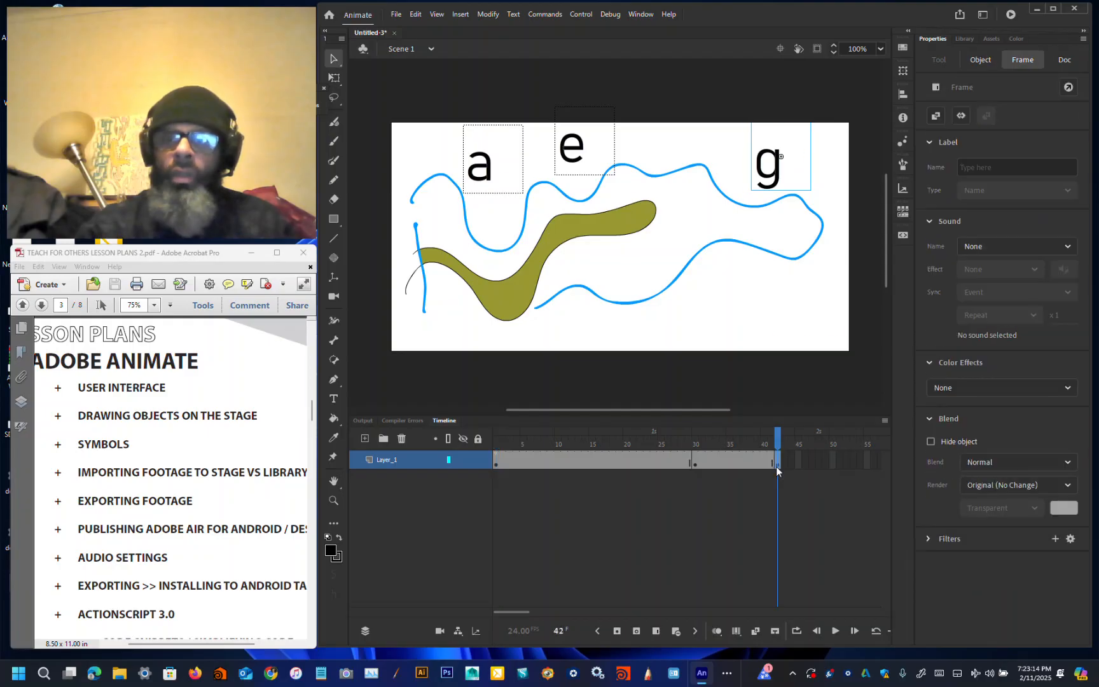
left_click(491, 228)
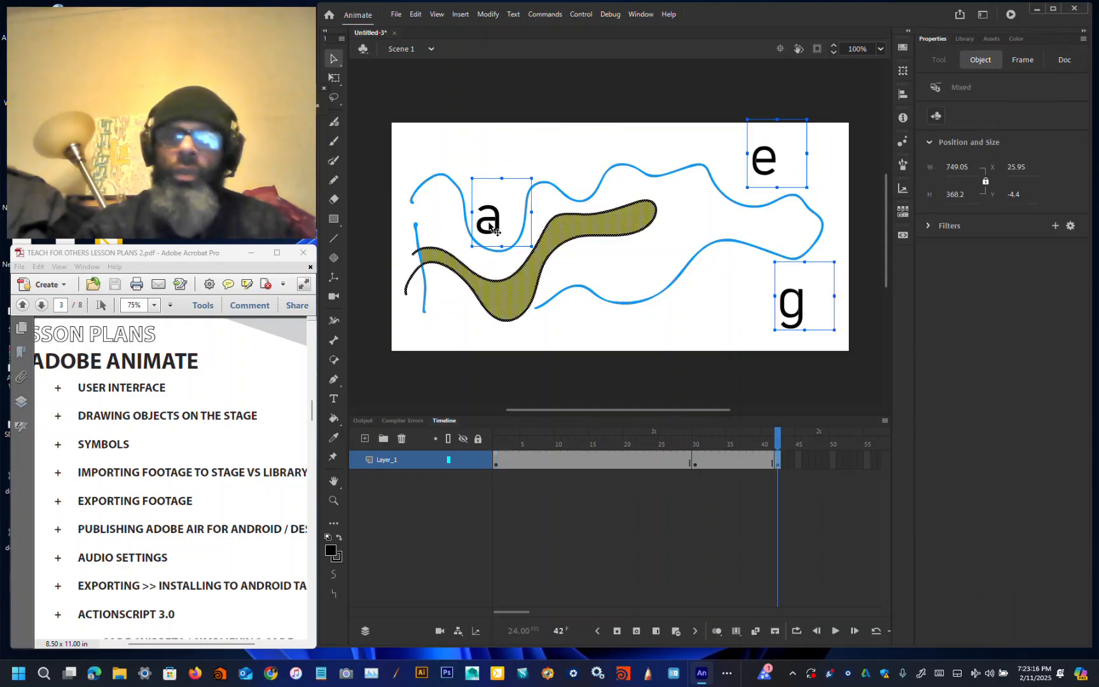
key("F8")
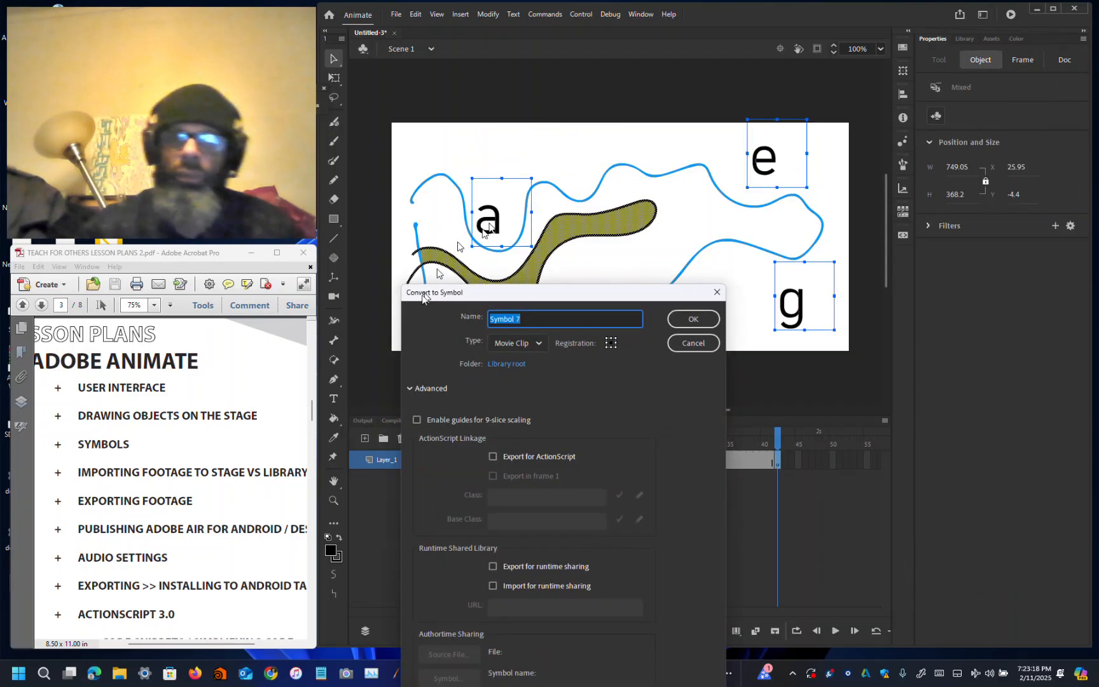
left_click(693, 318)
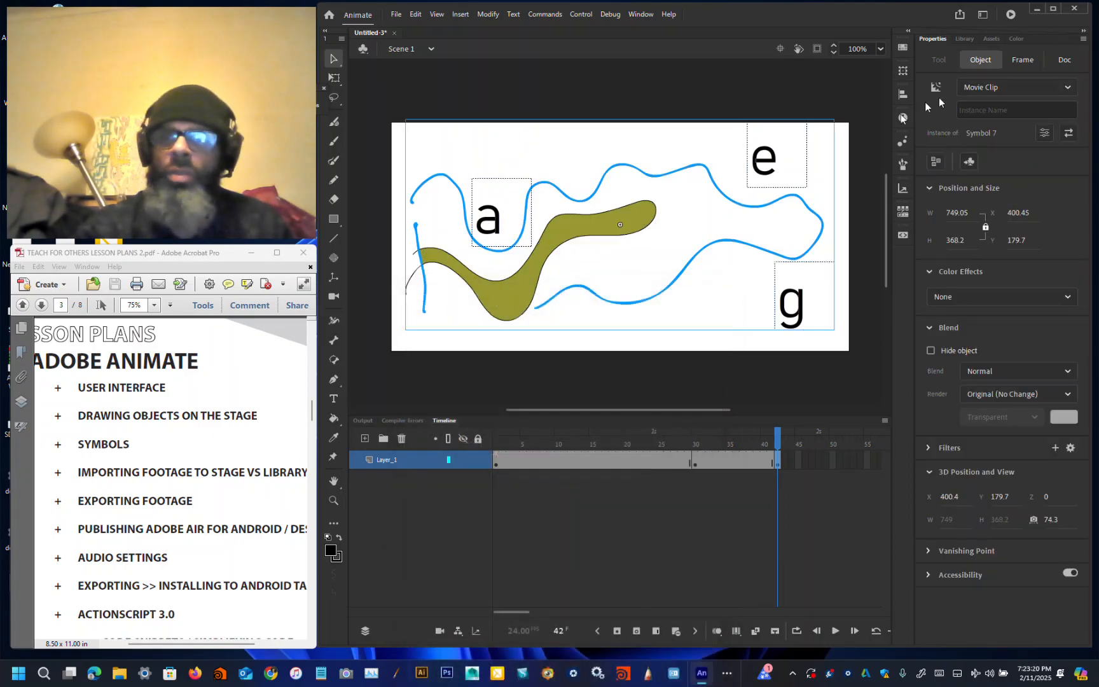
left_click(992, 111)
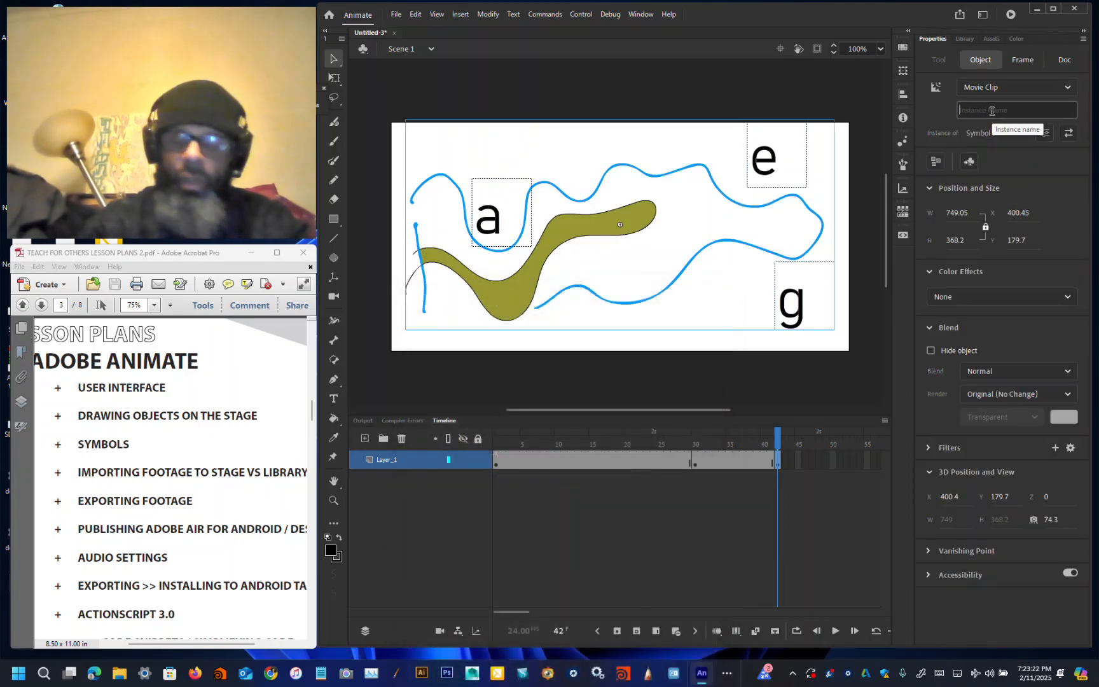
type("letter_a")
key("Return")
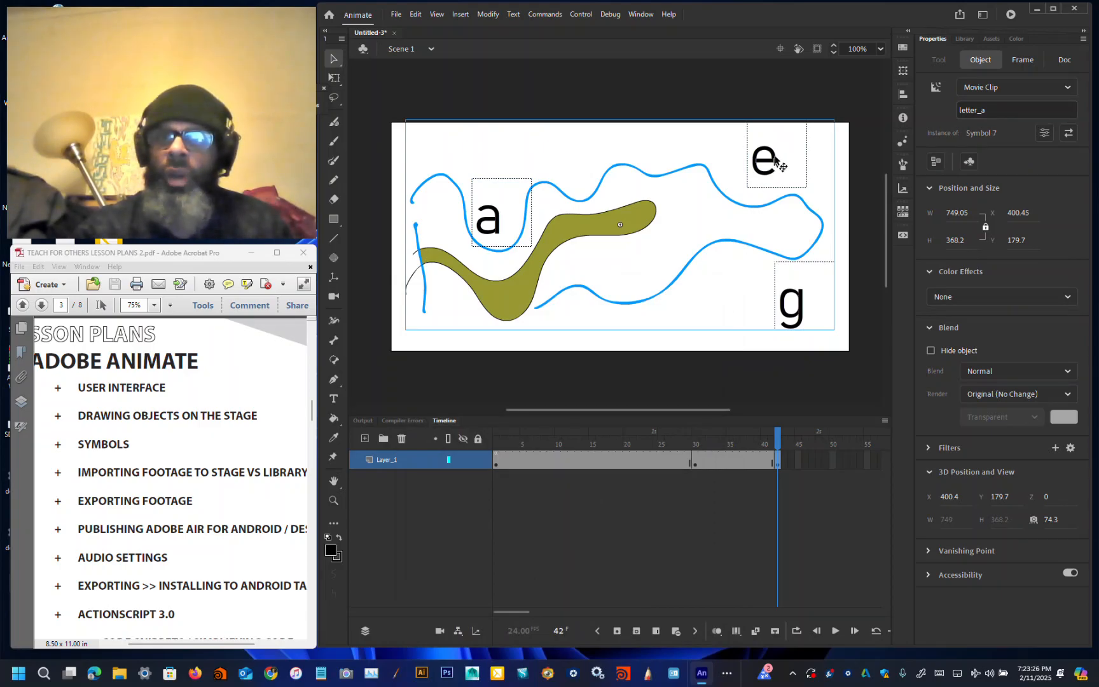
left_click(774, 113)
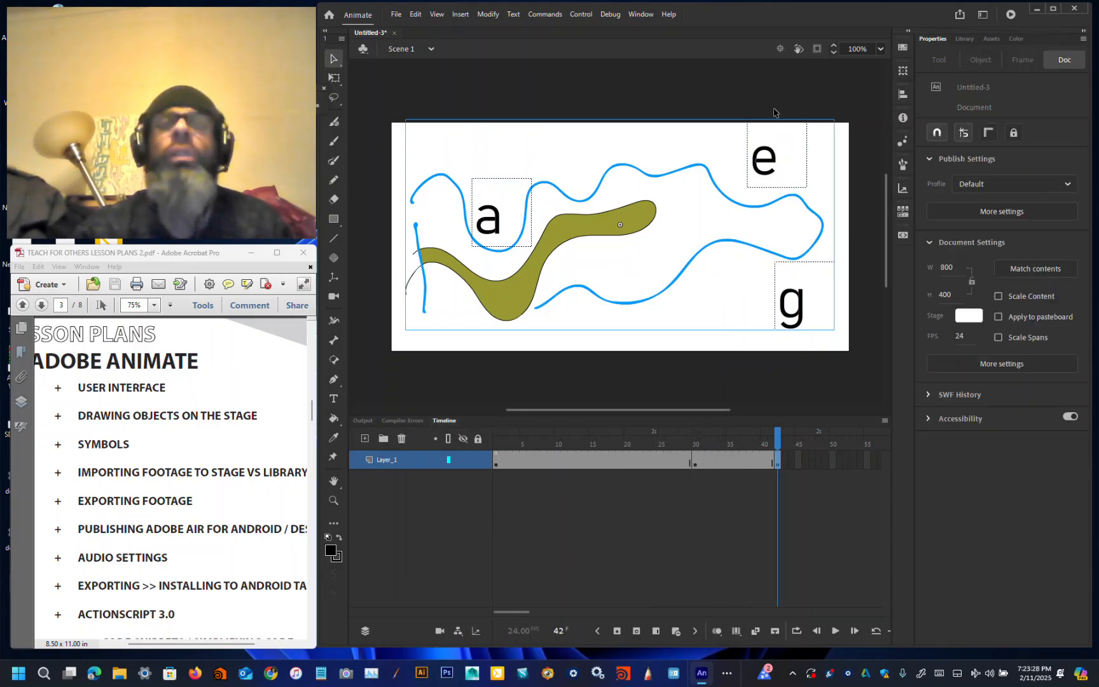
left_click(769, 159)
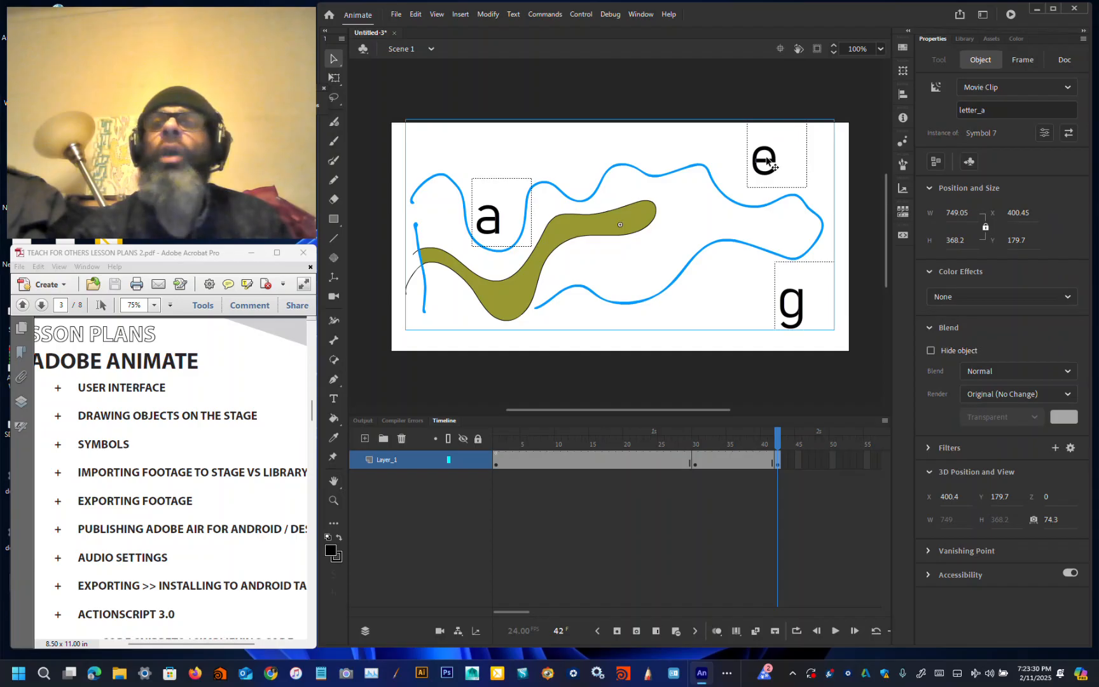
Step: Undo the frame 42 symbol conversion and its instance naming
left_click(416, 14)
left_click(423, 27)
left_click(417, 16)
left_click(425, 27)
left_click(417, 16)
left_click(428, 27)
left_click(417, 15)
left_click(423, 27)
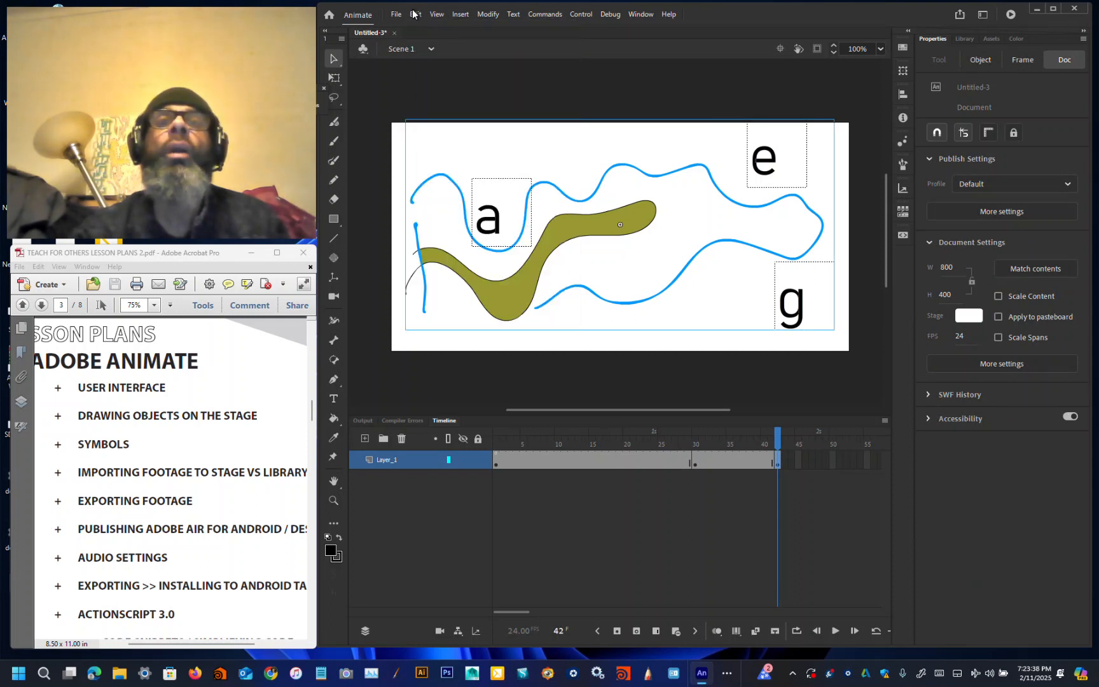
left_click(415, 14)
left_click(424, 27)
left_click(416, 14)
left_click(425, 27)
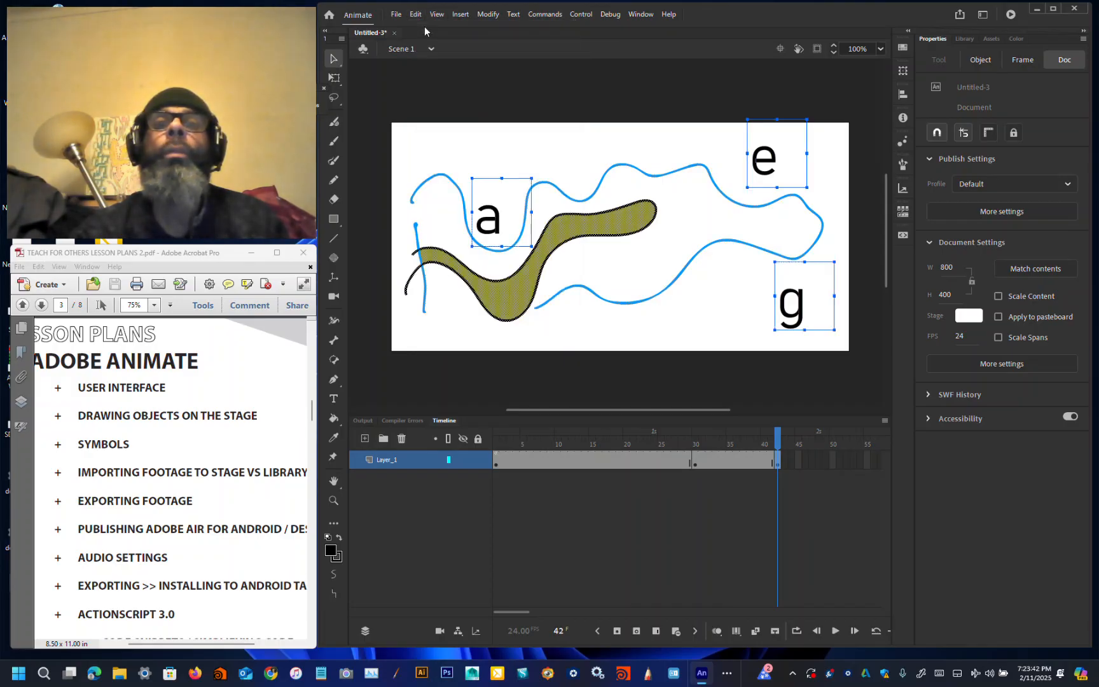
Step: Convert the a text on frame 42 into a movie clip symbol and name its instance letter_a
left_click(568, 75)
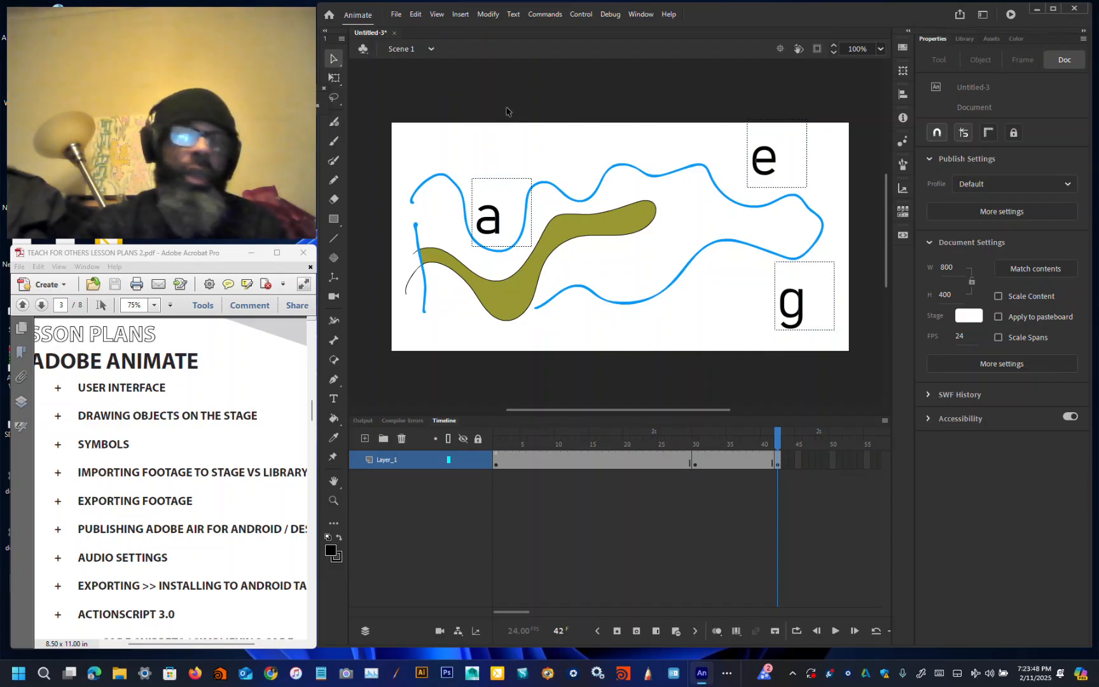
left_click(496, 219)
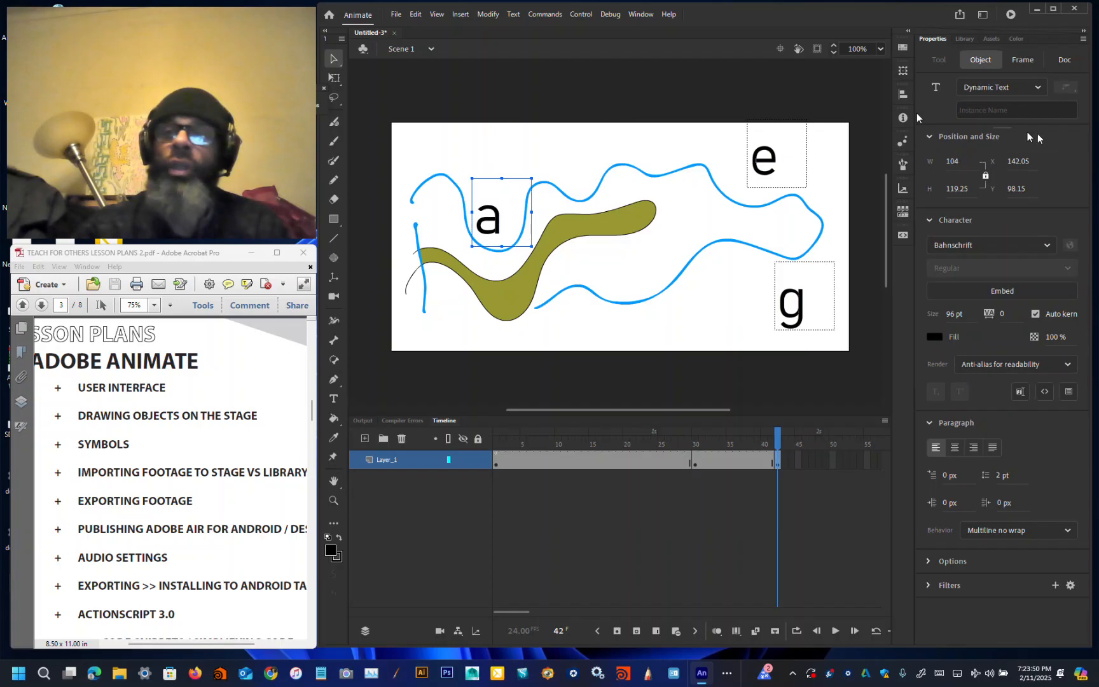
left_click(1033, 110)
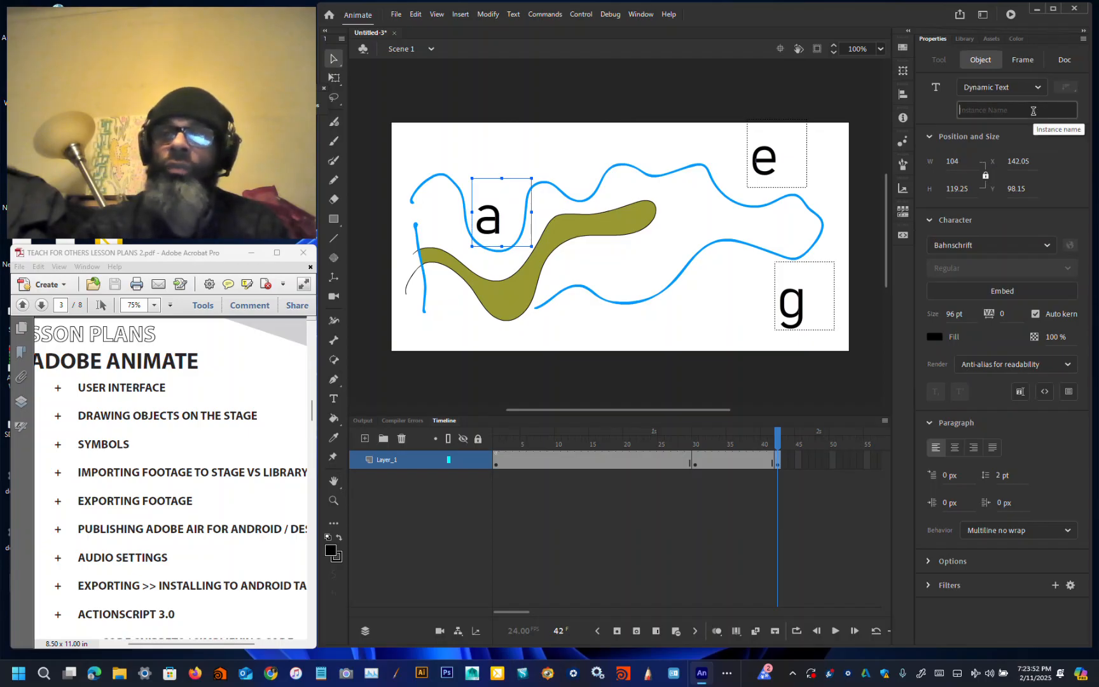
left_click(658, 95)
left_click(486, 219)
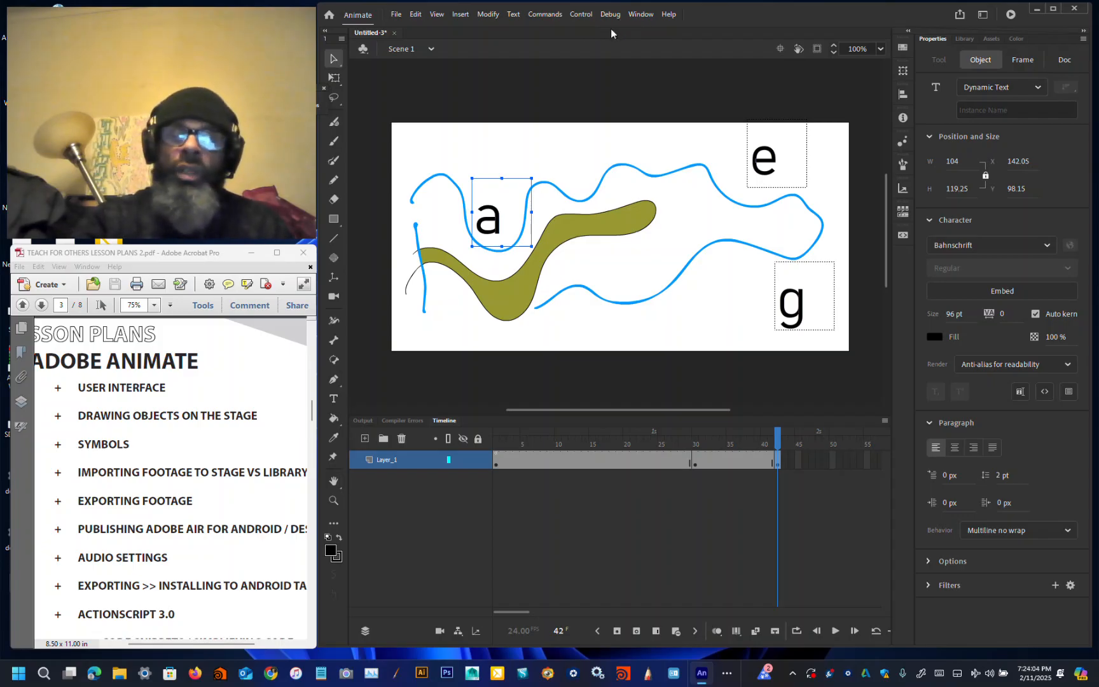
key("F8")
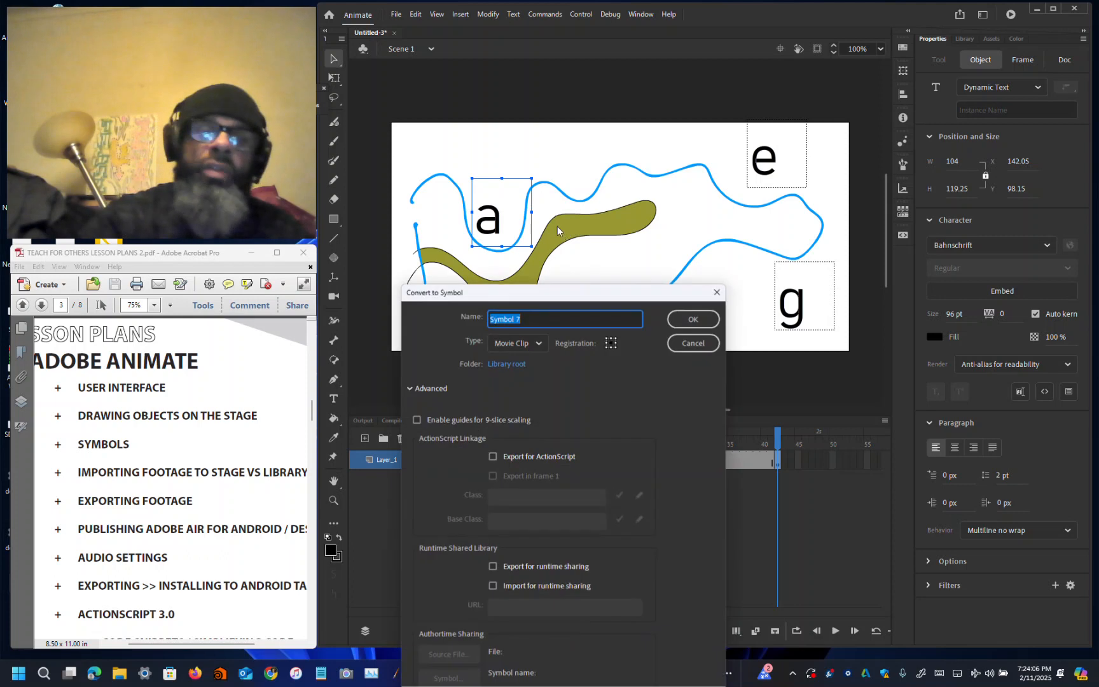
left_click(702, 318)
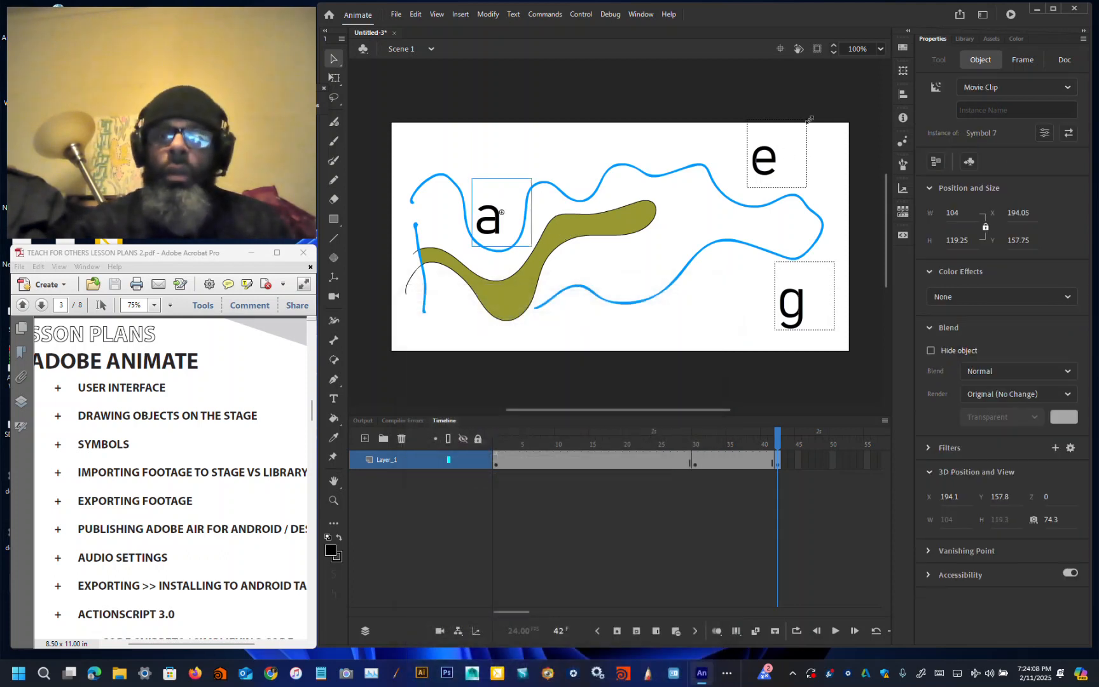
left_click(1026, 111)
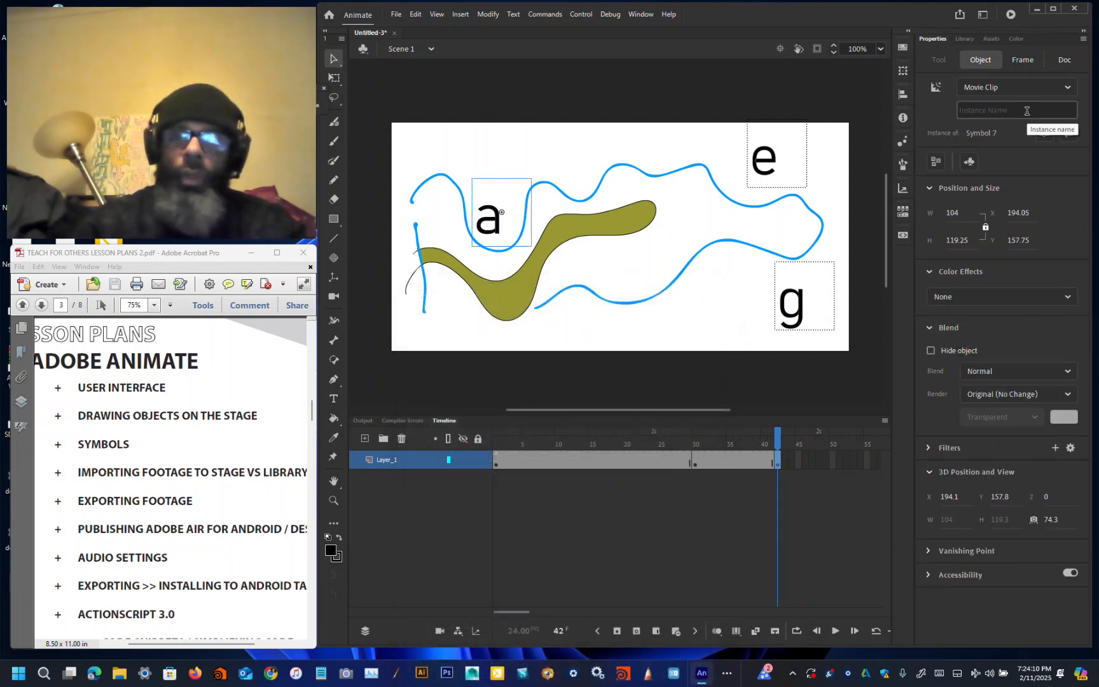
type("letter_a")
key("Return")
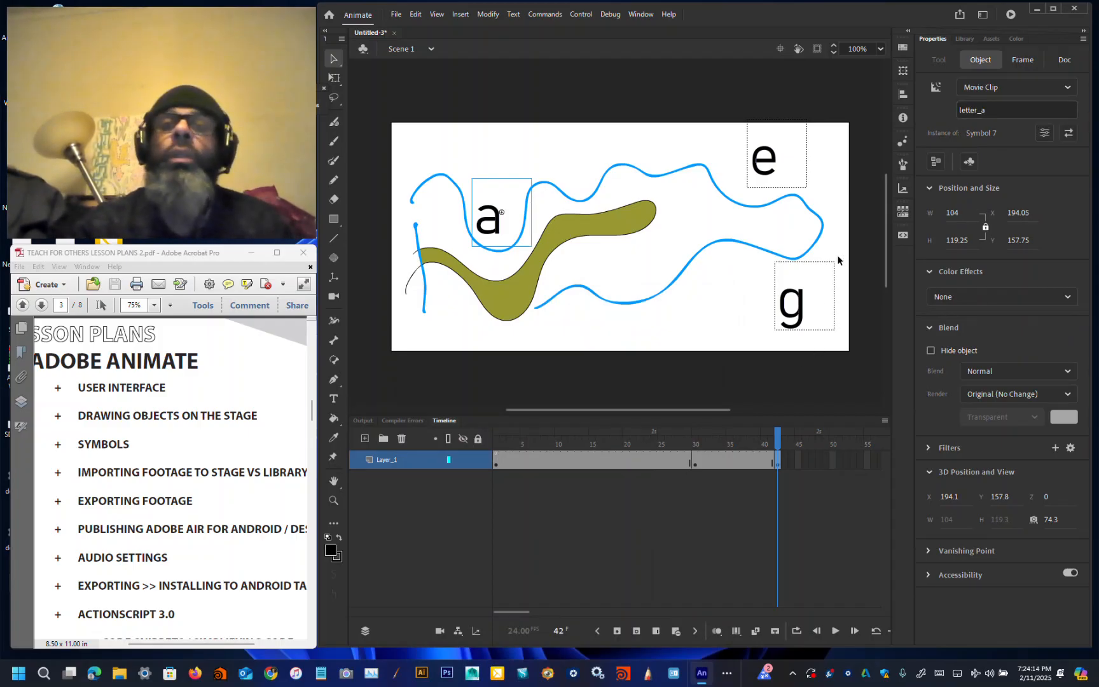
Step: Convert the e text on frame 42 into a movie clip symbol and name its instance letter_e
left_click(771, 162)
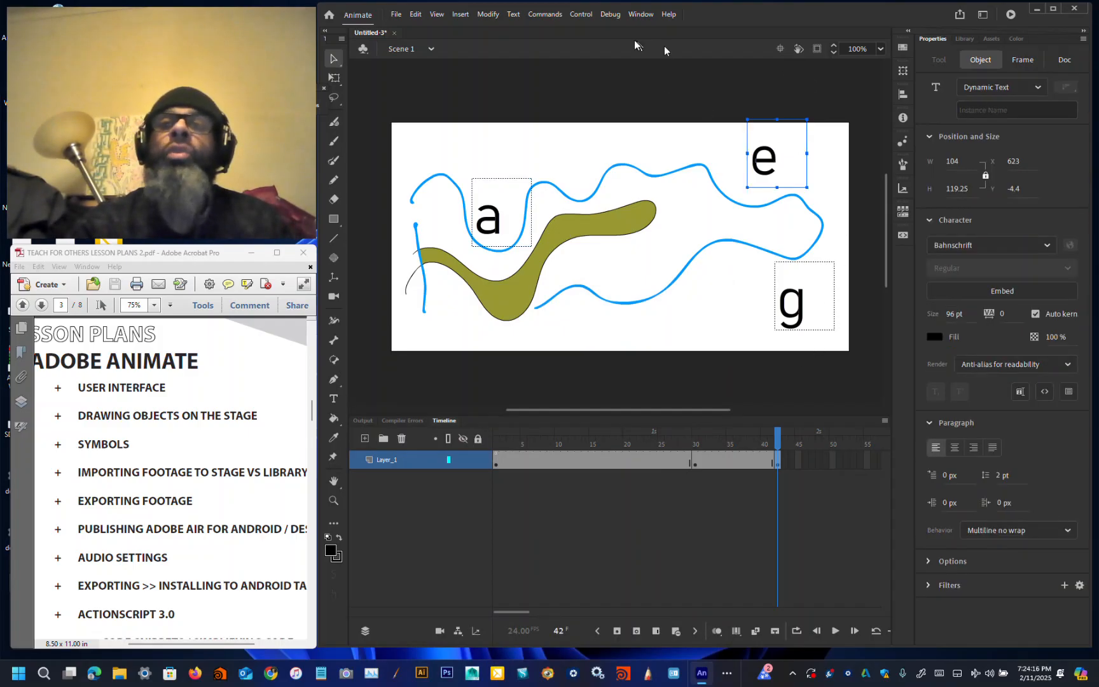
left_click(488, 14)
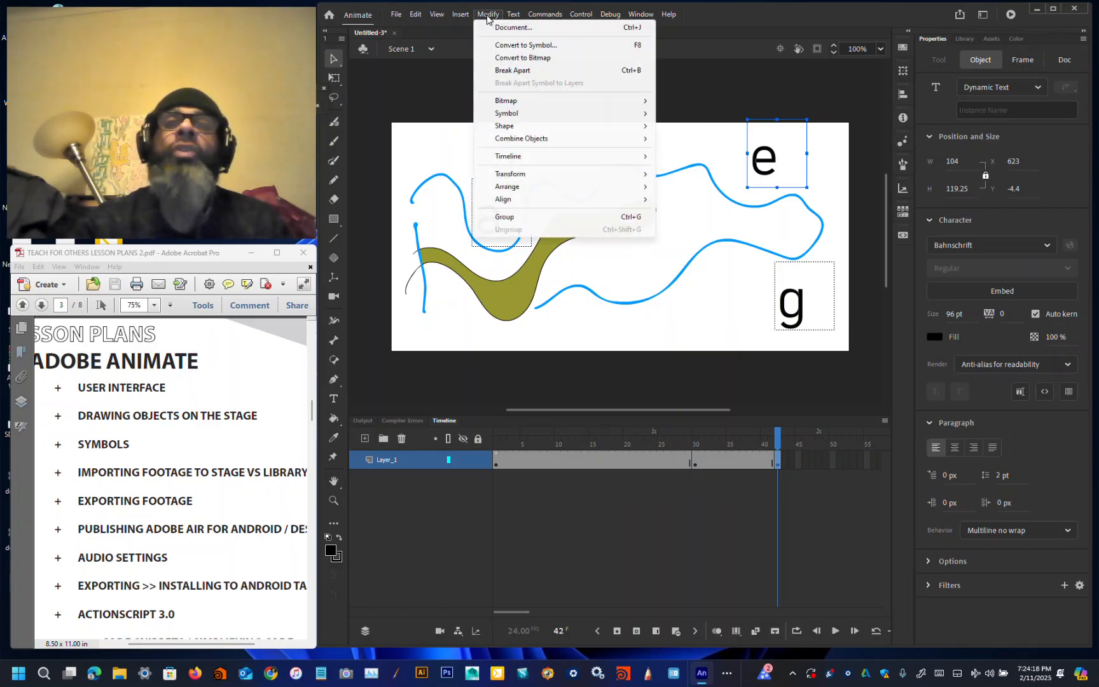
left_click(509, 44)
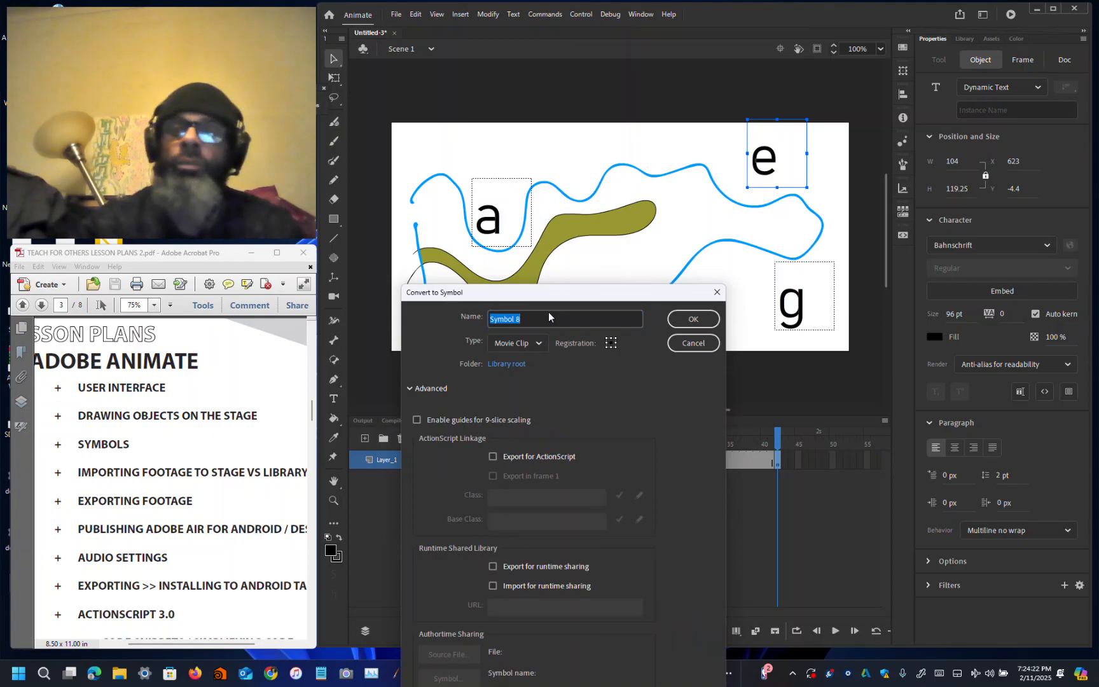
left_click(693, 319)
left_click(1007, 111)
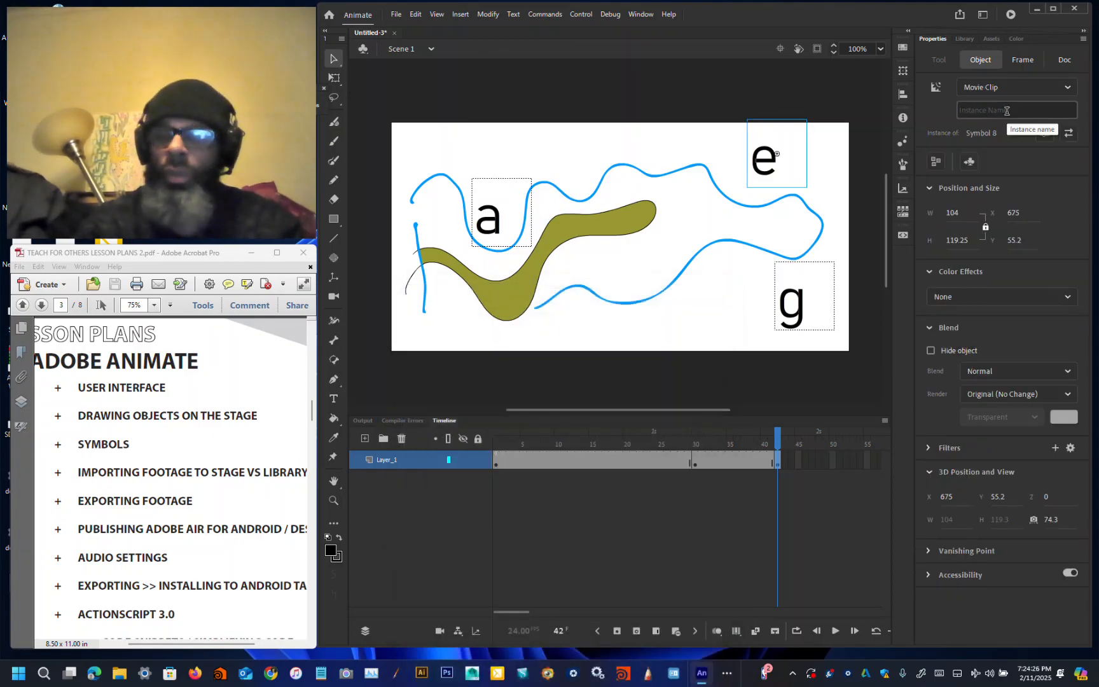
type("letter")
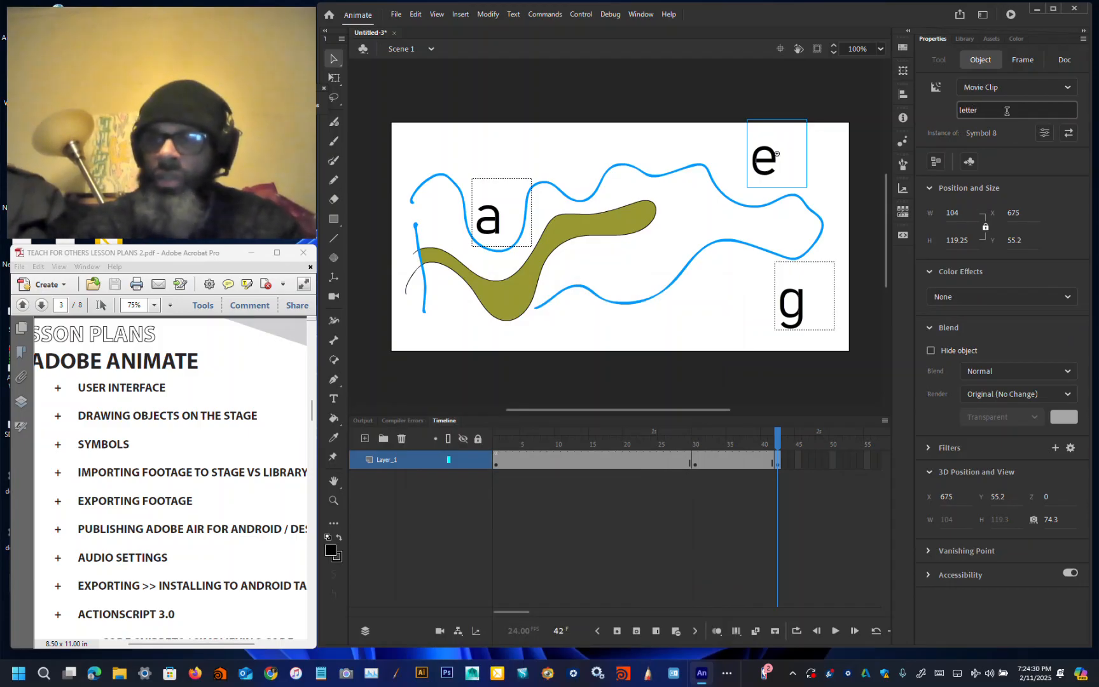
type("_e")
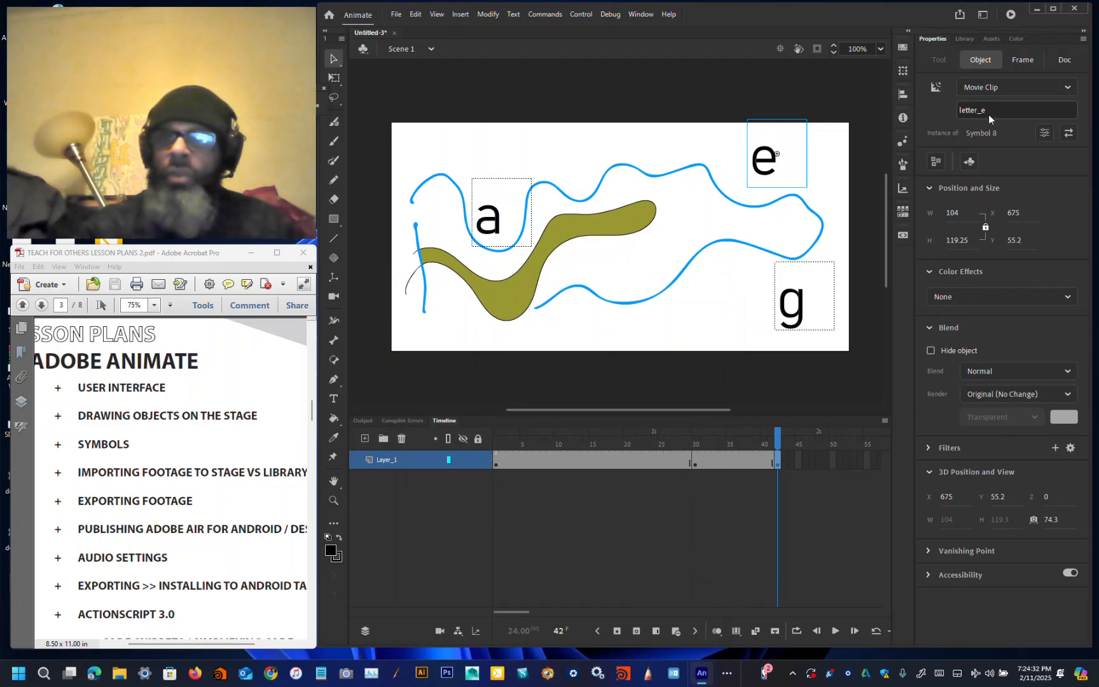
Step: Convert the g text on frame 42 into a movie clip symbol and name its instance letter_g
left_click(791, 311)
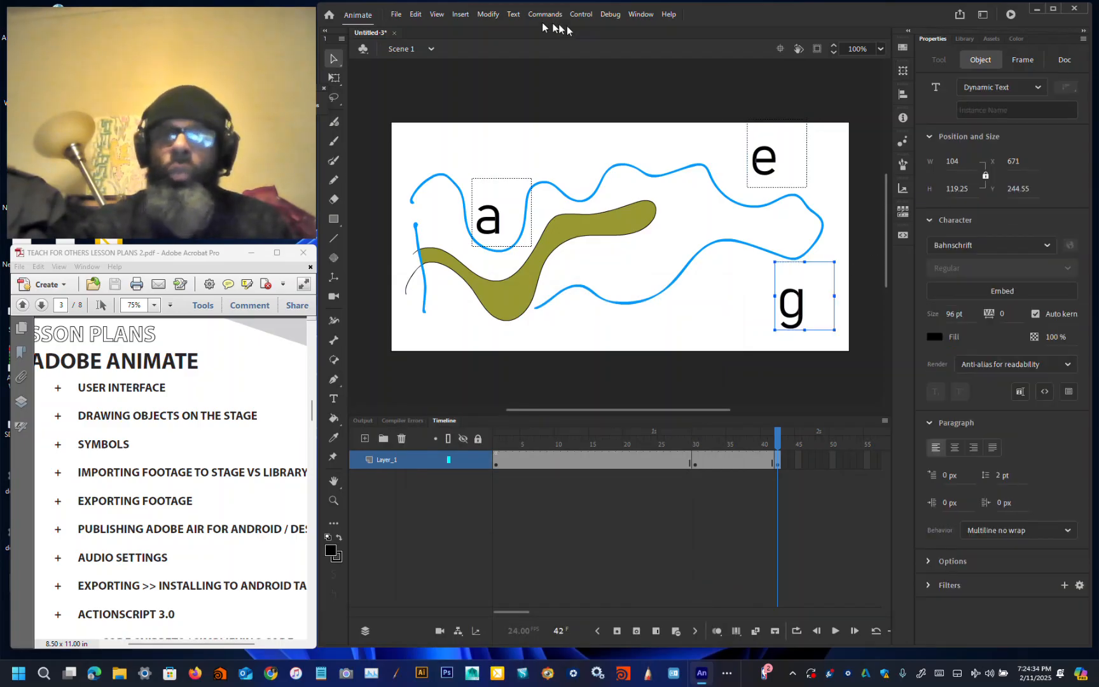
left_click(487, 14)
left_click(509, 45)
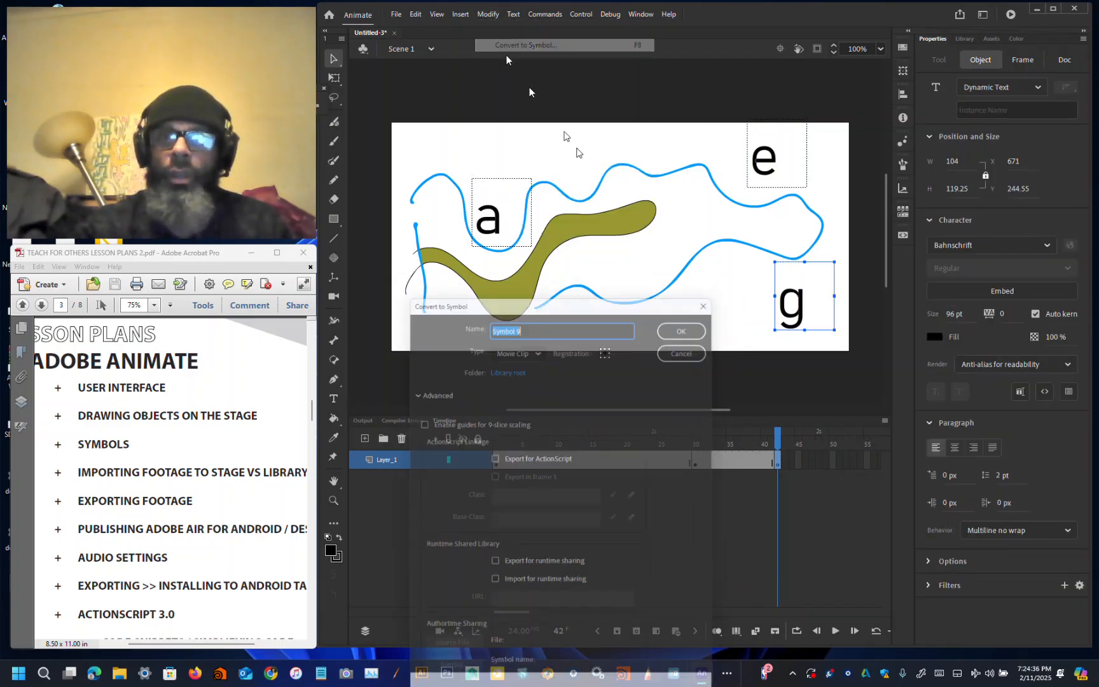
left_click(681, 330)
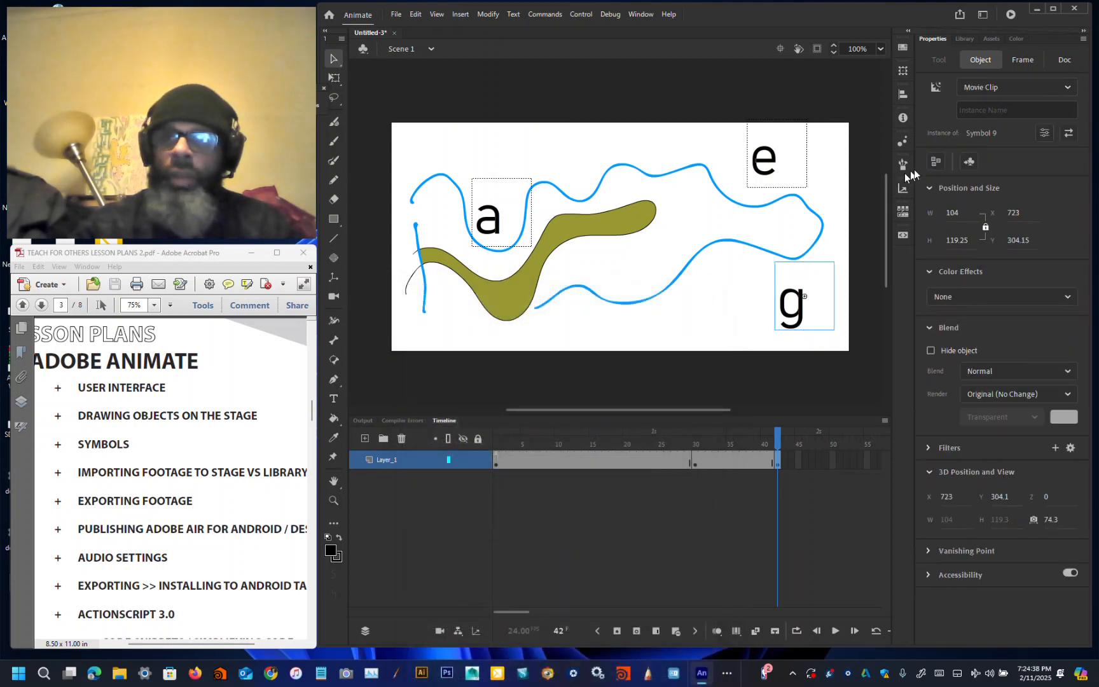
left_click(979, 109)
type("letter_g")
key("Return")
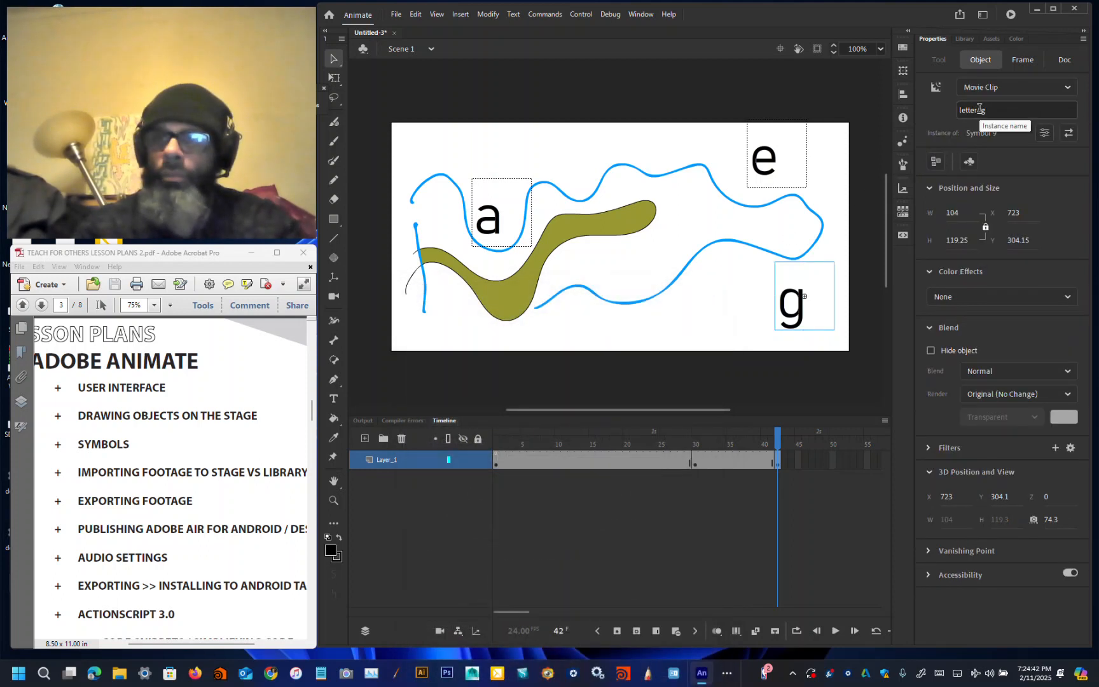
Step: At frame 15, move the a, e and g instances upward toward the stage's top edge
left_click(594, 460)
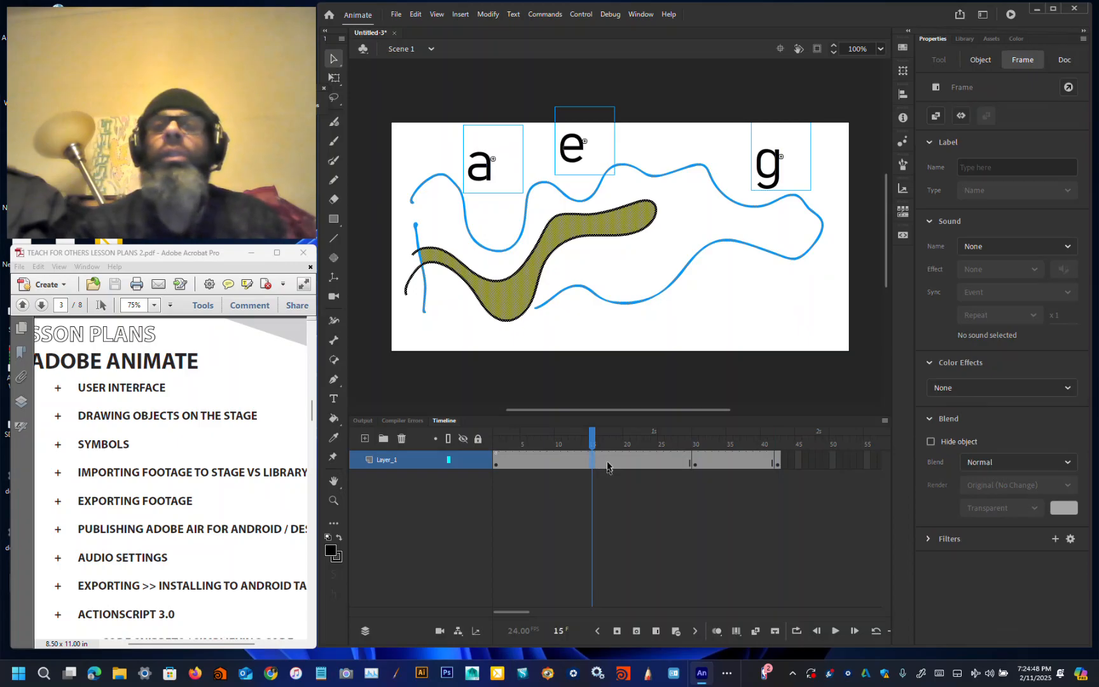
left_click(596, 262)
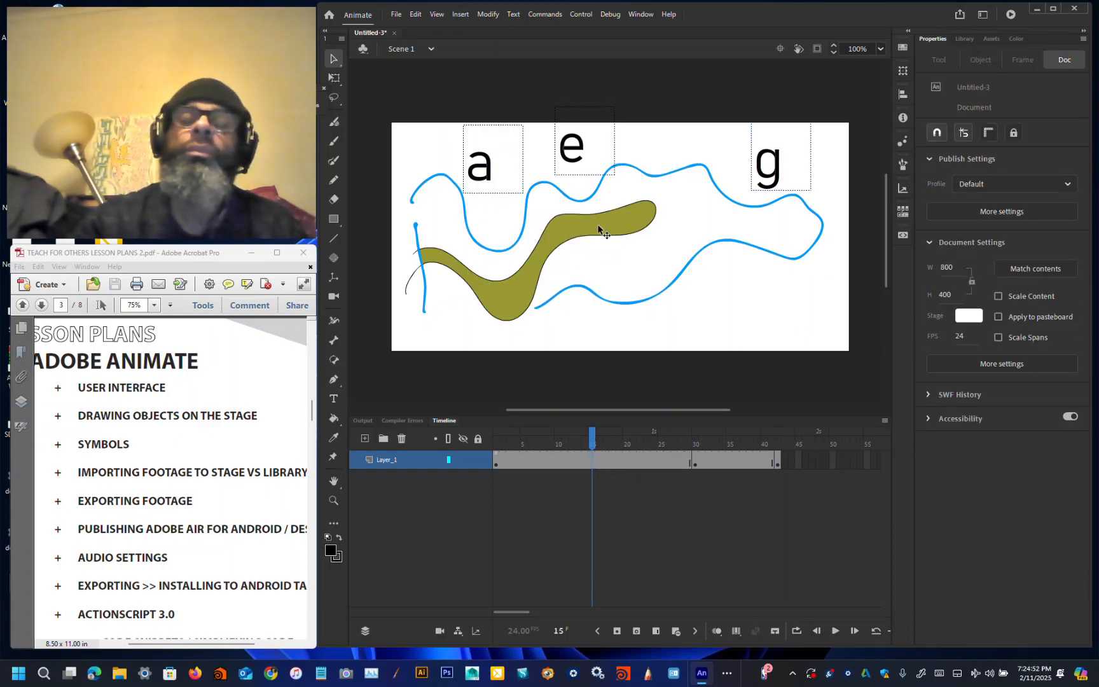
left_click(597, 229)
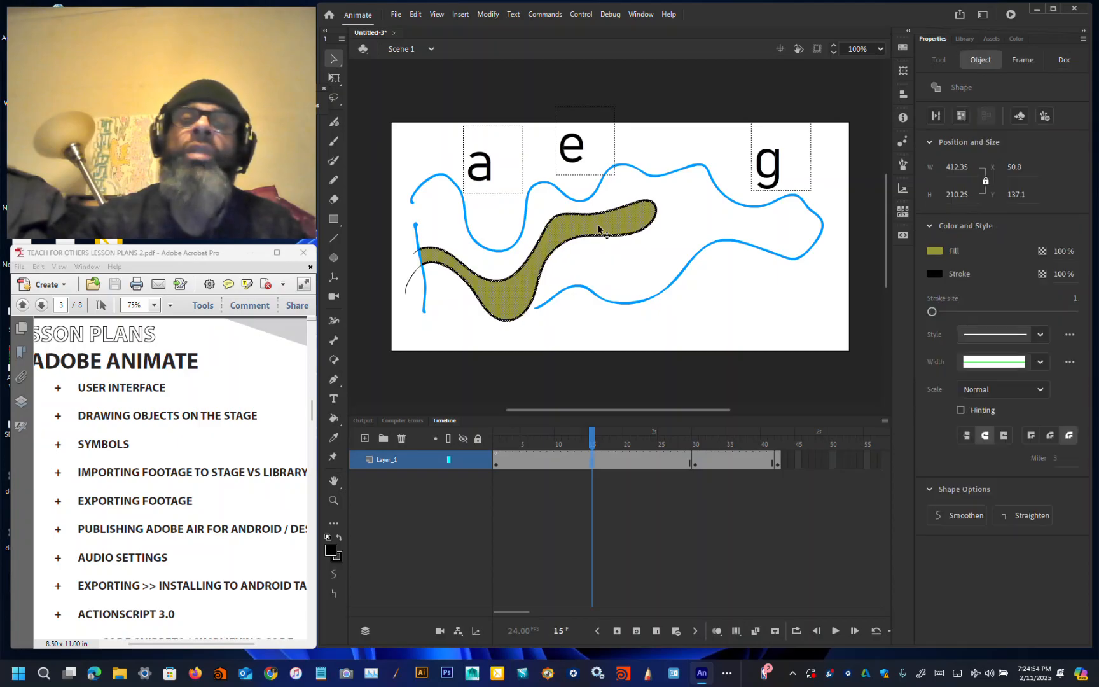
left_click(435, 329)
left_click_drag(497, 172, 480, 104)
left_click_drag(589, 157, 586, 87)
left_click_drag(775, 171, 779, 114)
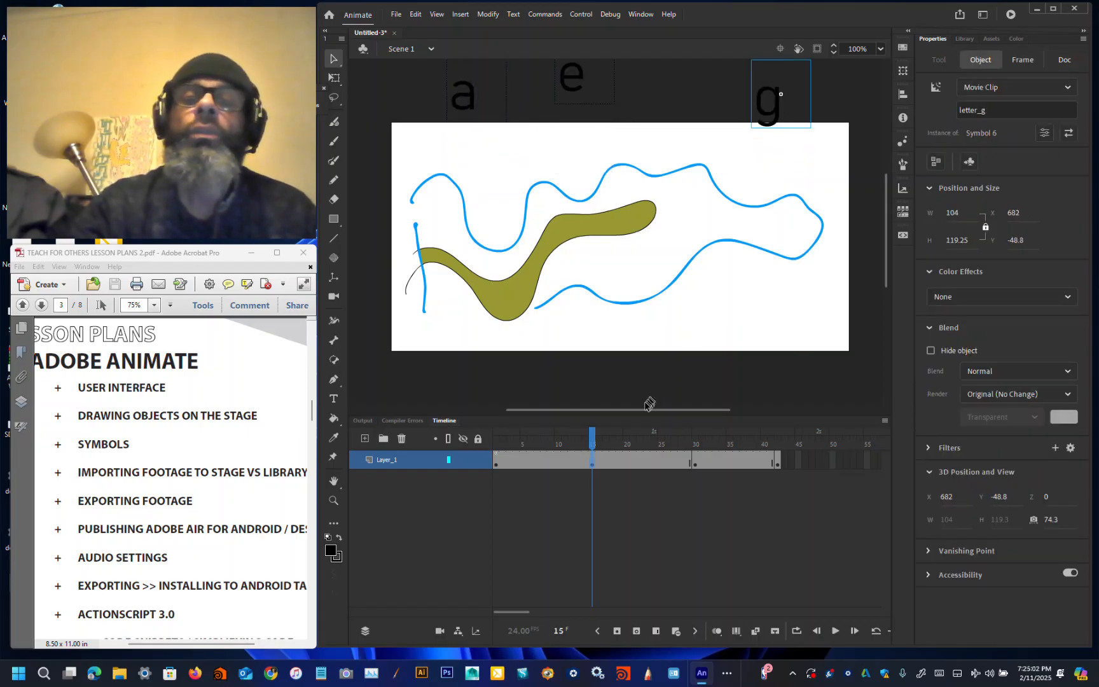
Step: Undo the three letter moves
key("ctrl+z")
key("ctrl+z")
key("ctrl+z")
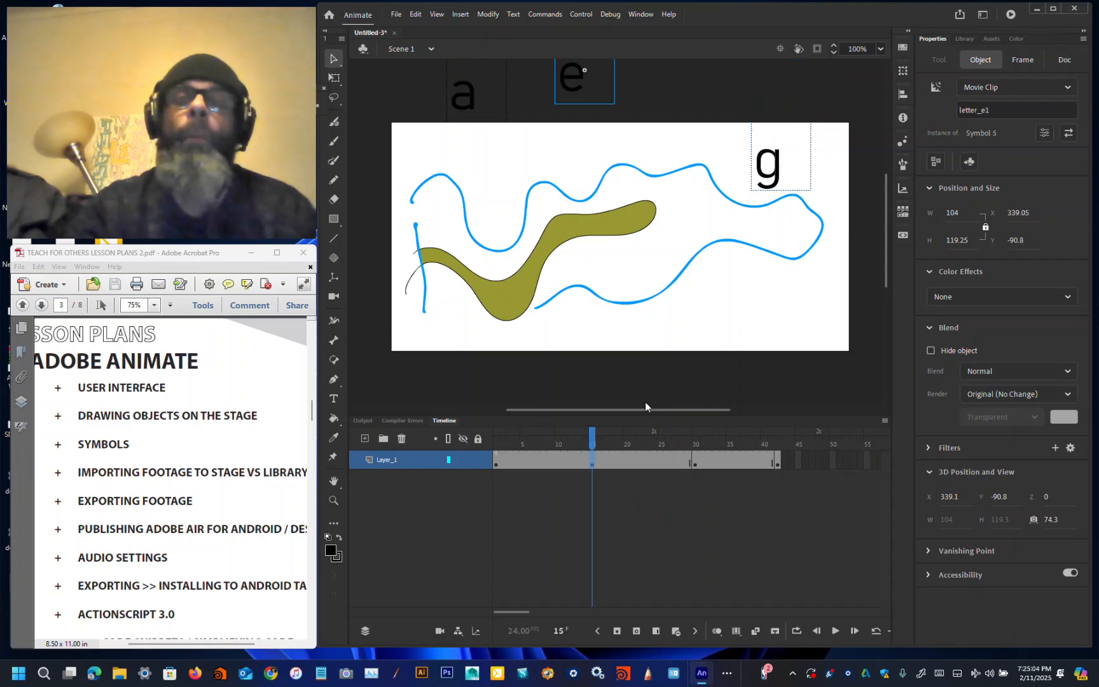
Step: On frame 1, move the a, e and g instances up so they sit partly above the stage
left_click(496, 459)
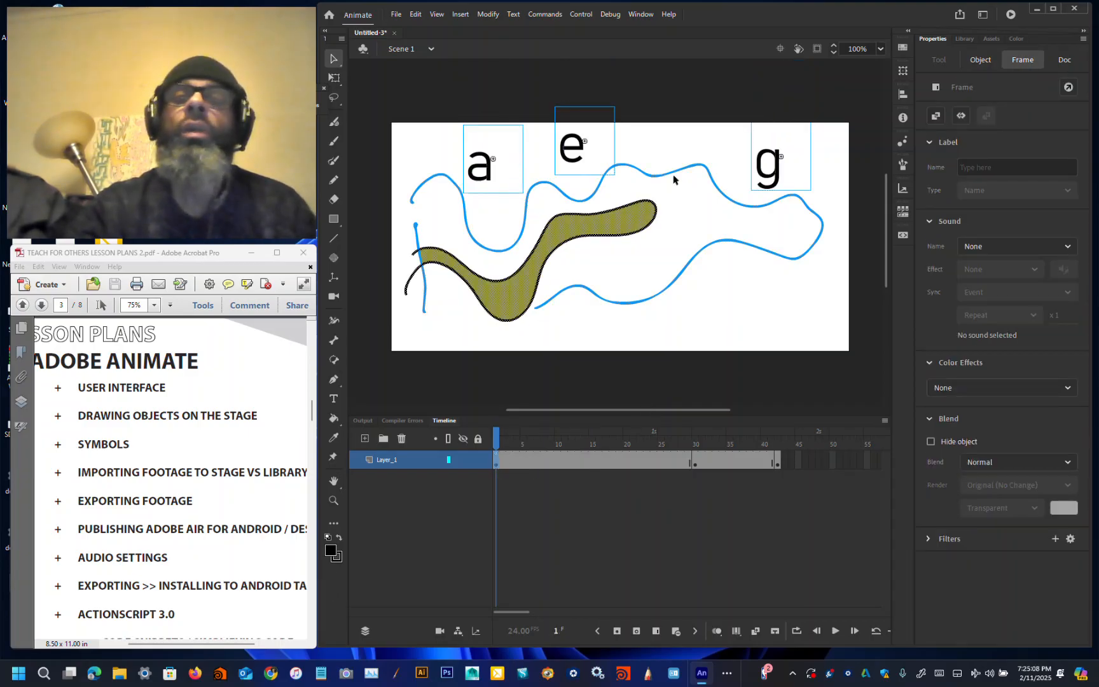
left_click(693, 134)
left_click_drag(496, 180, 496, 124)
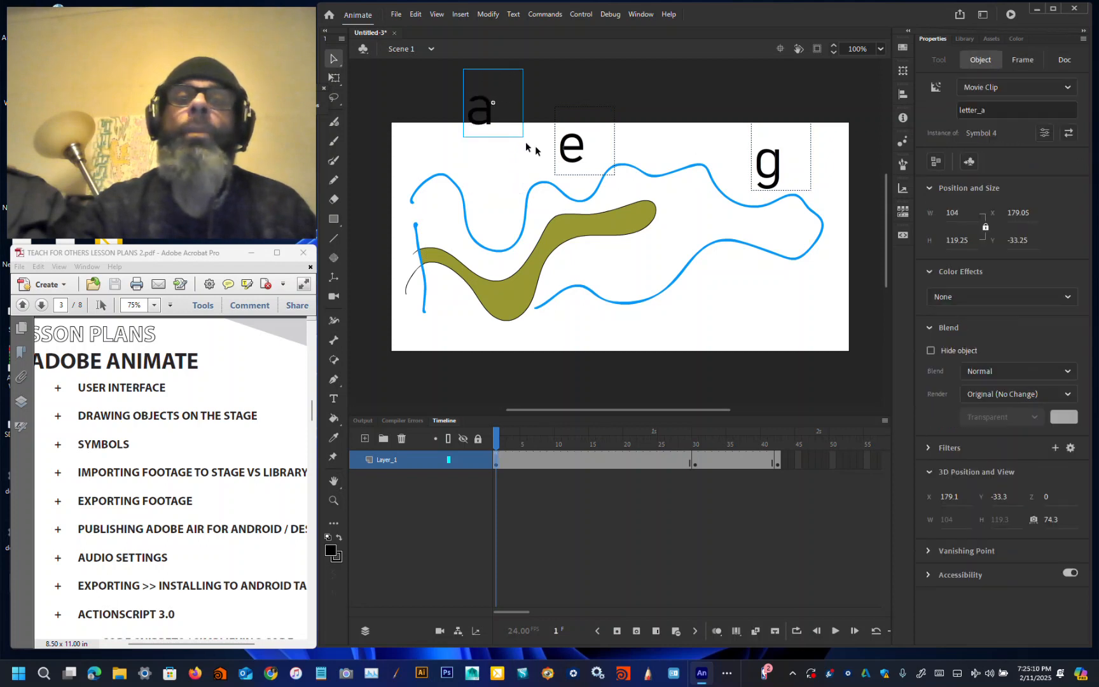
left_click_drag(579, 156, 579, 118)
left_click_drag(780, 164, 775, 130)
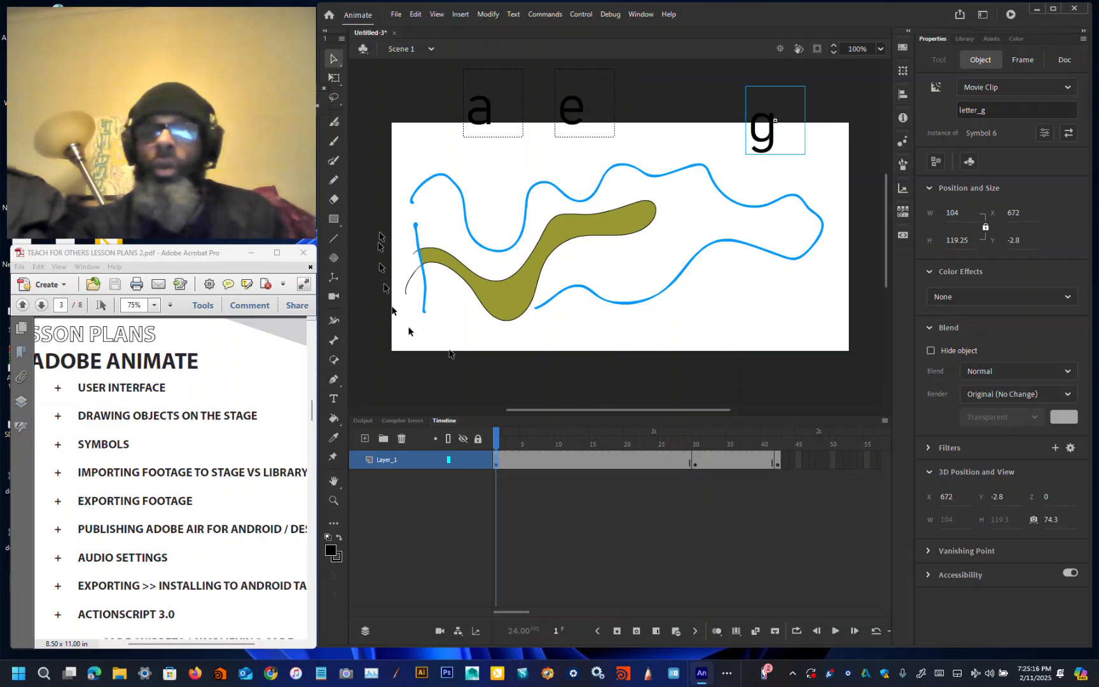
Step: Select the whole drawing on frame 1 and convert it into a movie clip symbol
mouse_move(395, 159)
left_mouse_down()
mouse_move(438, 213)
mouse_move(688, 321)
mouse_move(865, 337)
mouse_move(848, 367)
left_mouse_up()
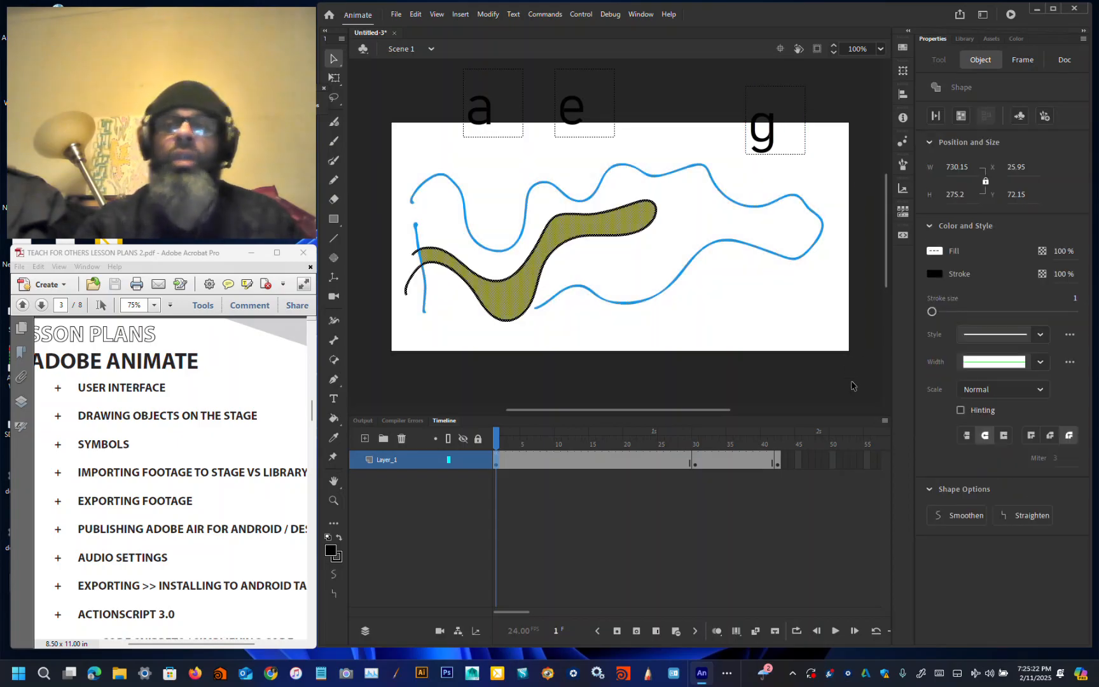
key("F8")
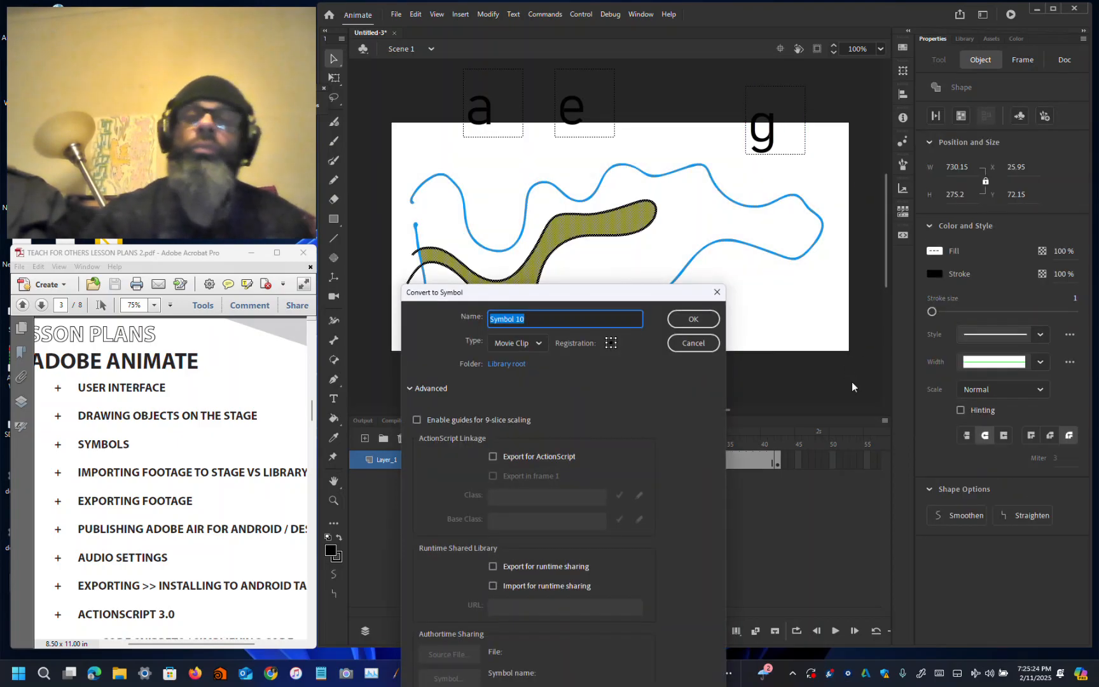
key("Return")
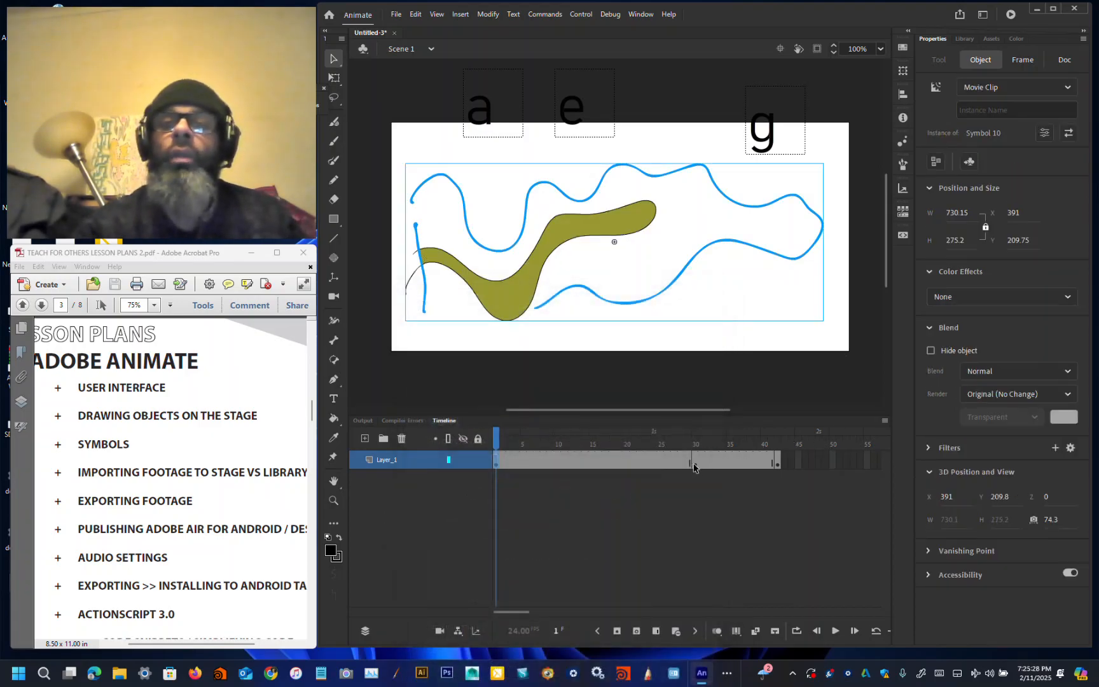
Step: On frame 30, move the two e instances below the stage and the a, e and g instances above it
left_click(694, 463)
left_click(616, 331)
left_click_drag(658, 251, 792, 328)
left_click_drag(694, 336, 699, 379)
left_click_drag(799, 324, 819, 374)
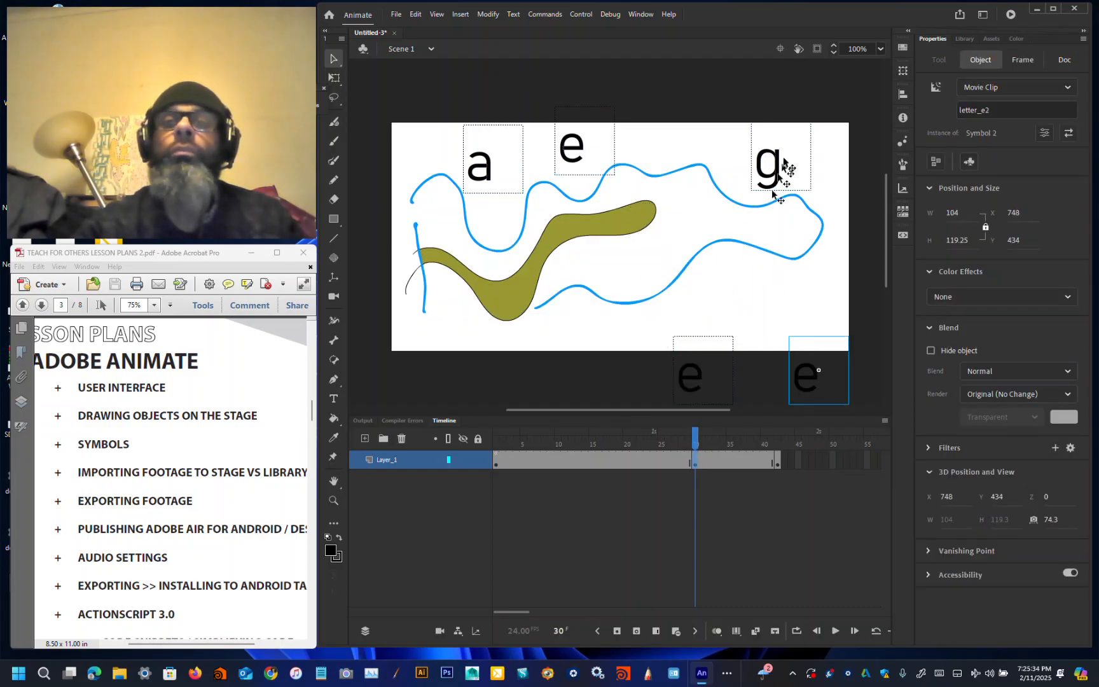
left_click_drag(783, 164, 828, 113)
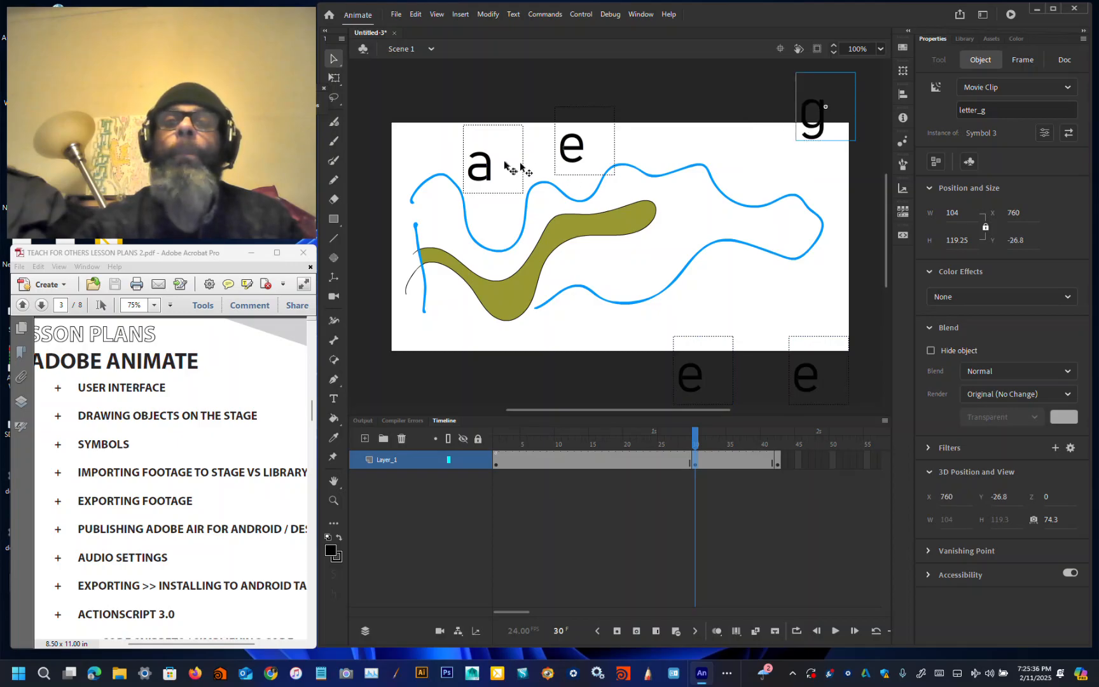
left_click_drag(493, 170, 427, 128)
left_click_drag(585, 150, 610, 97)
Step: Select the frame 30 drawing and convert it into a movie clip symbol
mouse_move(366, 157)
left_mouse_down()
mouse_move(752, 369)
mouse_move(841, 330)
left_mouse_up()
key("F8")
left_click(679, 318)
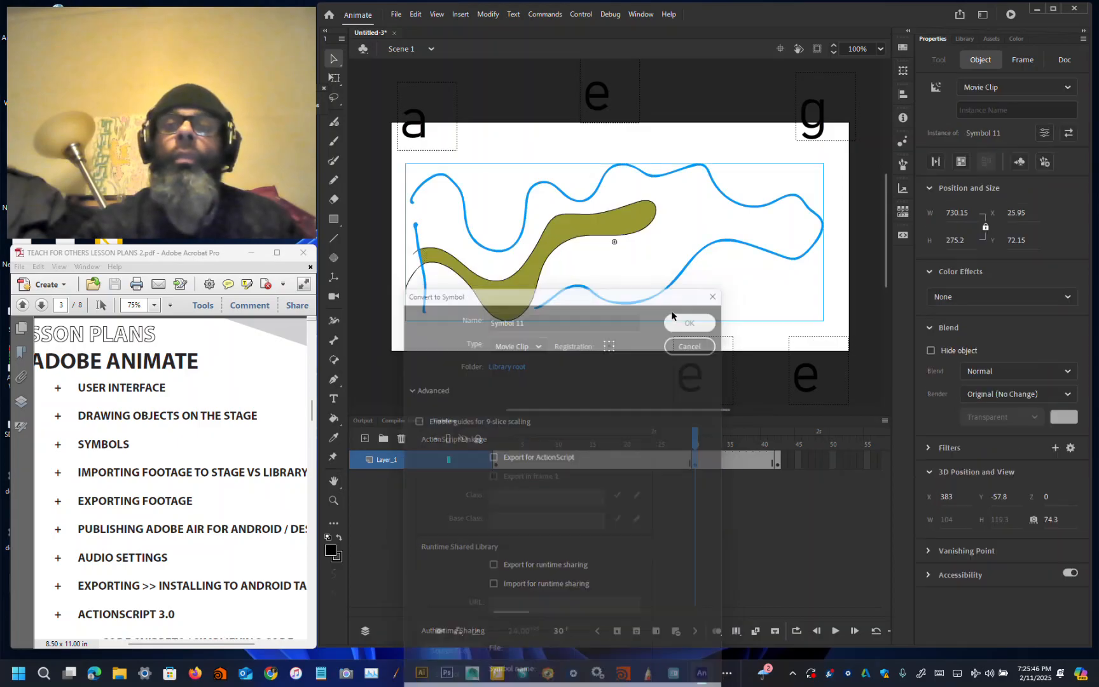
Step: On frame 42, move the a and e instances above the stage and the g instance below its right corner
left_click(777, 460)
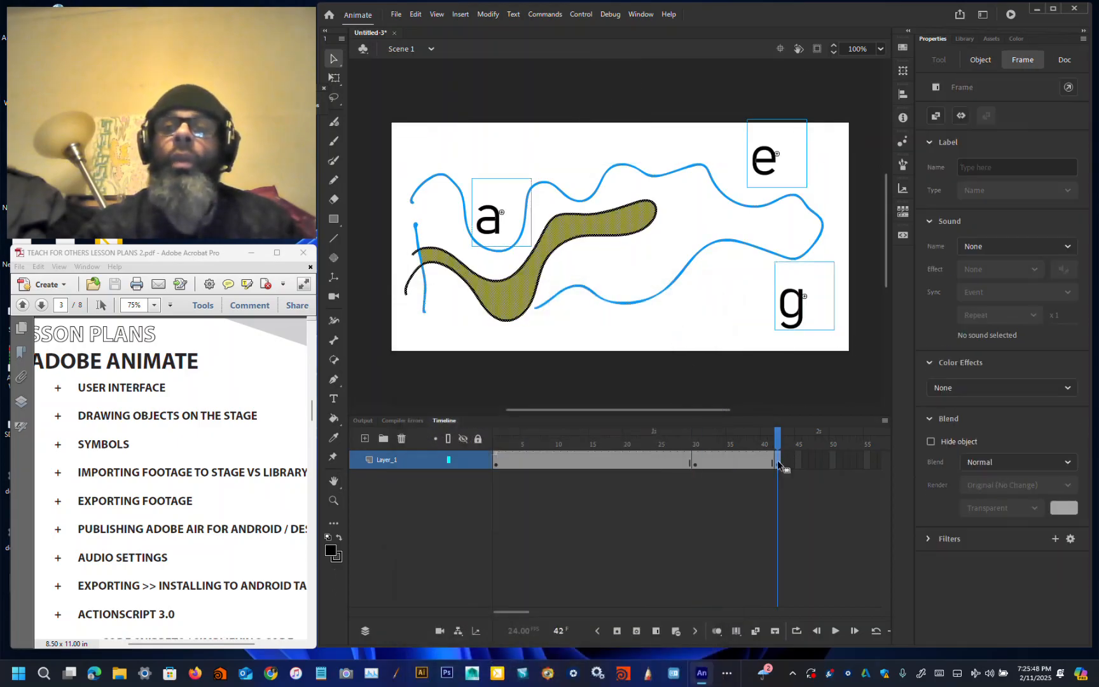
left_click_drag(489, 226, 475, 106)
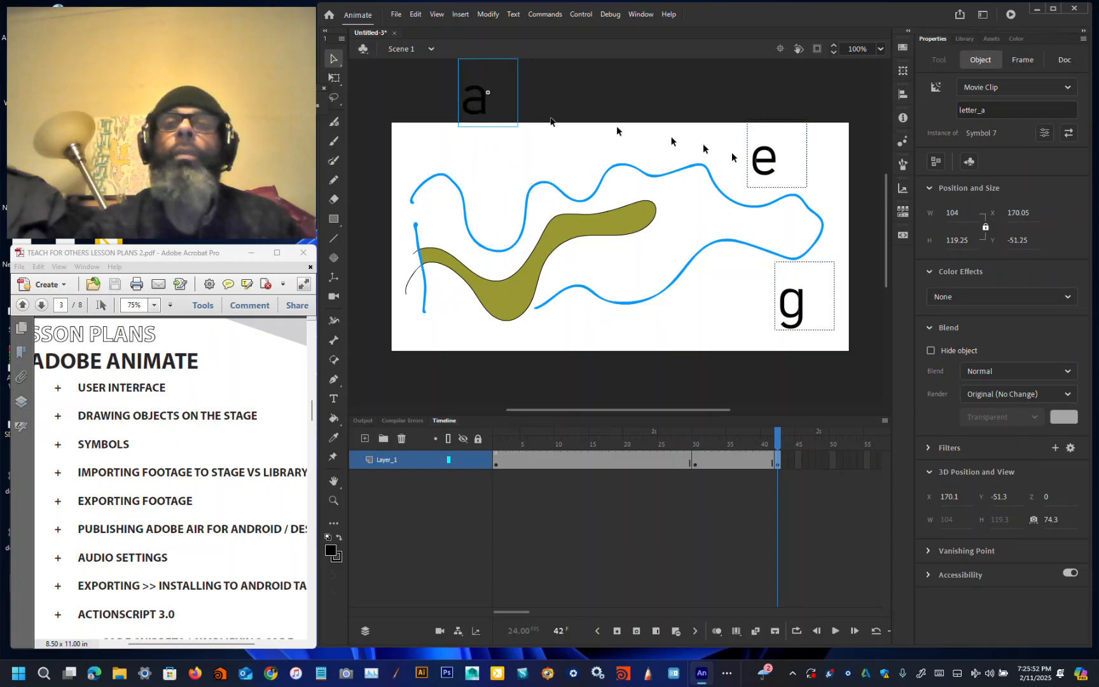
left_click_drag(771, 167, 771, 123)
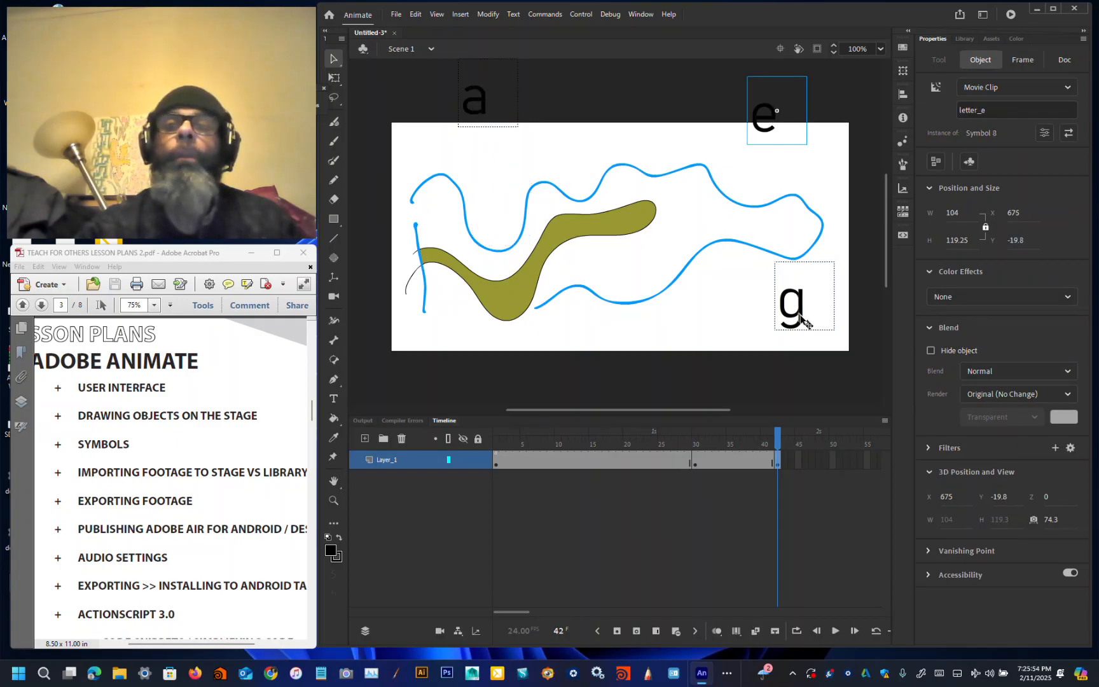
left_click_drag(795, 312, 848, 368)
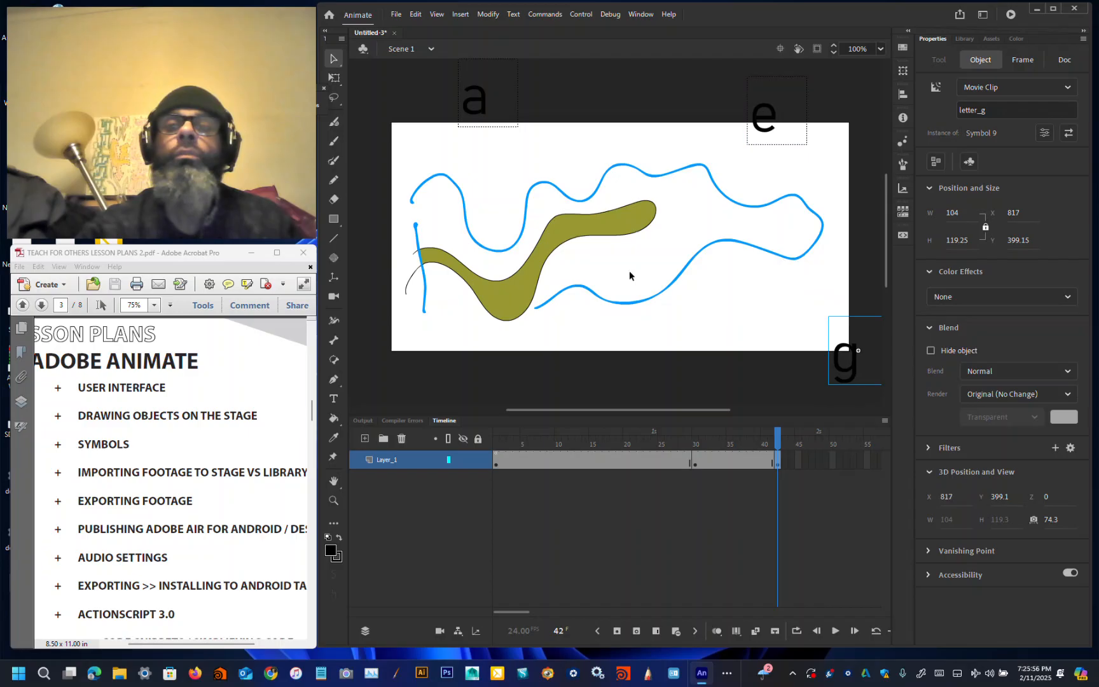
Step: Select the whole frame 42 drawing and convert it into a movie clip symbol
mouse_move(375, 150)
left_mouse_down()
mouse_move(789, 332)
mouse_move(835, 331)
left_mouse_up()
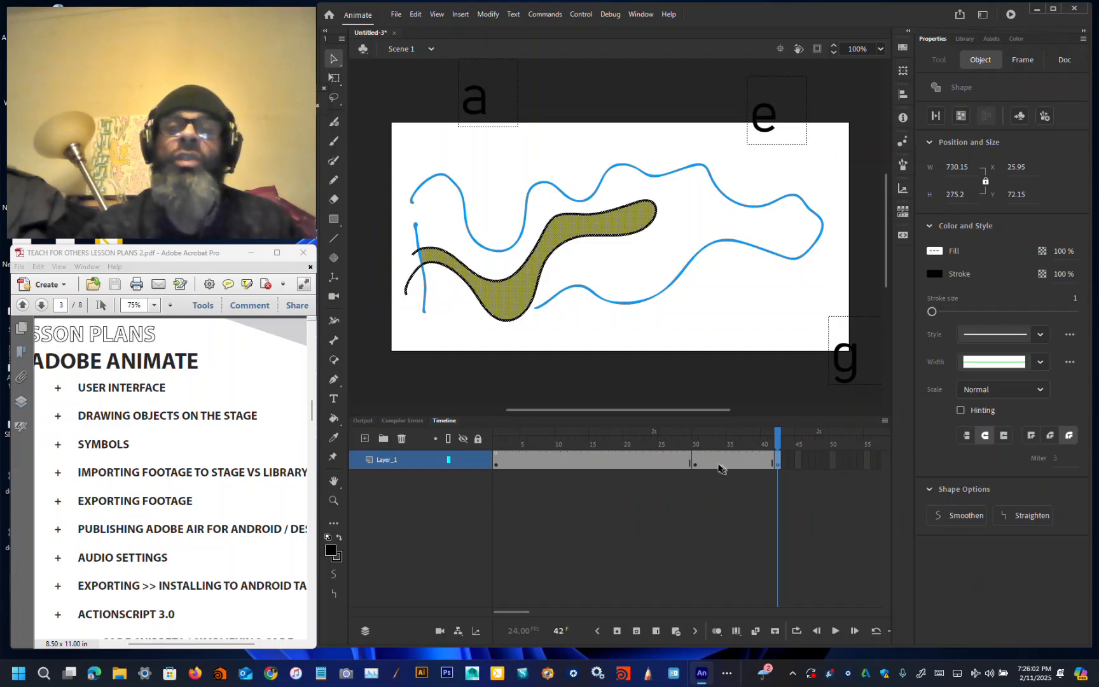
key("F8")
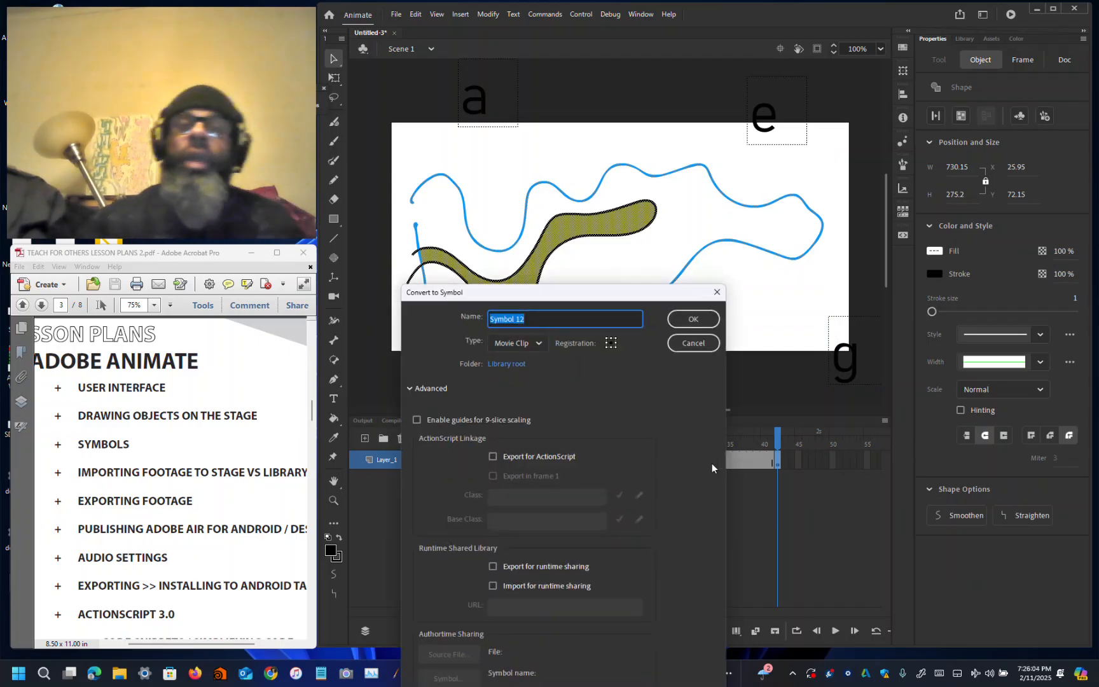
left_click(691, 319)
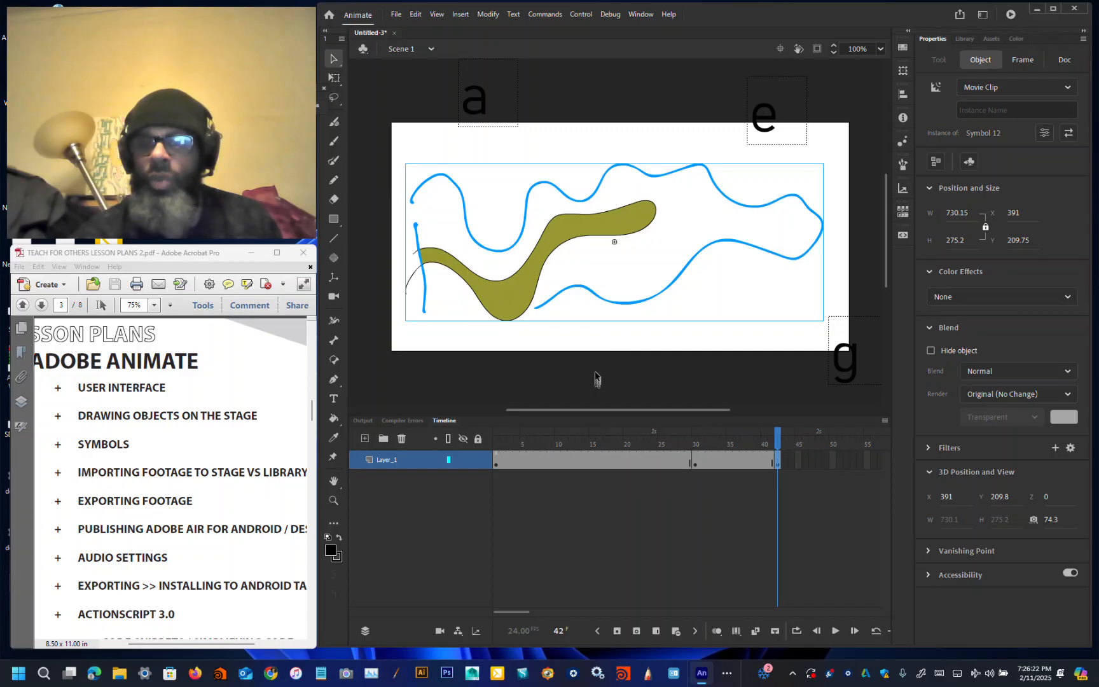
left_click(562, 464)
left_click(561, 464)
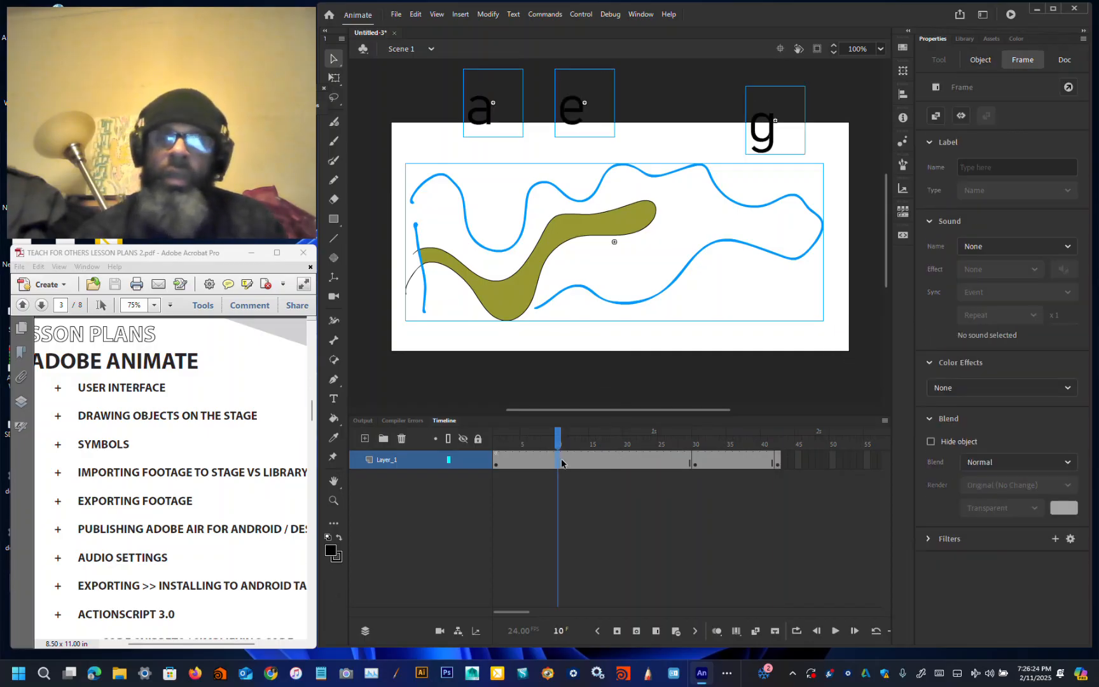
right_click(571, 464)
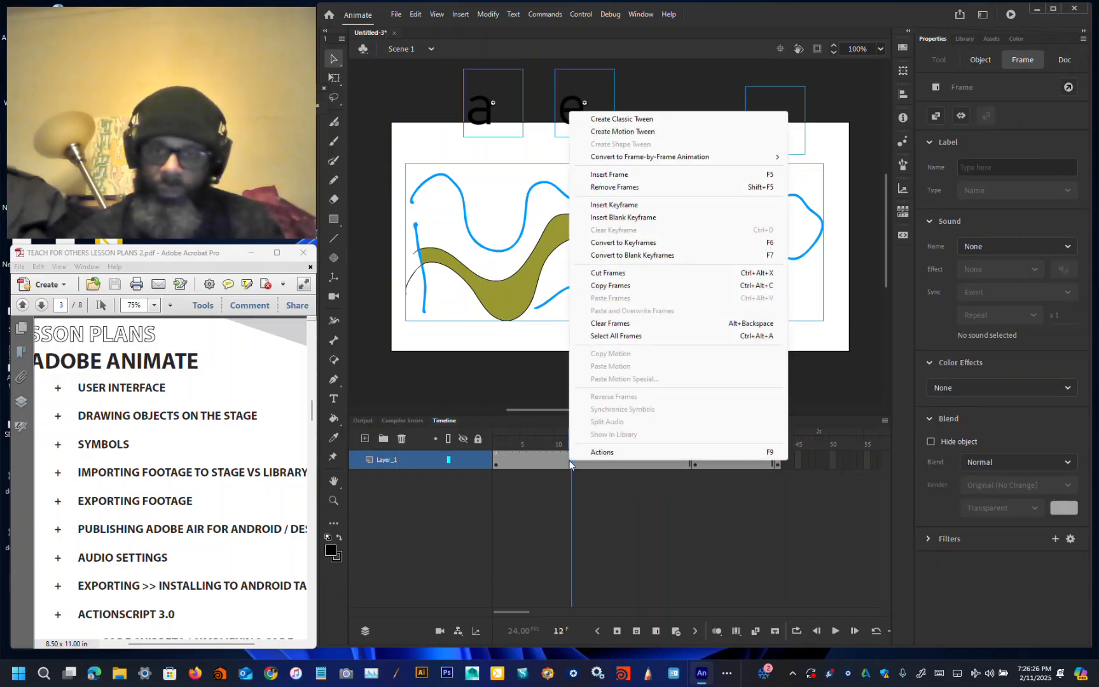
left_click(623, 131)
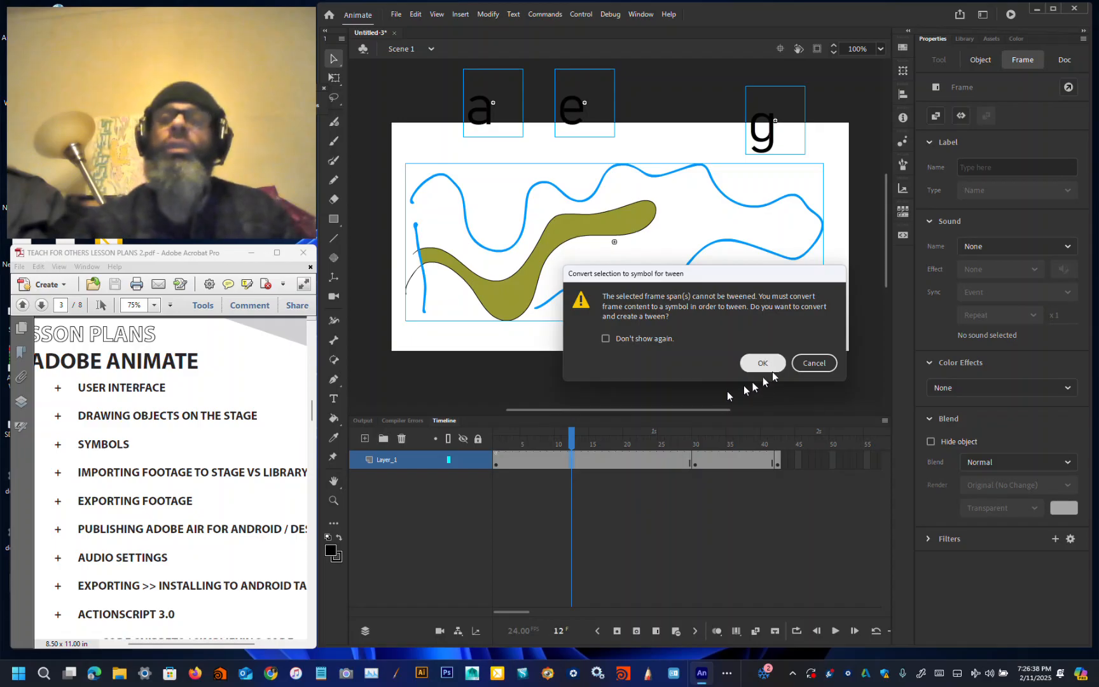
left_click(806, 367)
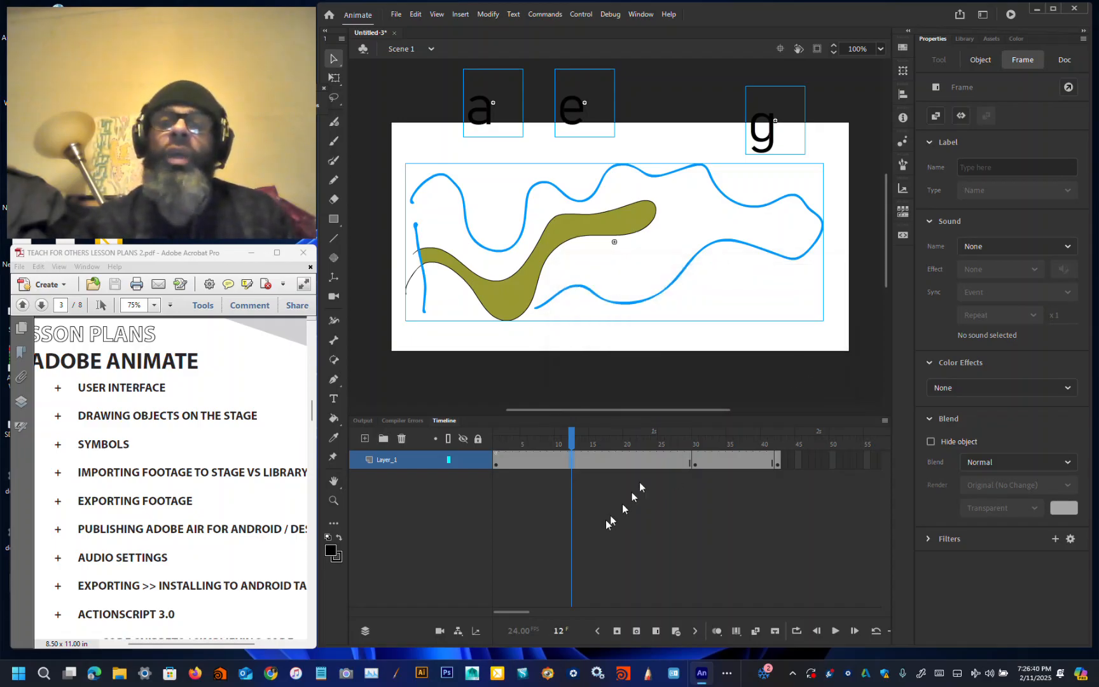
Step: Give the frame 42 drawing's movie clip the instance name inst3
left_click(695, 464)
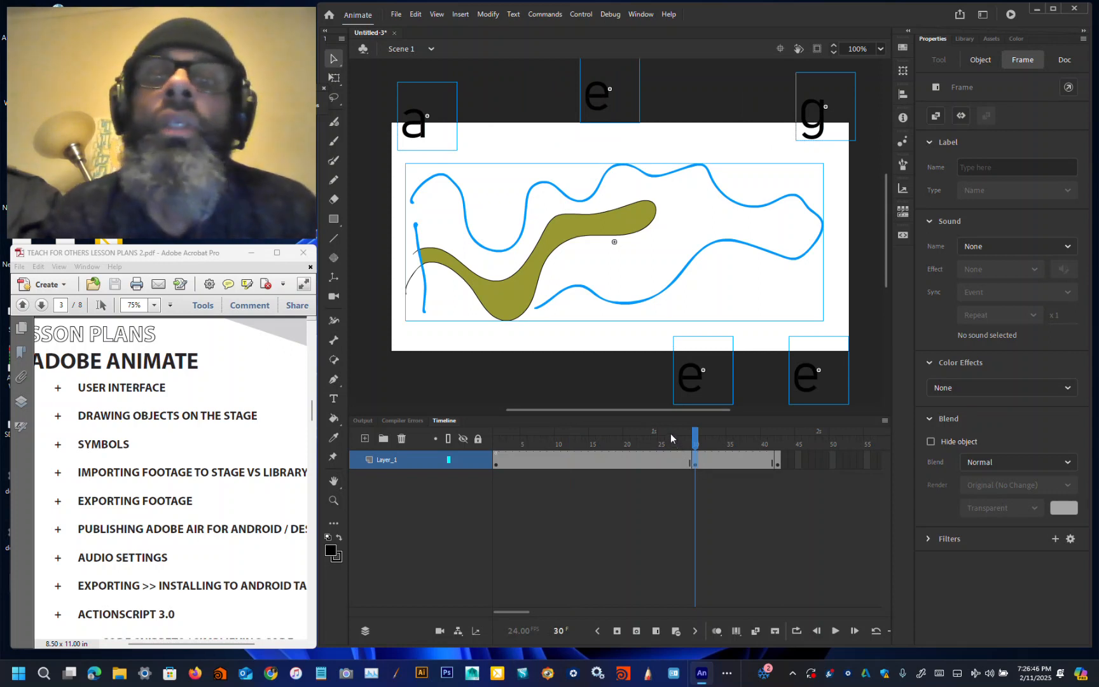
left_click(776, 463)
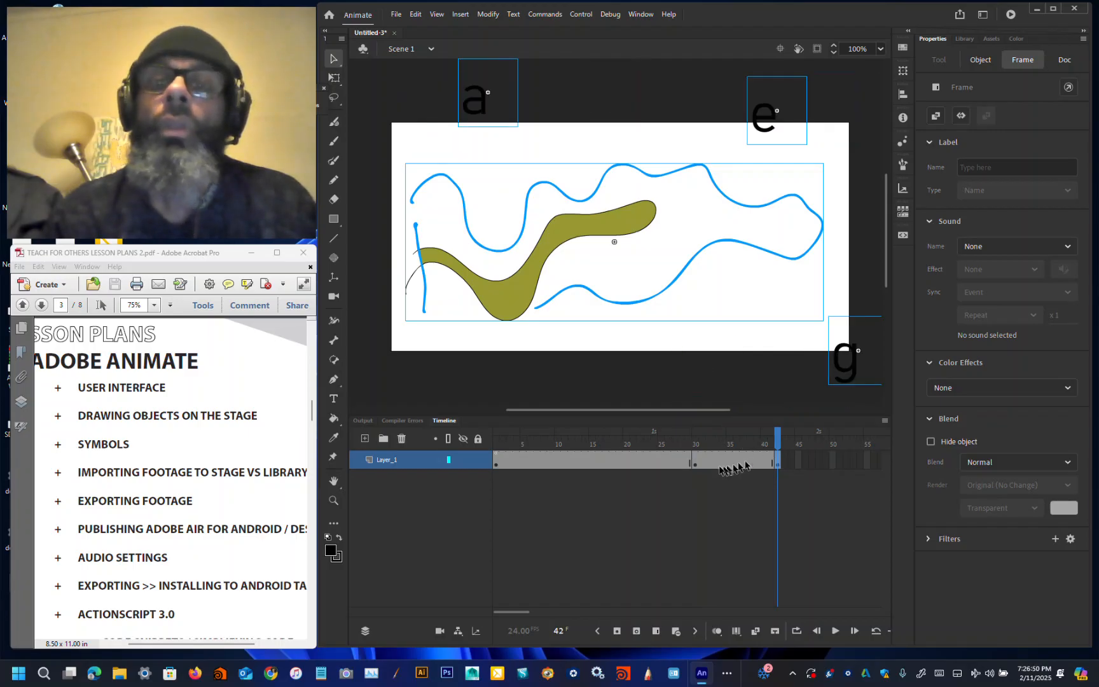
left_click(695, 463)
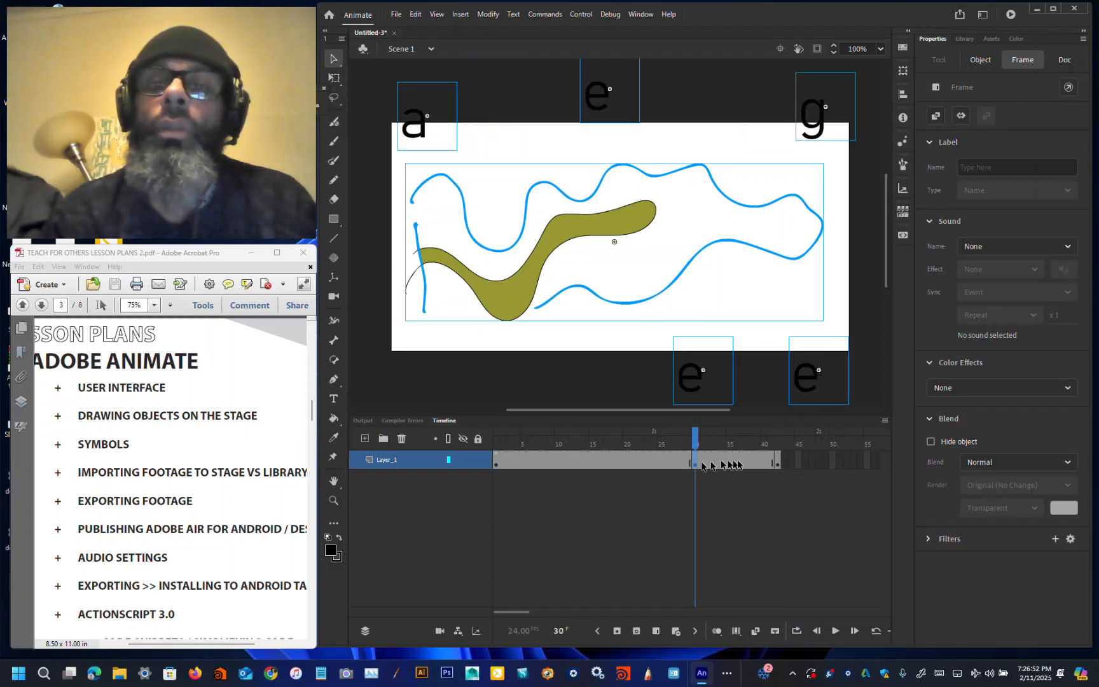
left_click(777, 464)
left_click(645, 346)
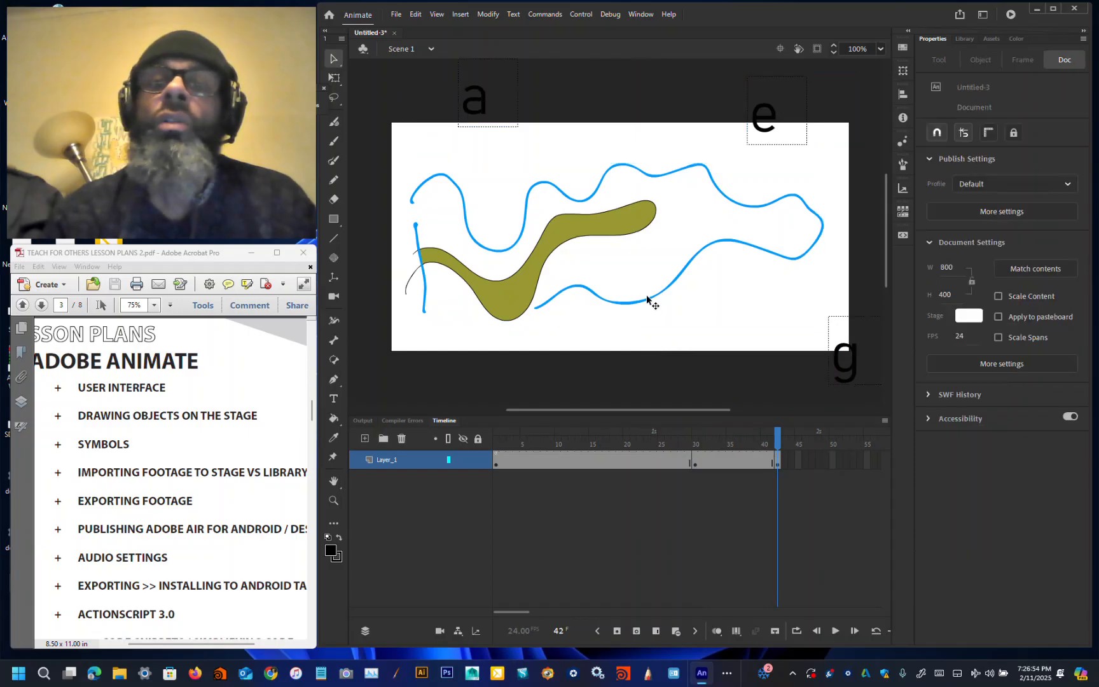
left_click(647, 297)
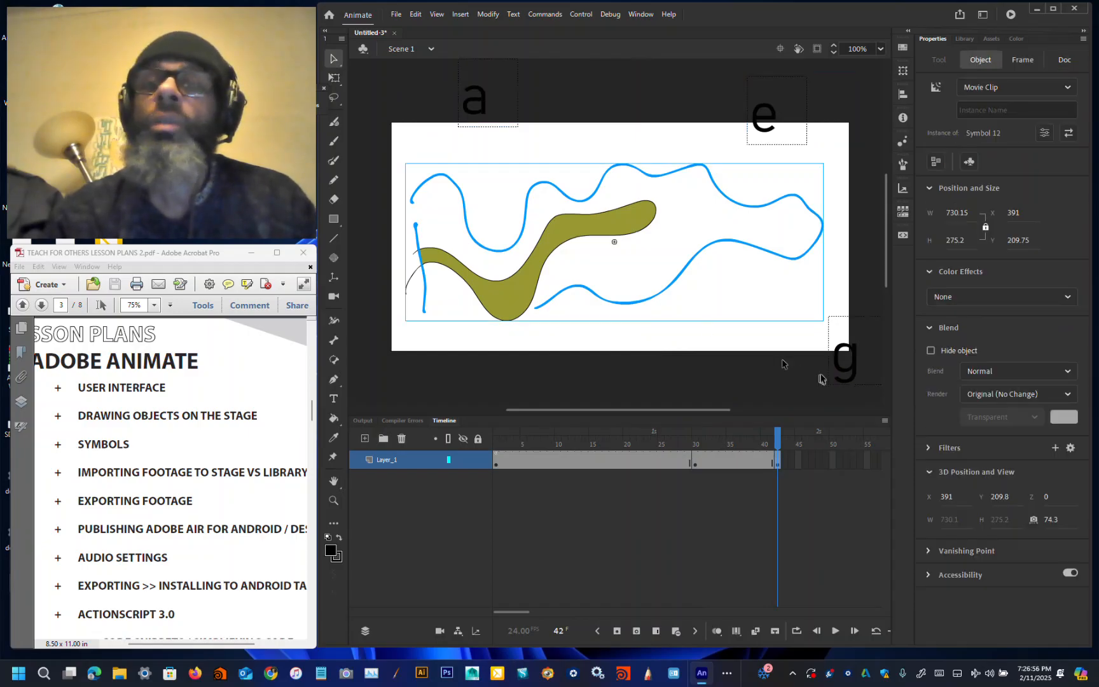
left_click(847, 363)
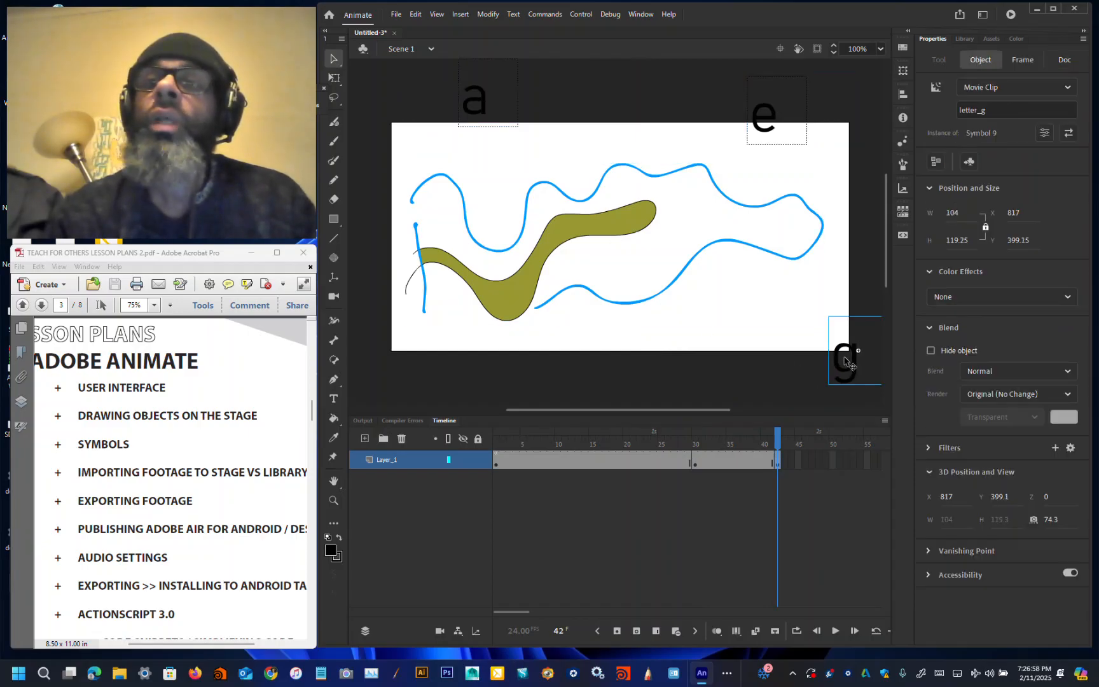
left_click(710, 254)
left_click(716, 244)
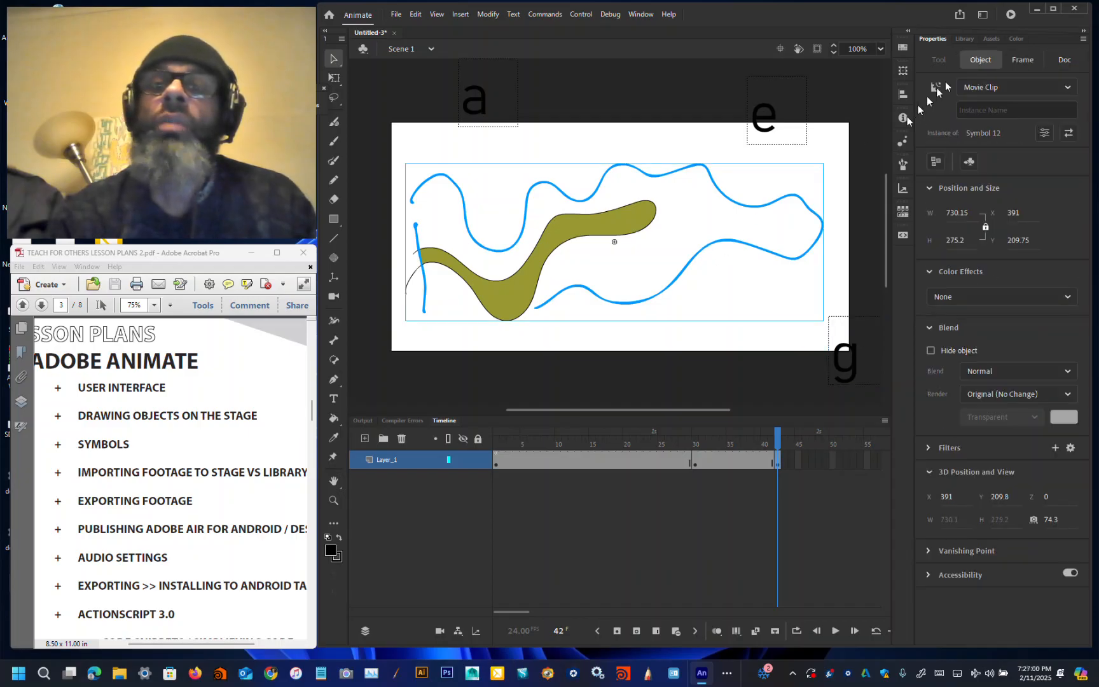
left_click(1003, 109)
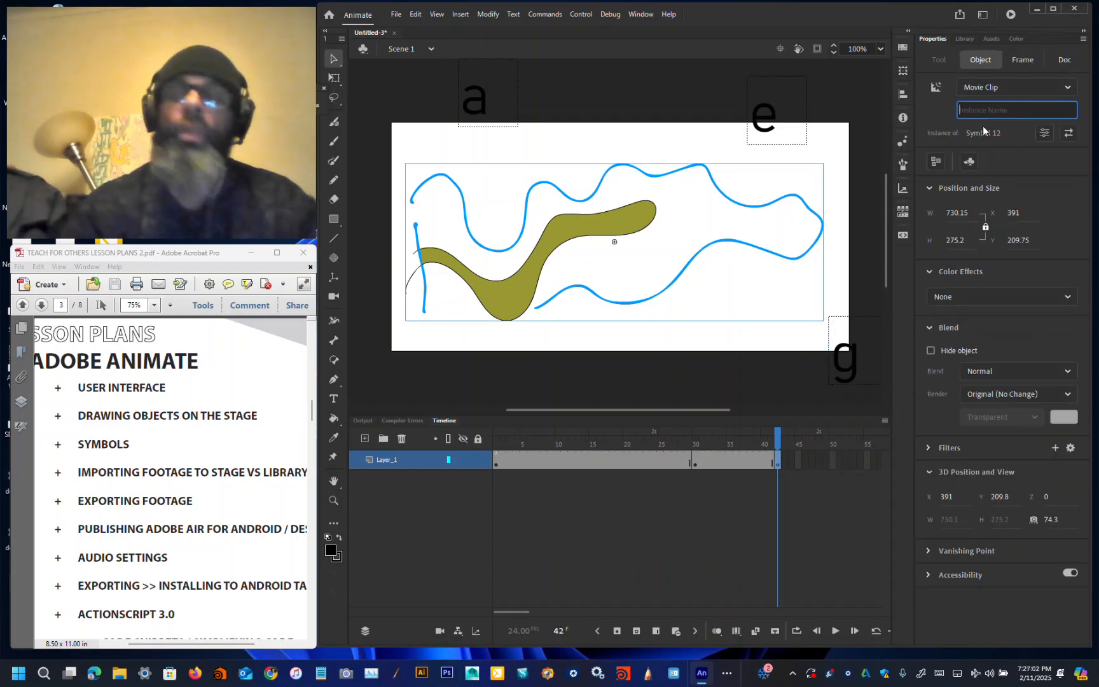
type("inst3")
key("Return")
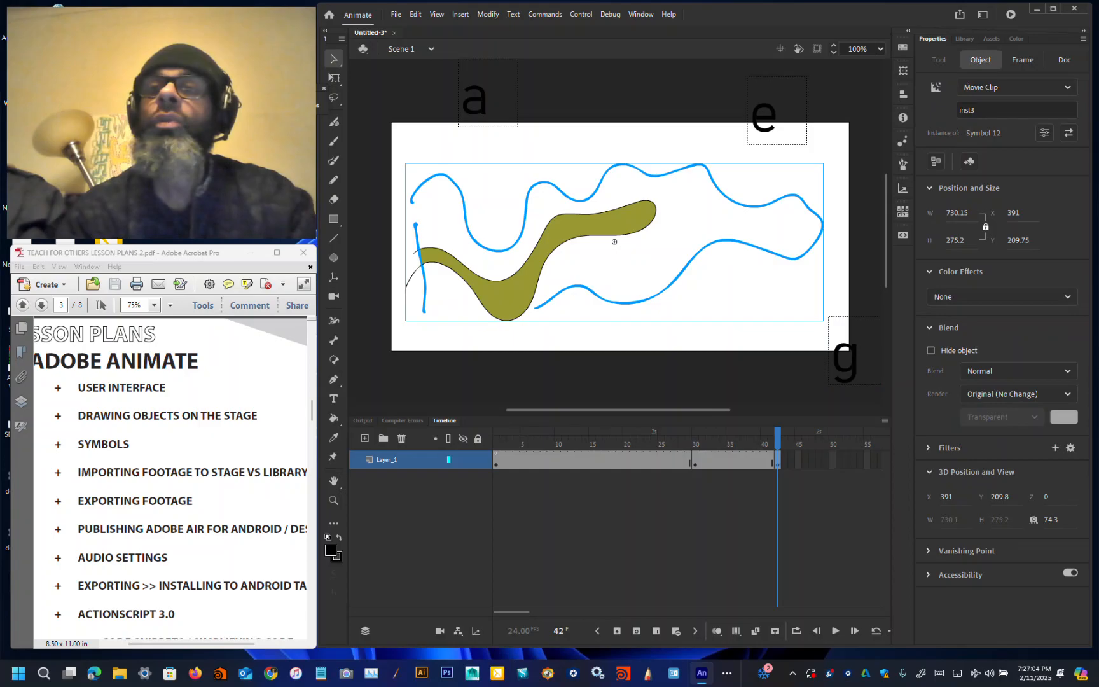
Step: On frame 30, give the drawing's movie clip the instance name inst3
left_click(695, 469)
left_click(688, 275)
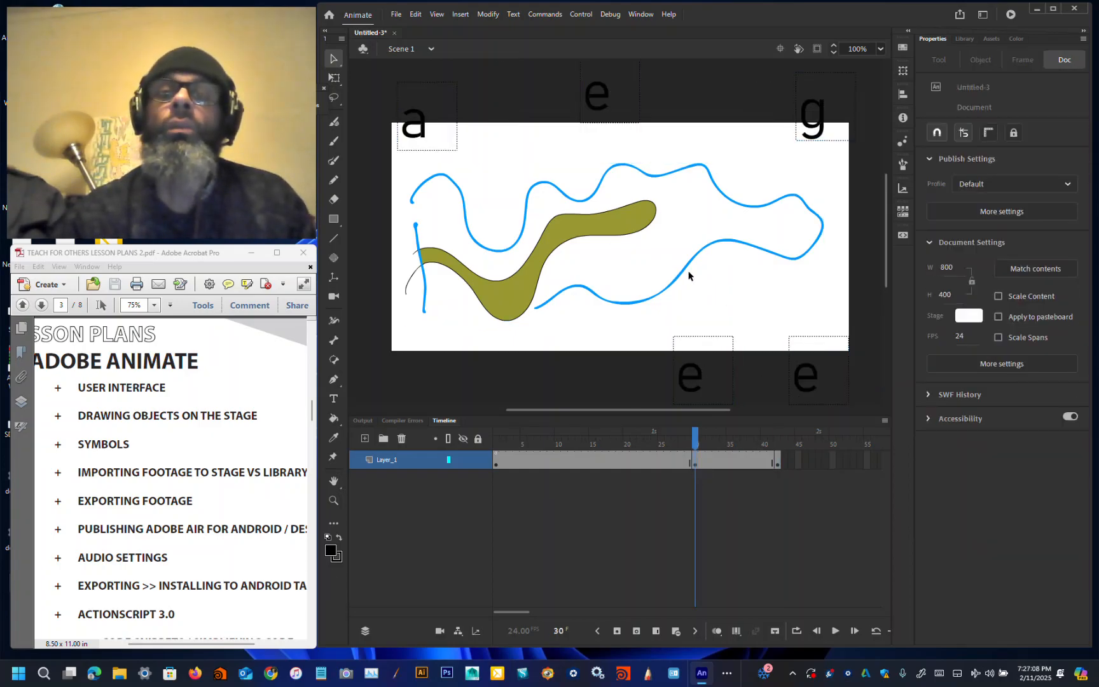
left_click(730, 244)
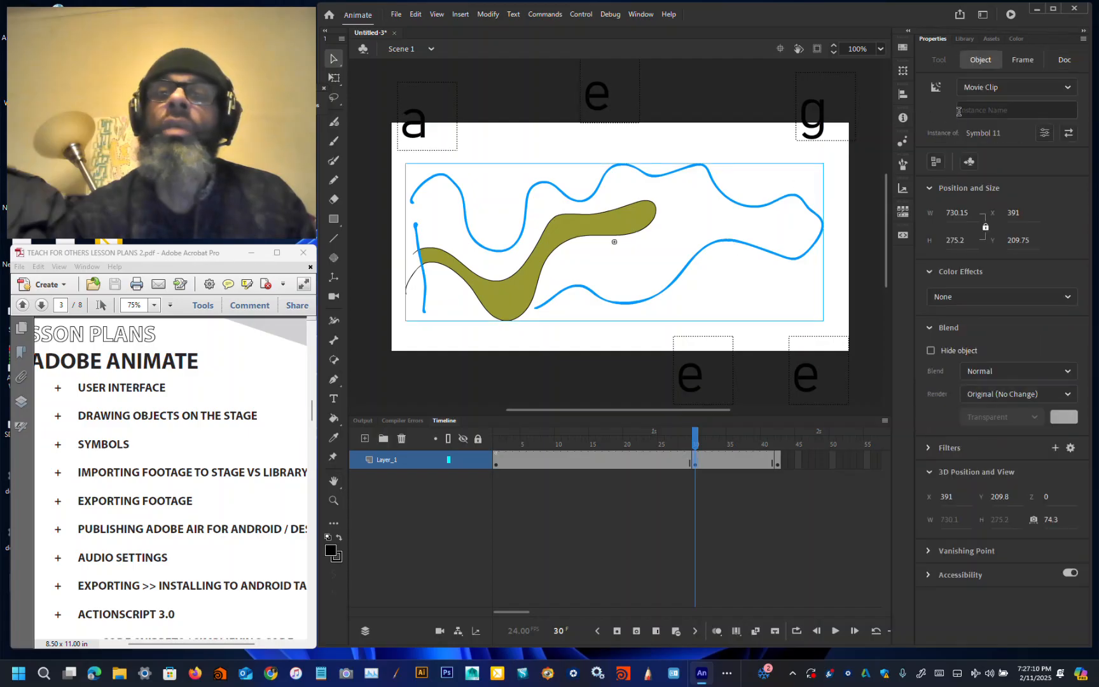
left_click(984, 106)
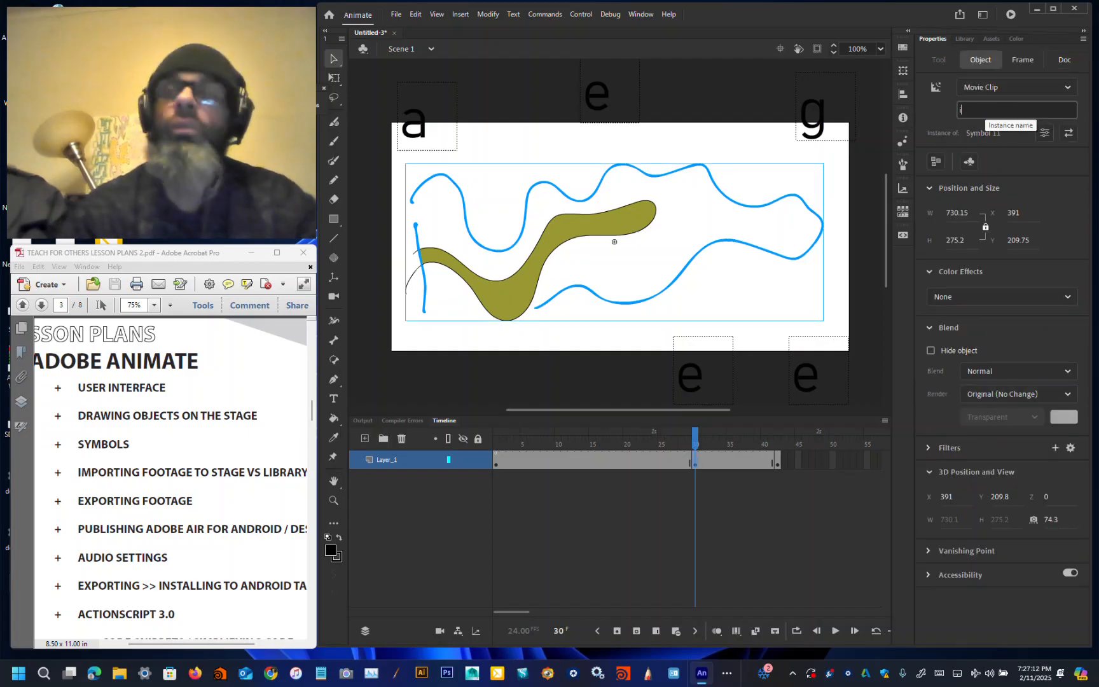
key("Return")
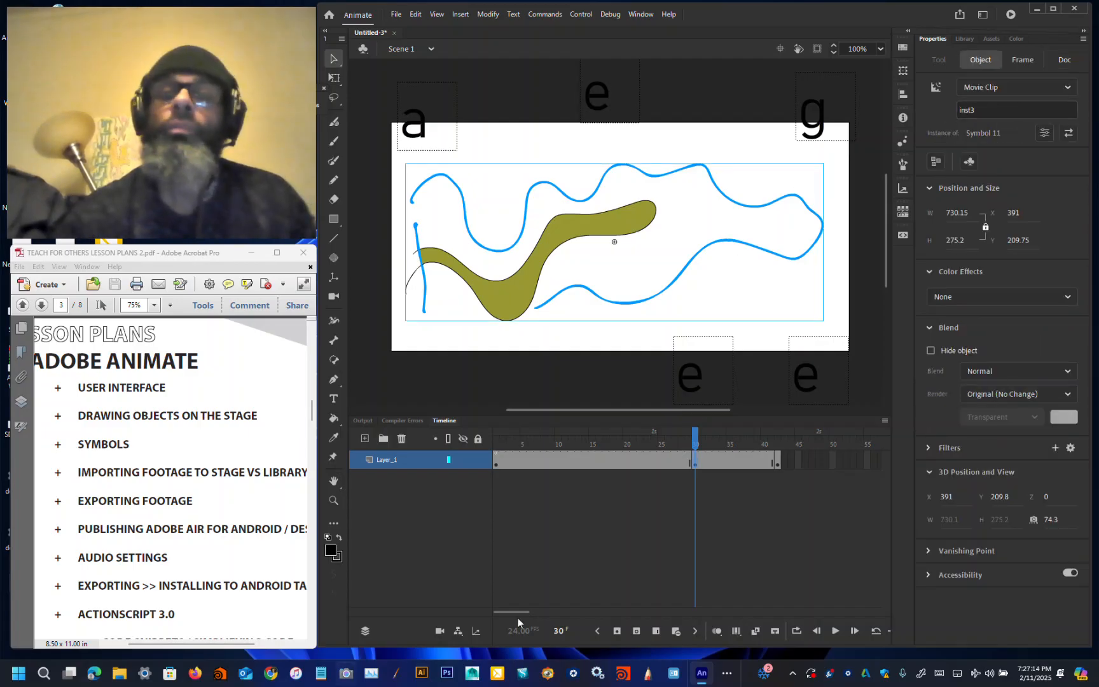
Step: On frame 1, give the drawing's movie clip the instance name inst3
left_click(497, 465)
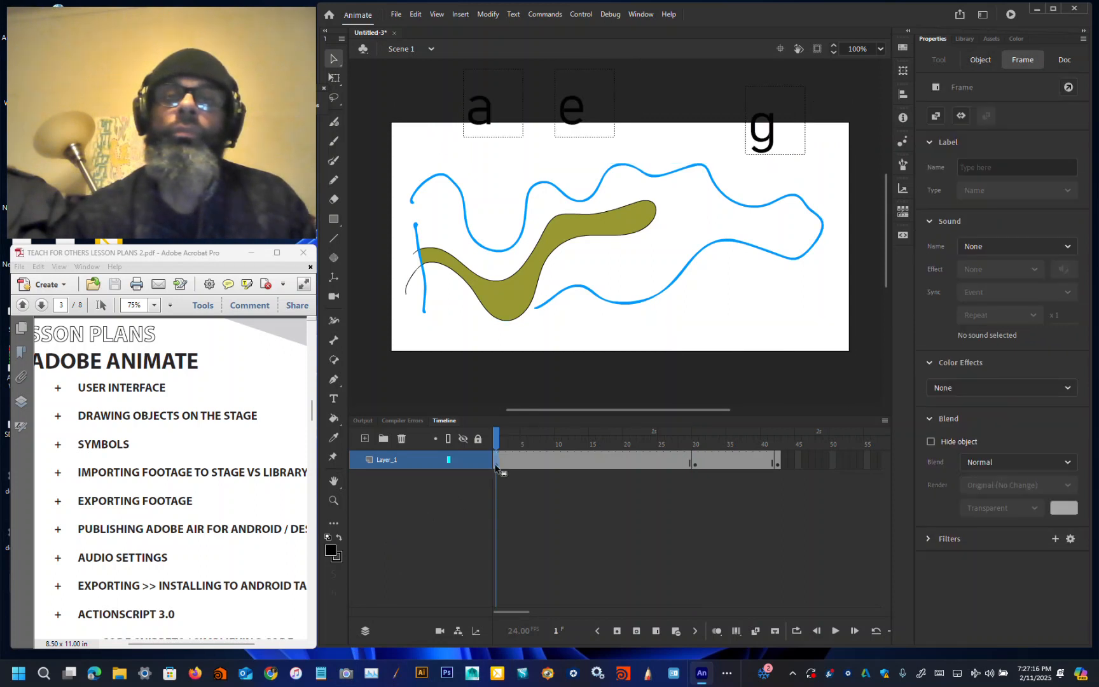
left_click(560, 344)
left_click(580, 290)
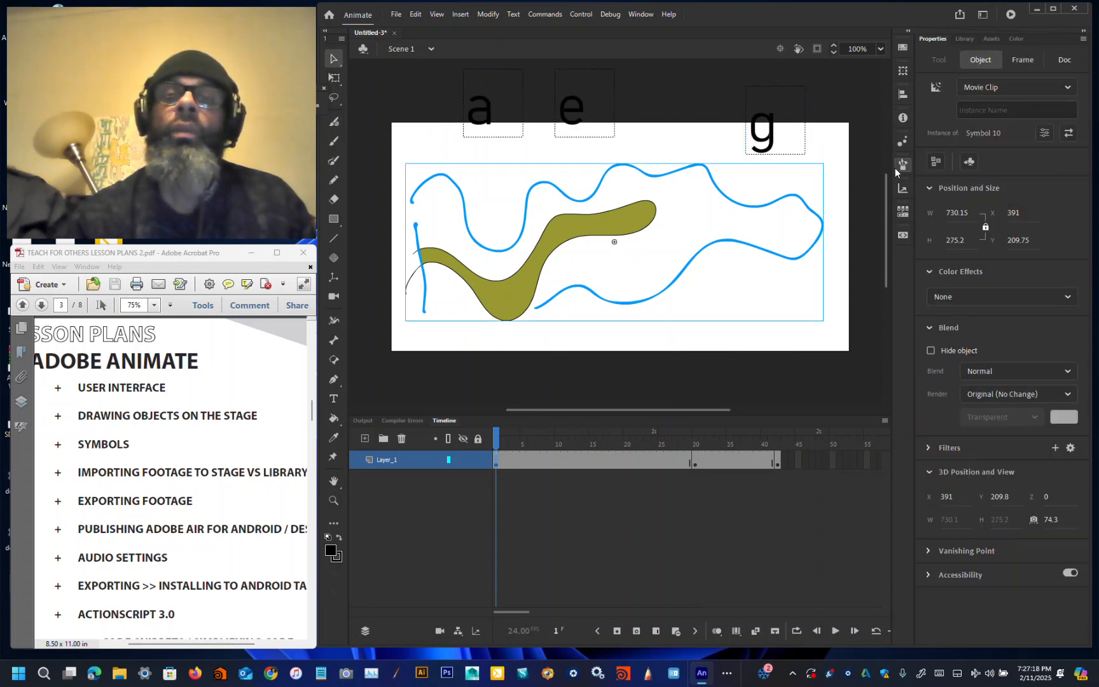
left_click(1000, 109)
type("inst3")
key("Return")
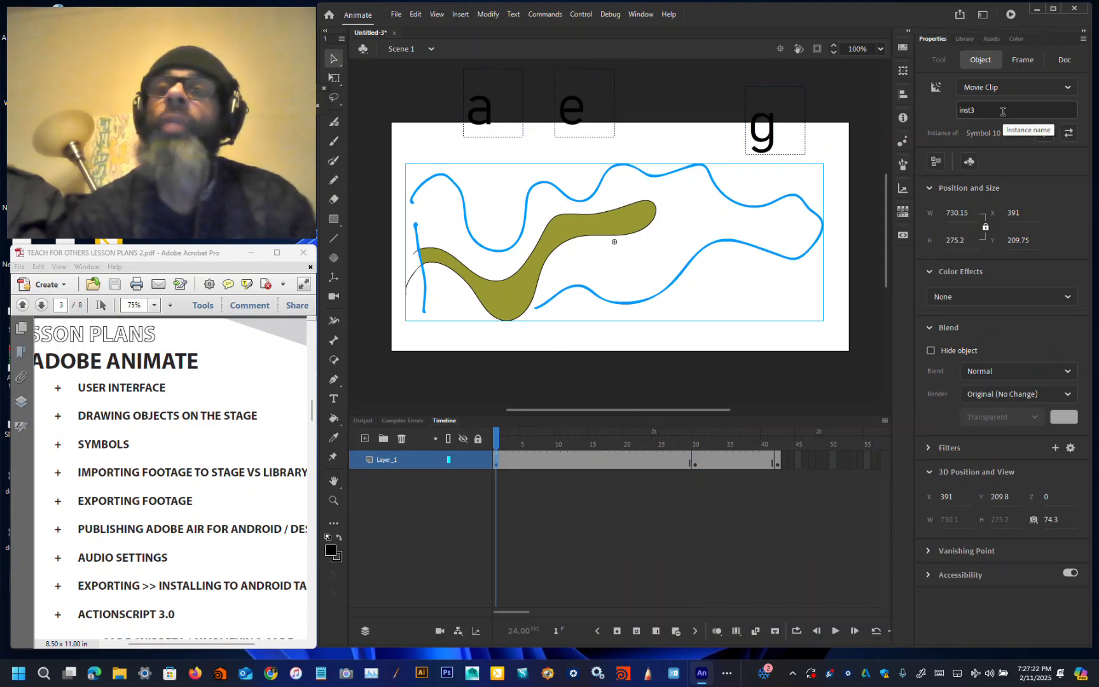
left_click(672, 340)
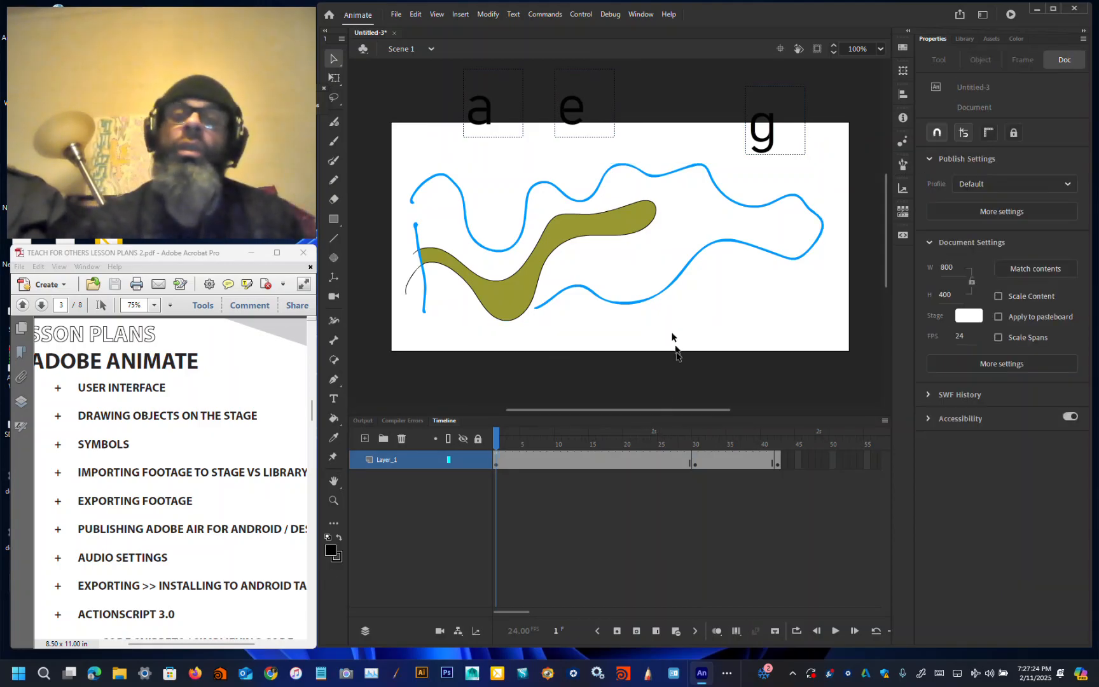
right_click(596, 460)
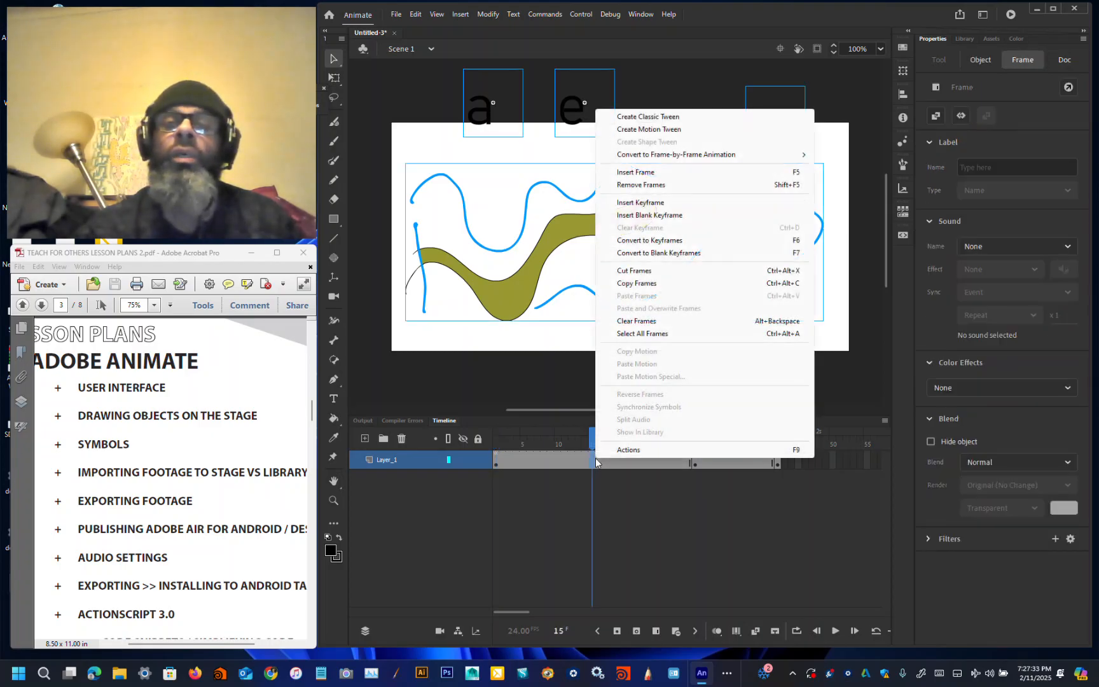
left_click(668, 117)
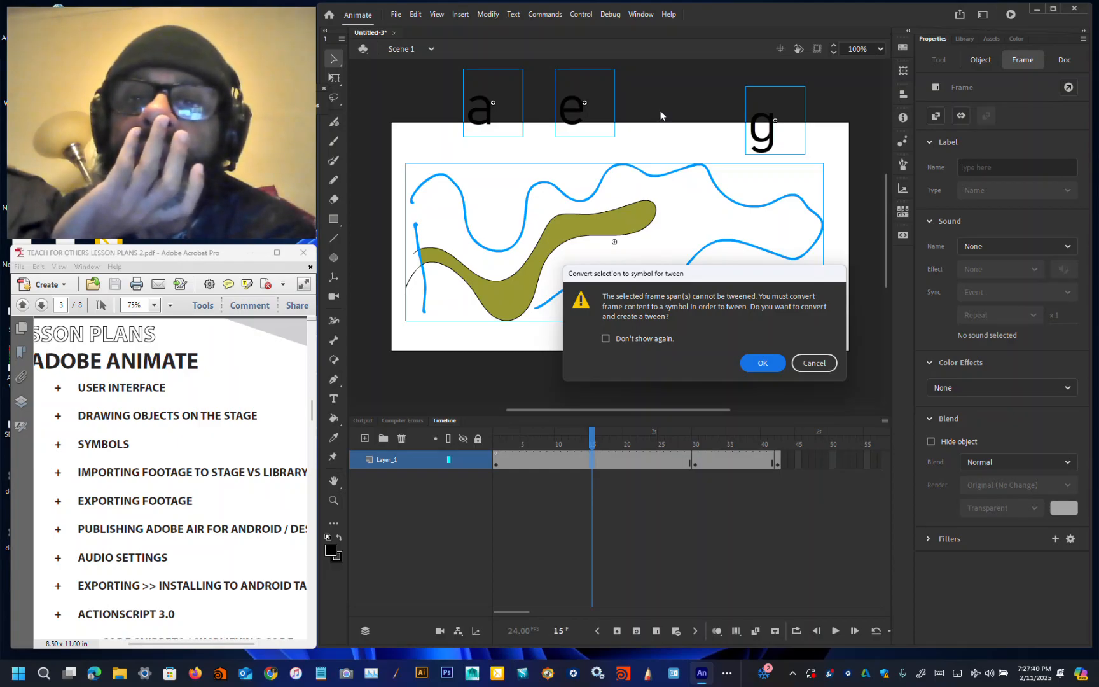
left_click(801, 367)
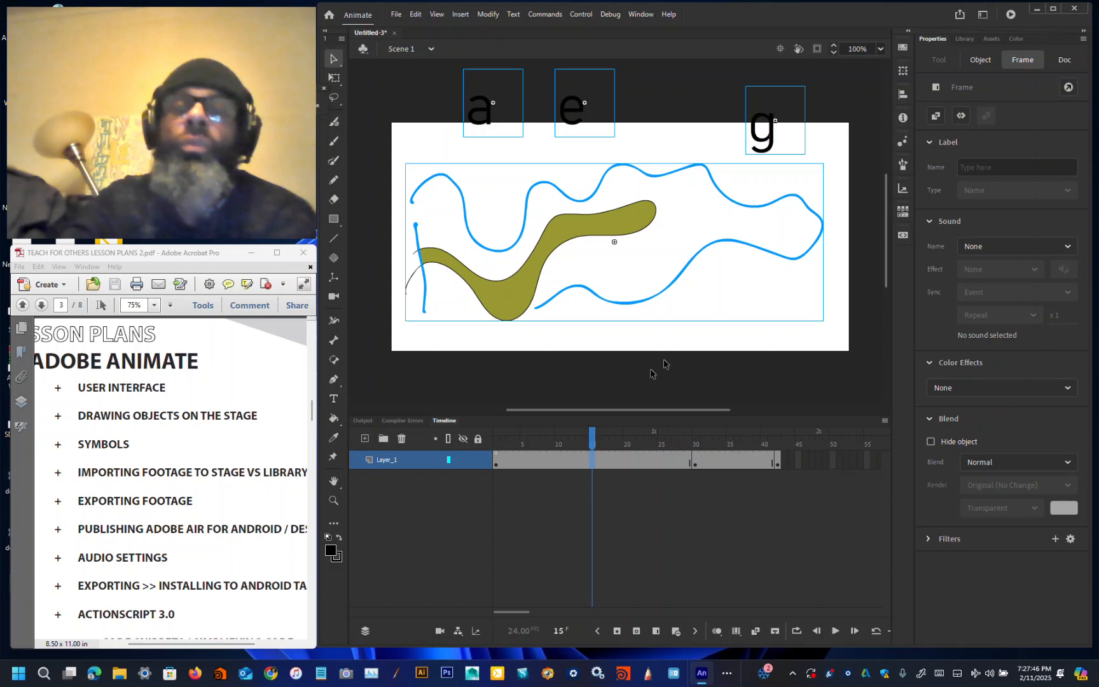
Step: Show Layer_1 as outlines and compare the instance positions on frames 30 and 42
left_click(449, 460)
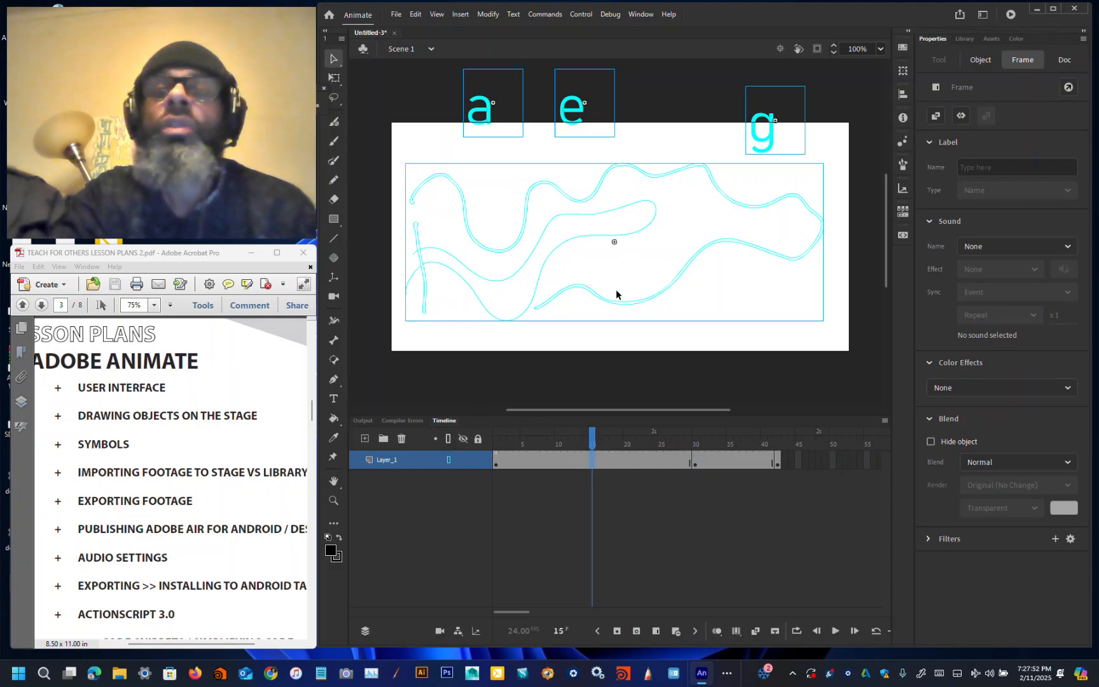
scroll(616, 293, "down", 4)
scroll(616, 292, "up", 6)
scroll(618, 295, "up", 2)
scroll(619, 295, "down", 8)
scroll(619, 296, "left", 3)
scroll(619, 296, "up", 4)
key("ctrl+minus")
key("ctrl+minus")
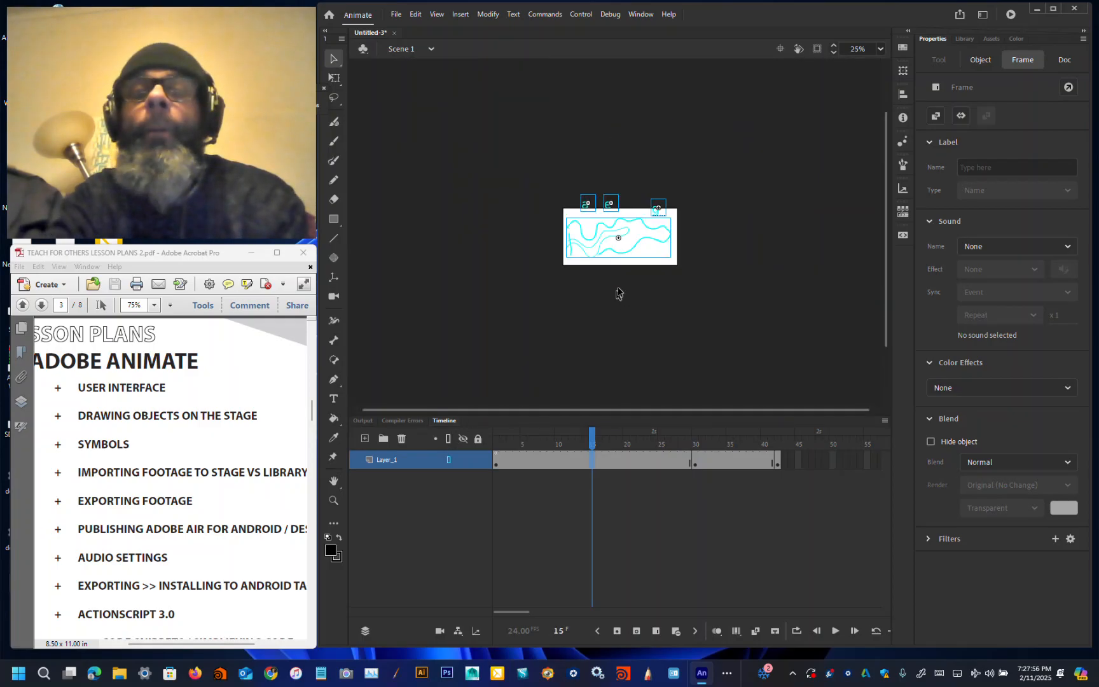
left_click(697, 467)
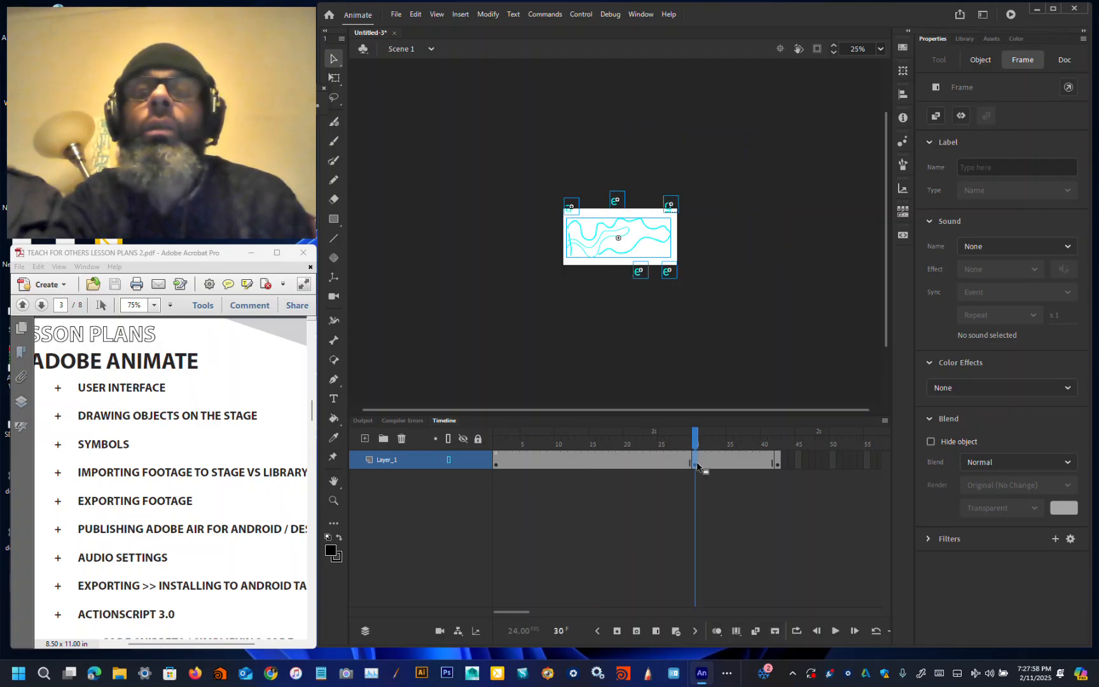
left_click(778, 464)
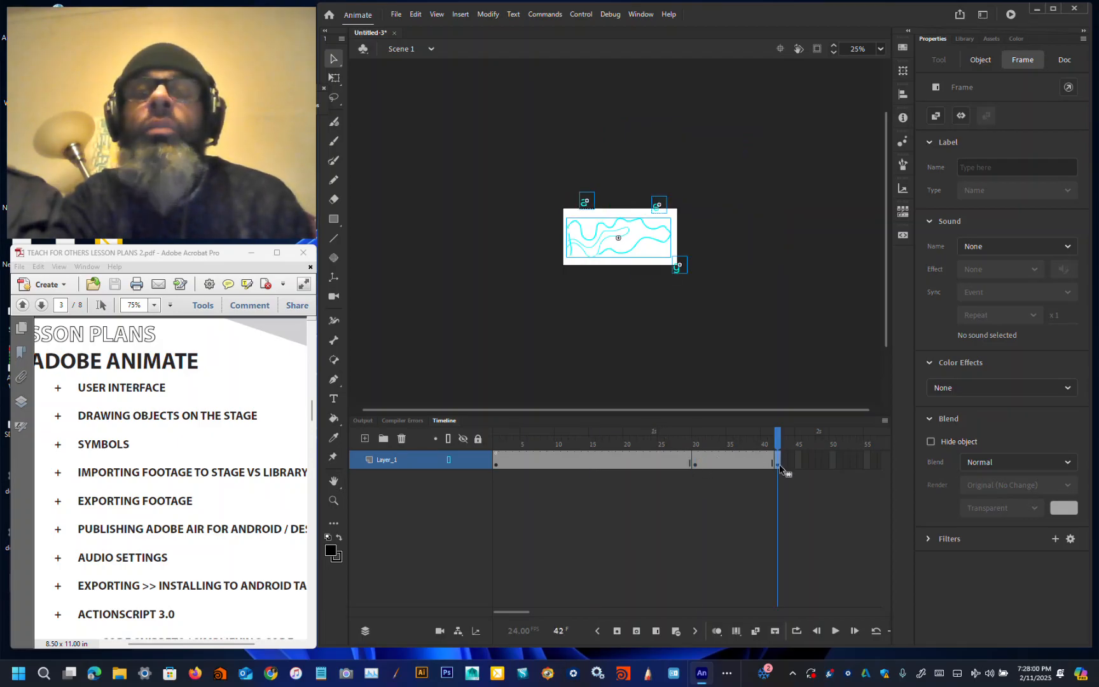
left_click(696, 468)
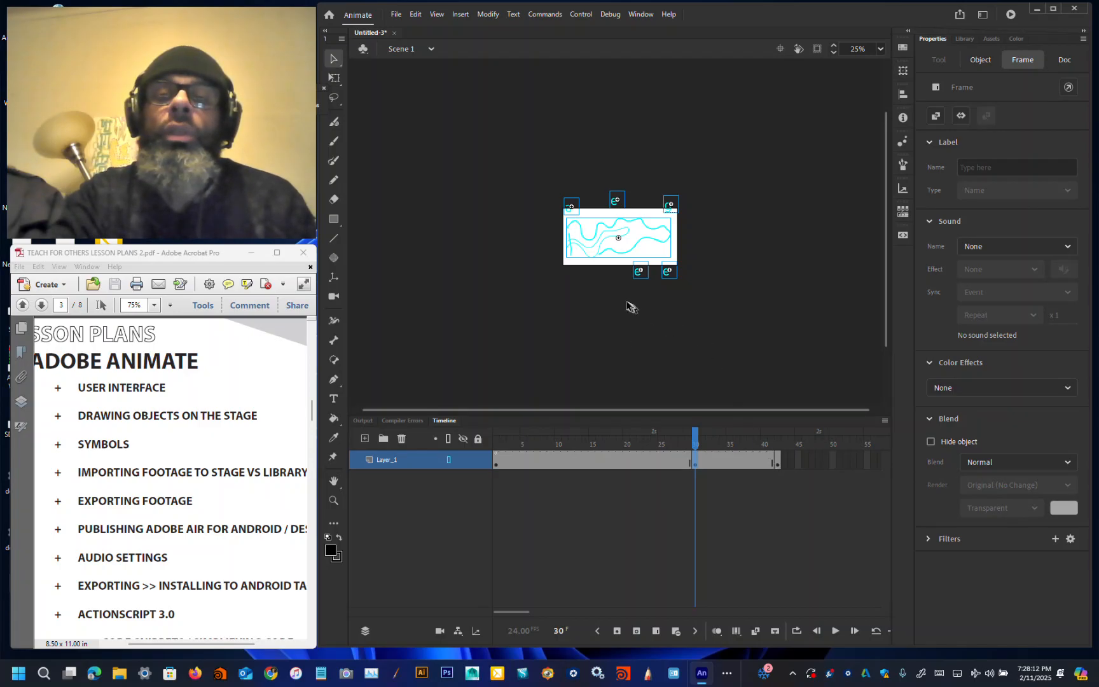
left_click_drag(622, 305, 721, 265)
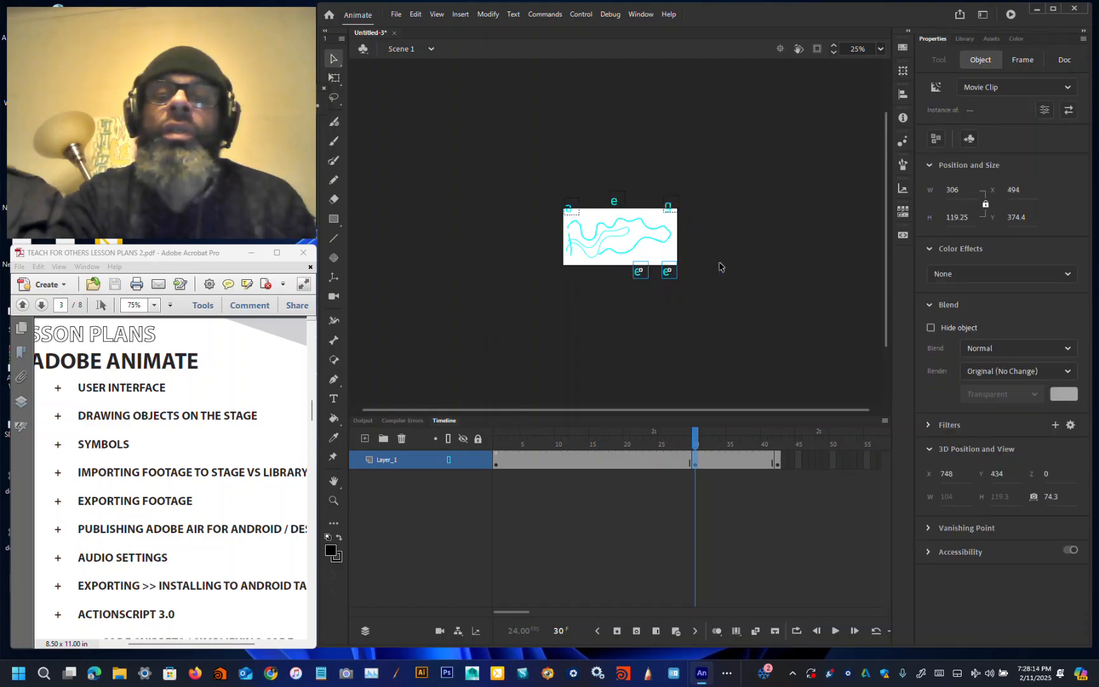
left_click(721, 265)
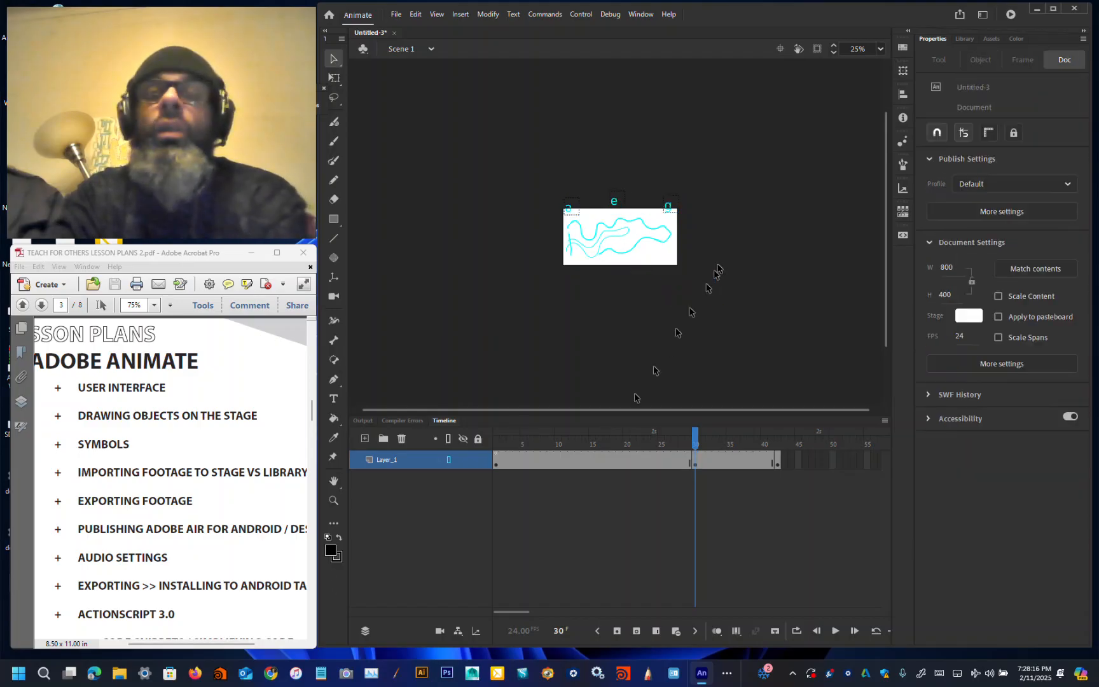
right_click(573, 463)
left_click(652, 119)
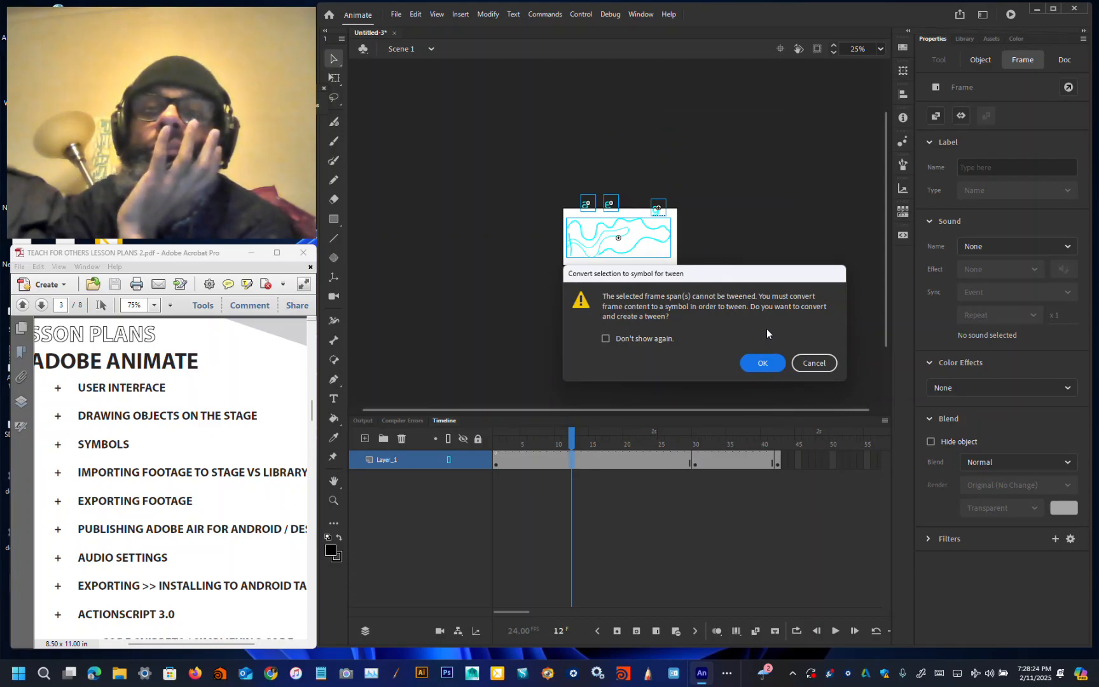
left_click(821, 364)
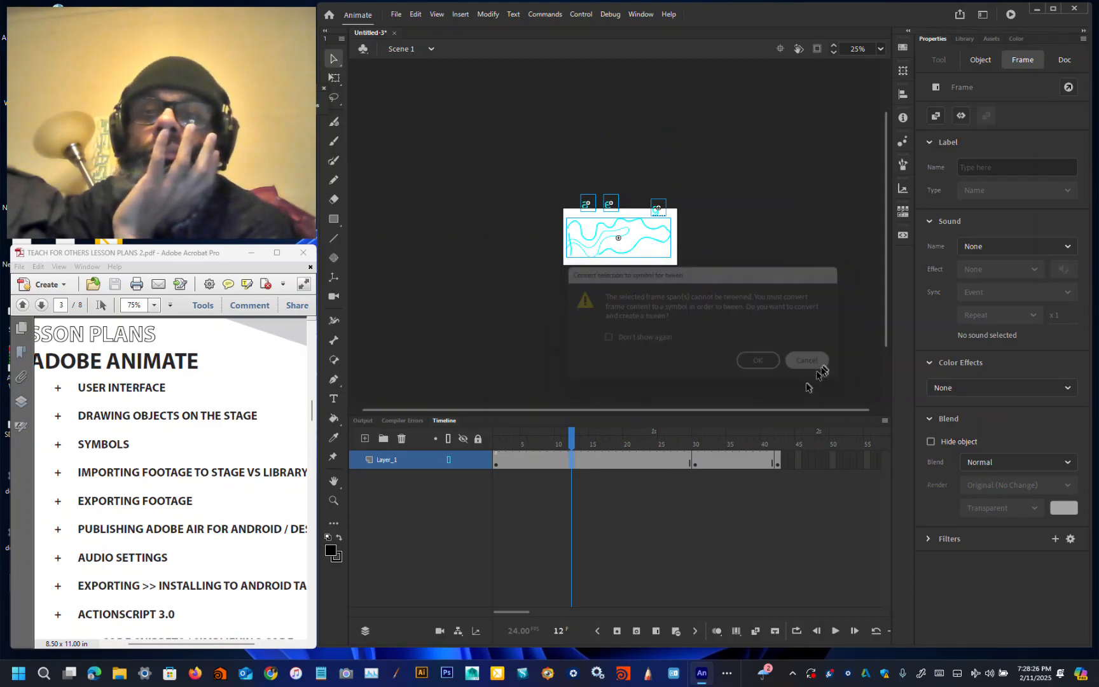
Step: Step through frames 1, 16, 30 and 42, selecting the drawing's movie clip on each to examine its instance properties
left_click(776, 462)
left_click(728, 471)
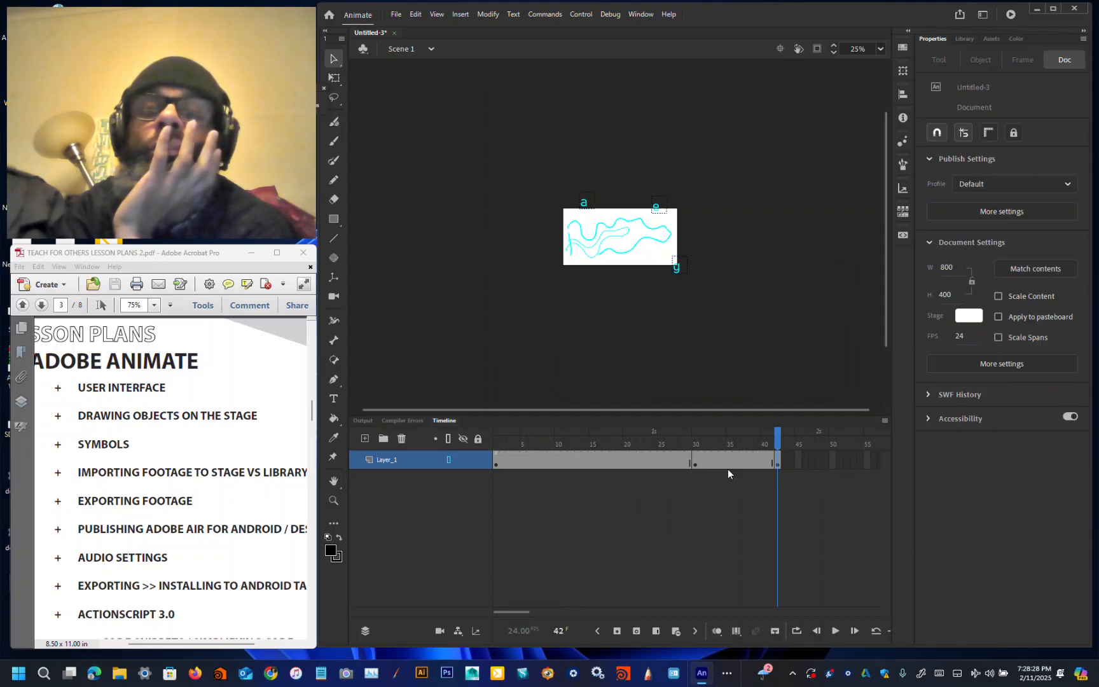
left_click(696, 463)
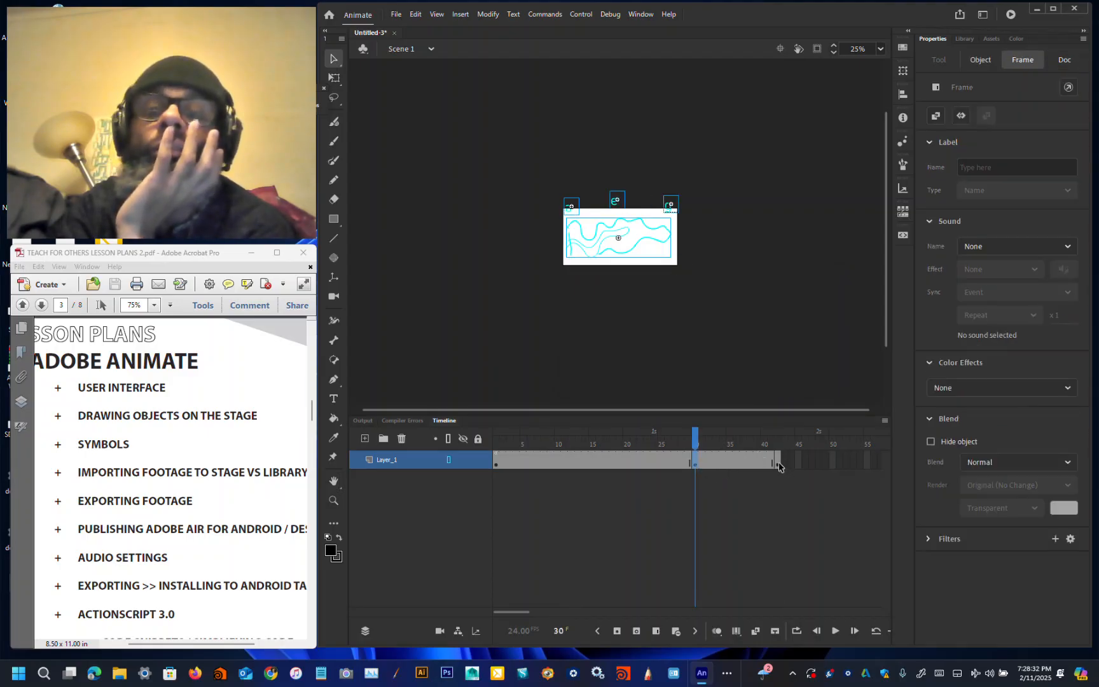
left_click(777, 461)
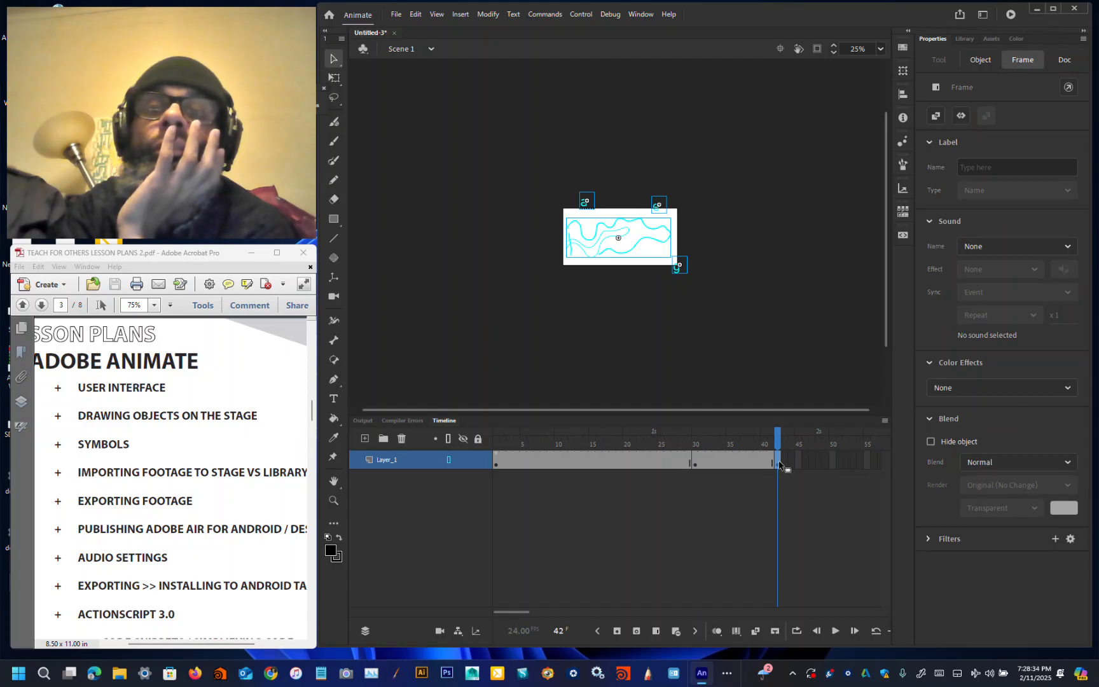
left_click(696, 463)
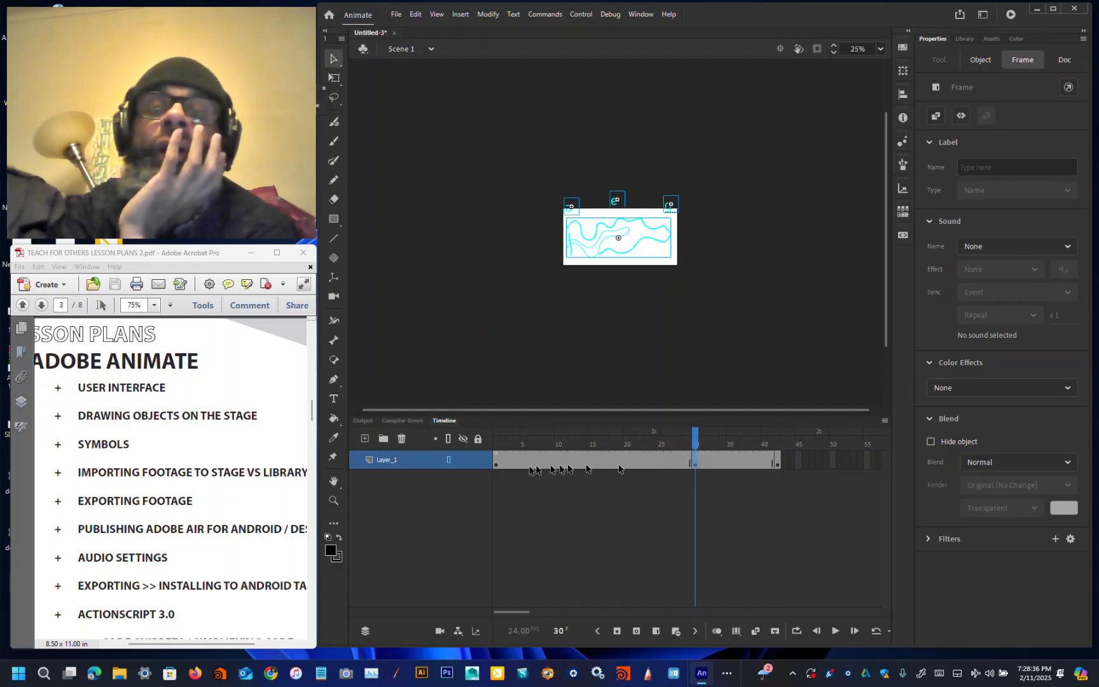
left_click(497, 464)
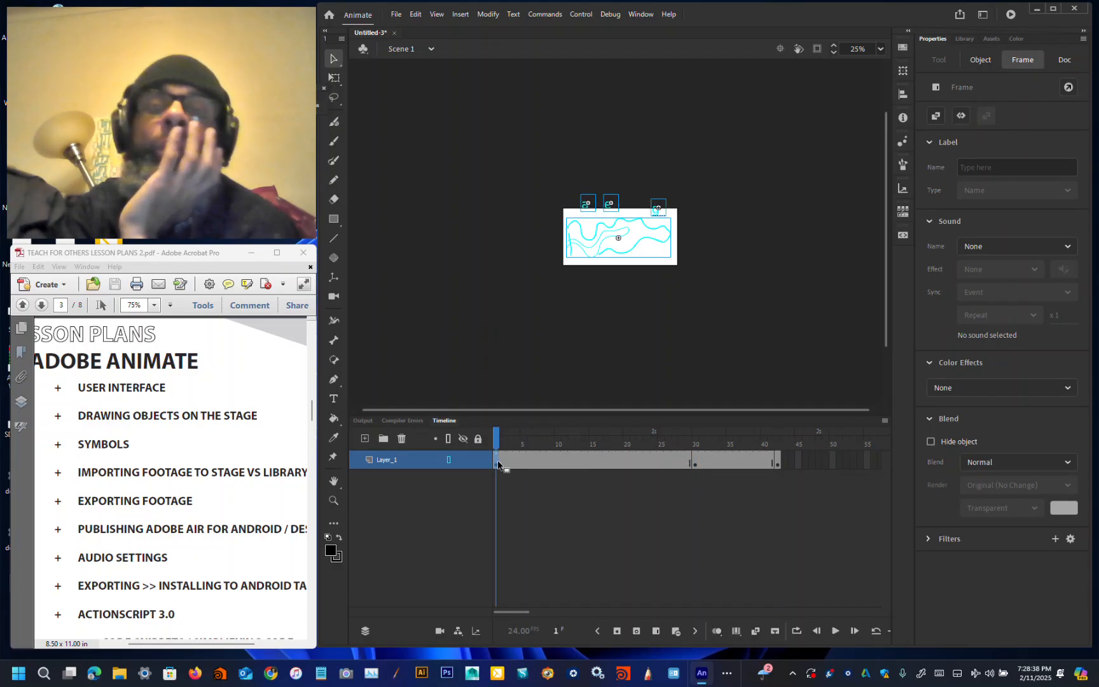
left_click(694, 463)
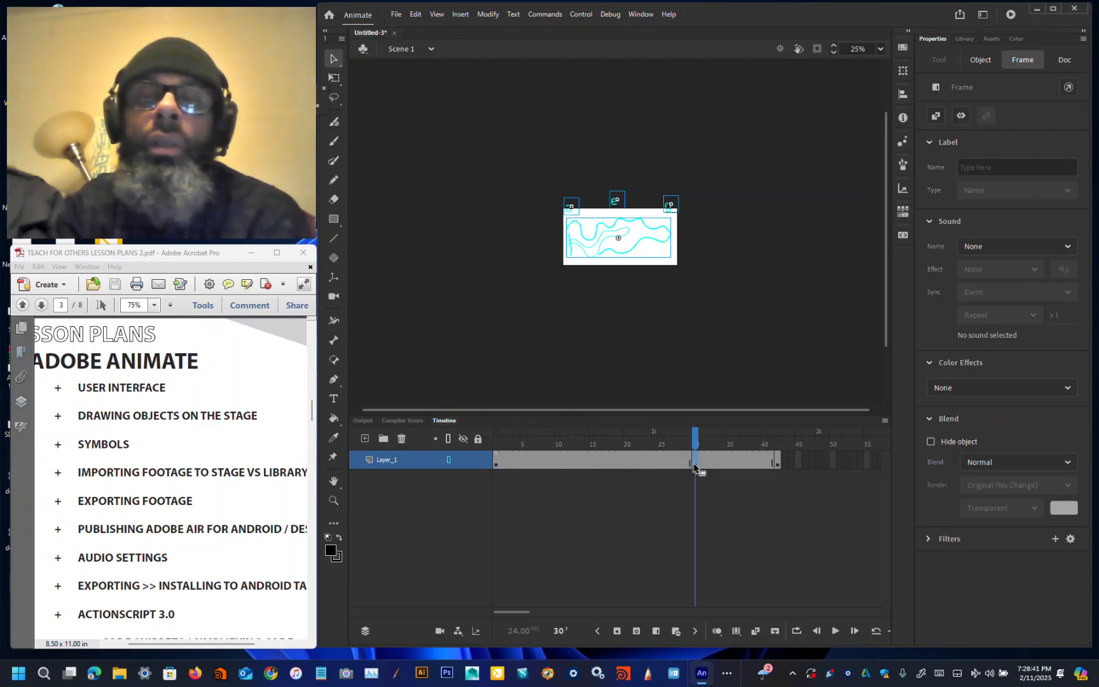
left_click(777, 460)
left_click(601, 464)
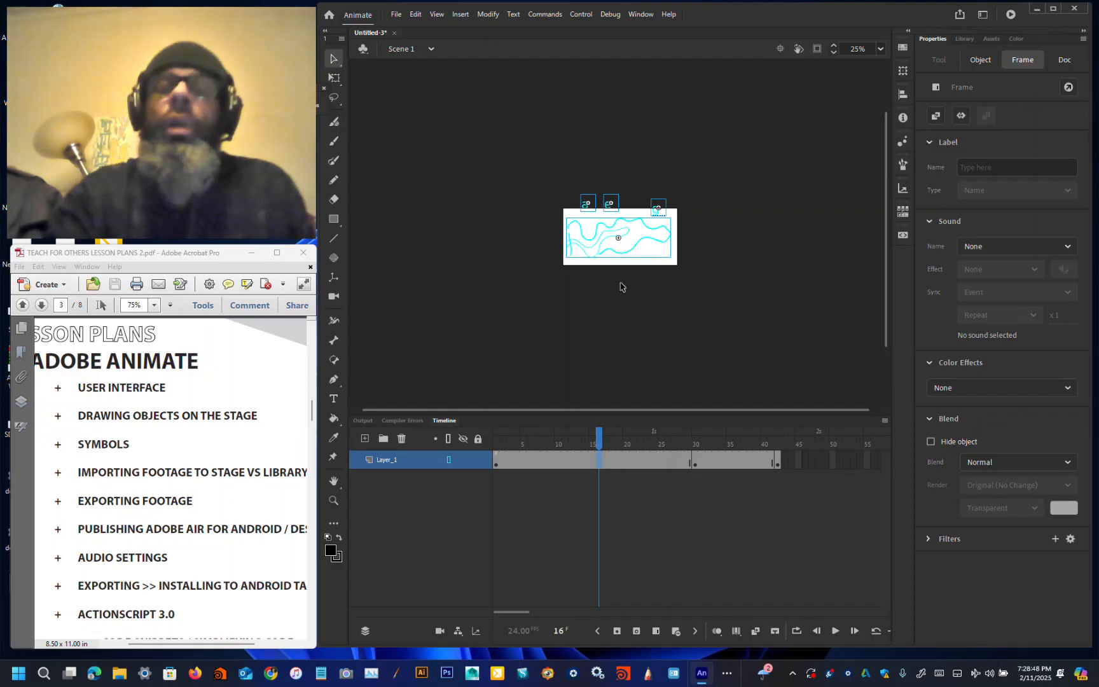
left_click(635, 238)
left_click(644, 245)
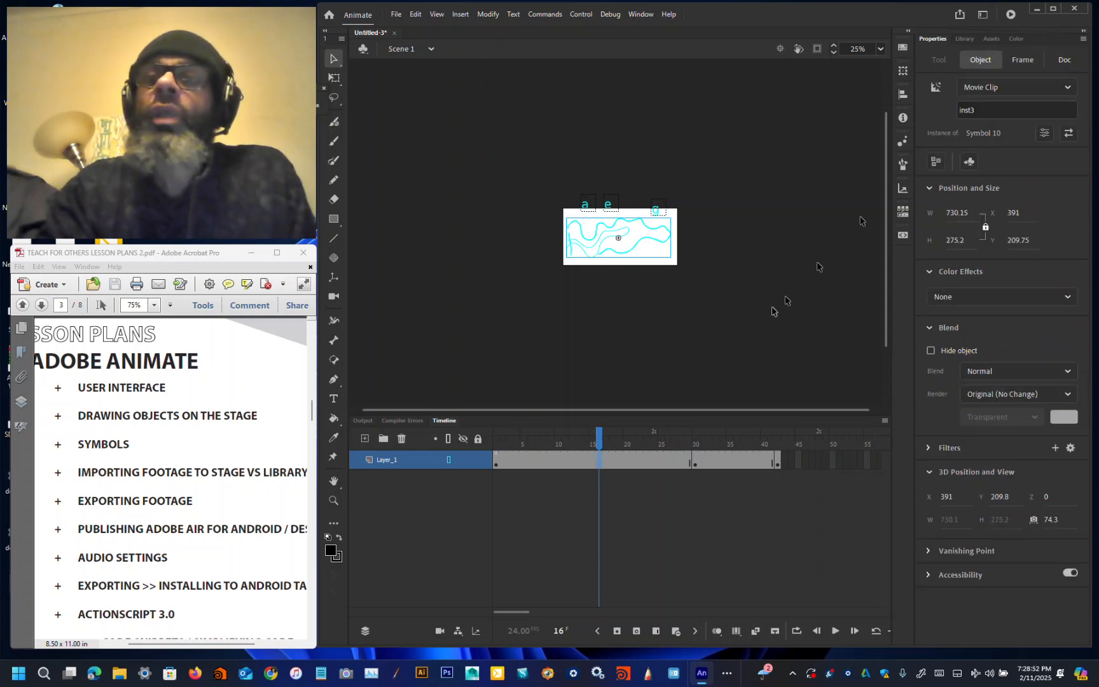
left_click(694, 468)
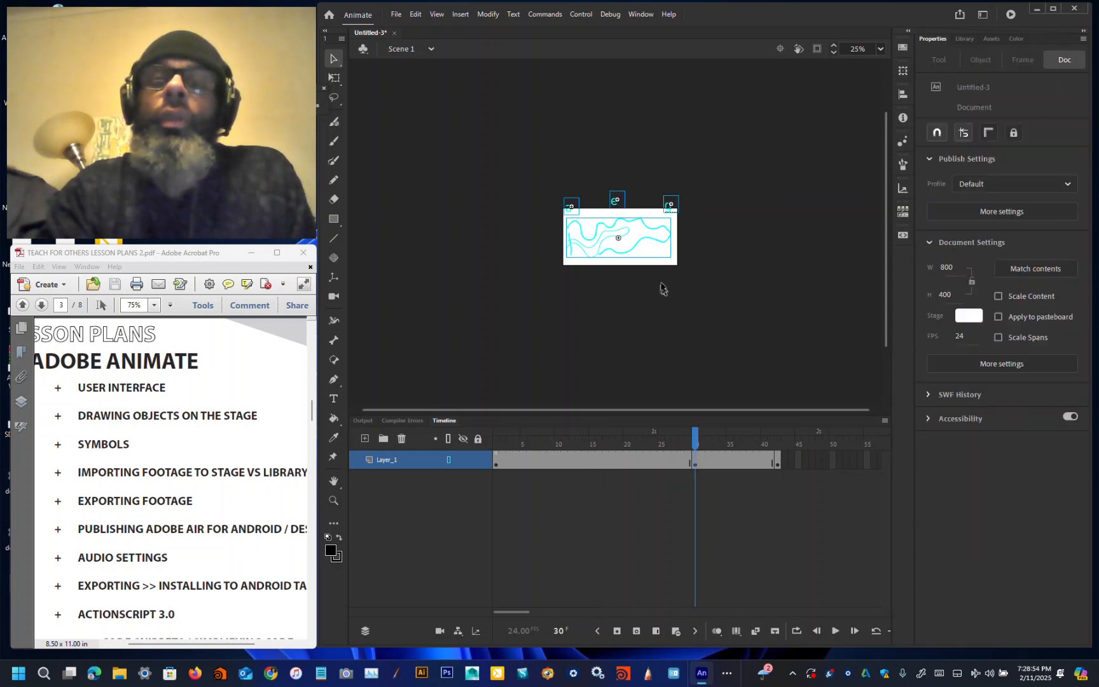
left_click(648, 240)
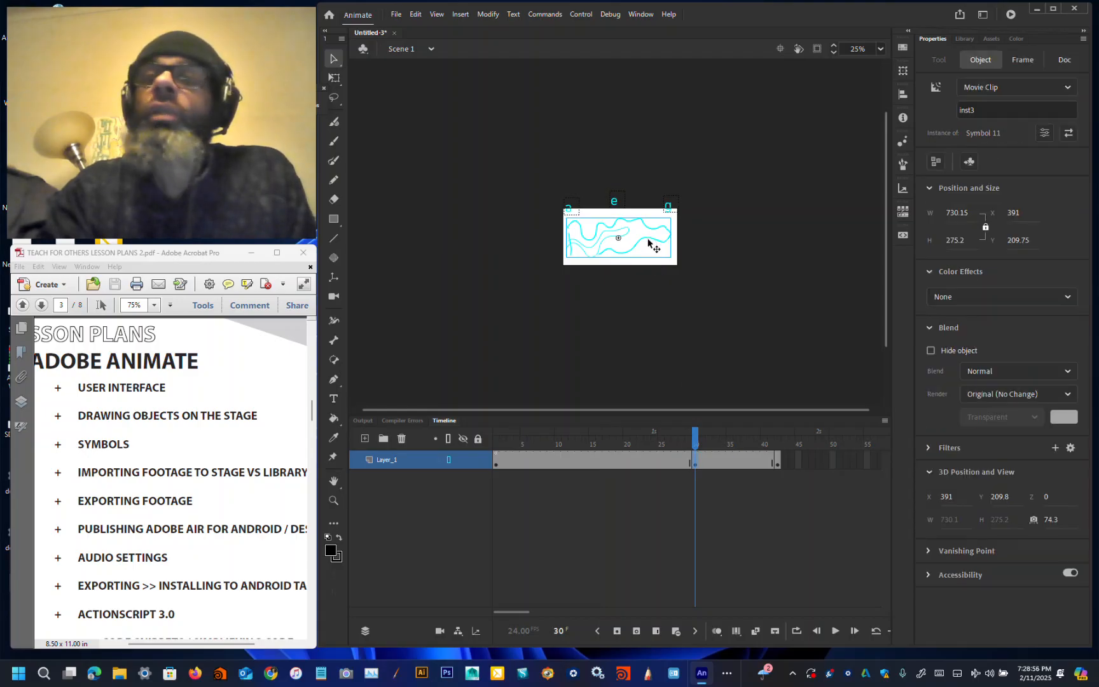
left_click(572, 321)
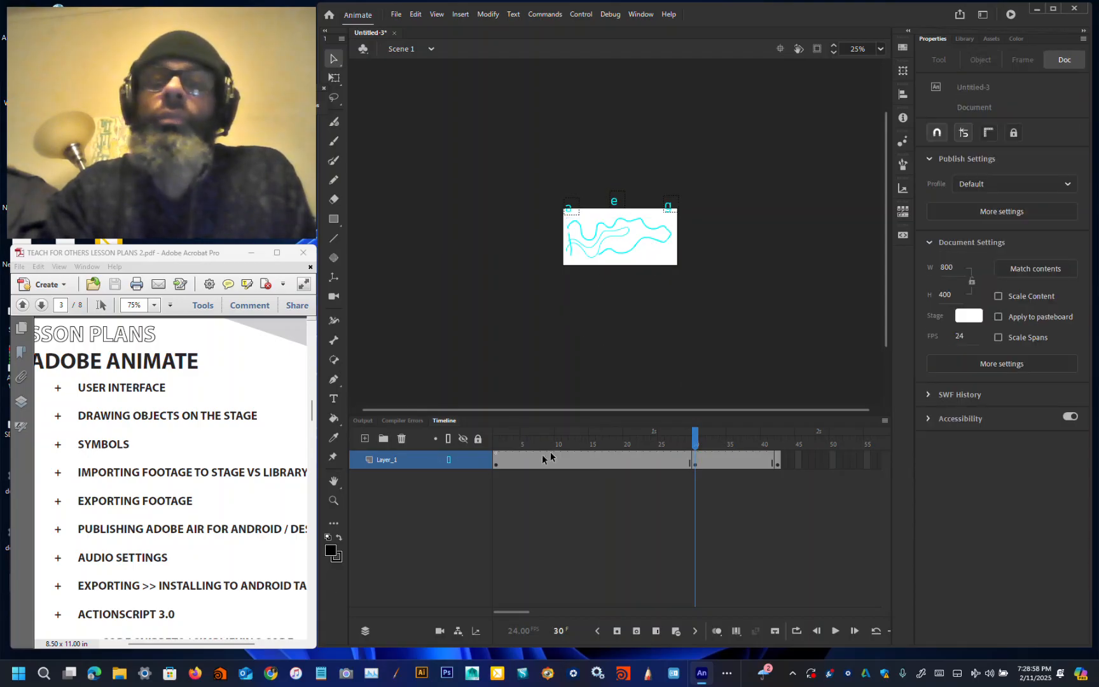
left_click(496, 465)
left_click(687, 258)
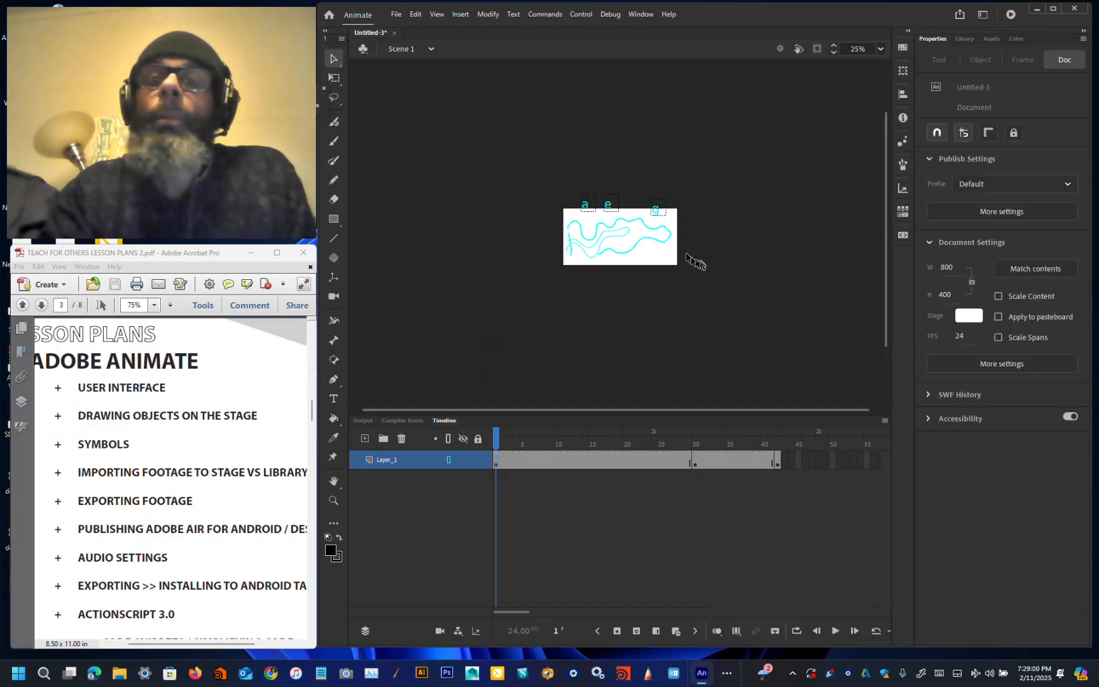
left_click(667, 245)
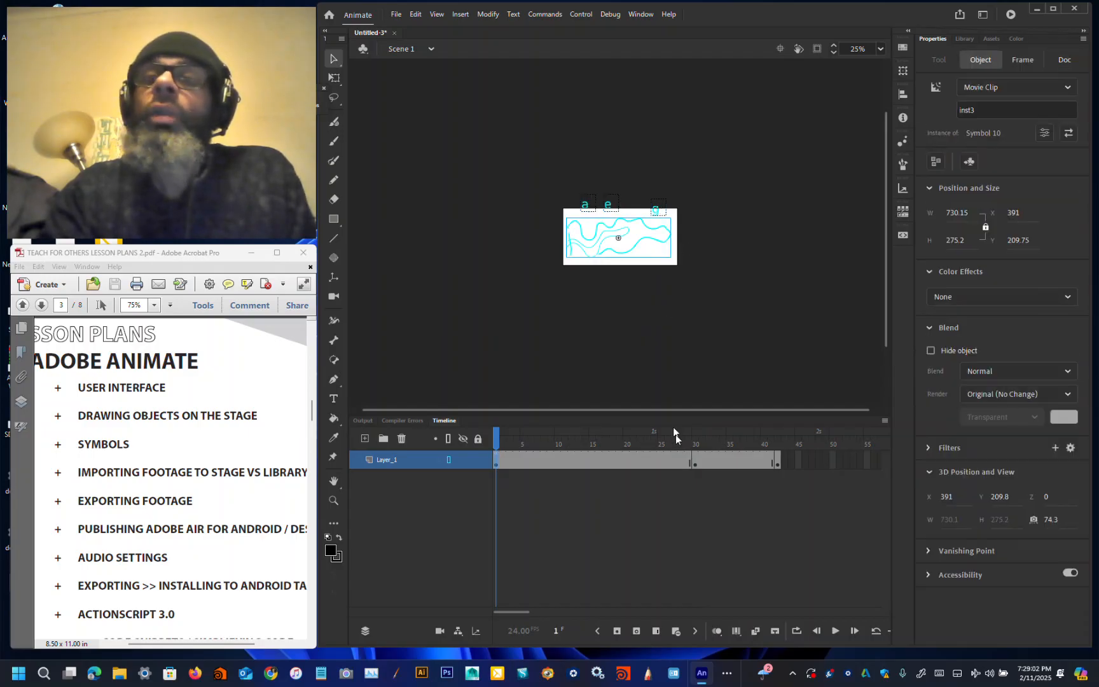
left_click(777, 463)
left_click(736, 323)
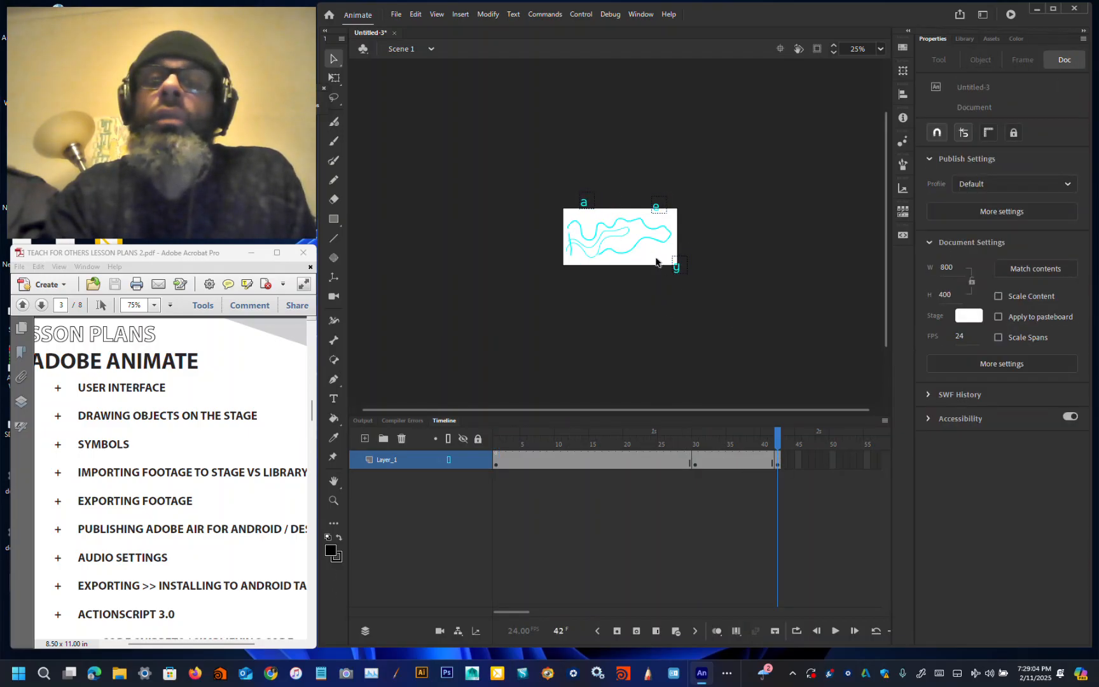
left_click(648, 240)
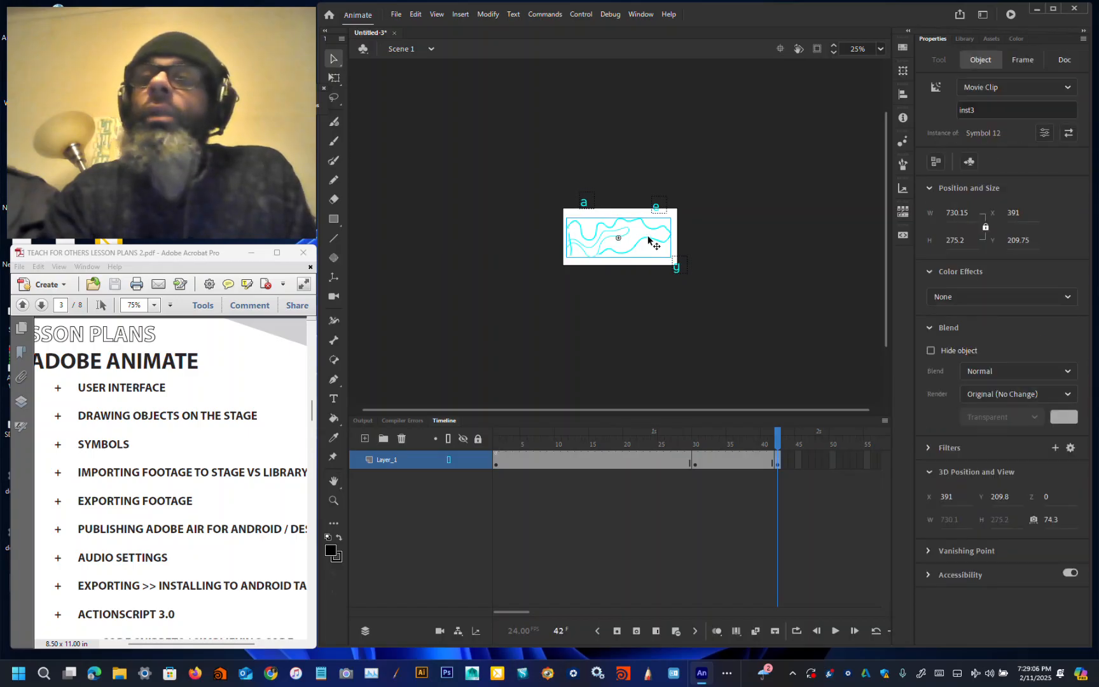
left_click(772, 224)
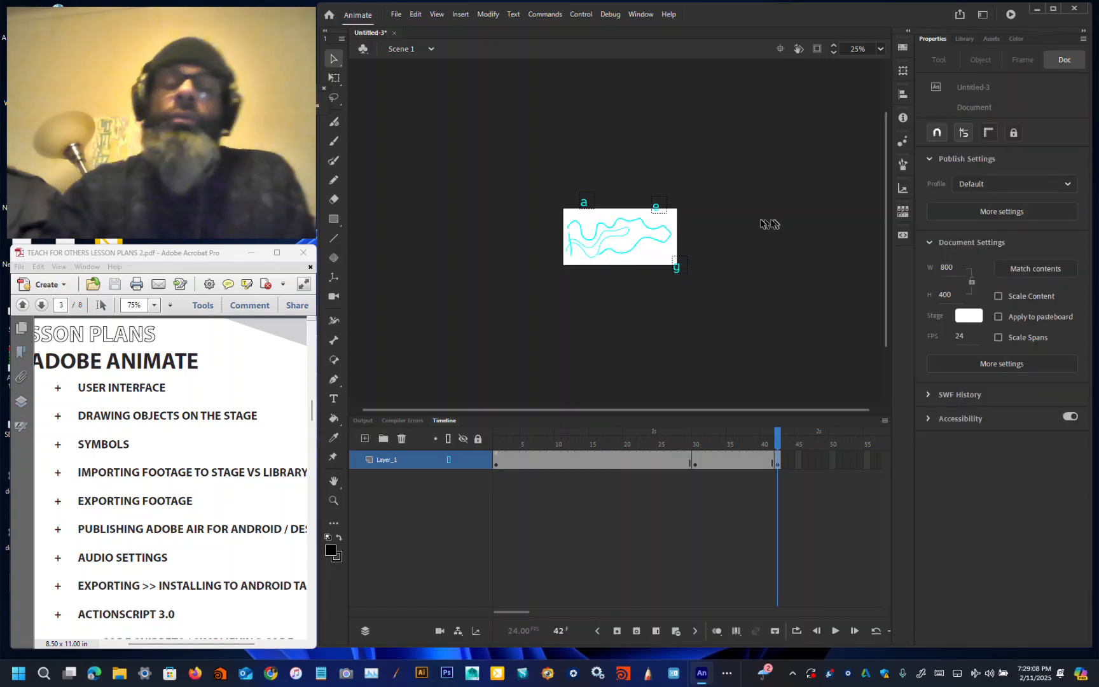
Step: On frame 1, select all objects on the stage and distribute them to separate layers
left_click(497, 459)
left_click_drag(518, 123, 723, 348)
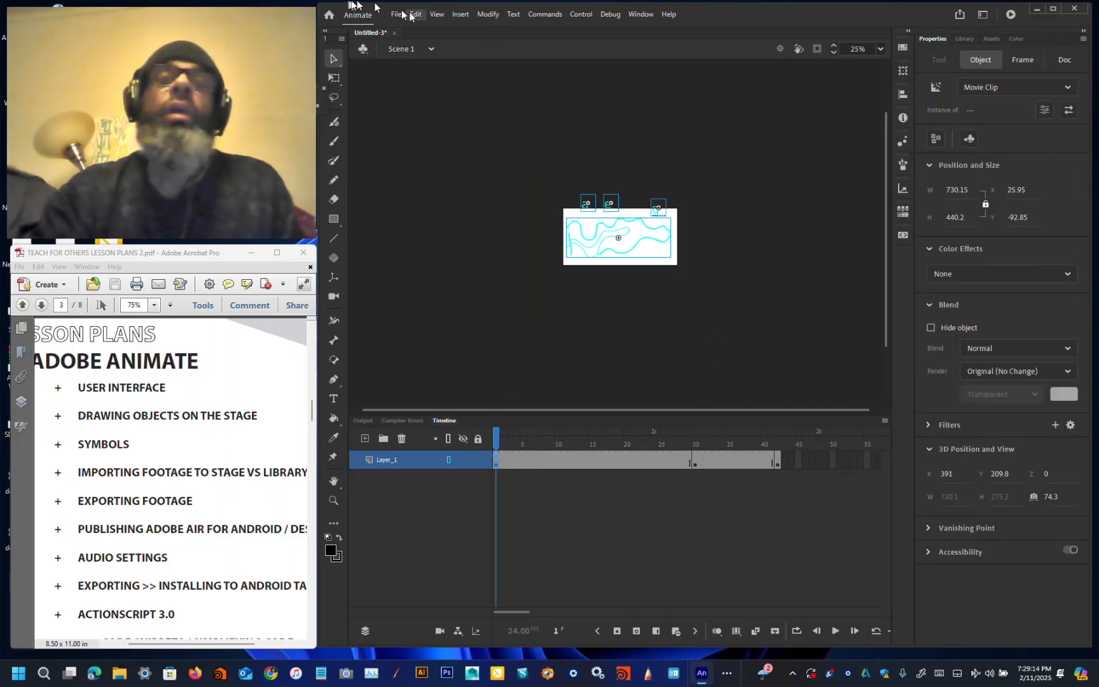
left_click(488, 14)
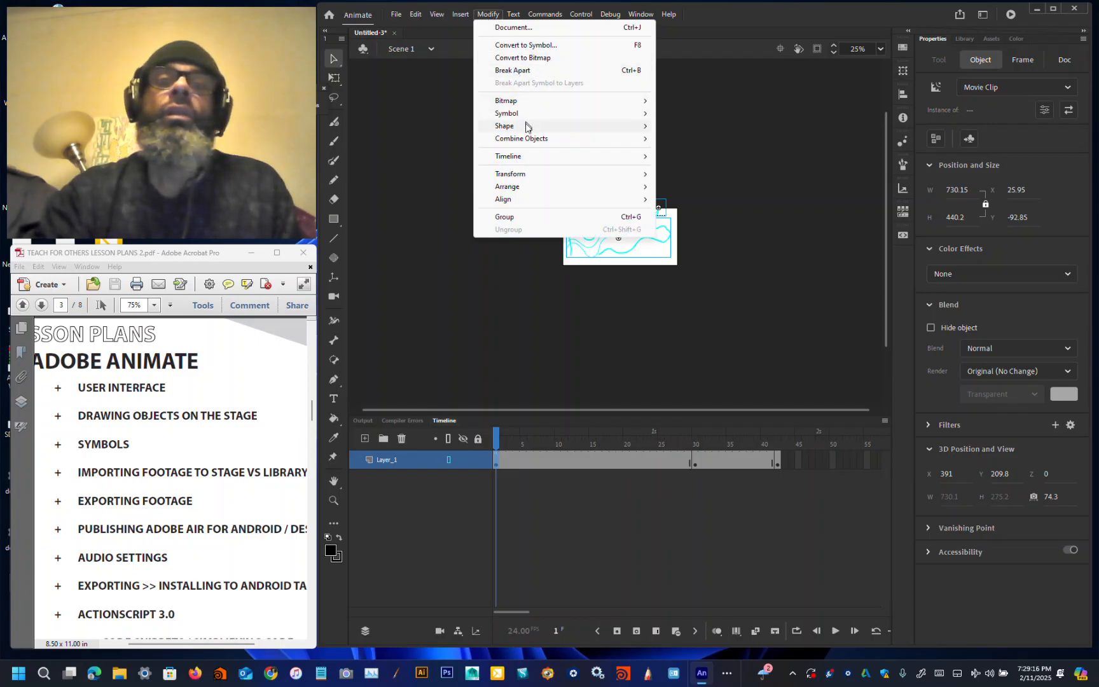
mouse_move(528, 160)
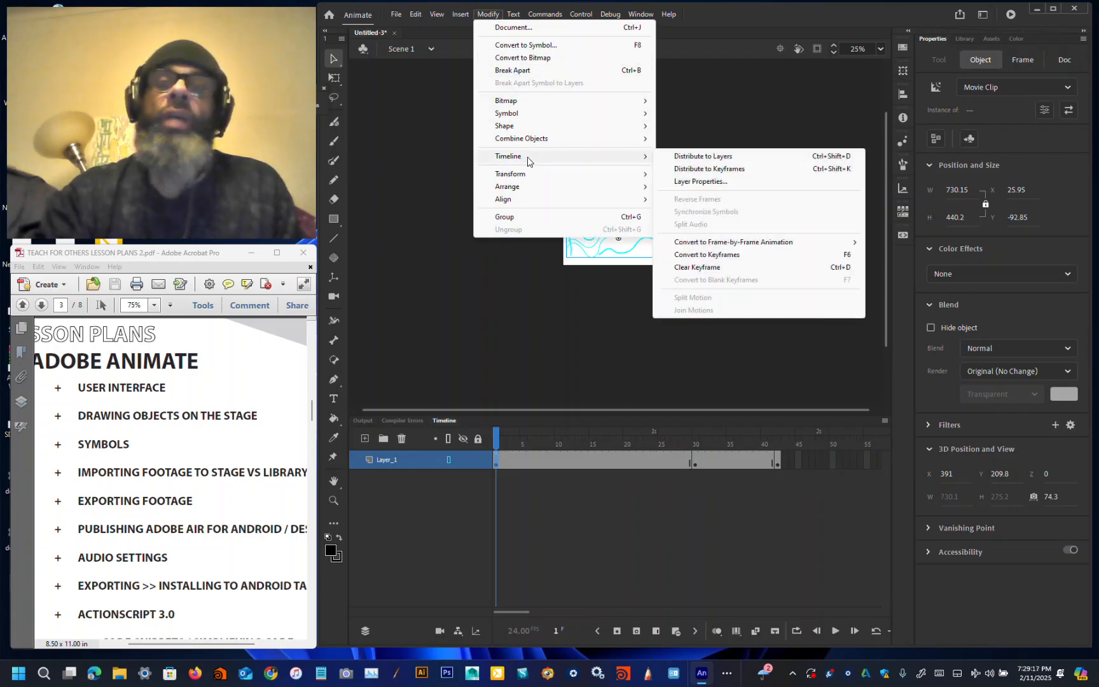
left_click(708, 159)
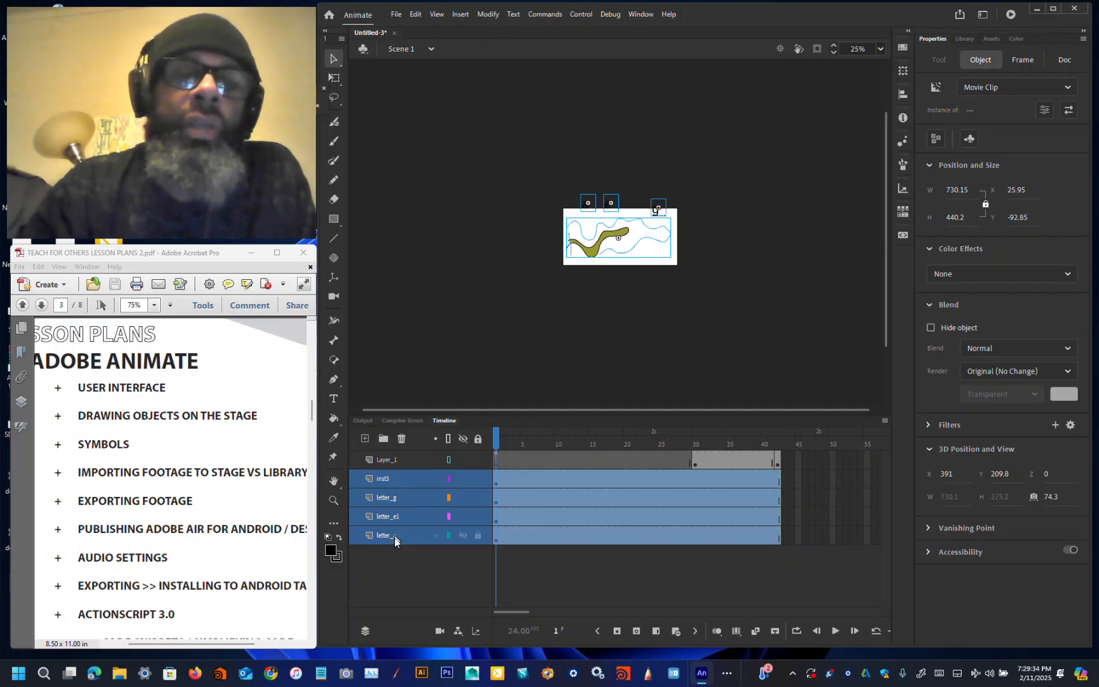
Step: Select all objects on Layer_1 at frame 30 and hide the four newly distributed layers
left_click(396, 459)
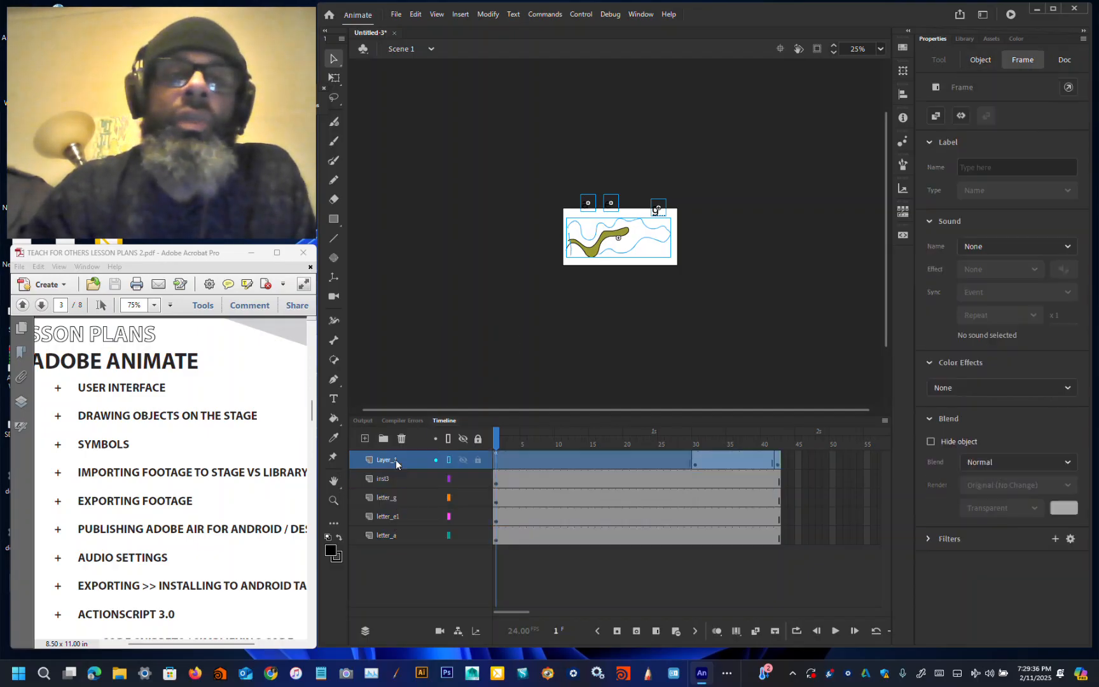
left_click(694, 464)
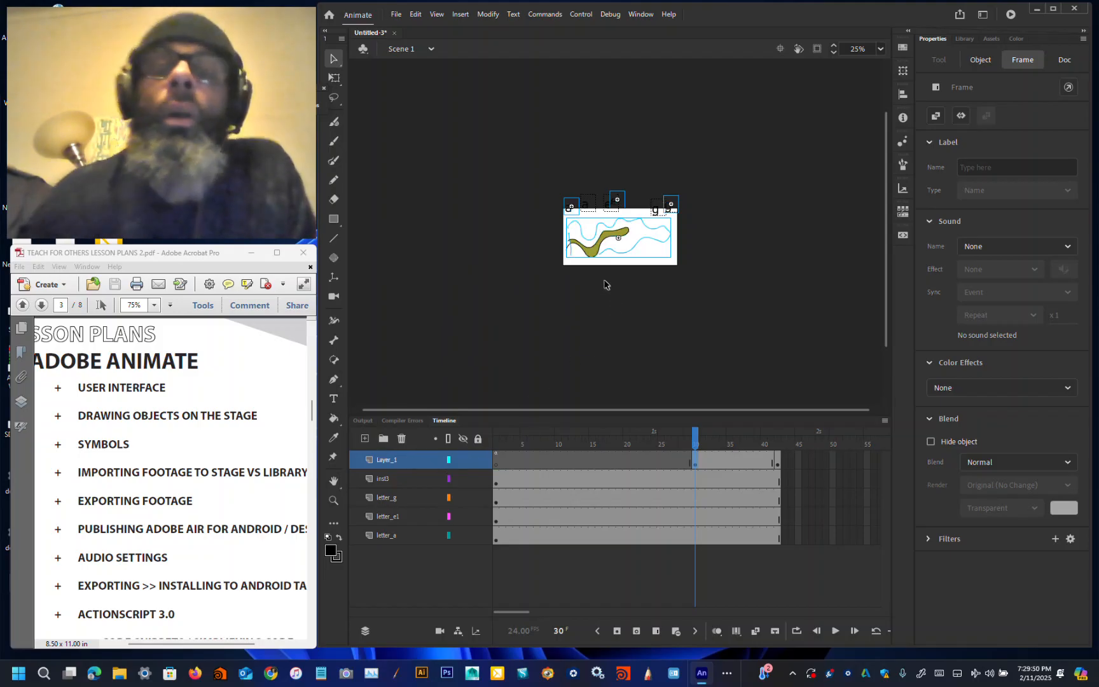
key("ctrl+equal")
key("ctrl+equal")
key("ctrl+equal")
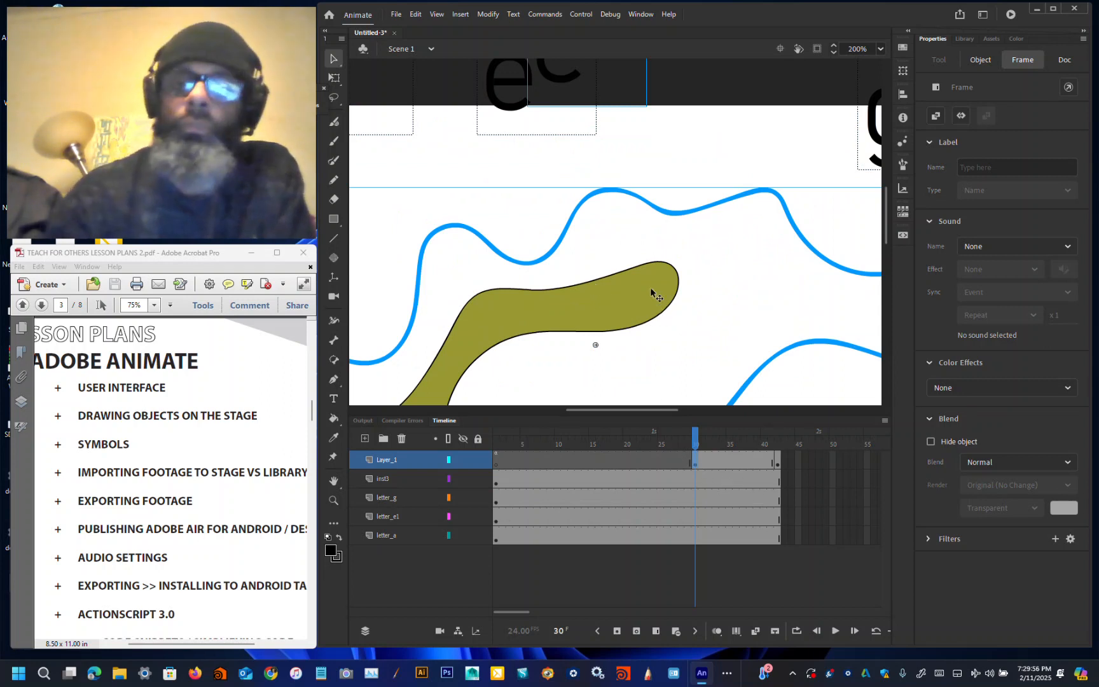
key("ctrl+minus")
key("ctrl+minus")
key("ctrl+minus")
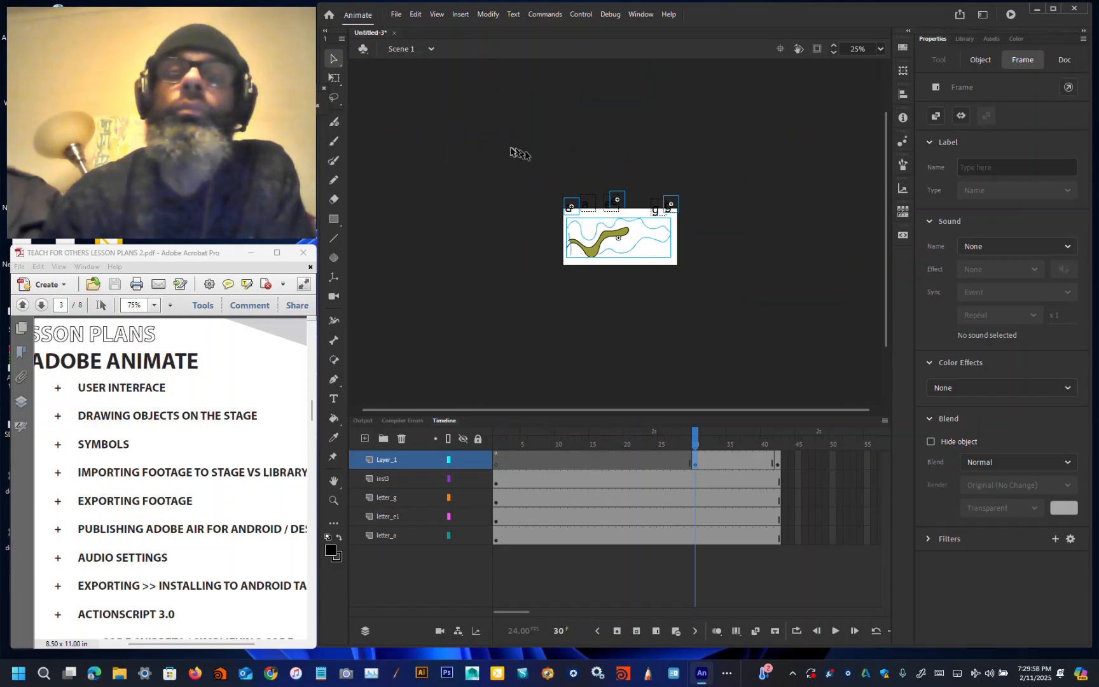
left_click_drag(512, 148, 789, 329)
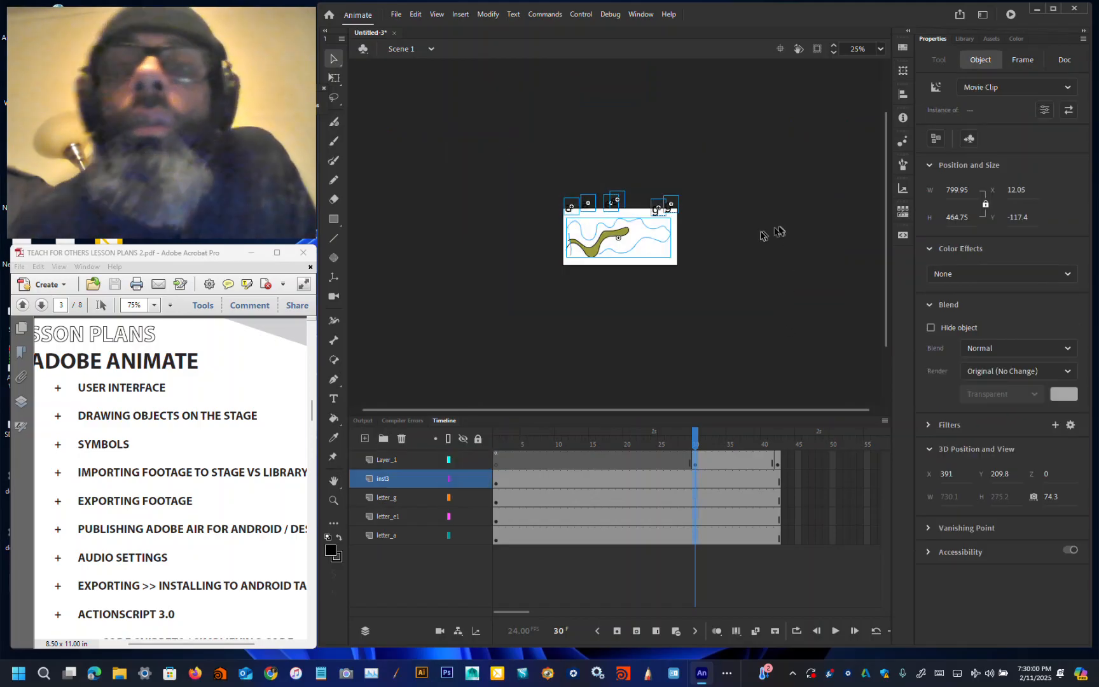
key("ctrl+equal")
key("ctrl+equal")
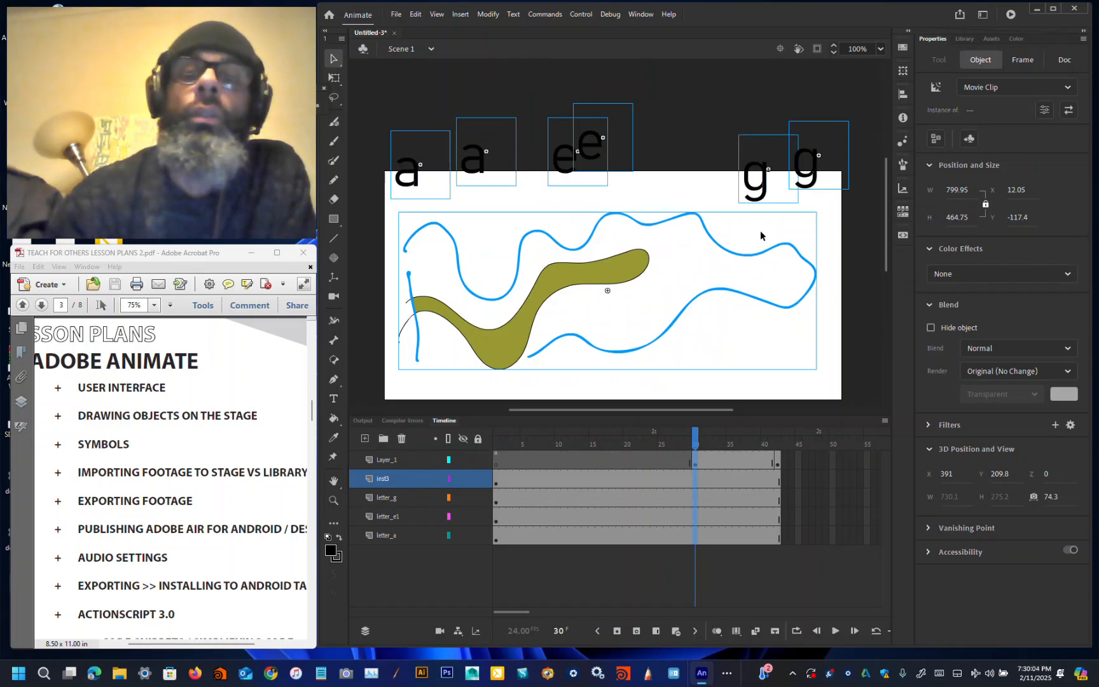
left_click_drag(463, 481, 469, 535)
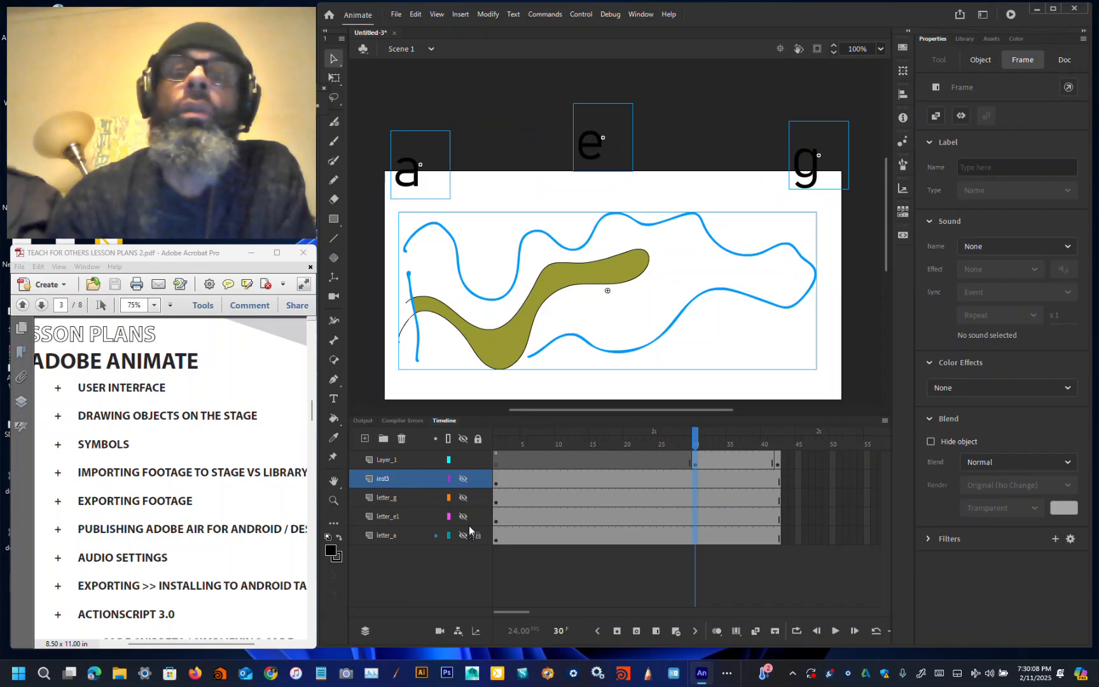
Step: Distribute the selected frame 30 objects of Layer_1 to separate layers
left_click(489, 14)
mouse_move(531, 136)
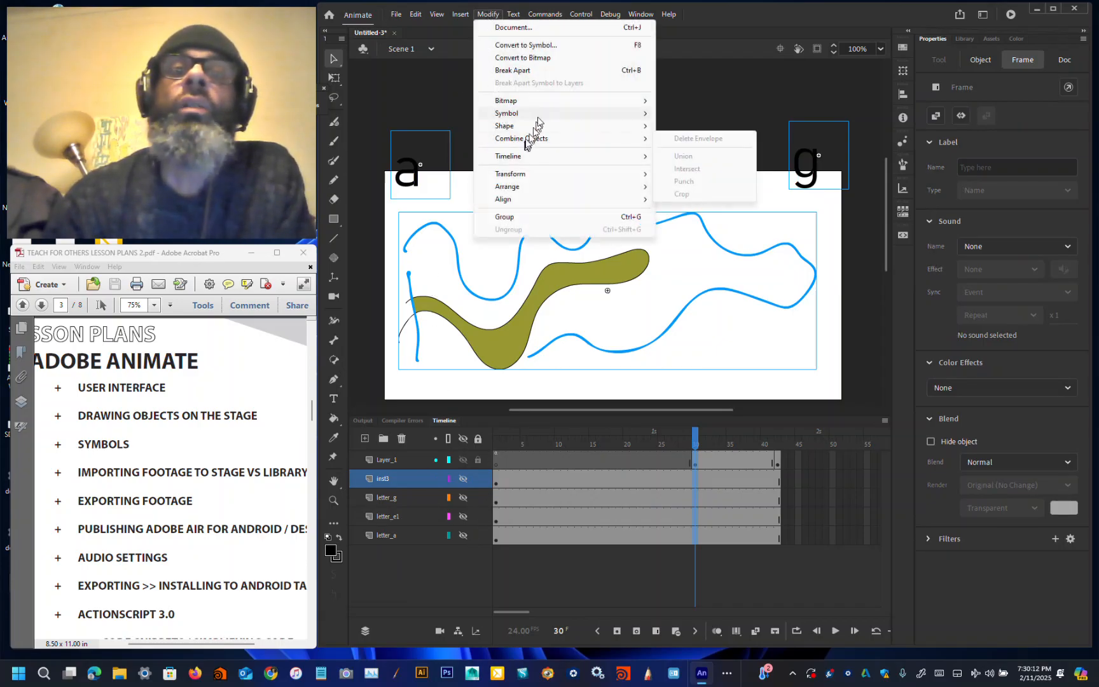
mouse_move(553, 159)
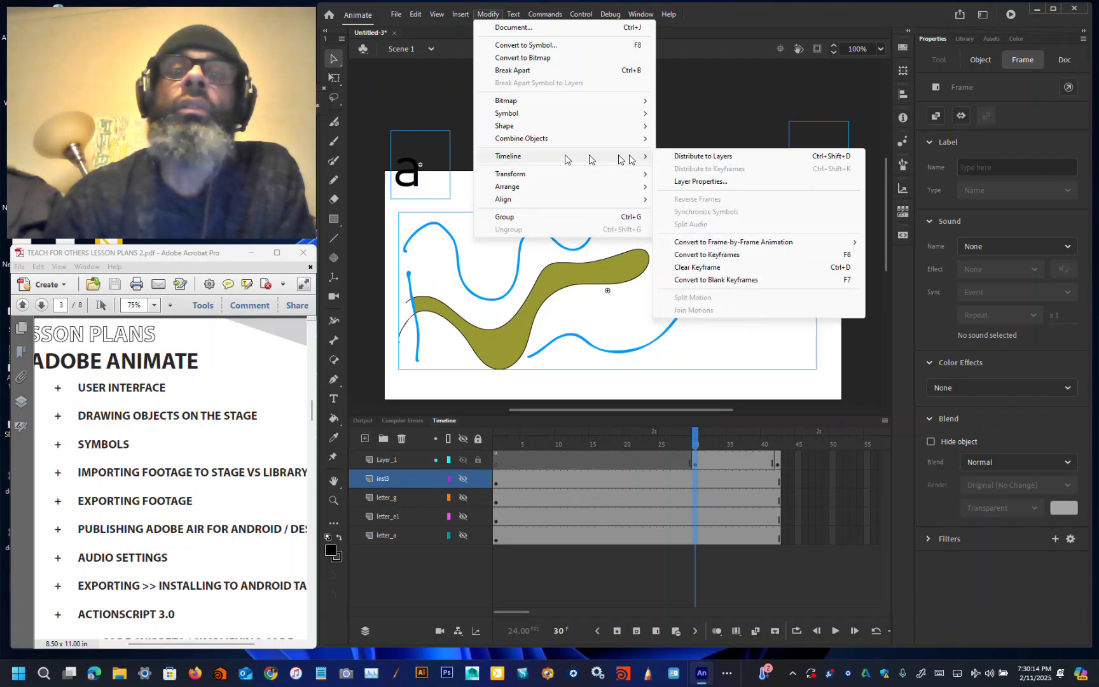
left_click(693, 155)
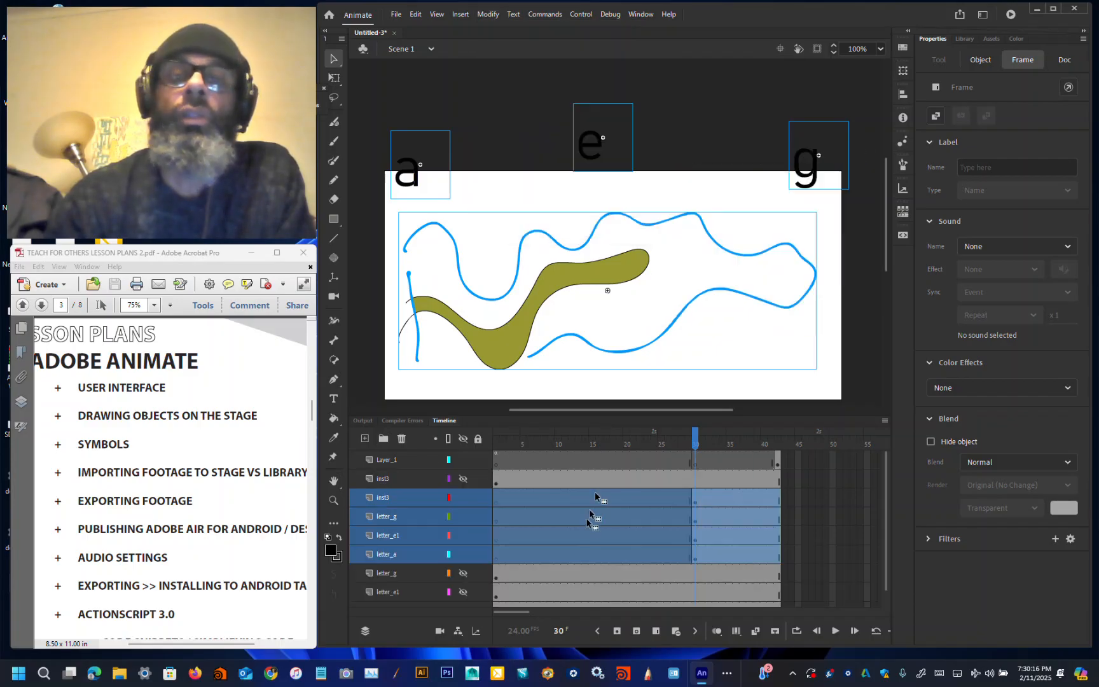
Step: Select Layer_1's objects at frame 42 and hide the four layers distributed from frame 30
scroll(585, 518, "down", 1)
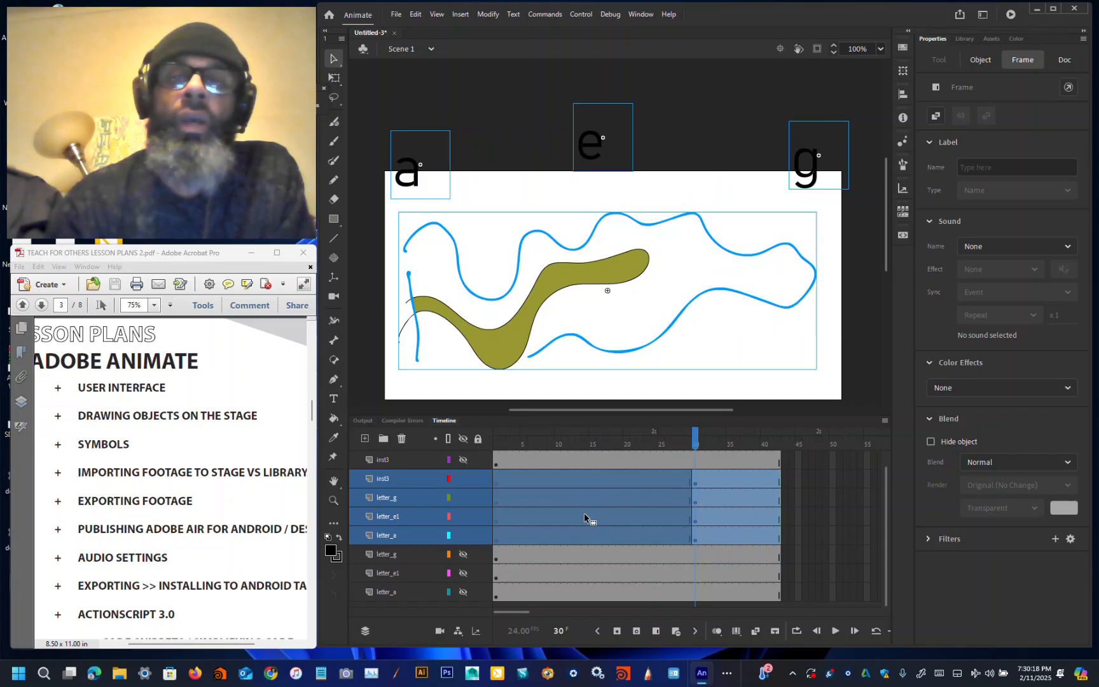
scroll(584, 513, "up", 1)
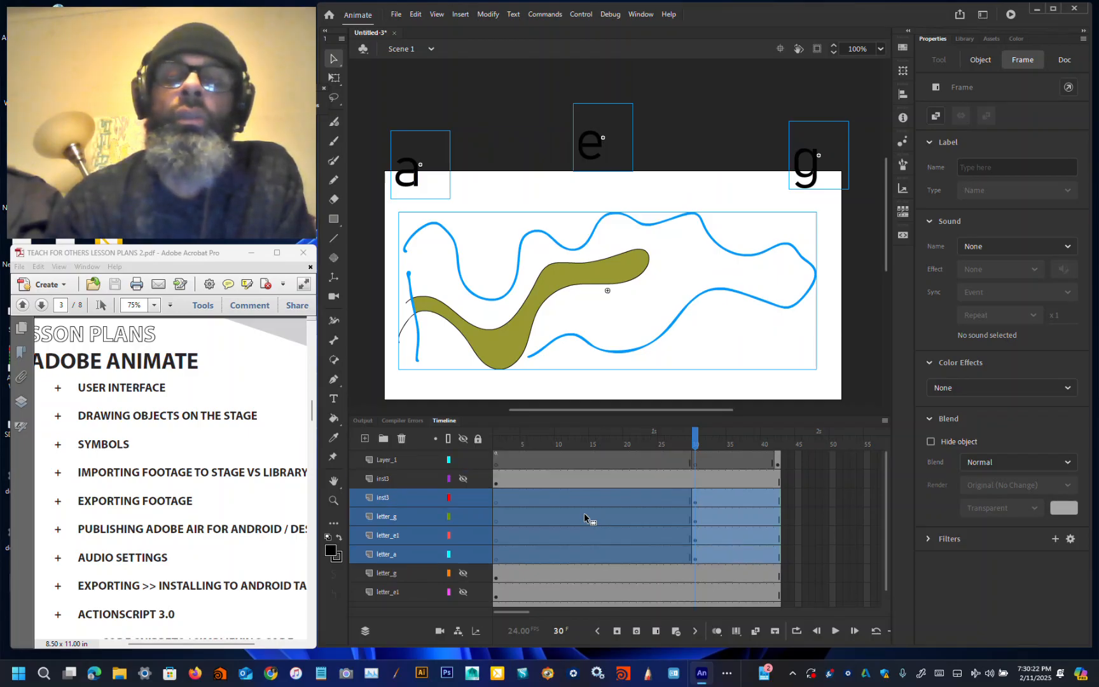
left_click(775, 462)
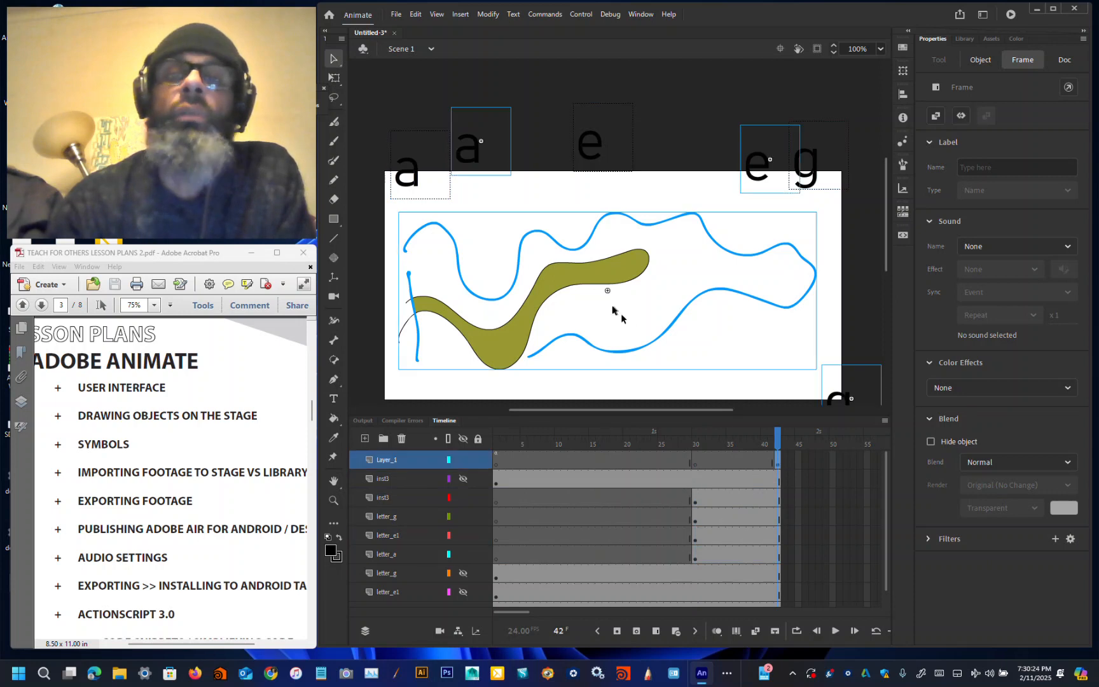
scroll(613, 305, "down", 2)
scroll(613, 305, "up", 2)
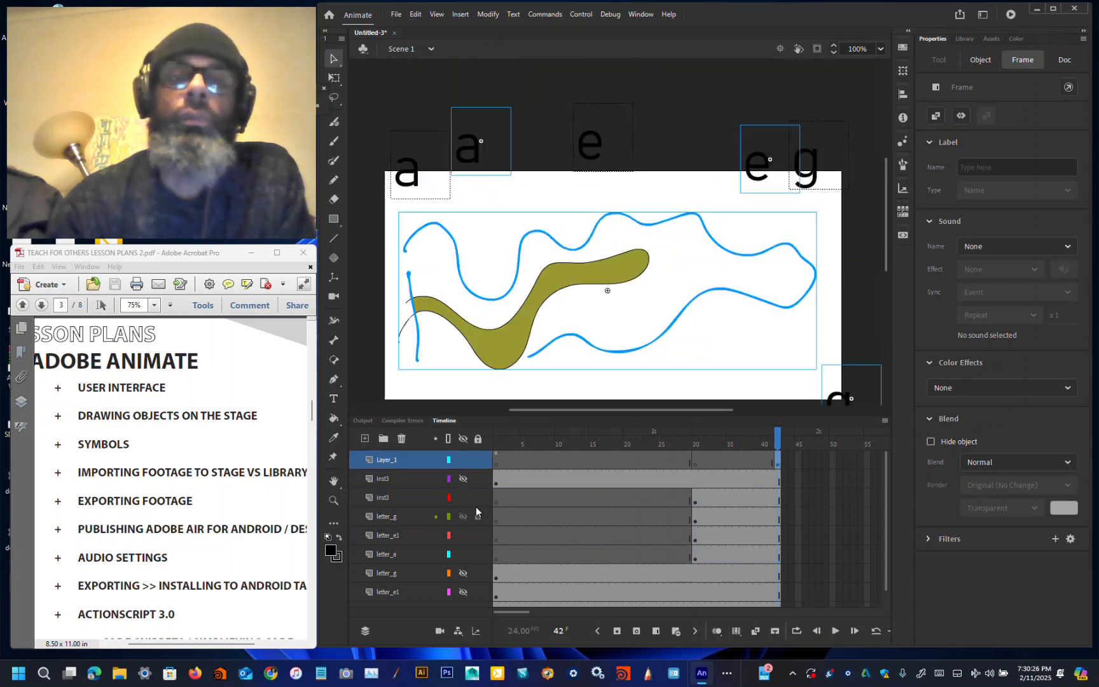
left_click_drag(466, 484, 469, 556)
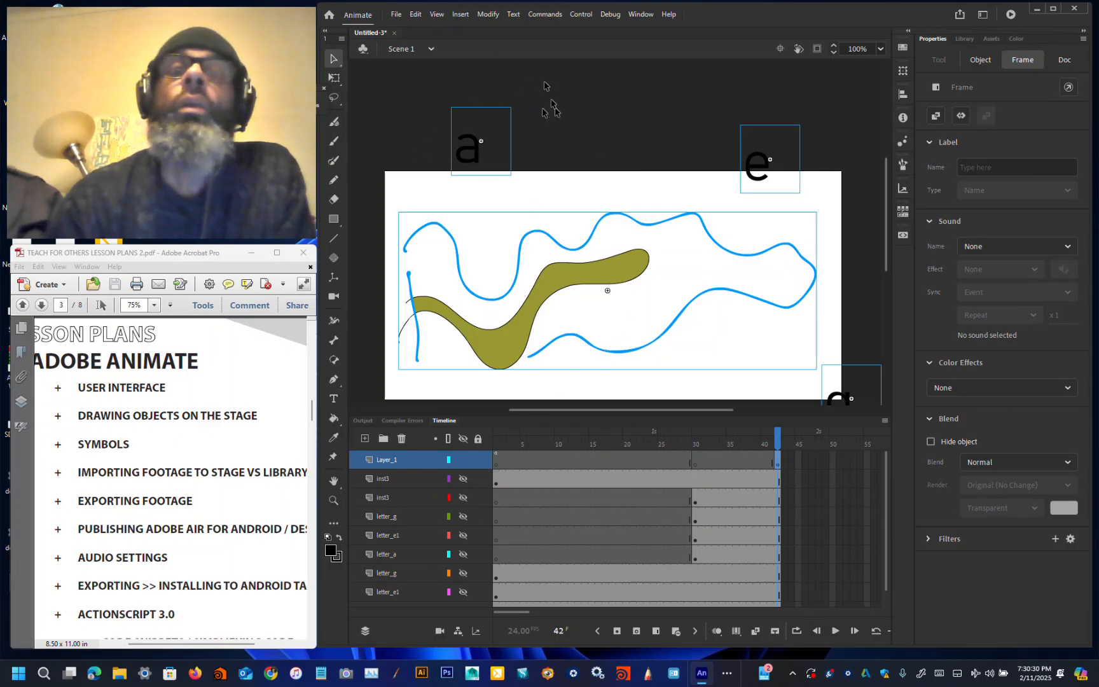
Step: Distribute the selected frame 42 objects of Layer_1 to separate layers
left_click(489, 13)
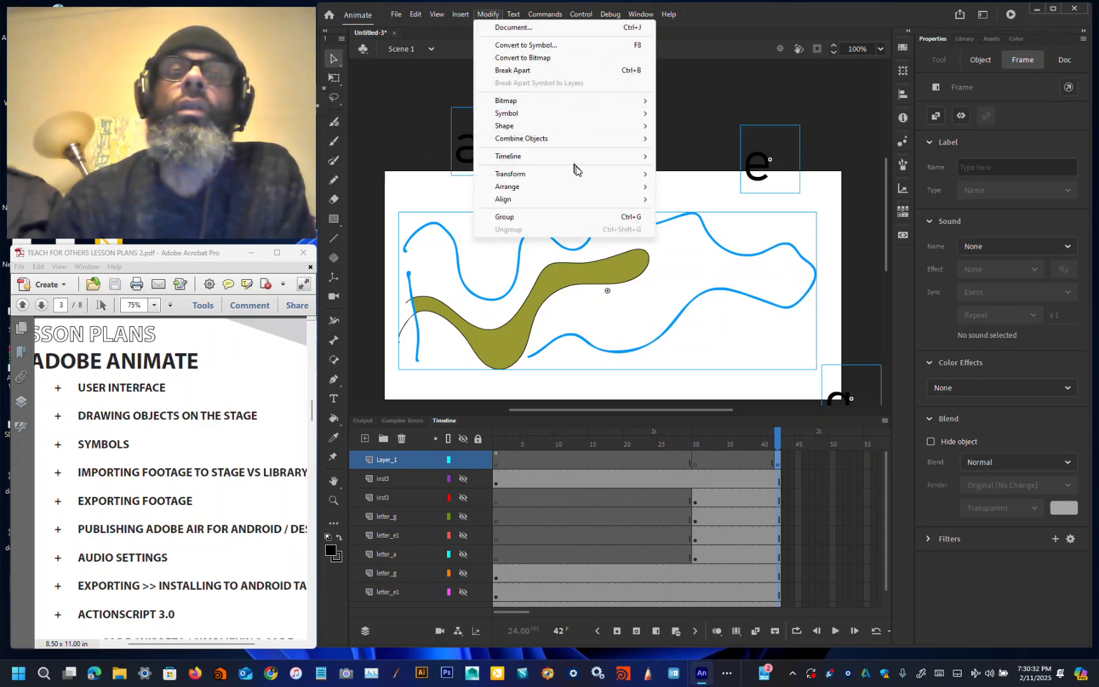
mouse_move(632, 152)
left_click(699, 156)
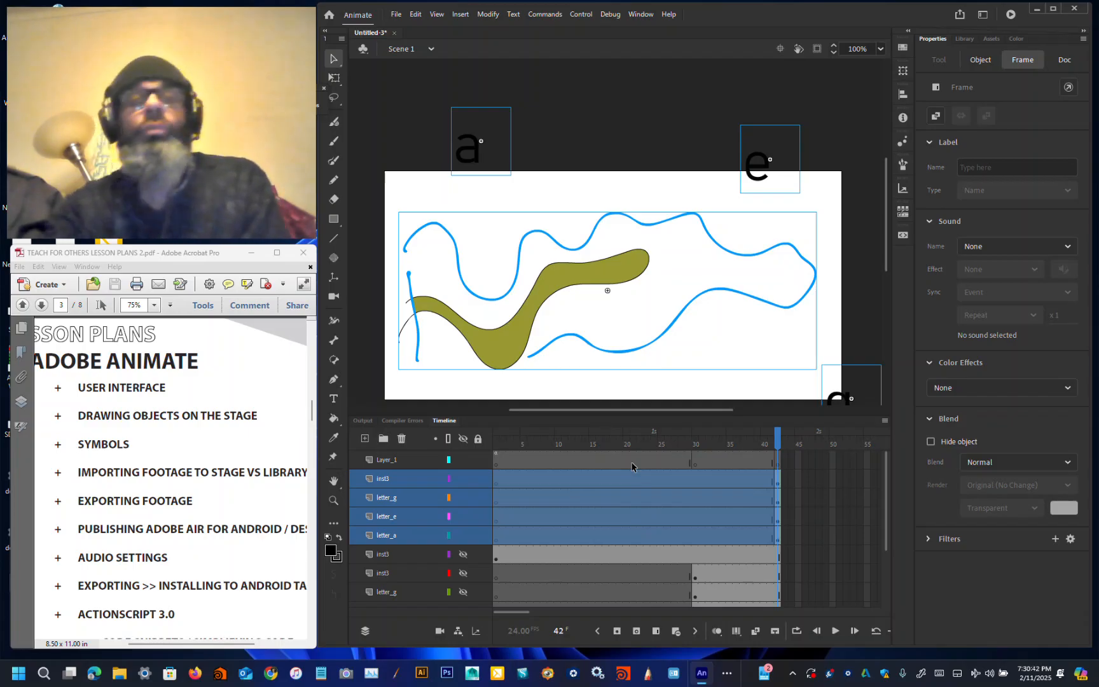
Step: Move the drawing's frame 42 keyframe from the new inst3 layer onto the original inst3 layer
left_click(617, 482)
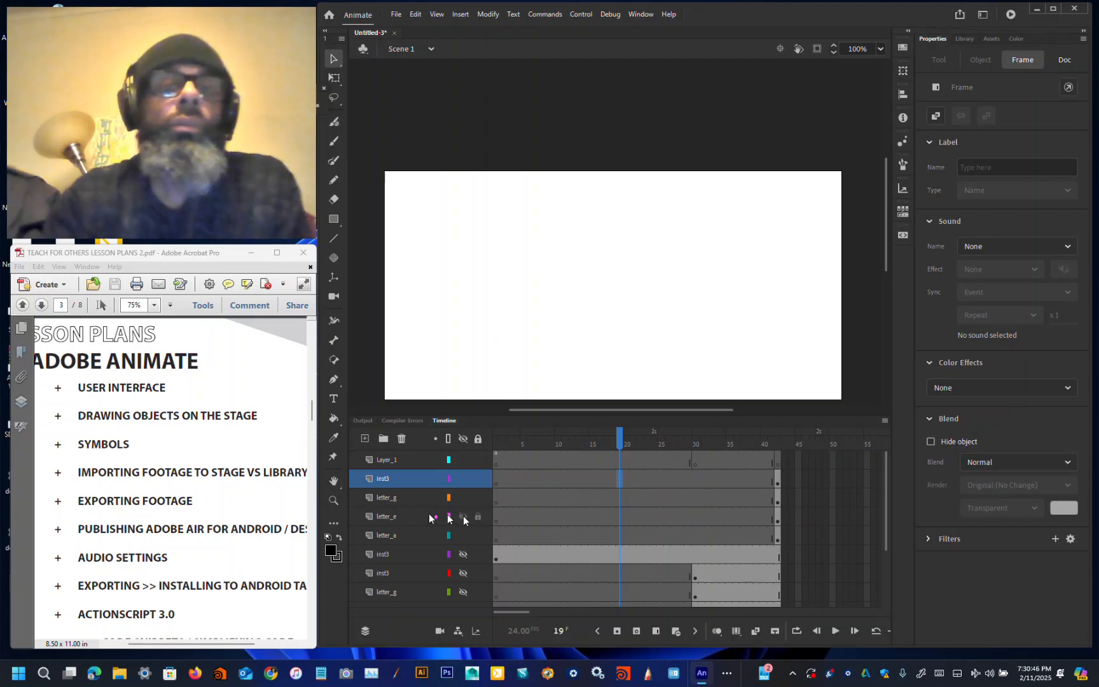
scroll(428, 549, "down", 3)
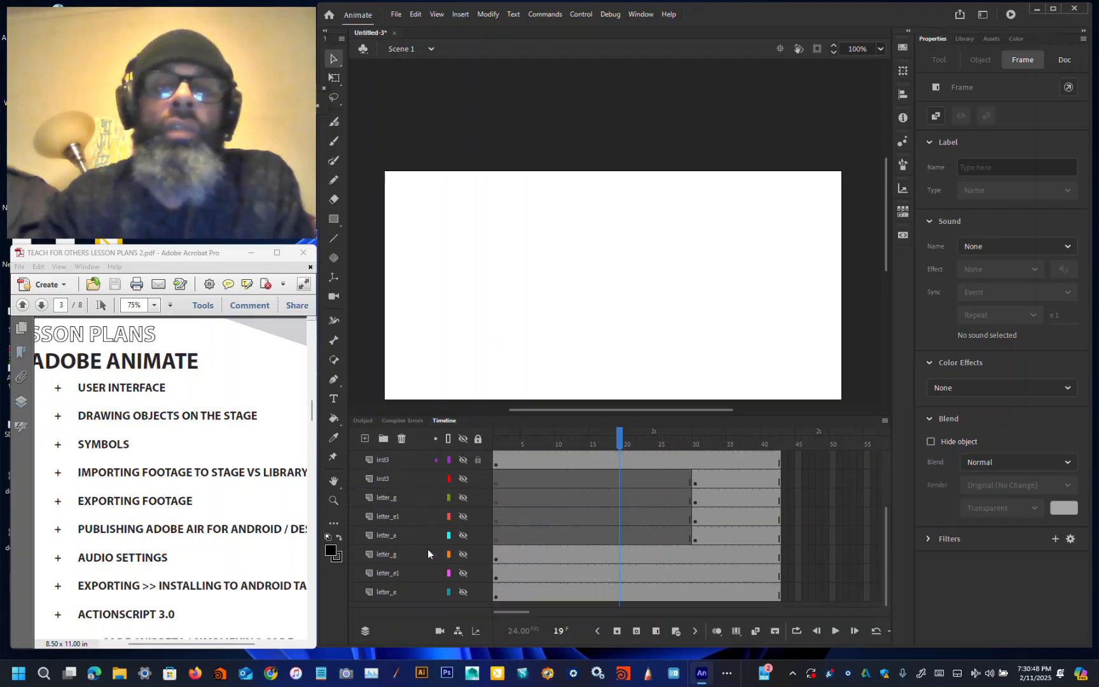
scroll(428, 549, "up", 3)
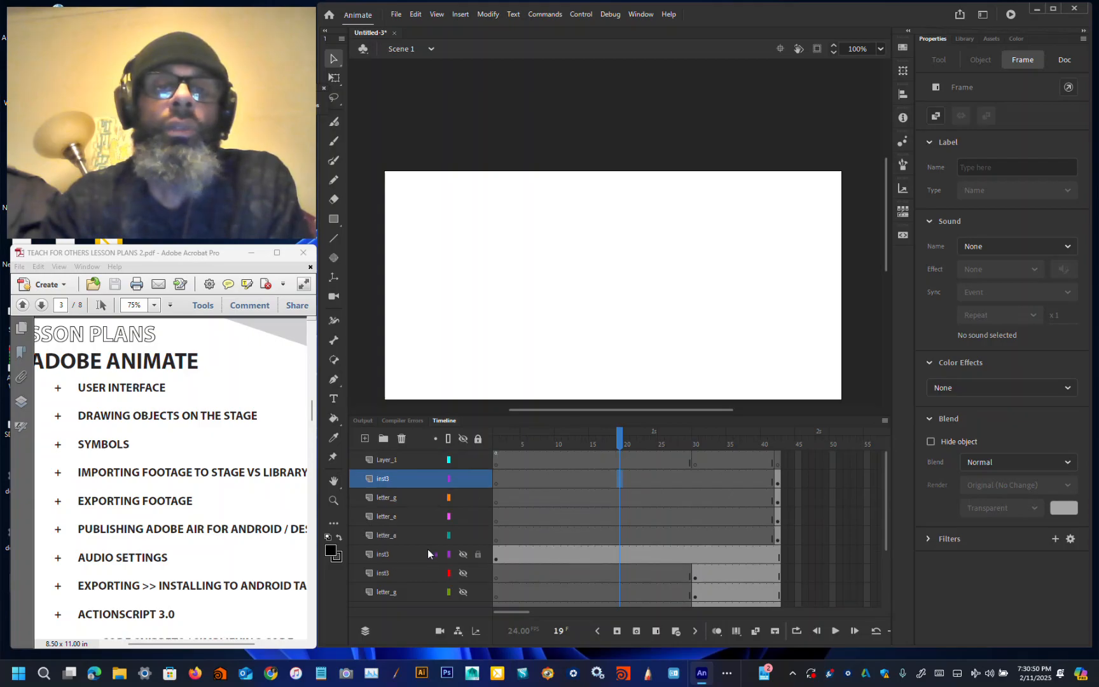
scroll(427, 549, "down", 1)
scroll(427, 548, "up", 1)
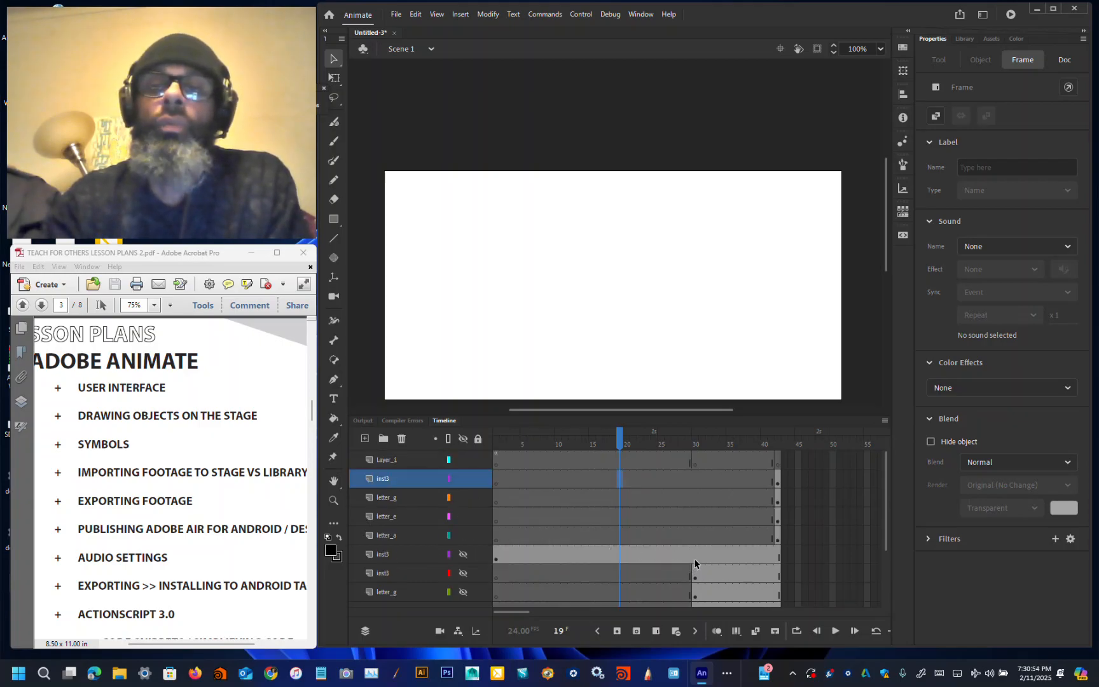
left_click(777, 482)
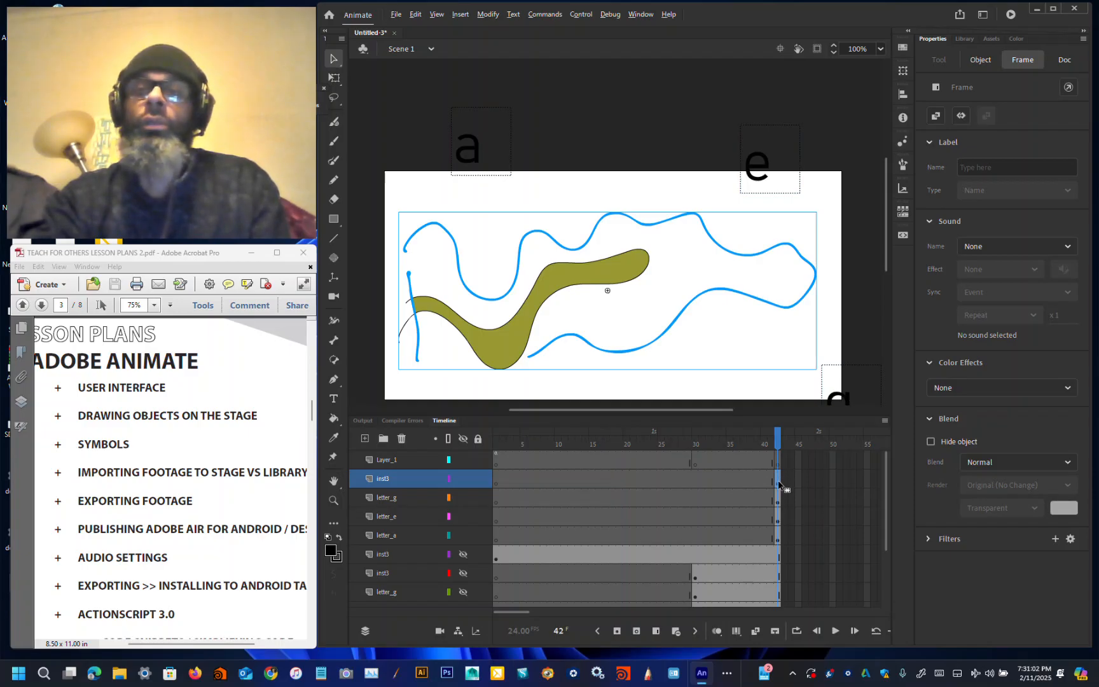
left_click_drag(778, 484, 777, 559)
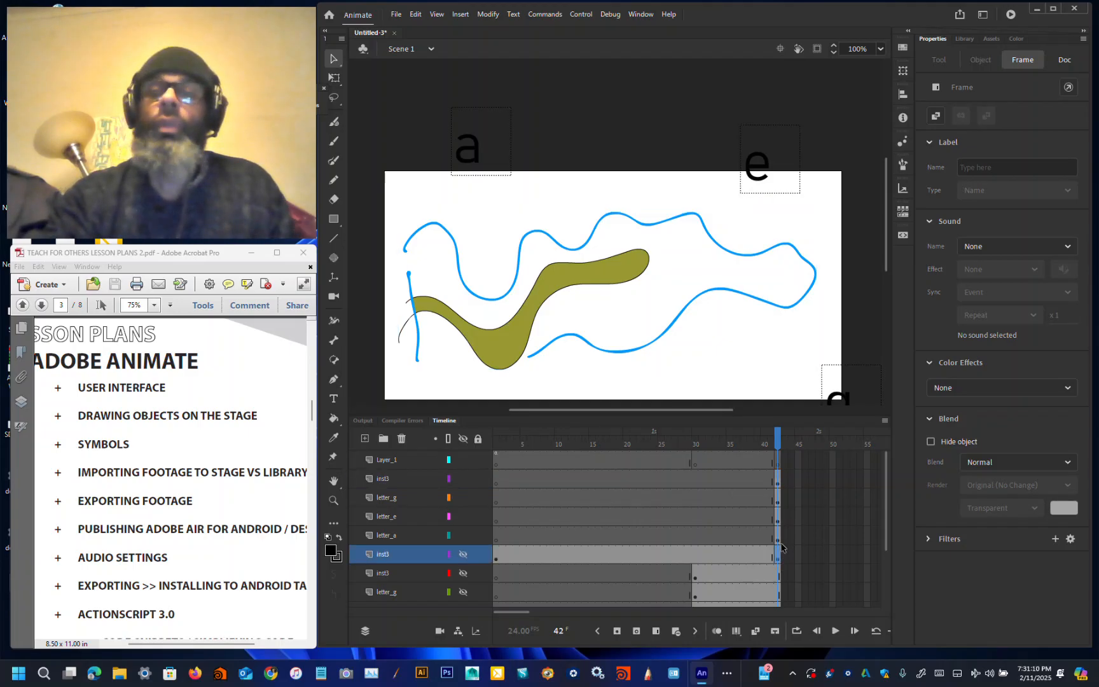
Step: Move the drawing's frame 30 keyframe onto the same inst3 layer and make that layer visible
left_click(696, 578)
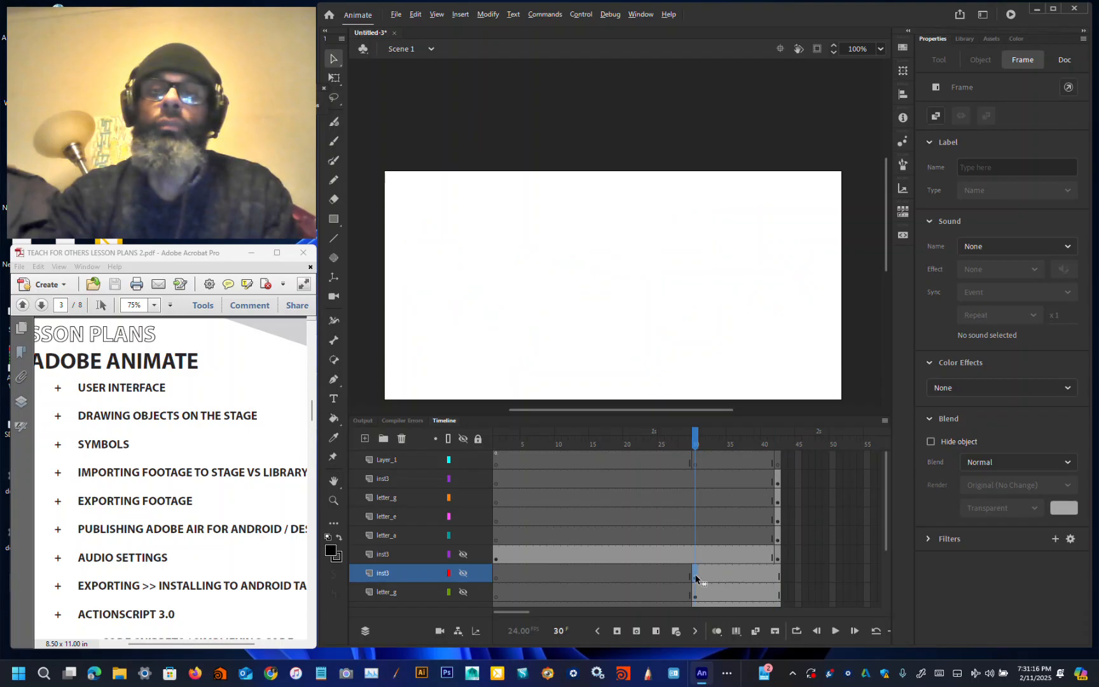
left_click_drag(695, 578, 695, 560)
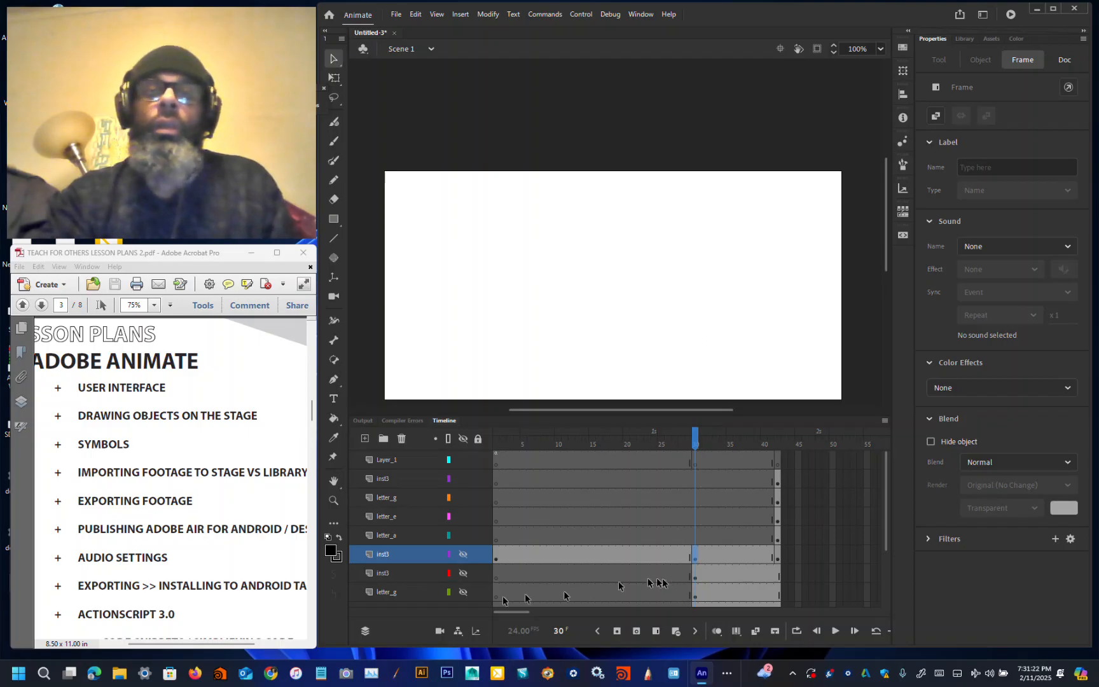
left_click(463, 556)
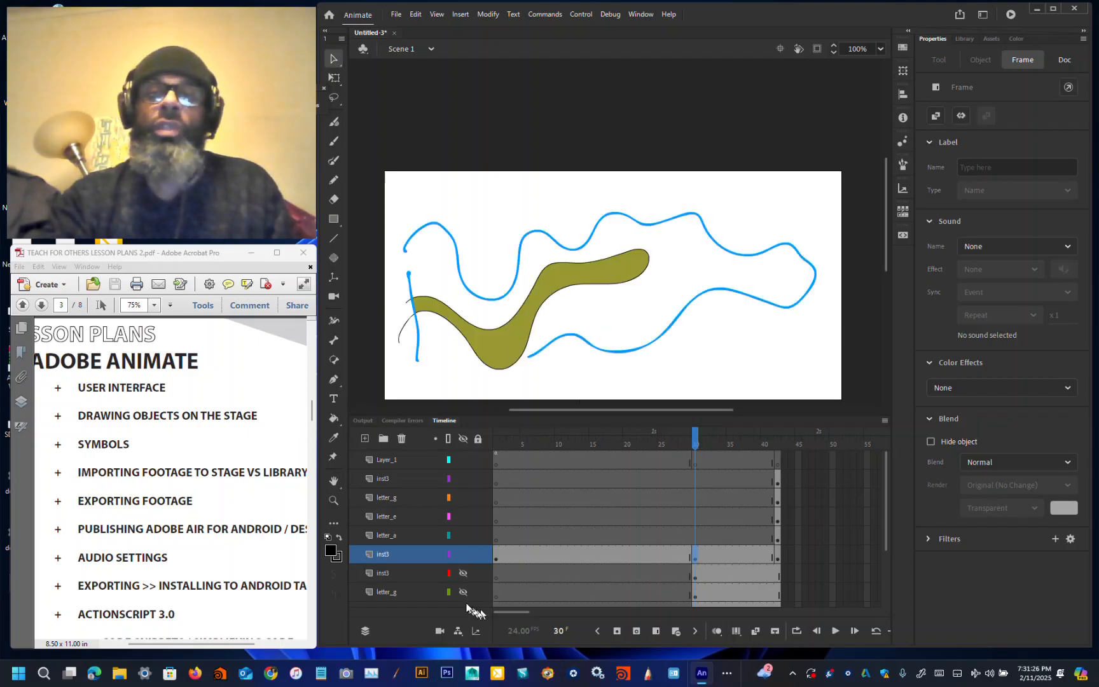
Step: Hide the layers stacked above the visible inst3 layer
left_click_drag(466, 518, 464, 459)
scroll(597, 558, "down", 3)
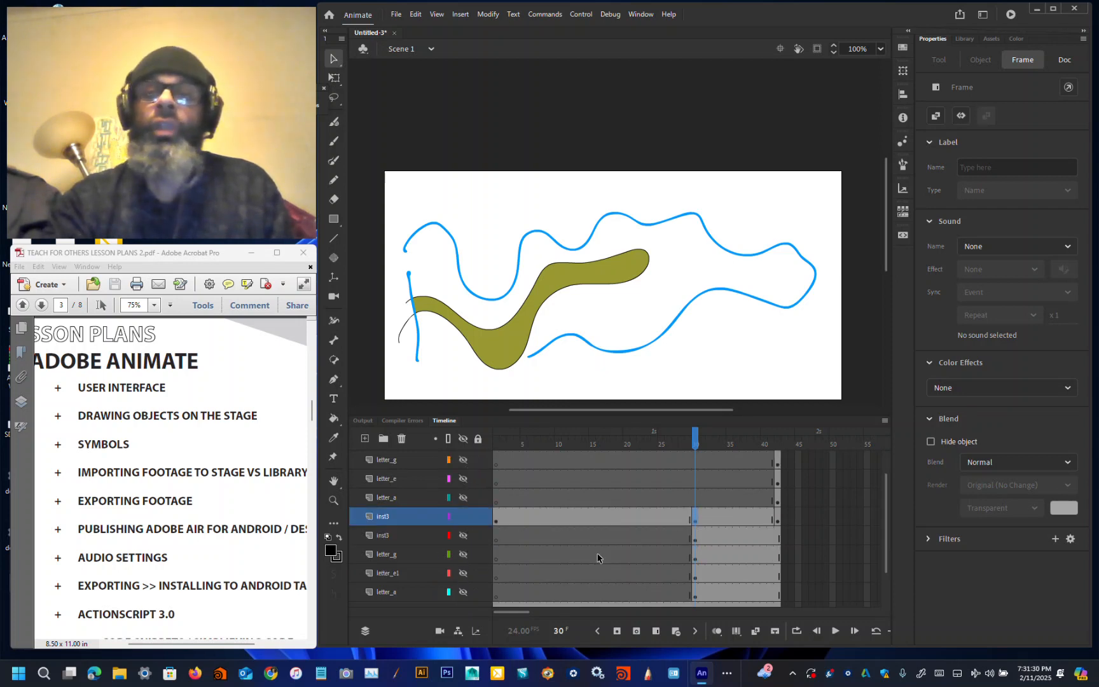
scroll(572, 553, "up", 1)
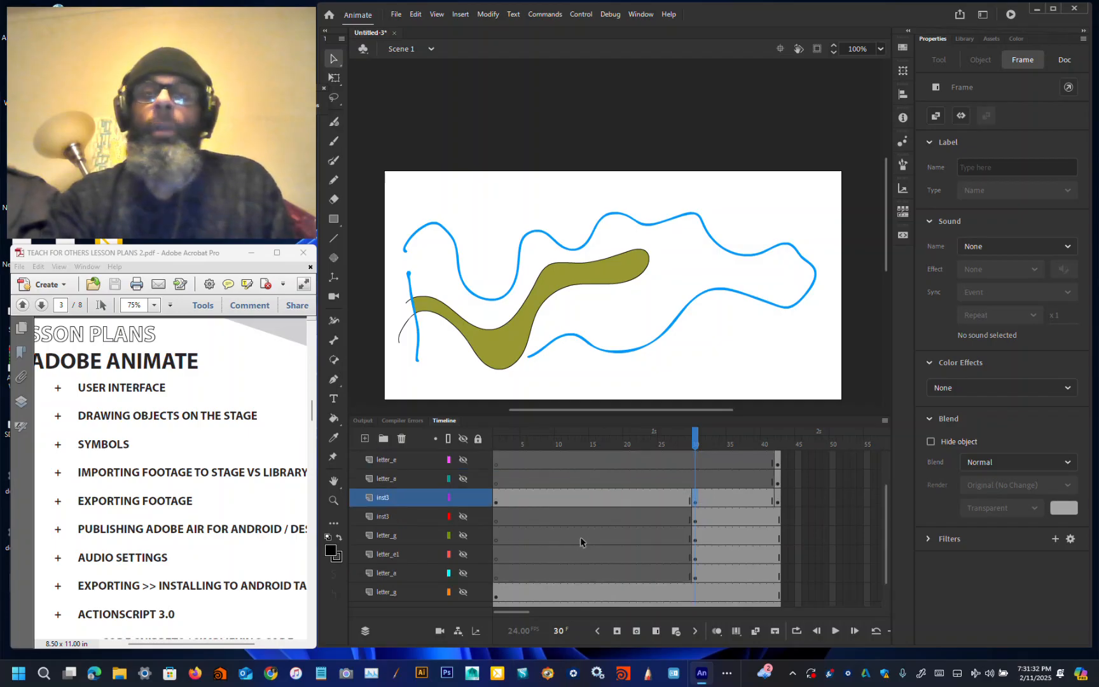
Step: Create a classic tween on the inst3 layer between frames 1 and 30
left_click_drag(695, 443, 565, 443)
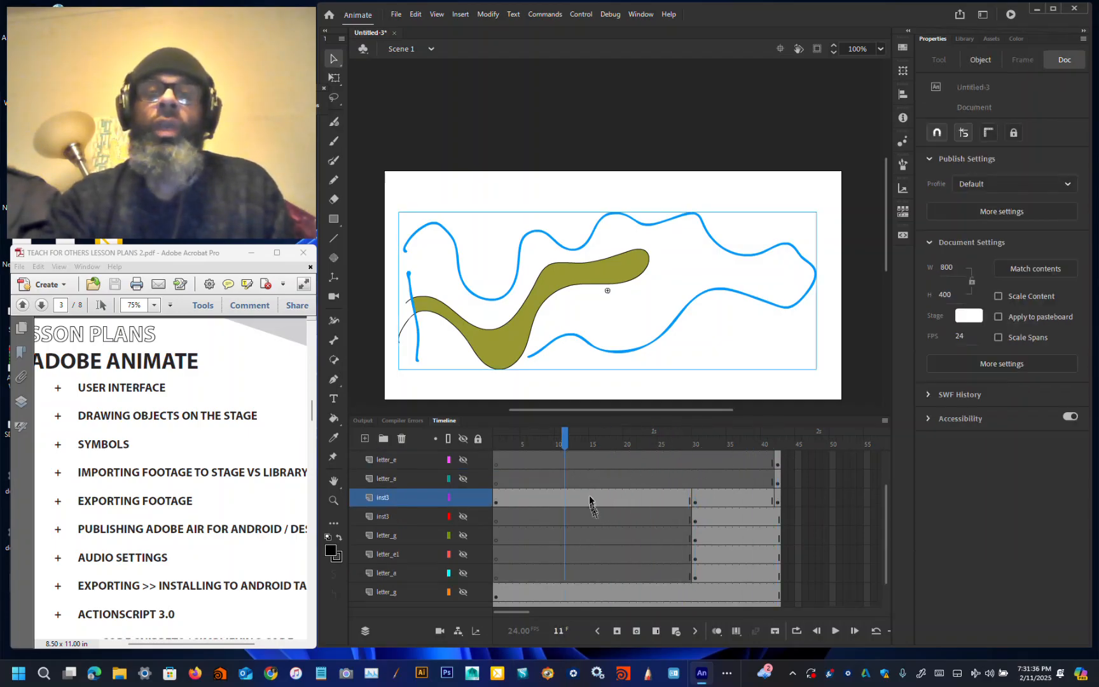
right_click(590, 497)
left_click(646, 156)
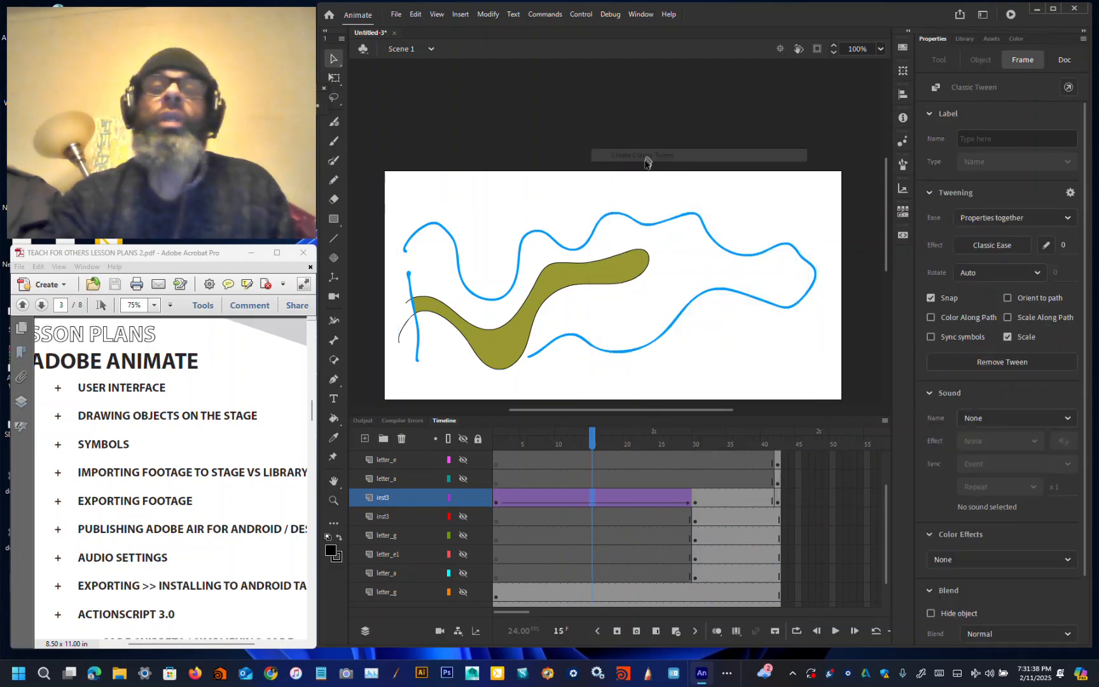
Step: Create a second classic tween on the inst3 layer between frames 30 and 42
right_click(728, 498)
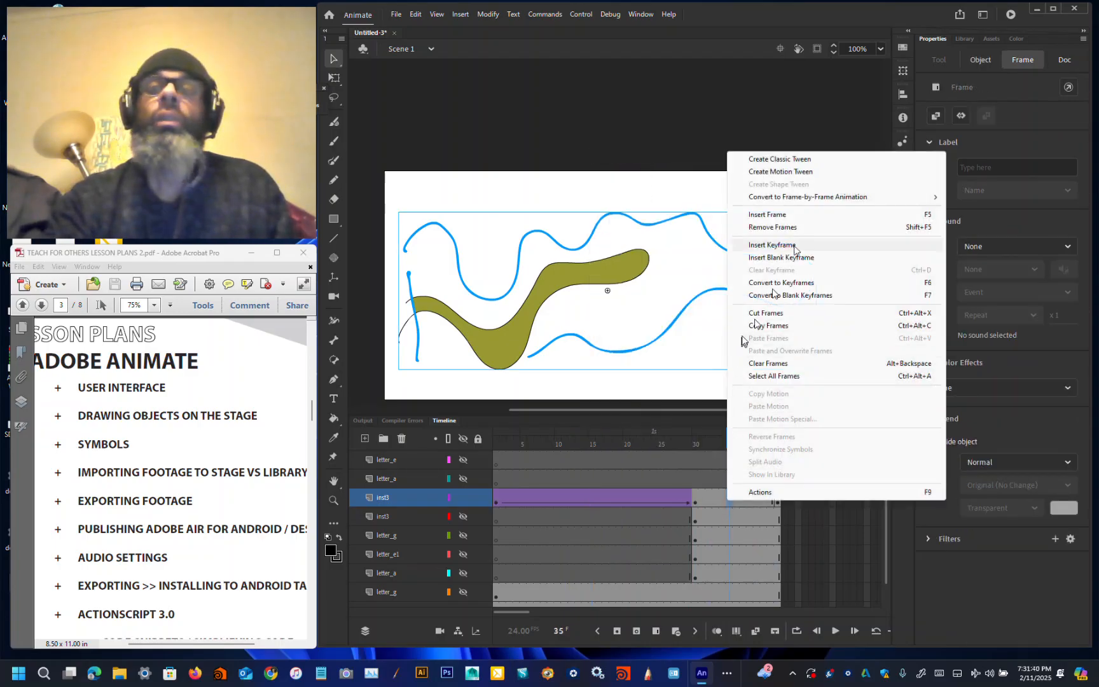
left_click(805, 159)
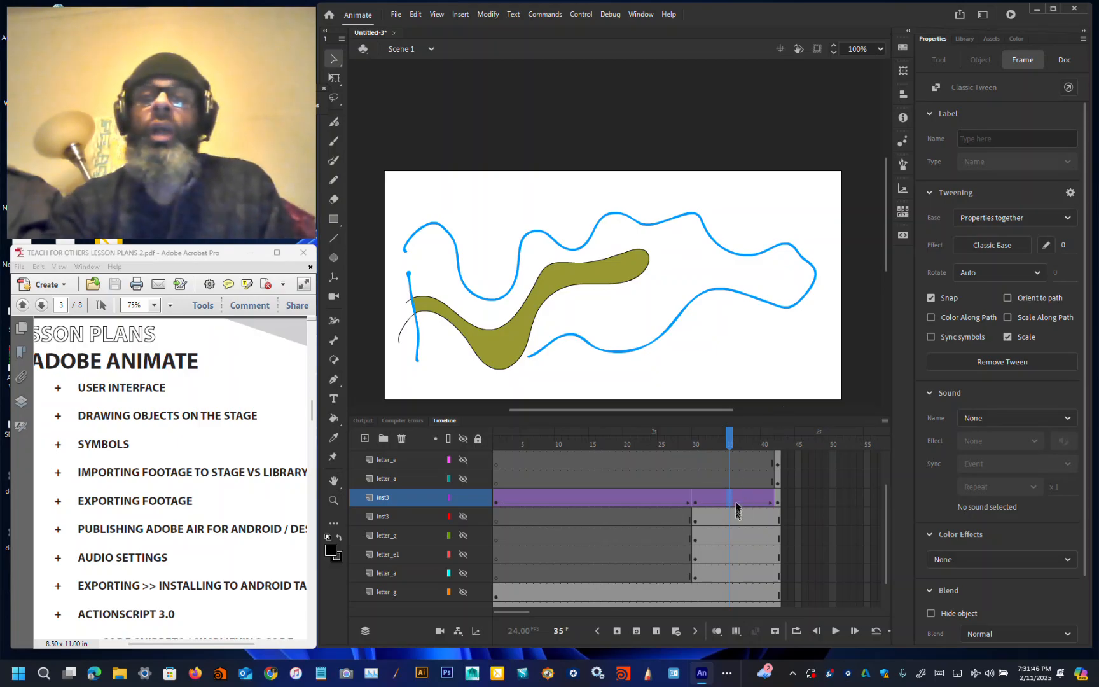
Step: At frame 35, move the drawing up and to the right, partly above the stage
left_click(672, 347)
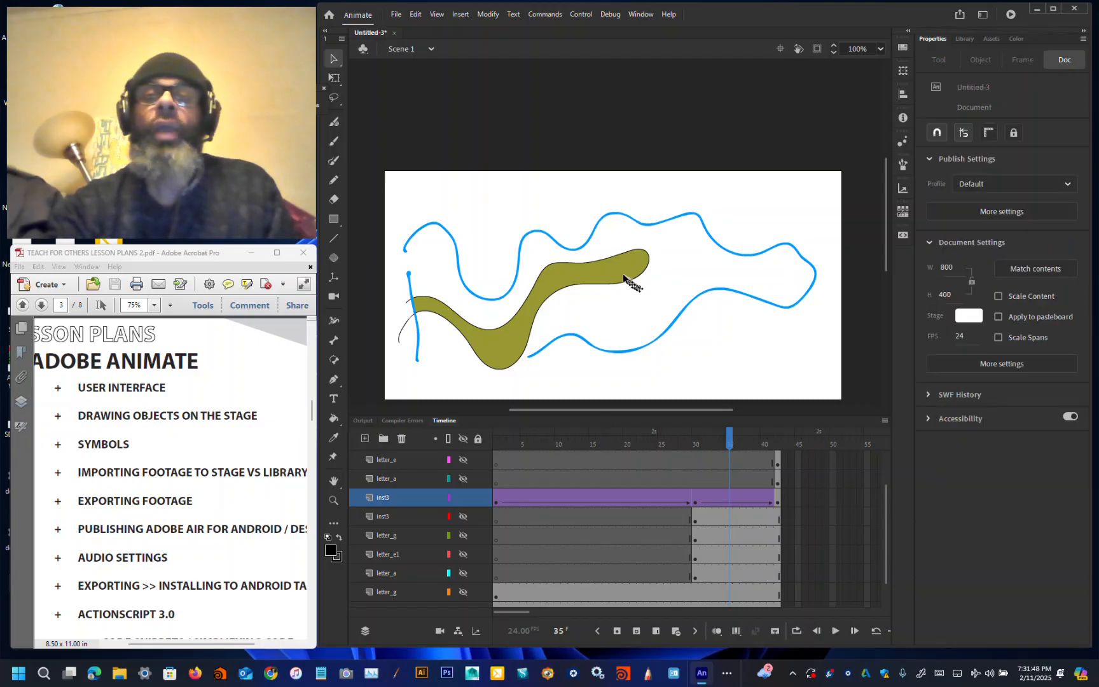
mouse_move(630, 283)
left_mouse_down()
mouse_move(690, 226)
mouse_move(737, 162)
mouse_move(731, 153)
left_mouse_up()
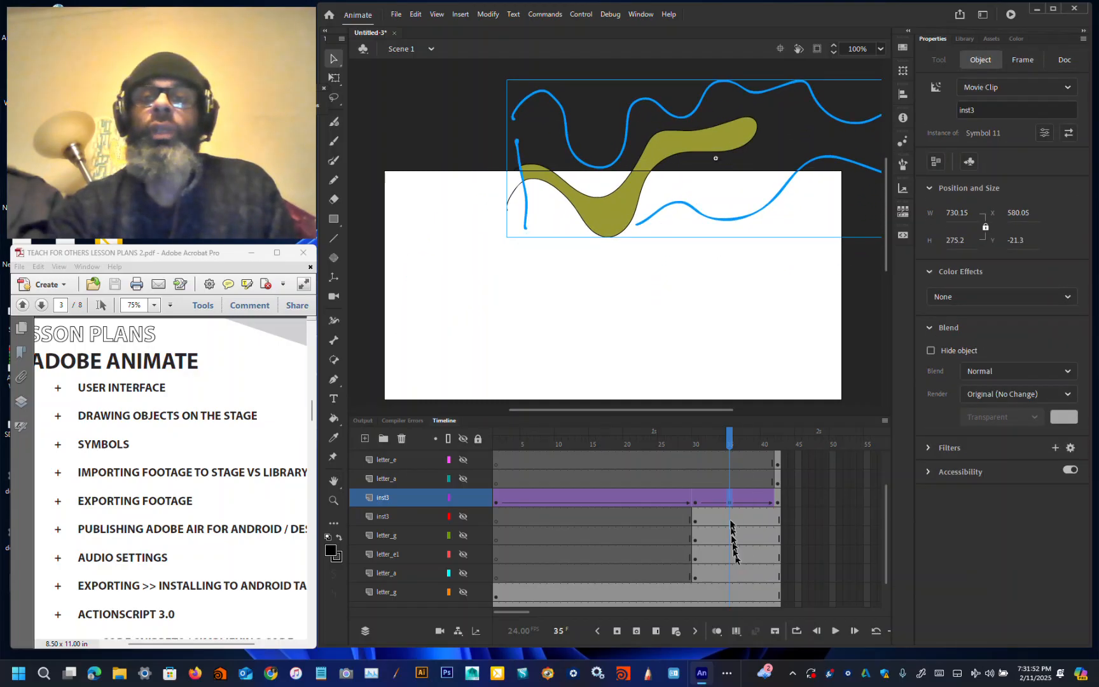
left_click(731, 500)
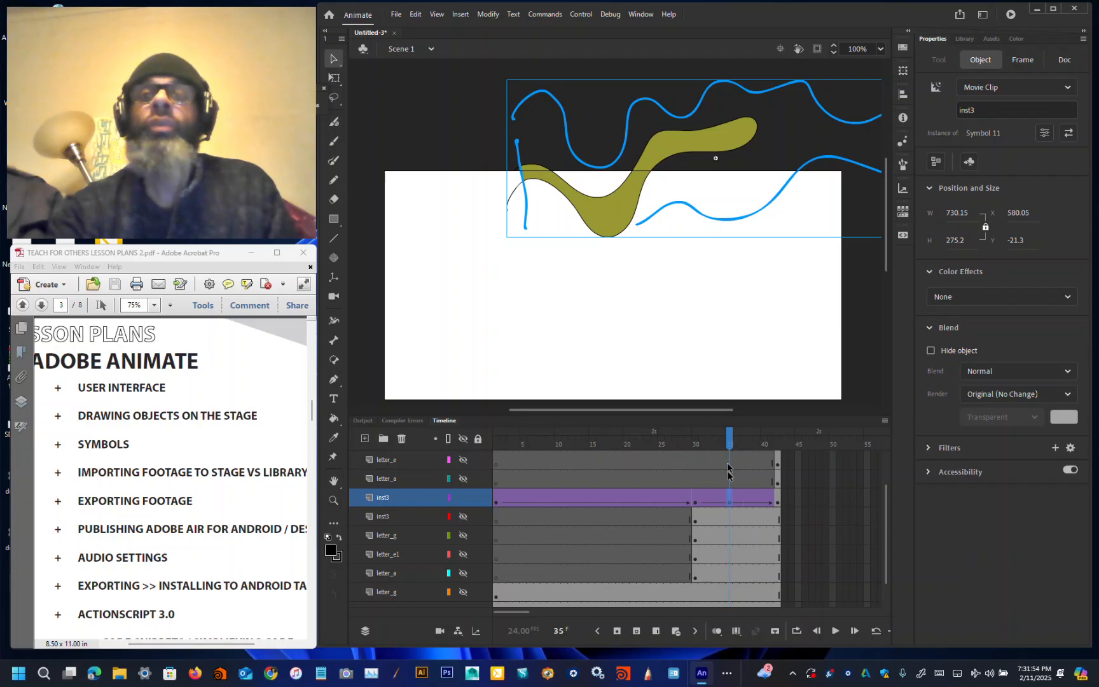
Step: At frame 21, move the drawing down toward the stage's lower edge
left_click(724, 443)
left_click_drag(724, 443, 633, 448)
left_click_drag(615, 263, 615, 348)
Step: With Free Transform at frame 21, rotate and rescale the drawing to about 388 by 432 px
left_click(333, 77)
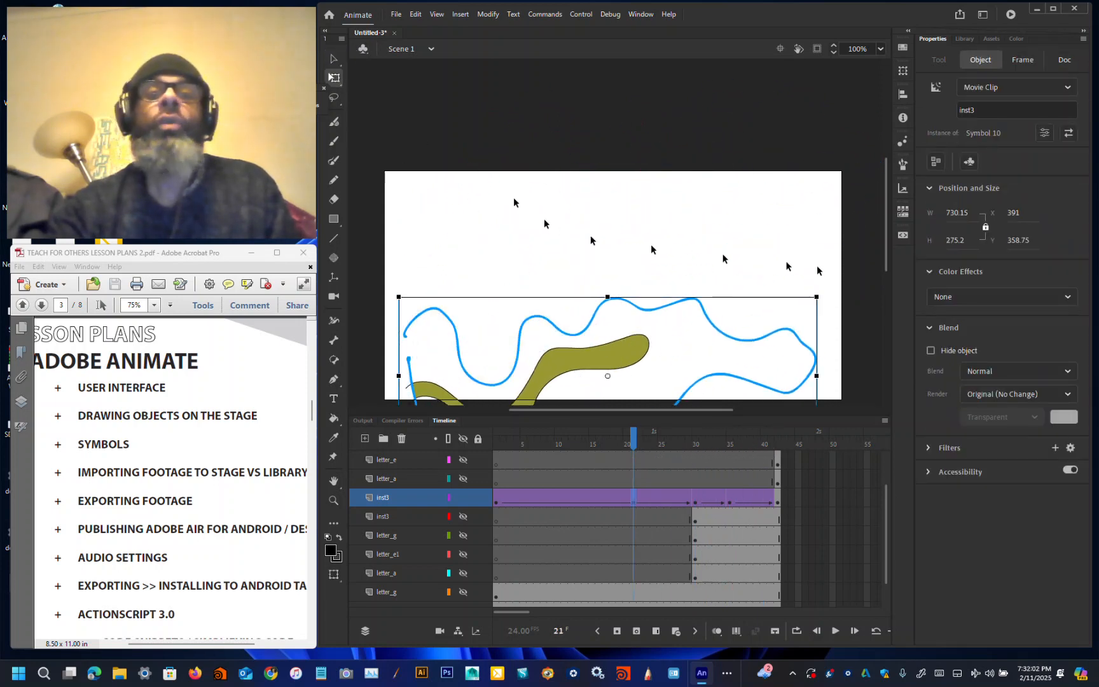
left_click_drag(820, 294, 833, 409)
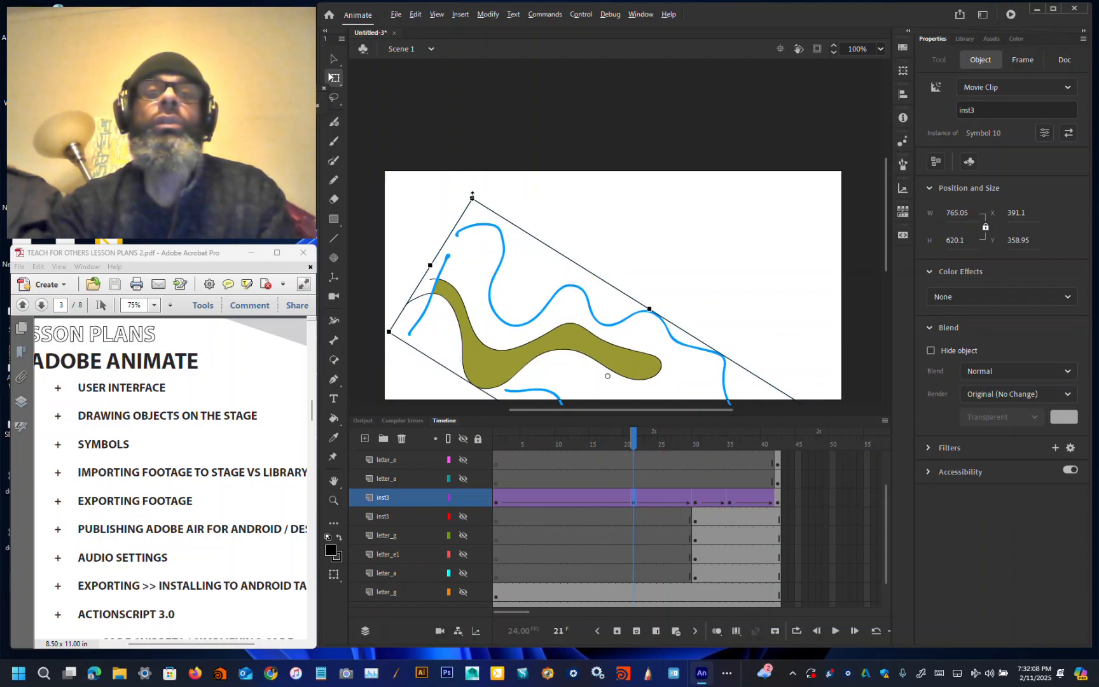
left_click_drag(472, 196, 483, 284)
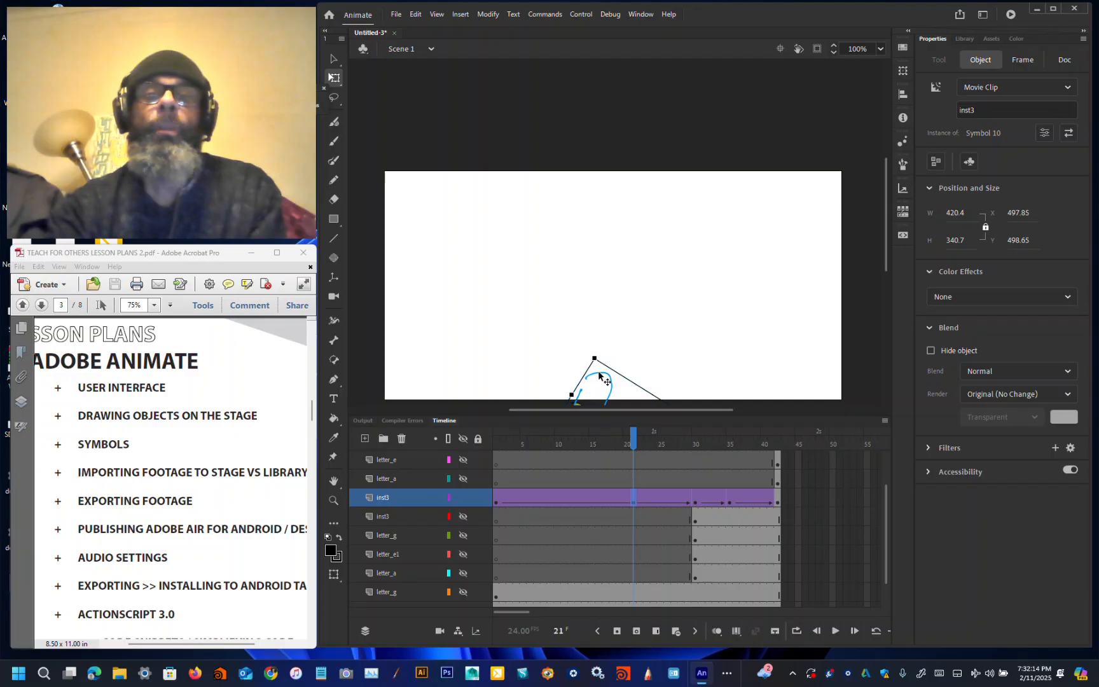
scroll(608, 349, "down", 3)
scroll(608, 349, "down", 3)
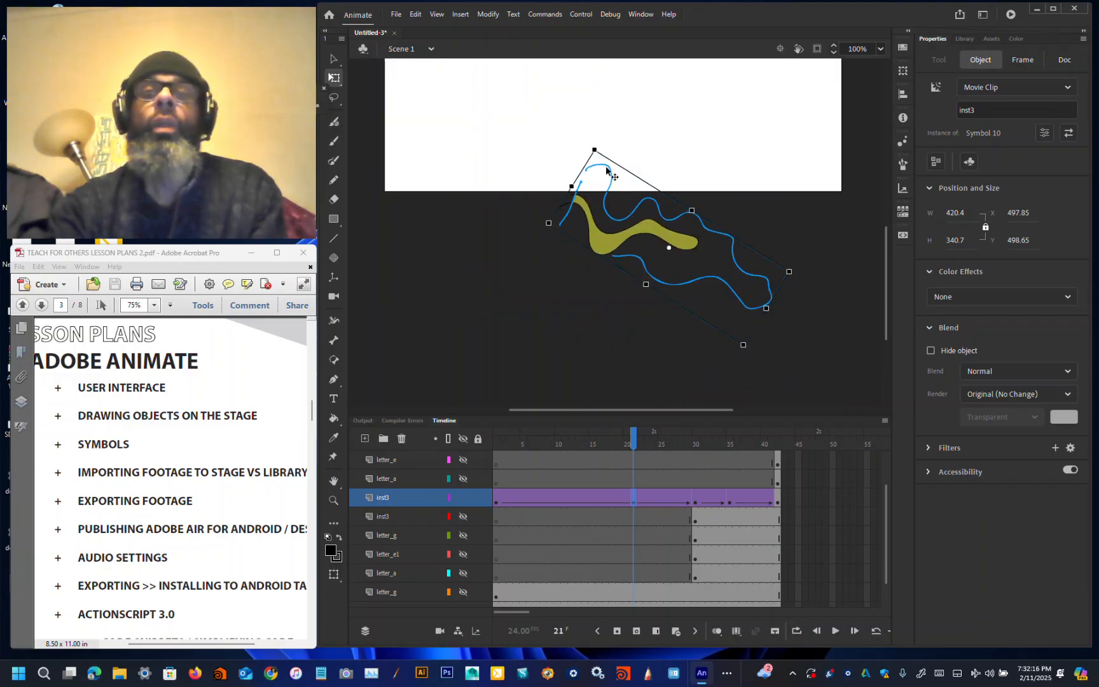
left_click_drag(596, 151, 746, 162)
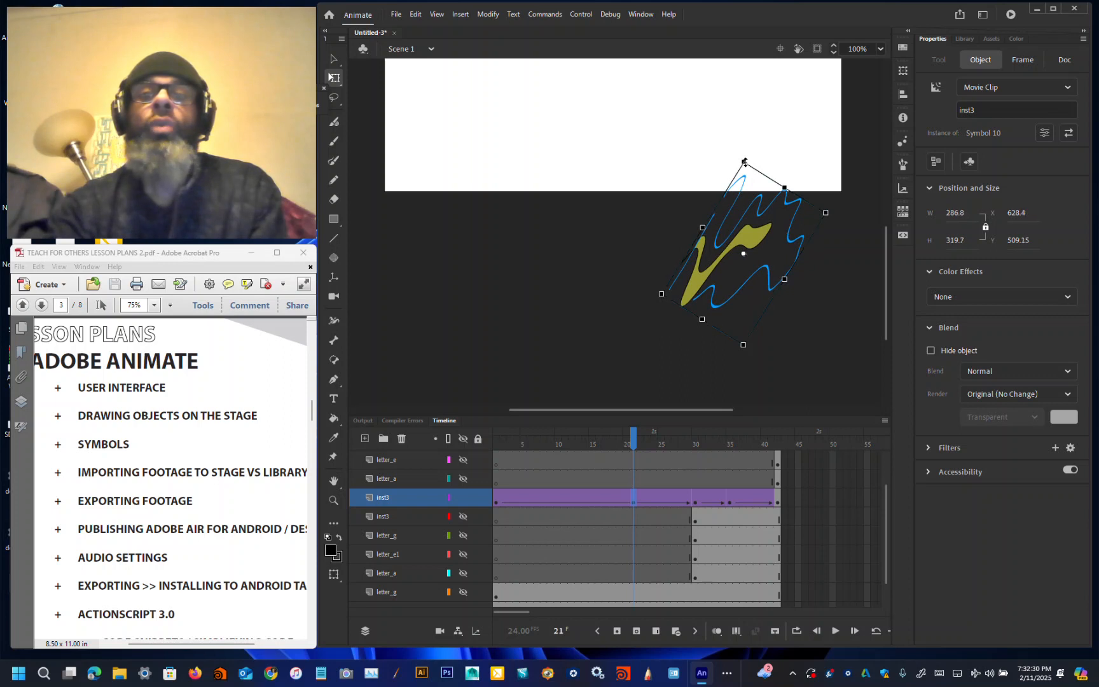
left_click_drag(744, 162, 717, 96)
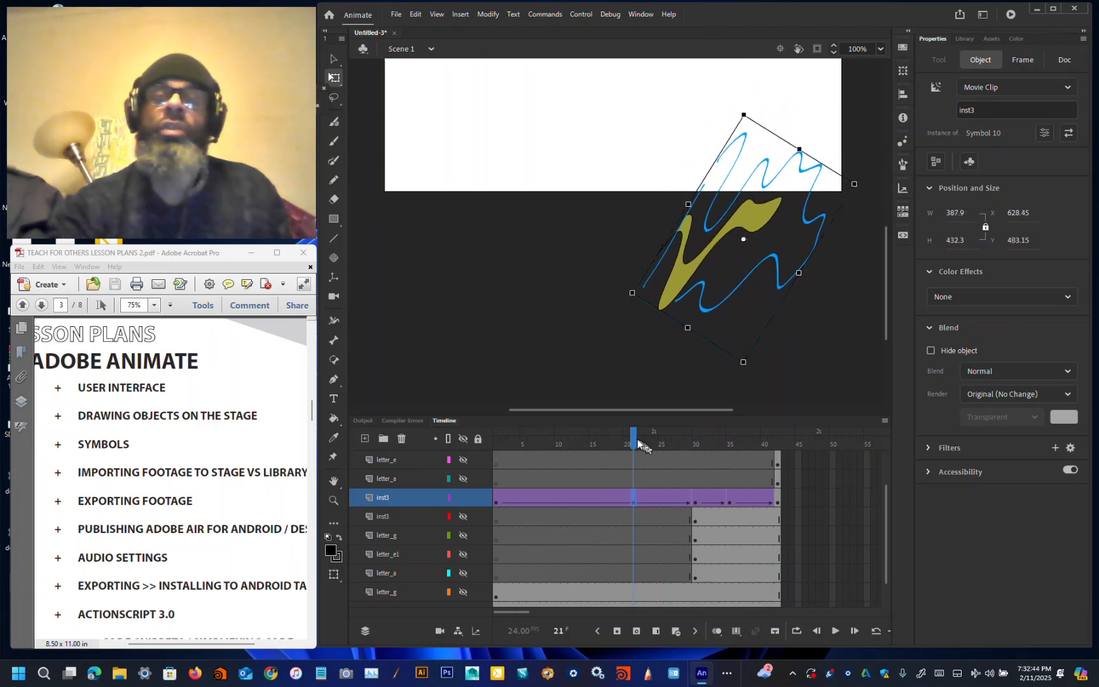
mouse_move(634, 444)
left_mouse_down()
mouse_move(496, 441)
mouse_move(693, 445)
mouse_move(607, 445)
mouse_move(634, 445)
left_mouse_up()
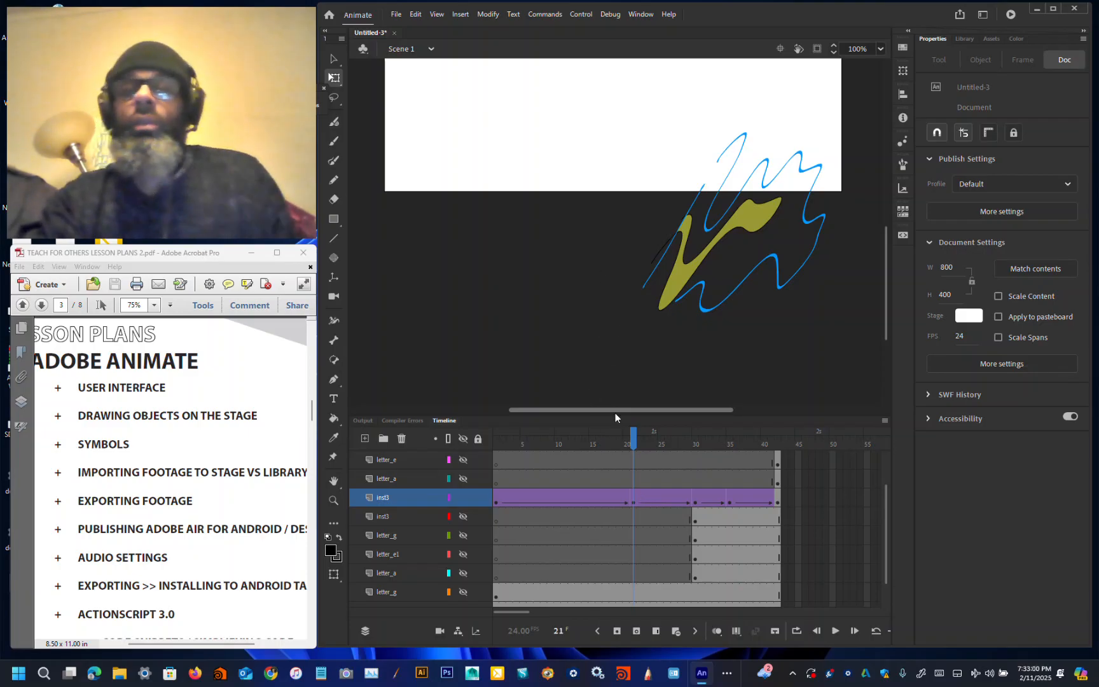
scroll(615, 412, "left", 2)
scroll(615, 412, "right", 3)
scroll(615, 412, "left", 2)
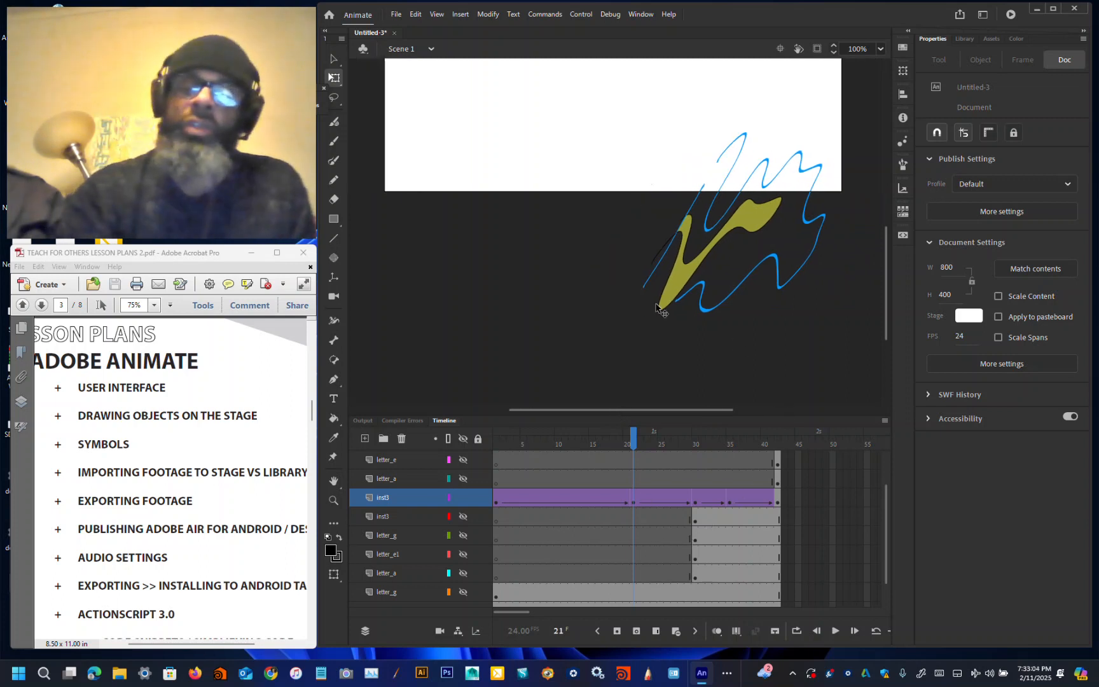
key("ctrl+minus")
scroll(620, 172, "up", 6)
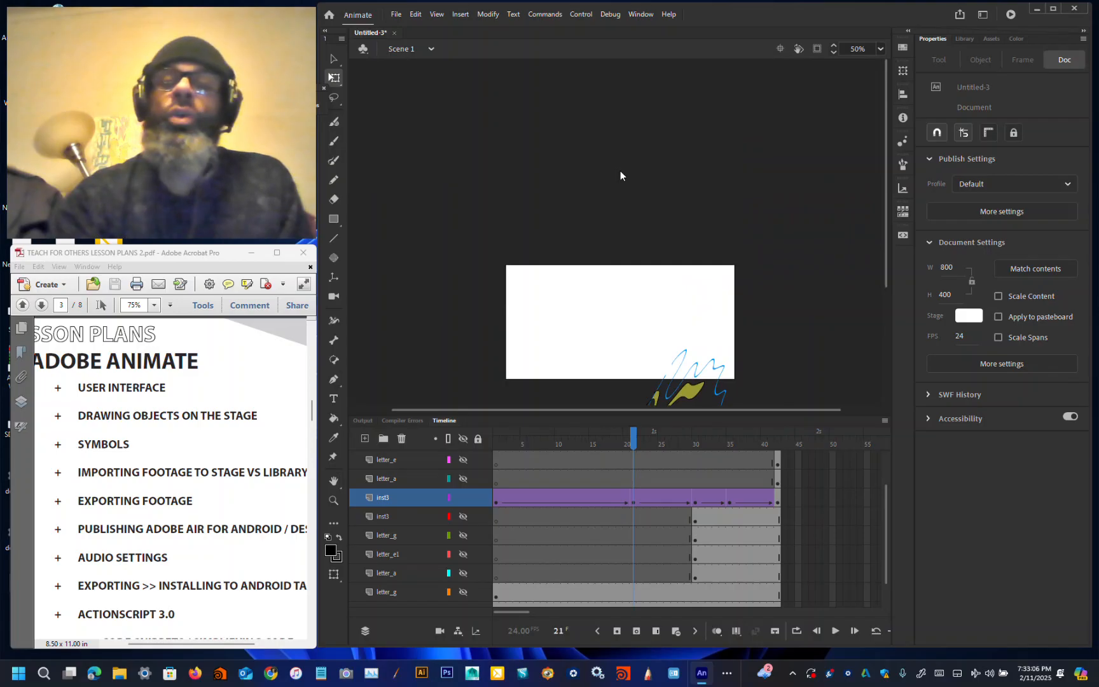
scroll(620, 172, "down", 4)
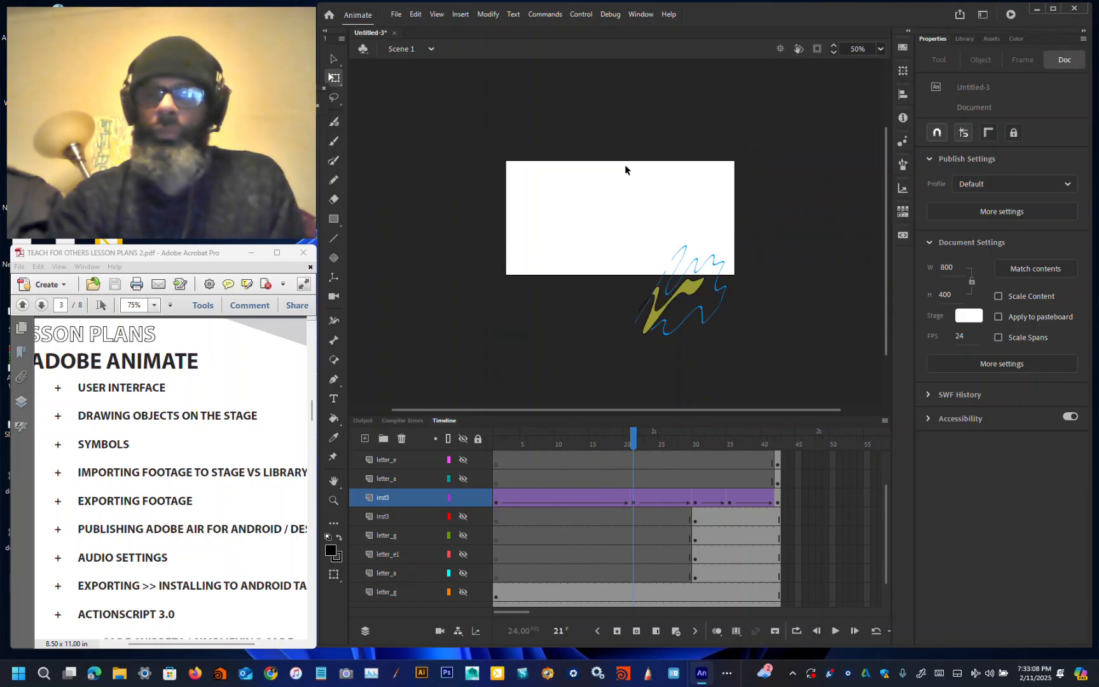
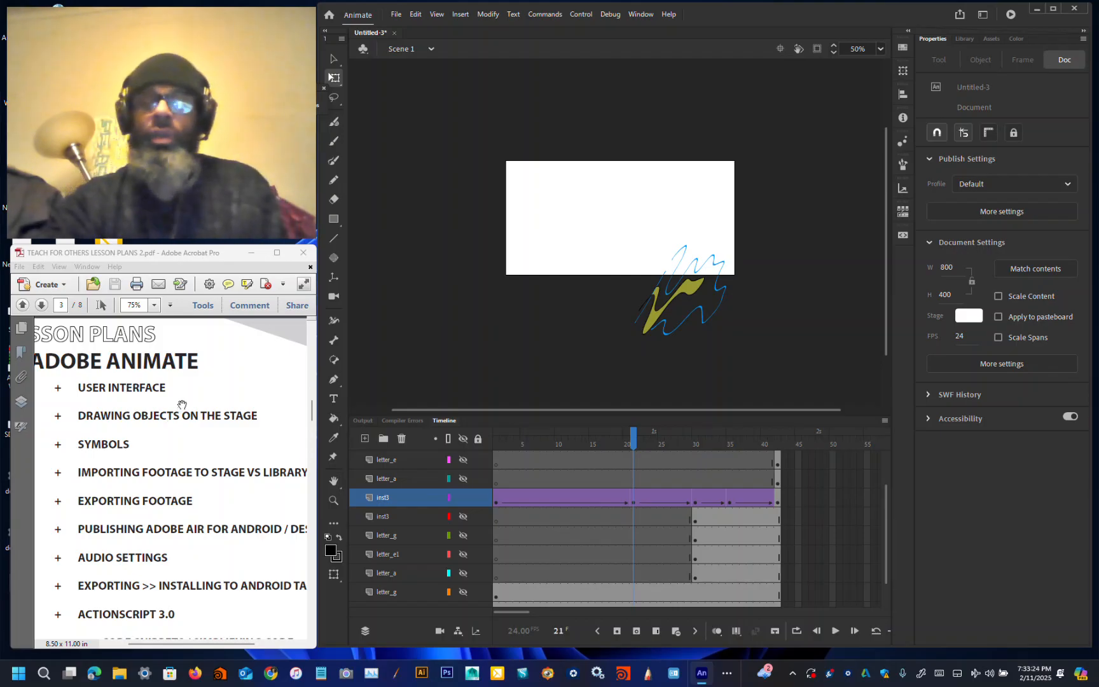
Step: From Save As, create a new folder named __LESSONS_NMM inside ADOBE FLASH AND HOUDINI and open it
left_click(396, 14)
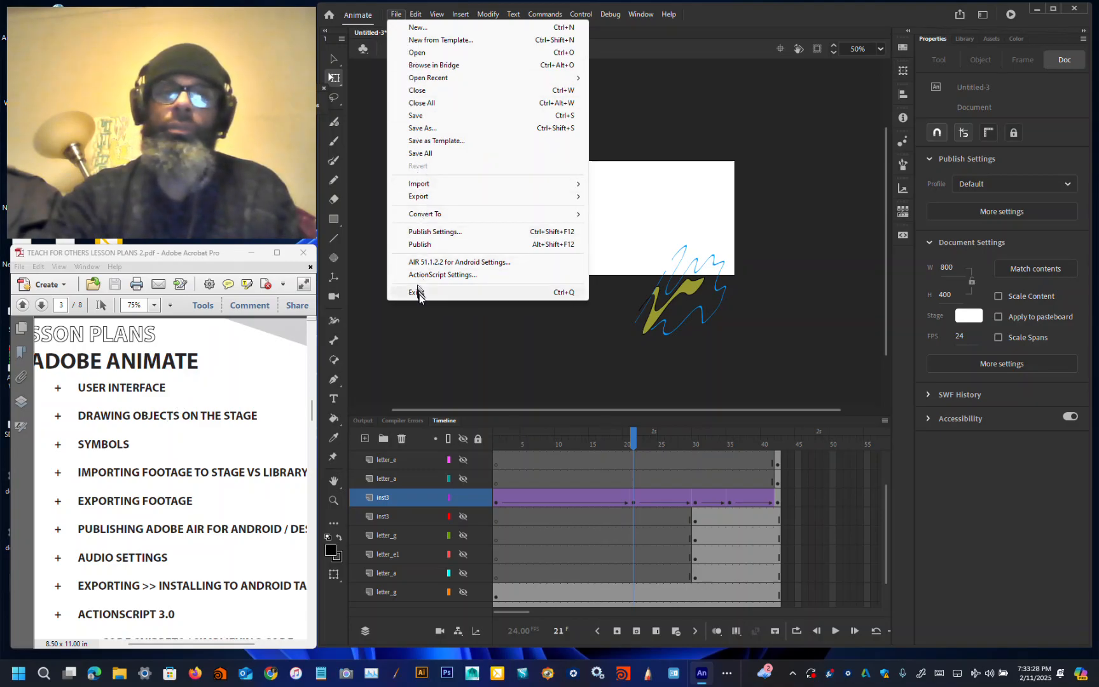
left_click(588, 374)
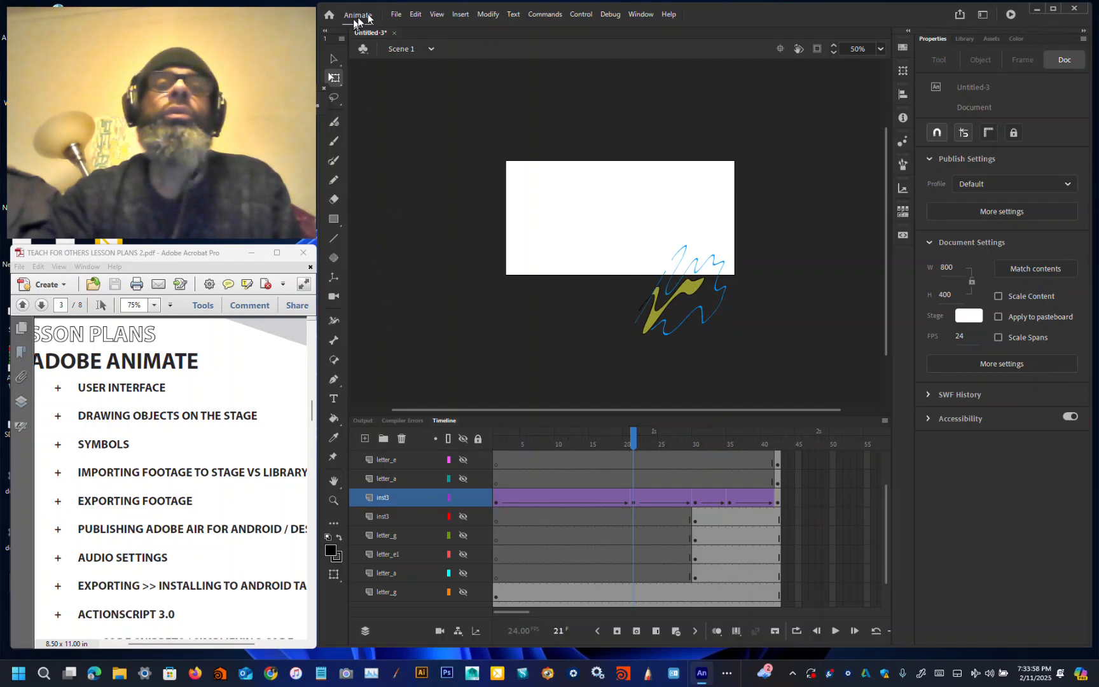
left_click(396, 14)
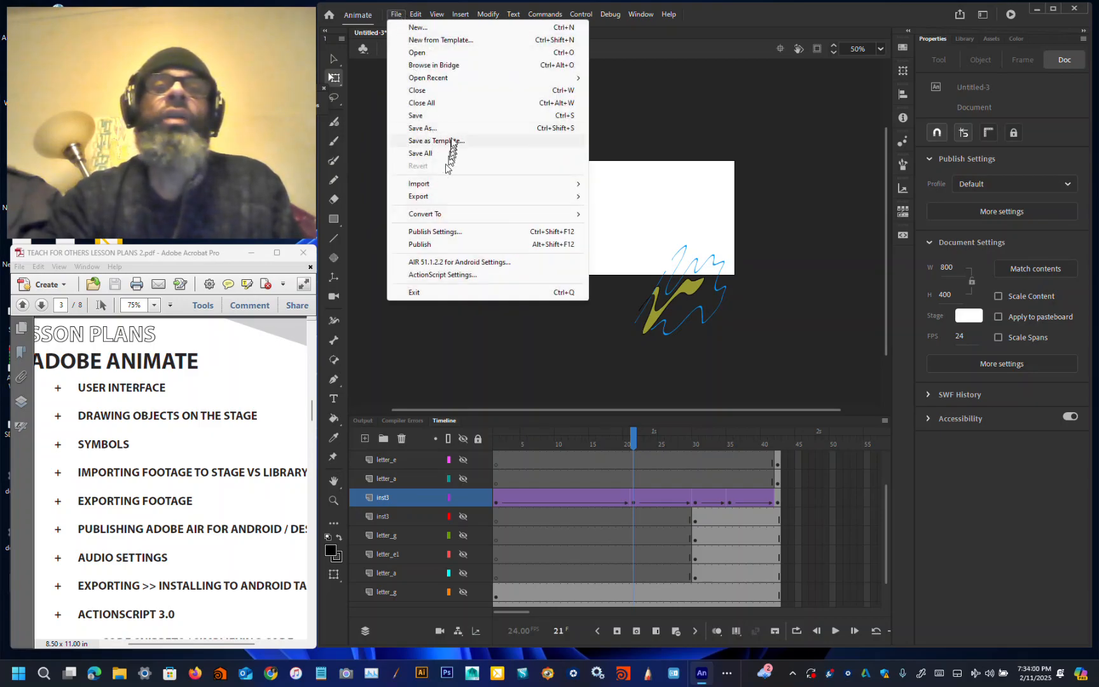
left_click(454, 127)
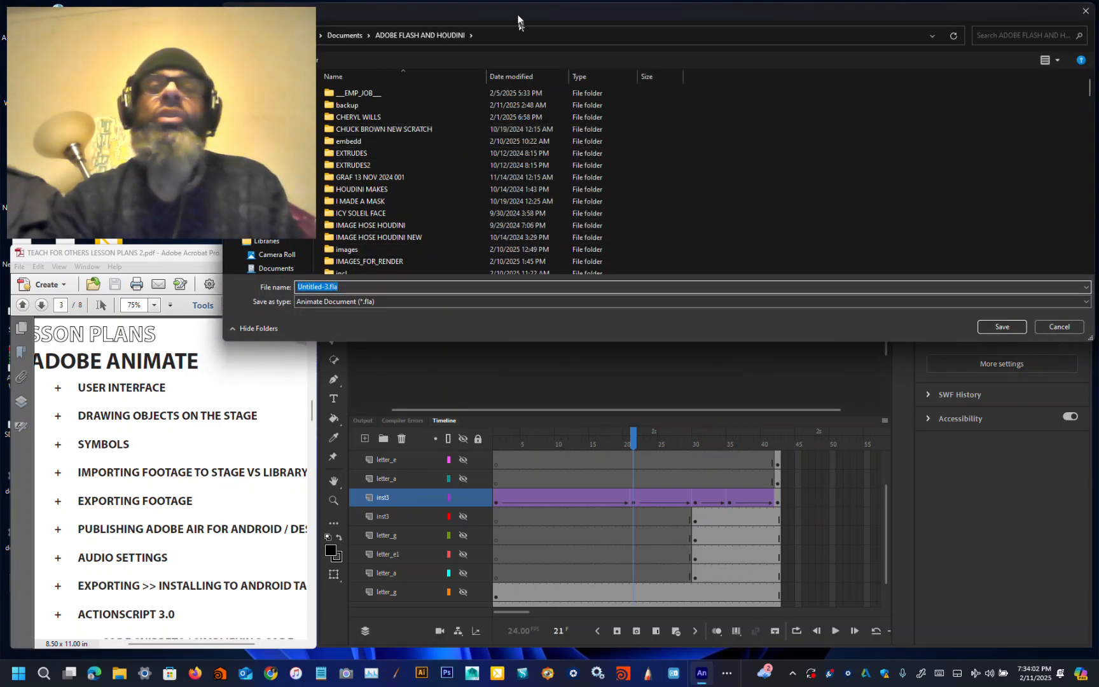
left_click_drag(518, 19, 304, 285)
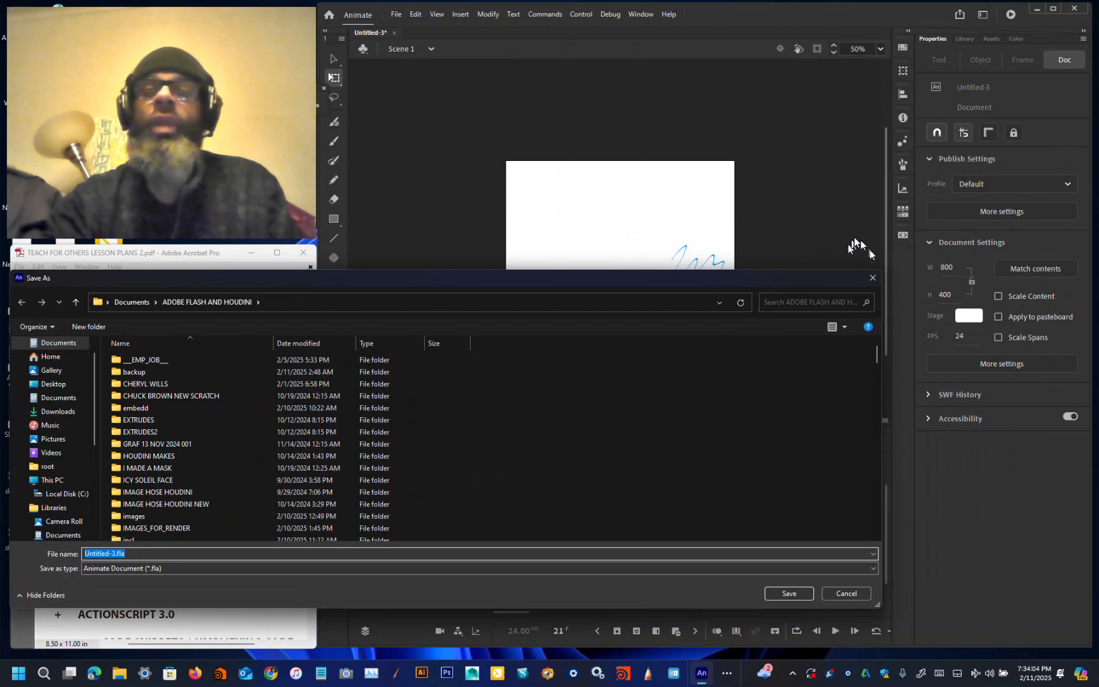
left_click_drag(882, 271, 842, 90)
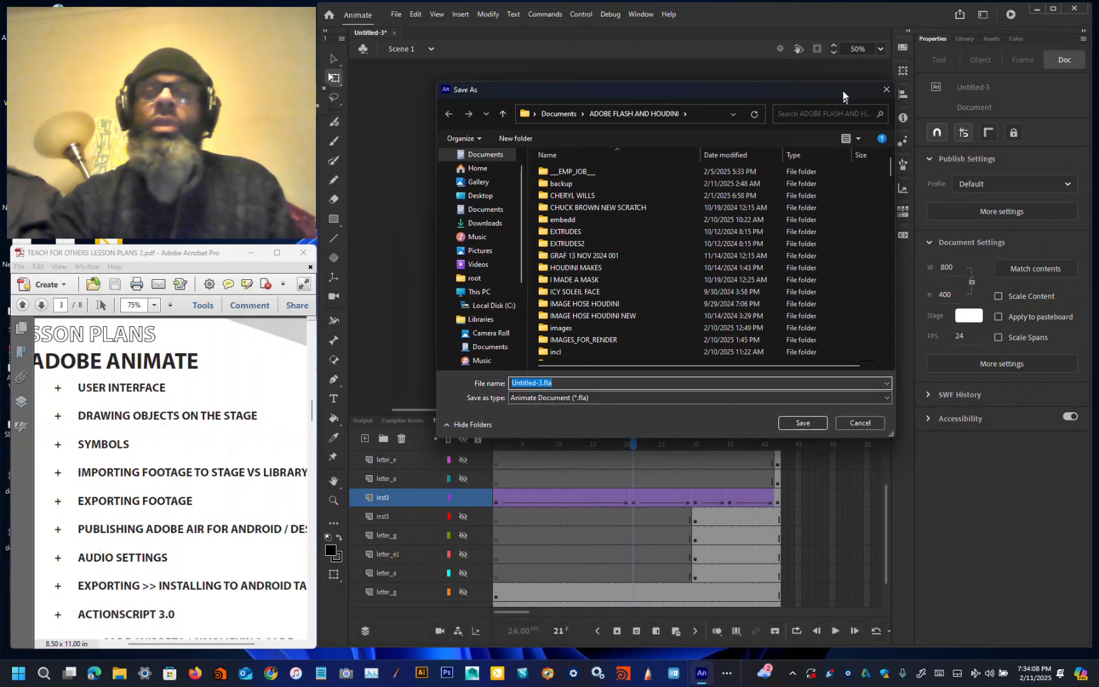
left_click(514, 139)
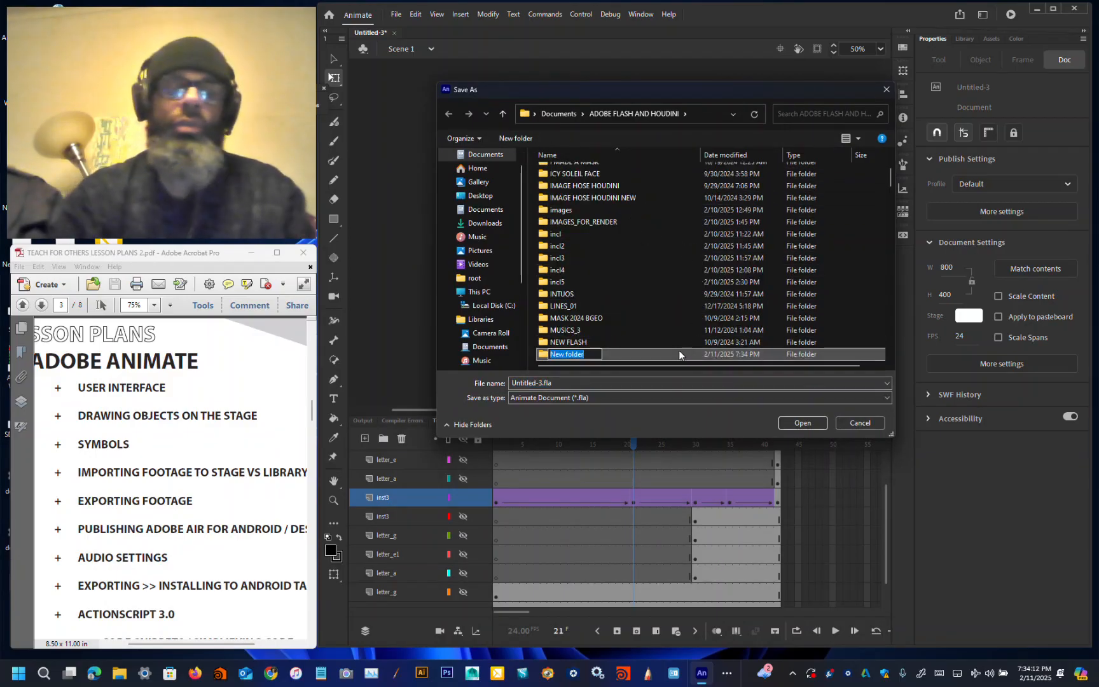
key("BackSpace")
type("__LES")
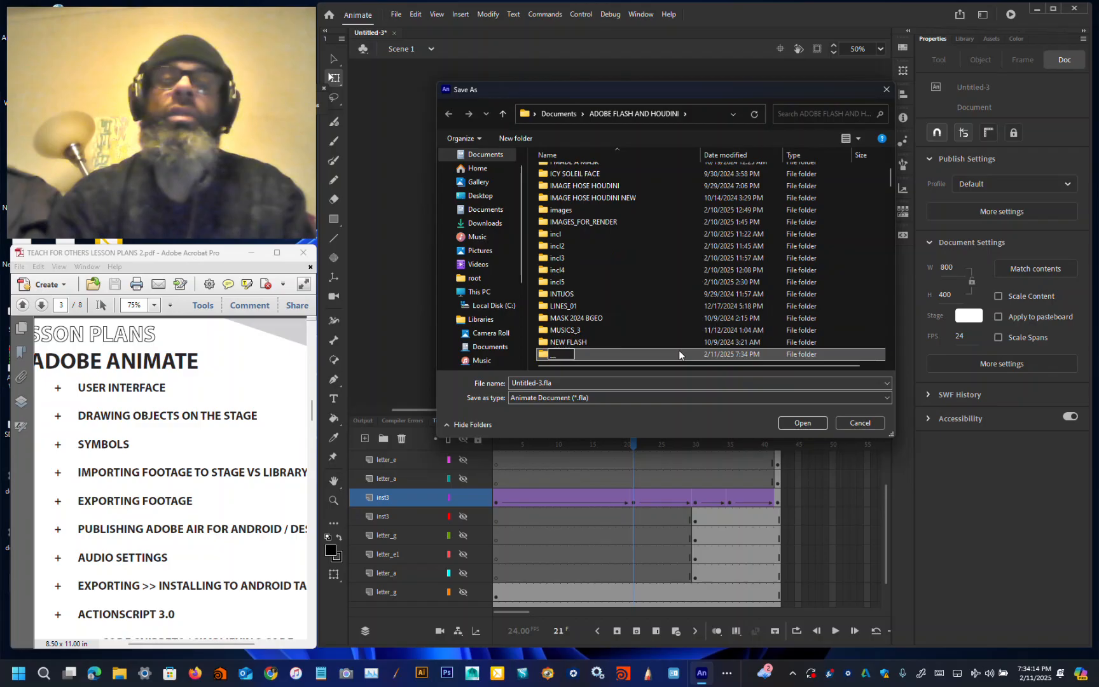
type("SONS_NMM")
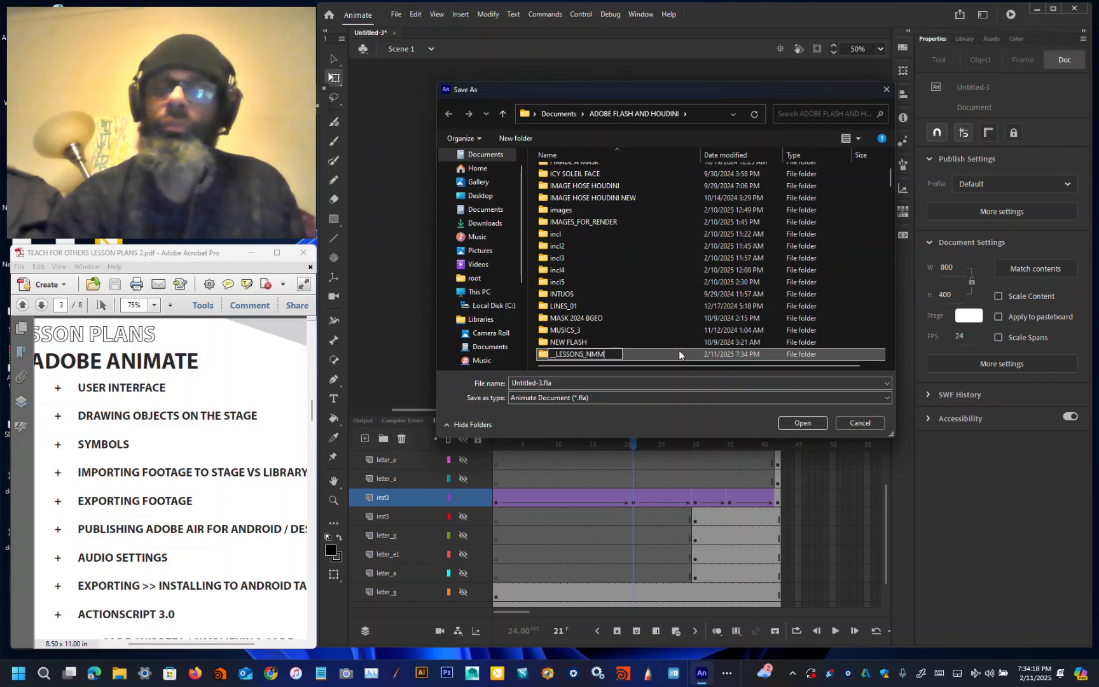
key("Return")
key("Return")
Step: Save the document in that folder as __LESSON_1.fla
double_click(574, 383)
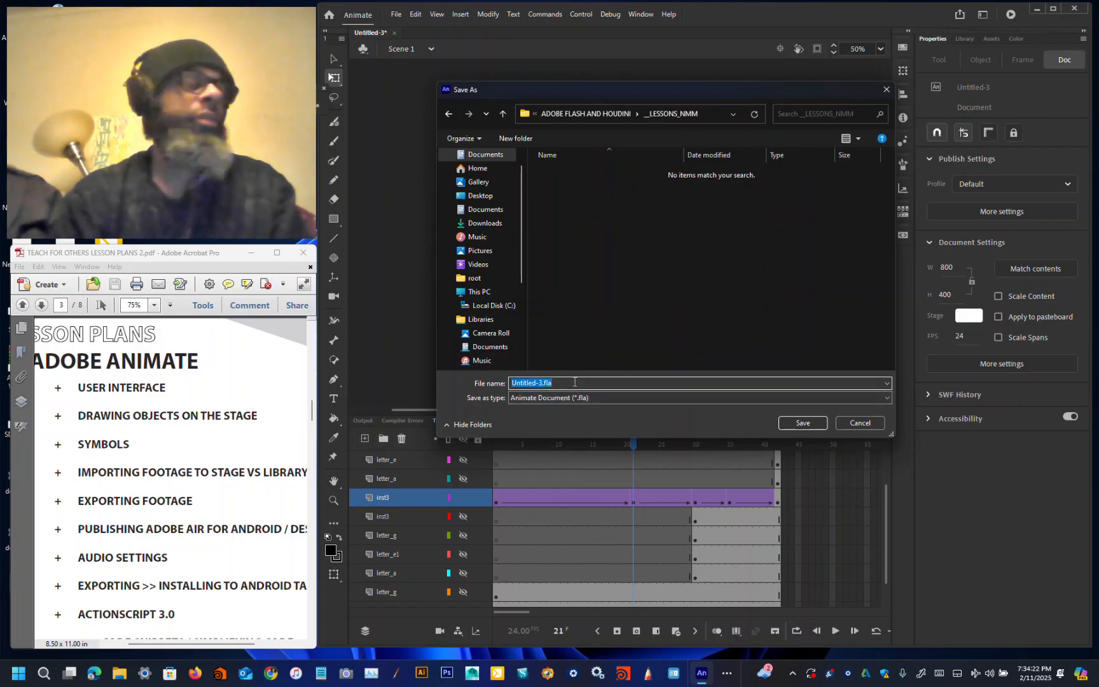
type("_LESSON_1")
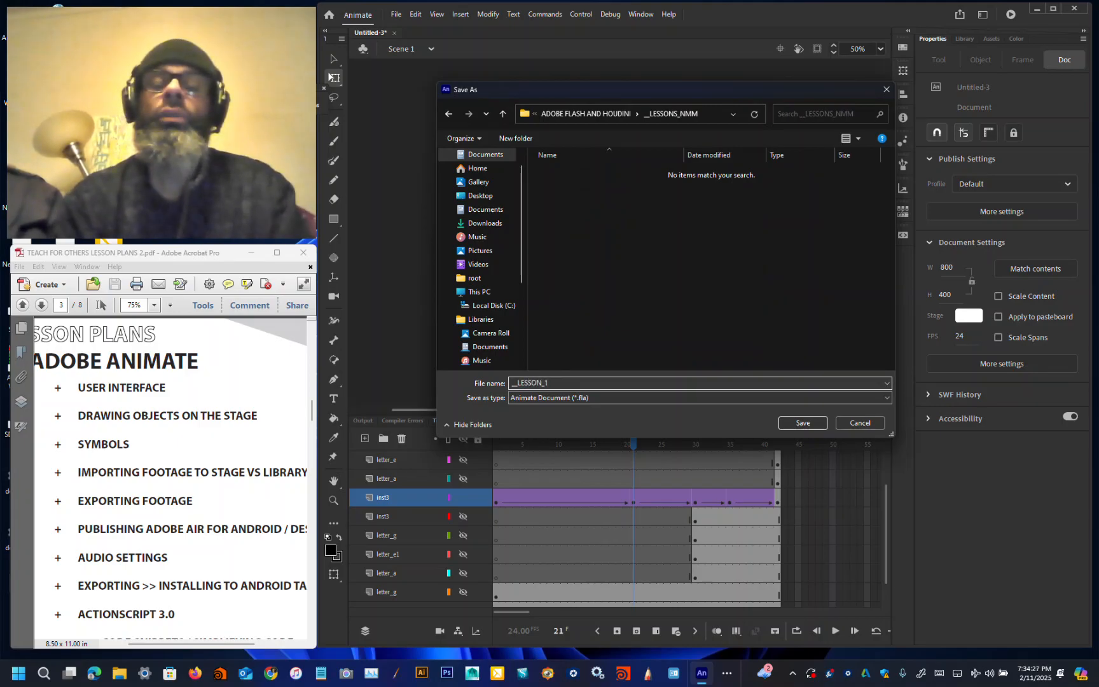
key("Return")
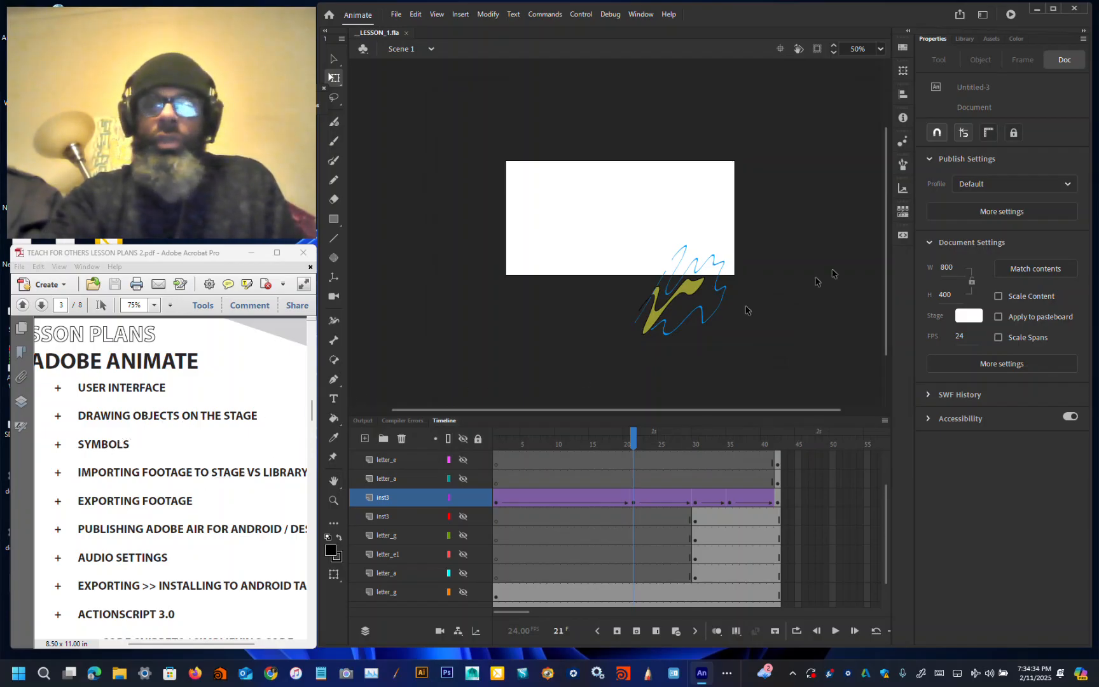
Step: Open the Library and preview each of the symbols, Symbol 1 through Symbol 12, one by one
left_click(969, 40)
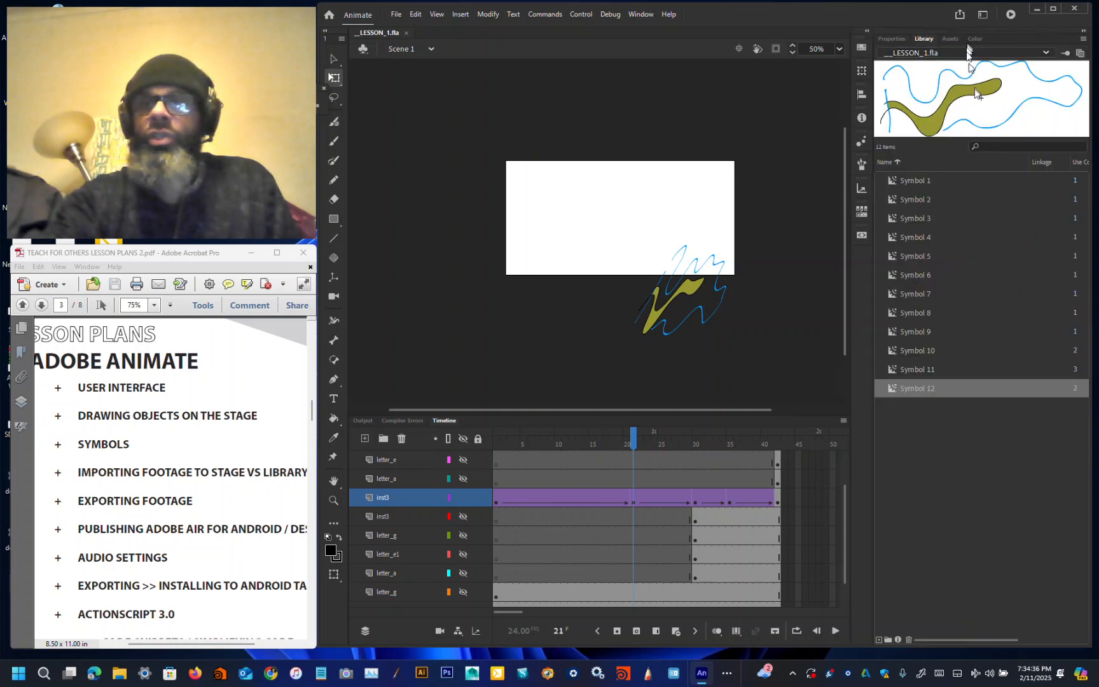
left_click(927, 181)
left_click(924, 202)
left_click(925, 220)
left_click(925, 239)
left_click(925, 257)
left_click(924, 276)
left_click(923, 295)
left_click(922, 314)
left_click(920, 331)
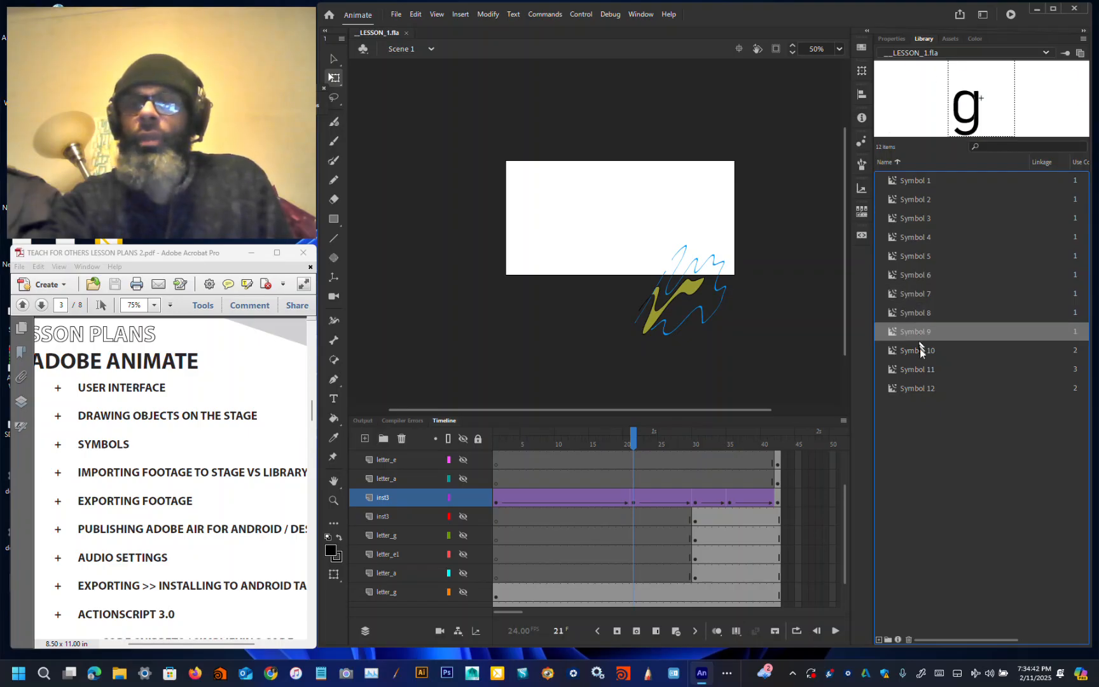
left_click(920, 351)
left_click(920, 368)
left_click(919, 386)
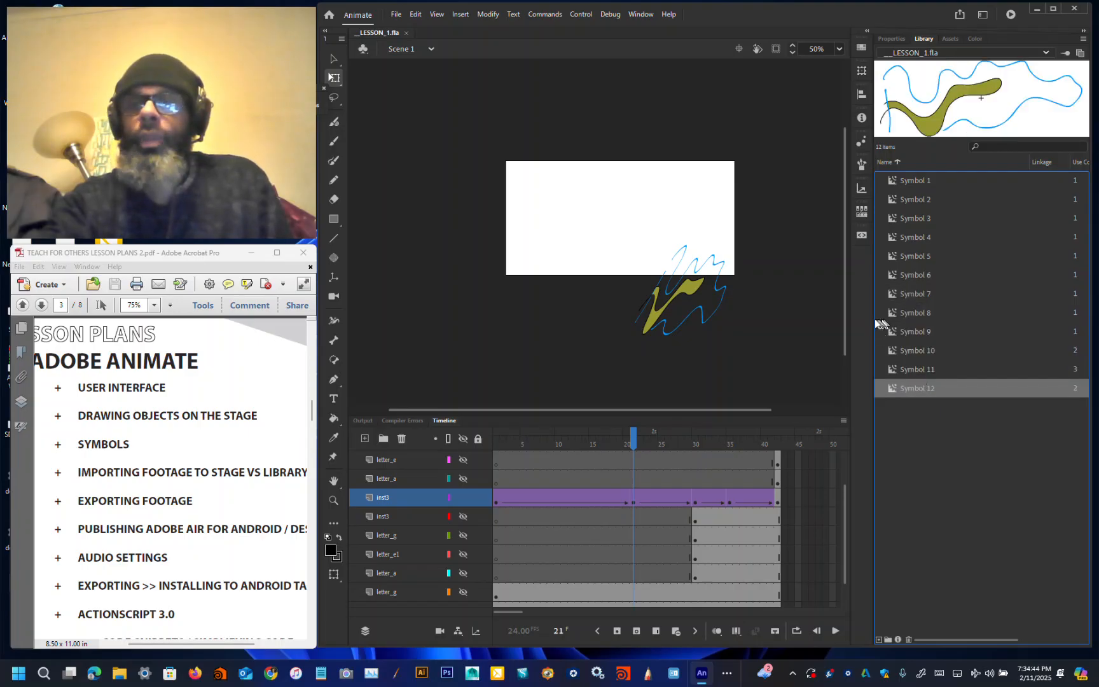
Step: Enlarge the library preview area and widen the Library panel, then preview the symbols again
left_click_drag(950, 140, 948, 313)
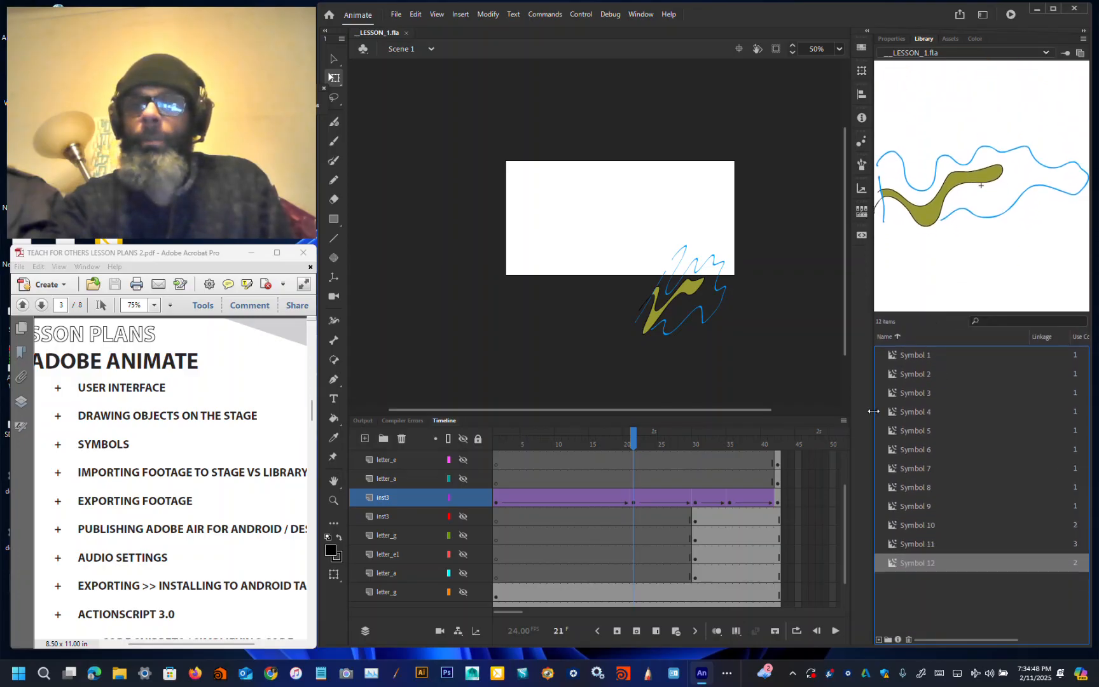
left_click_drag(872, 411, 753, 425)
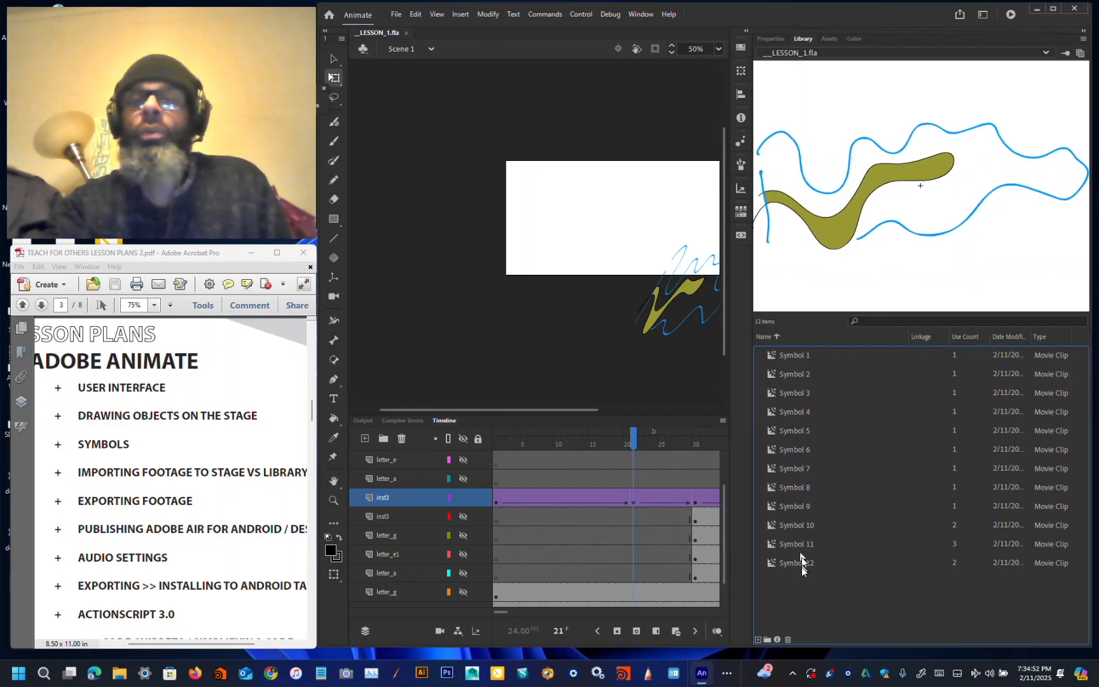
left_click(807, 503)
left_click(803, 488)
left_click(804, 467)
left_click(805, 449)
left_click(805, 431)
left_click(805, 412)
left_click(807, 390)
left_click(806, 369)
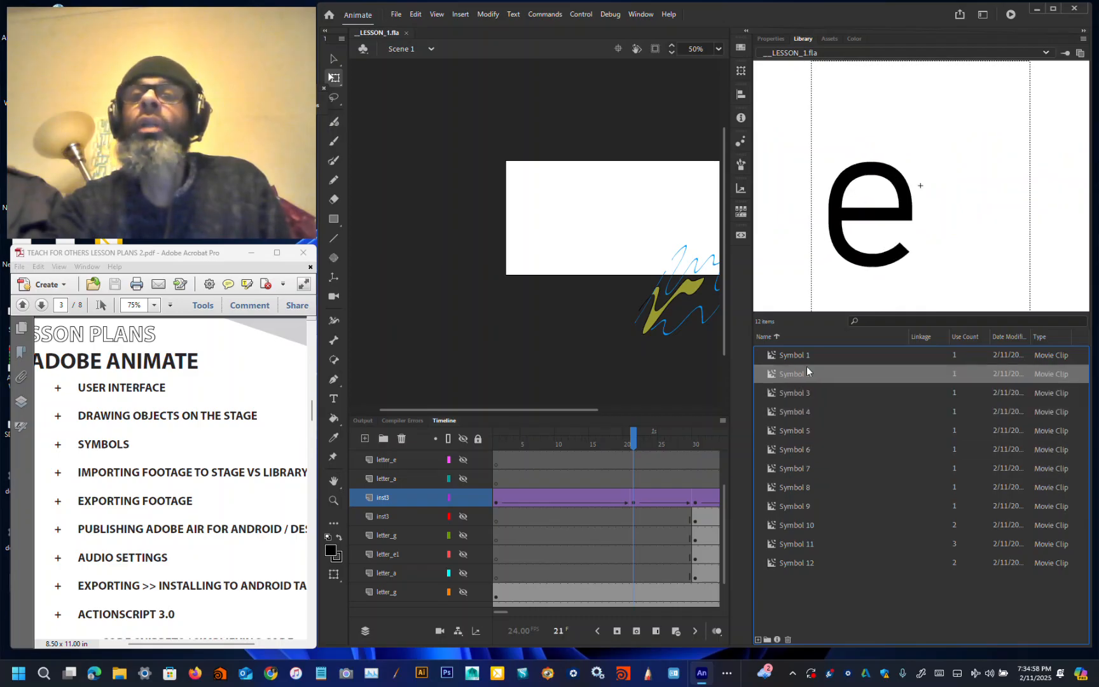
left_click(808, 354)
left_click(816, 563)
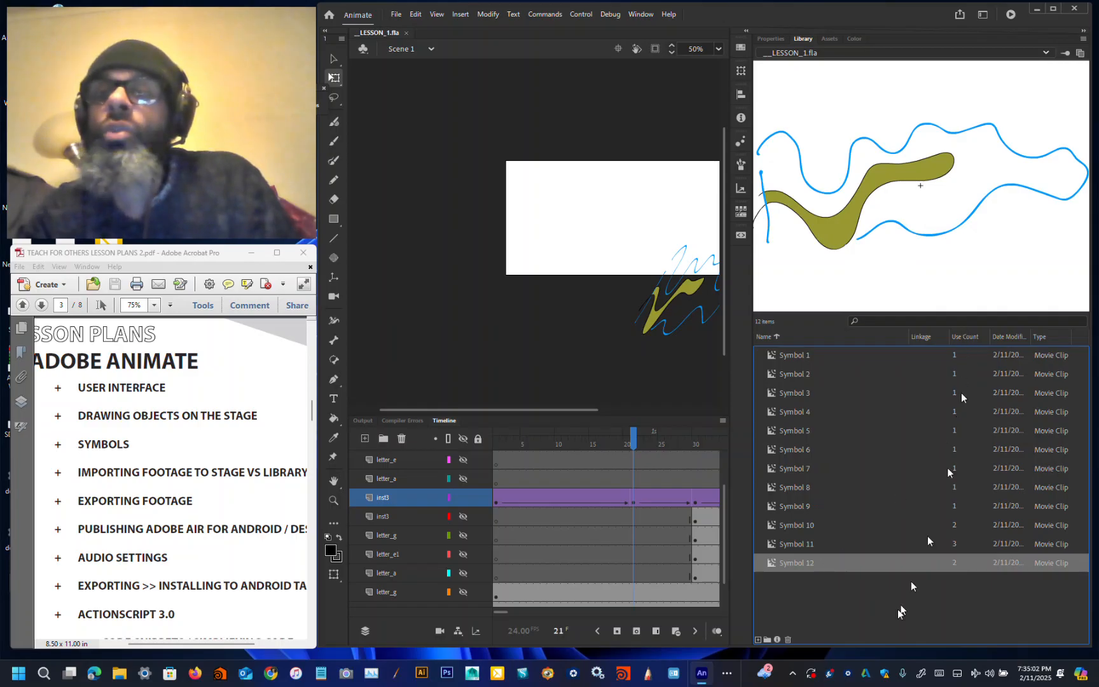
left_click(804, 521)
left_click(813, 542)
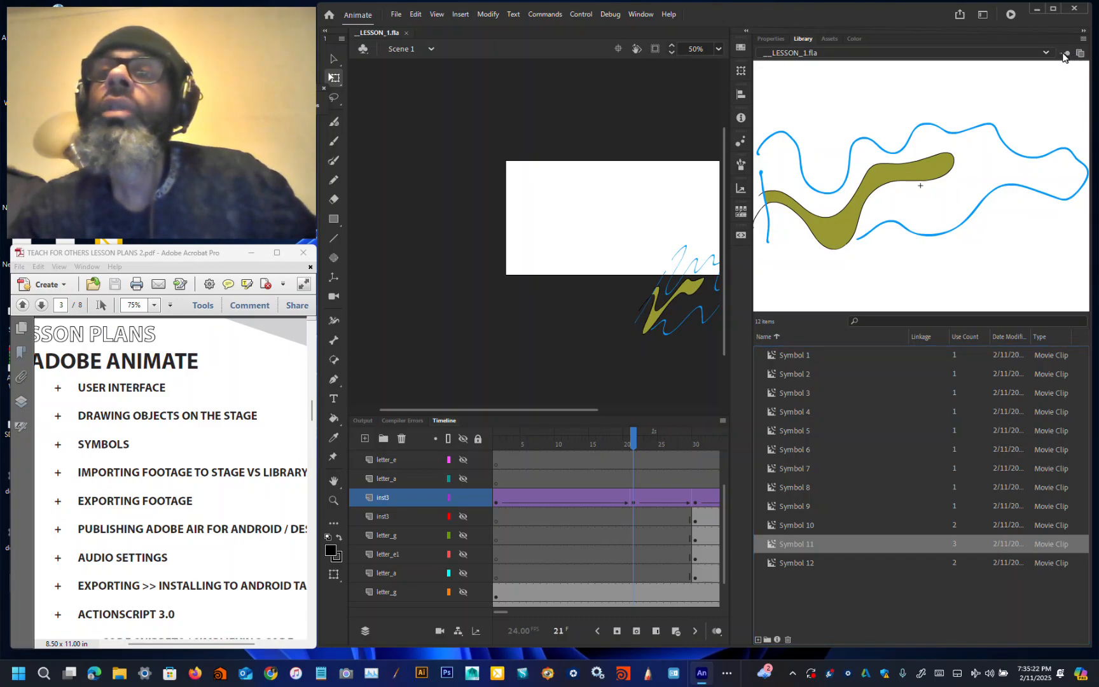
left_click(1084, 39)
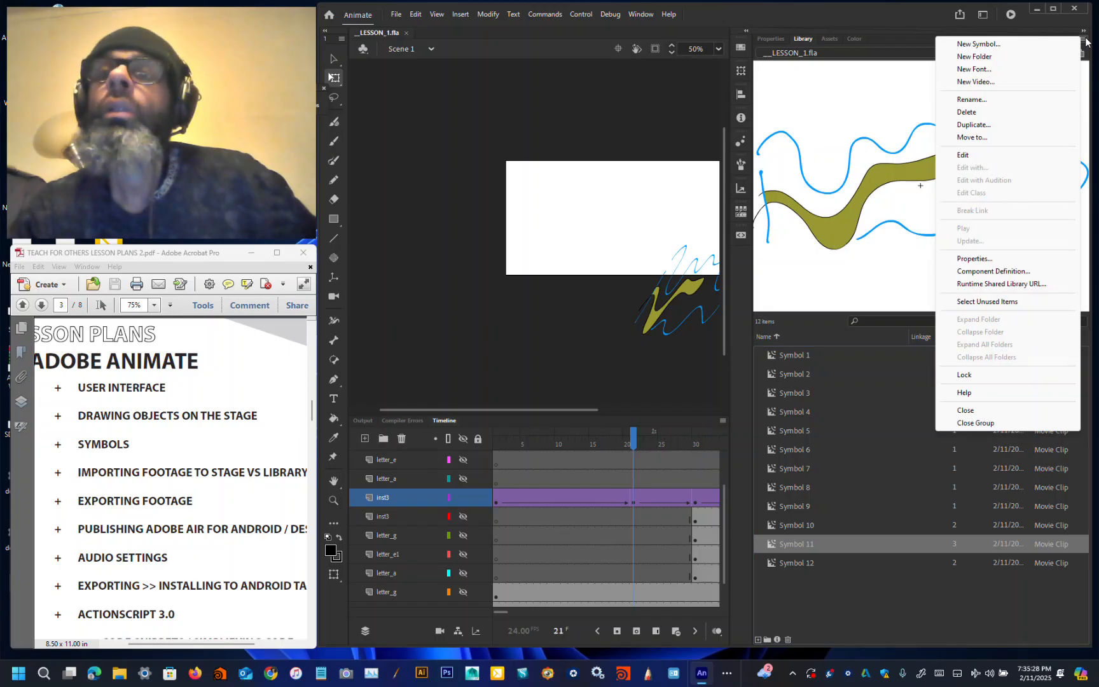
left_click(861, 9)
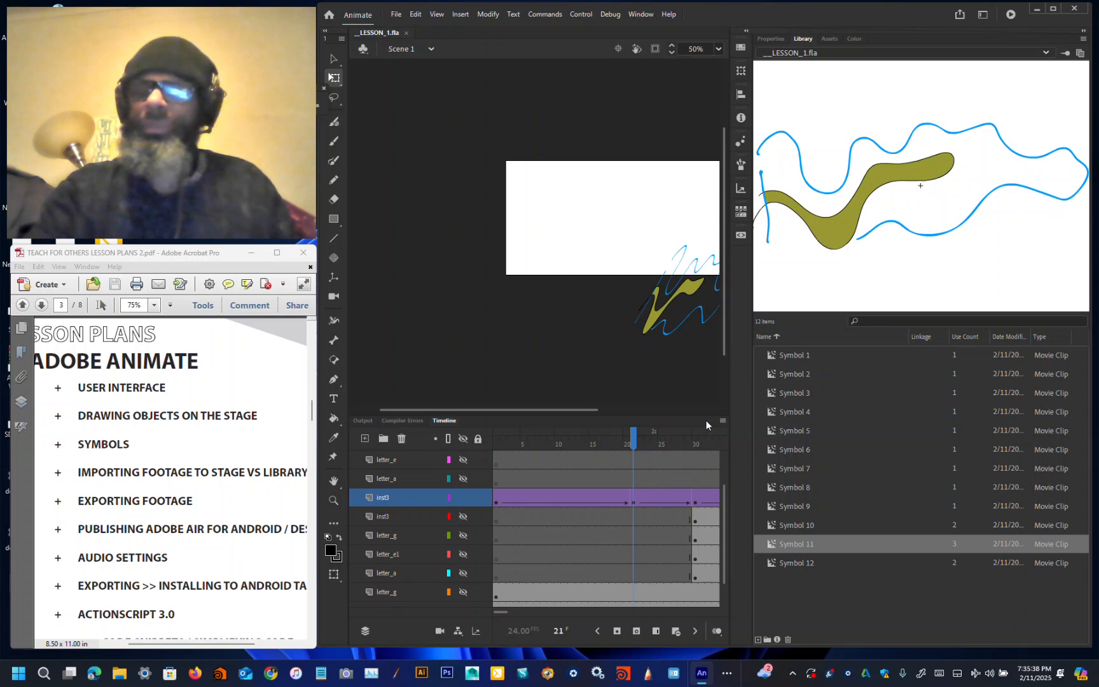
Step: Drag instances of Symbol 4 and Symbol 12 onto the stage at frame 21, then undo both placements
left_click_drag(591, 410, 658, 417)
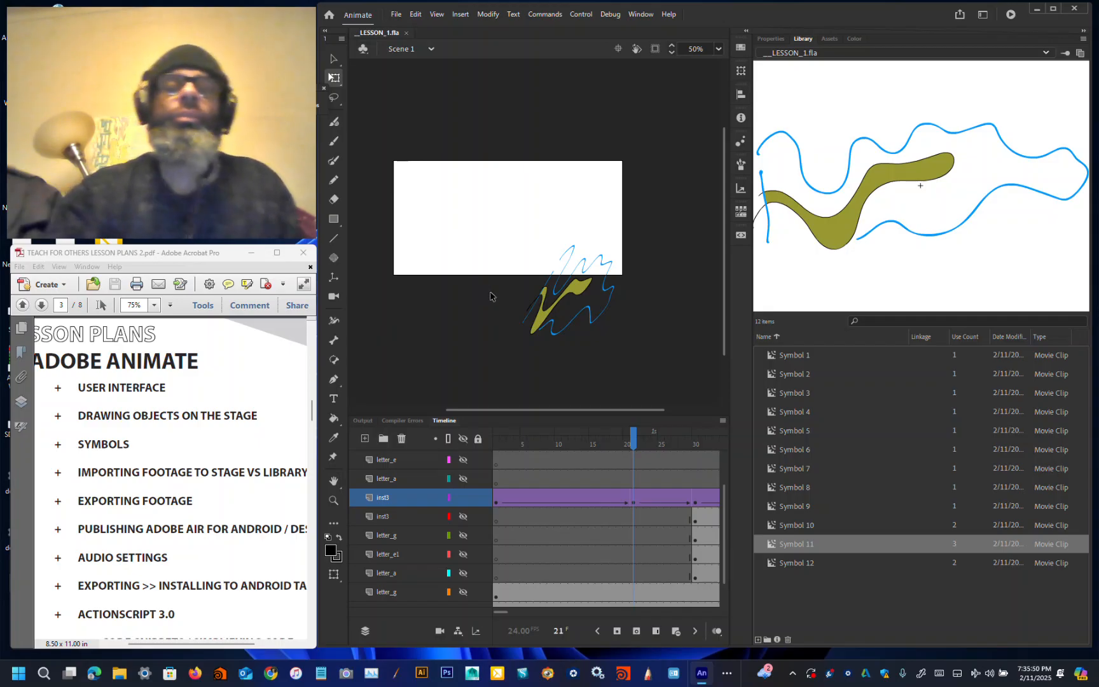
left_click(772, 414)
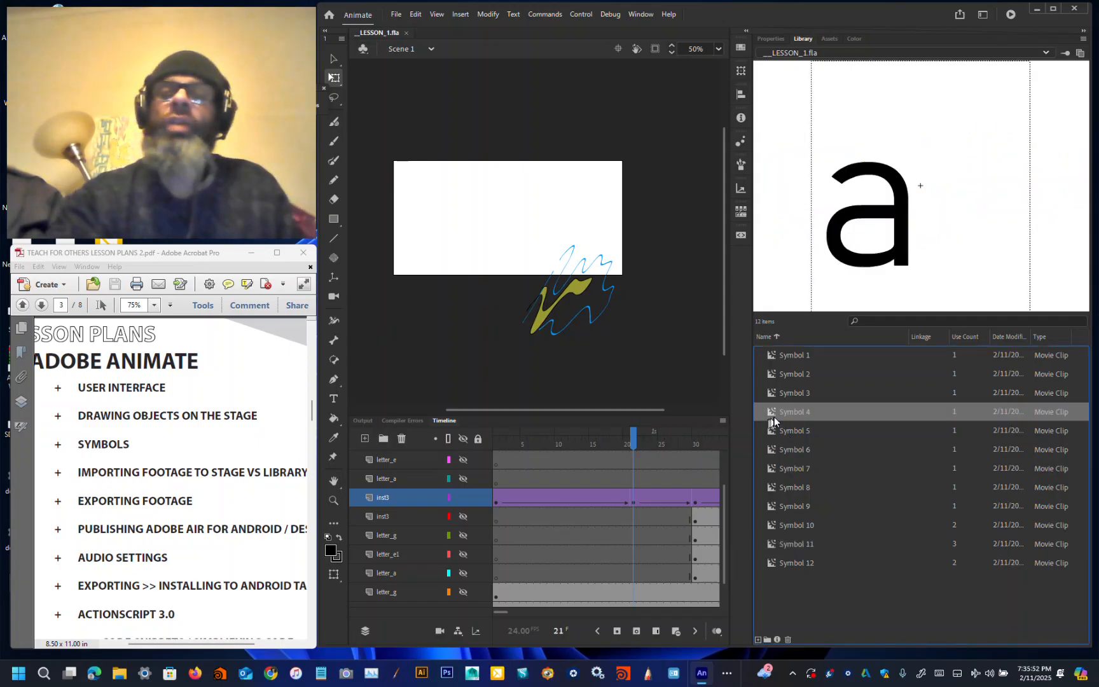
left_click_drag(771, 415, 434, 213)
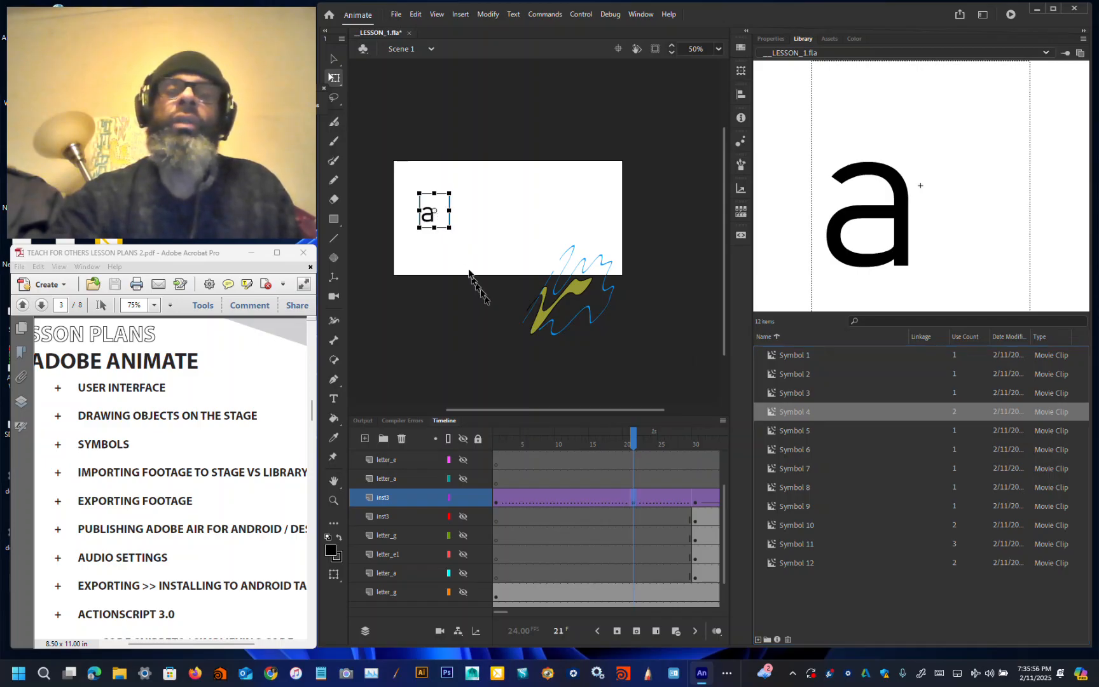
left_click(821, 565)
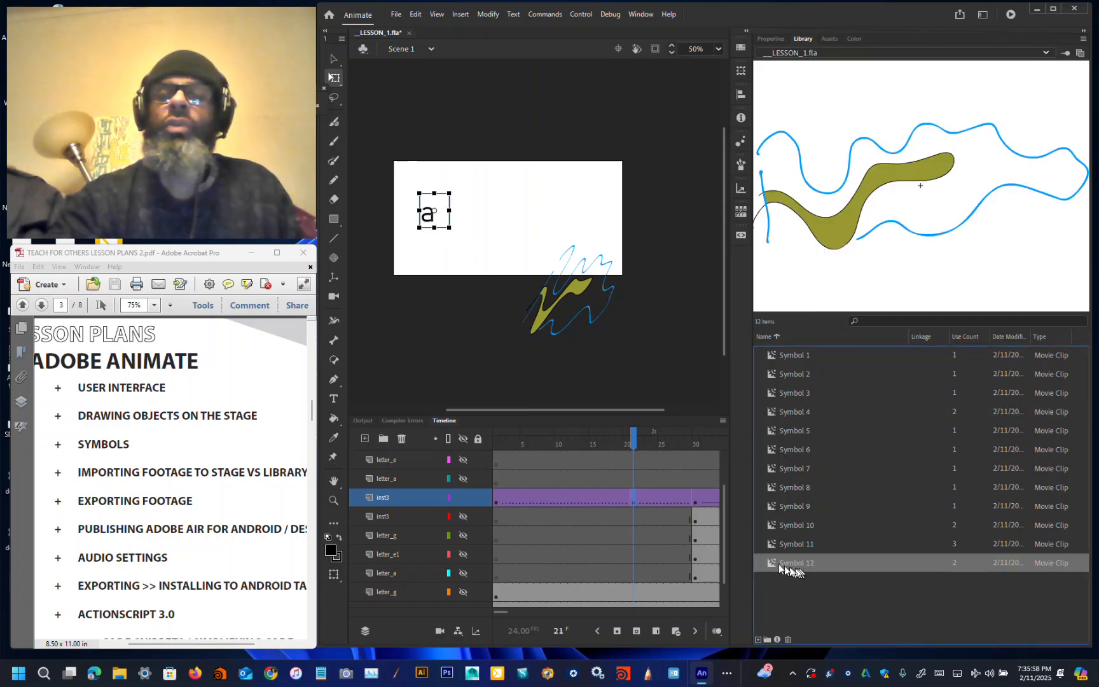
mouse_move(631, 353)
left_mouse_down()
mouse_move(496, 188)
mouse_move(546, 156)
left_mouse_up()
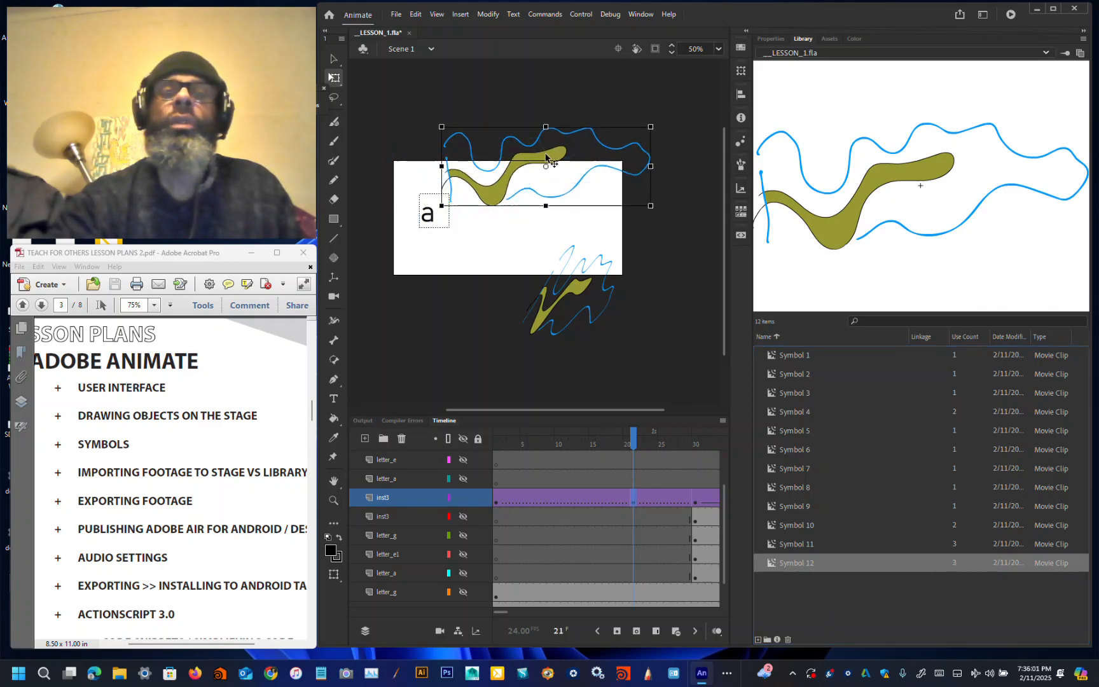
left_click(415, 14)
left_click(421, 28)
left_click(416, 15)
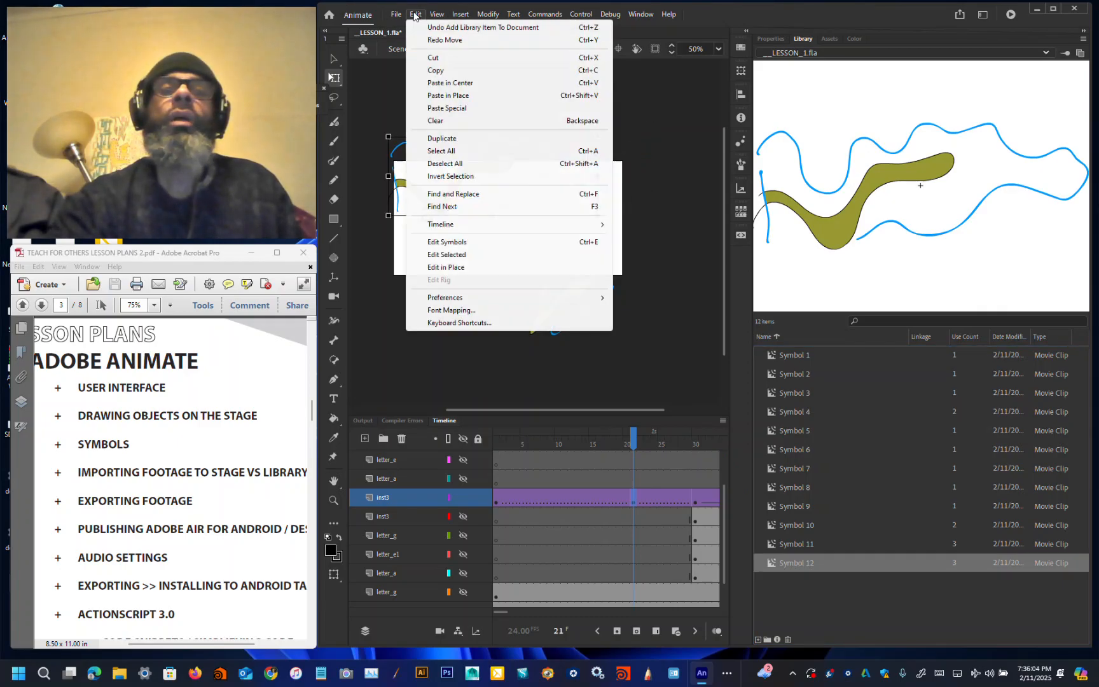
left_click(422, 28)
left_click(416, 15)
left_click(422, 28)
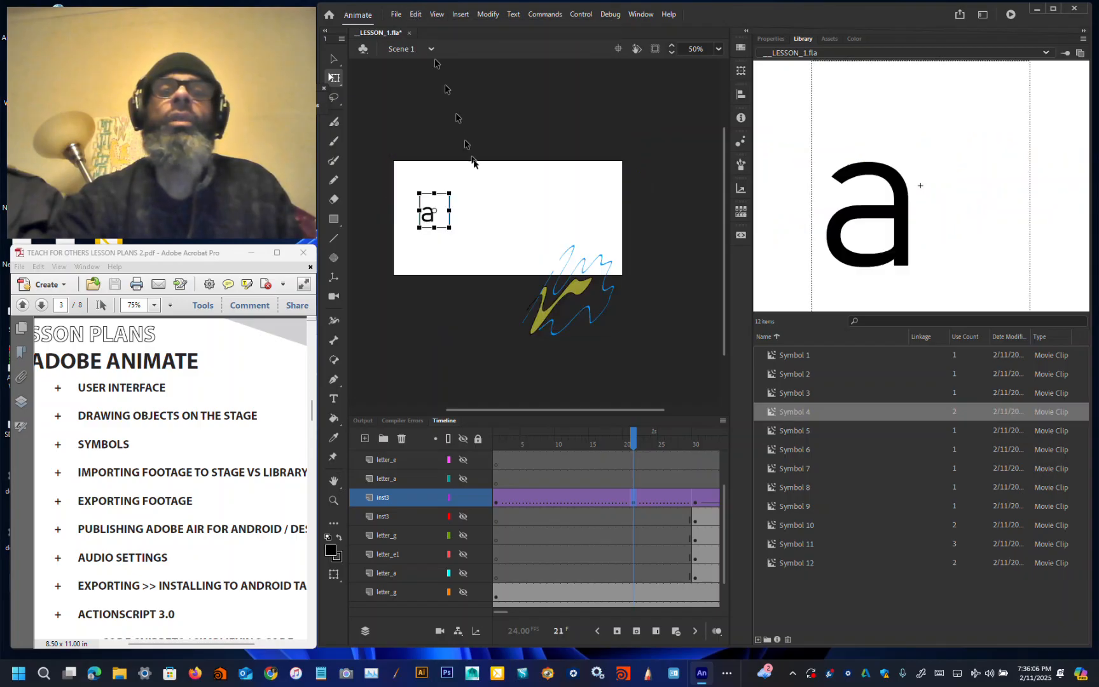
left_click(416, 14)
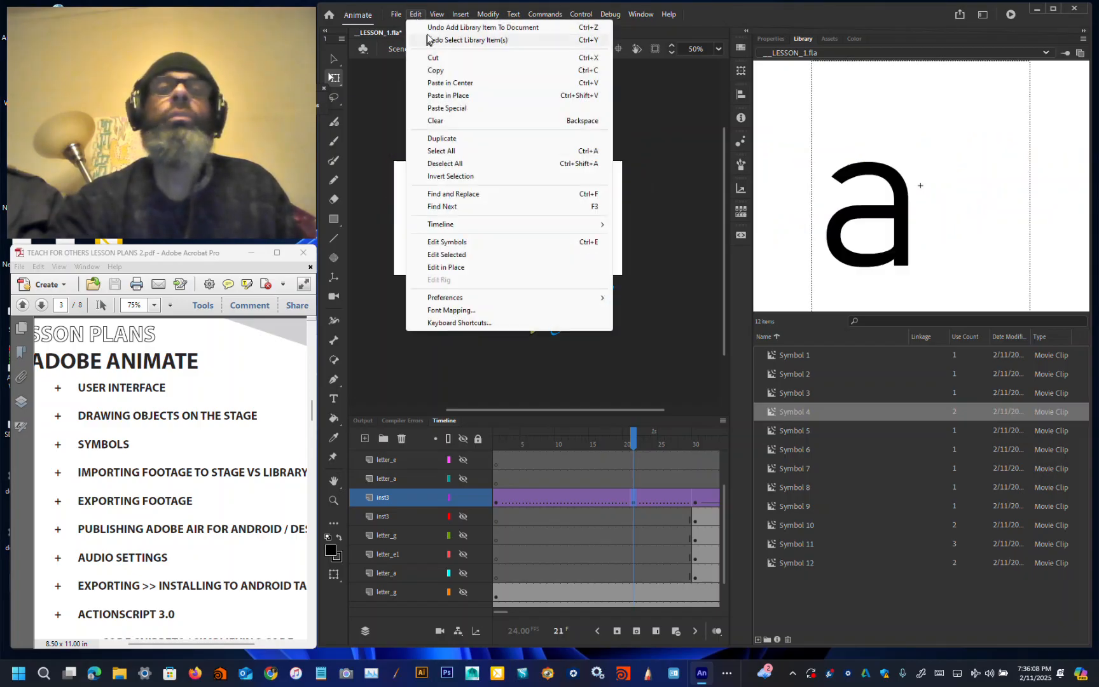
left_click(429, 28)
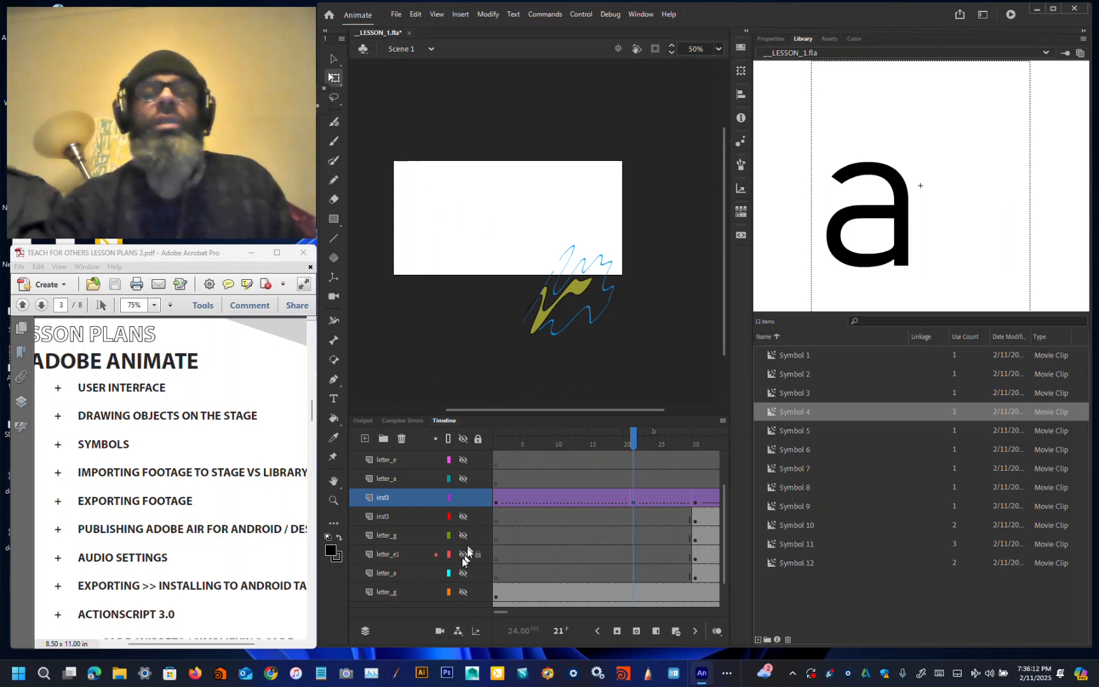
Step: Create a new AIR for Android document of 480 by 800 pixels
left_click(395, 15)
key("Escape")
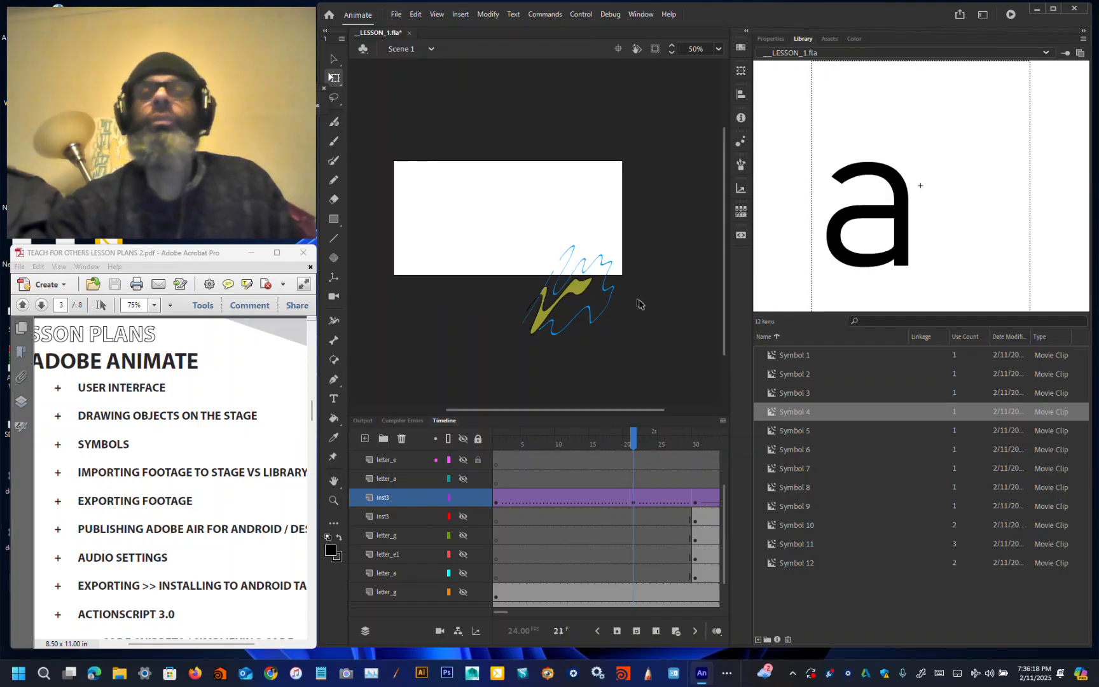
key("ctrl+Return")
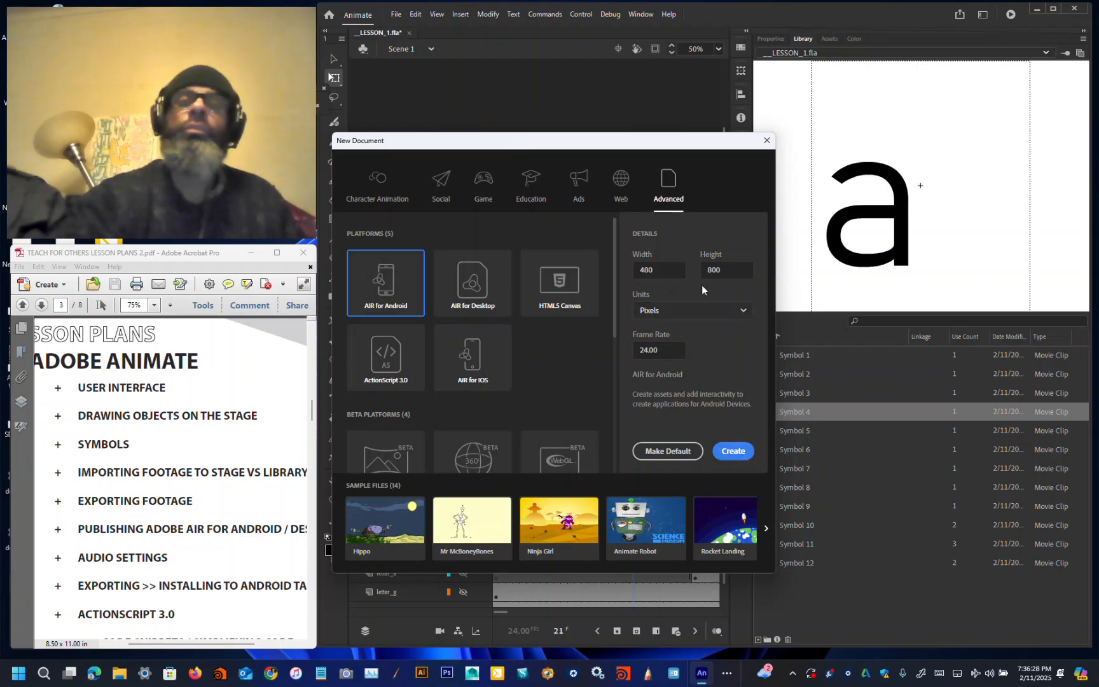
left_click(731, 451)
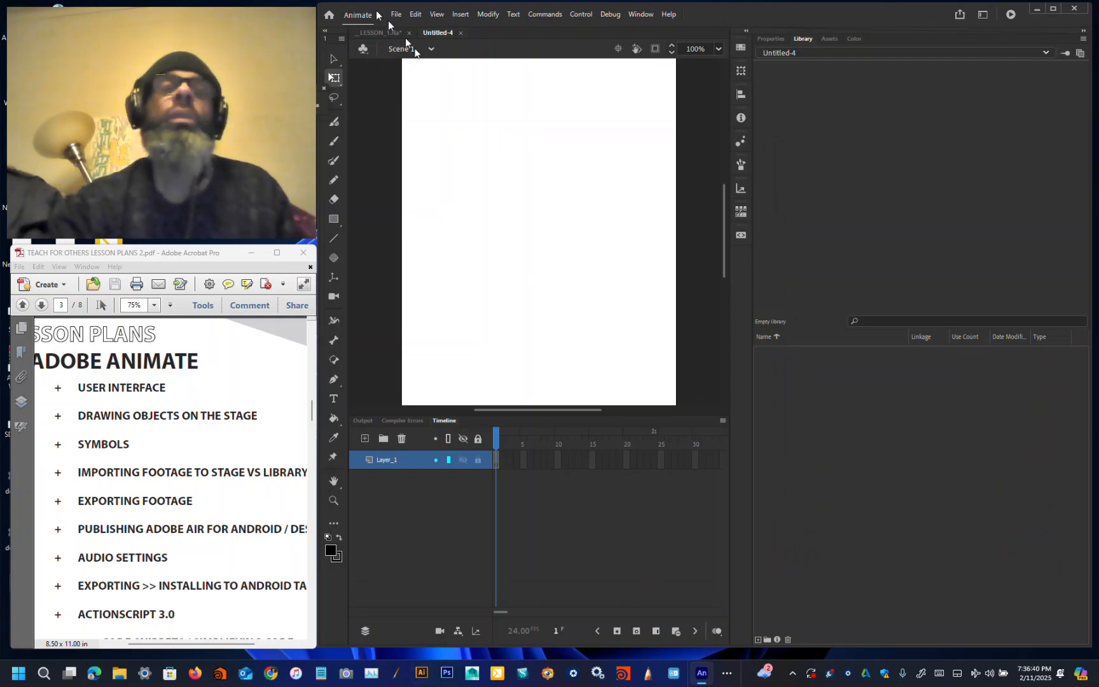
Step: Draw a rectangle about 130 by 145 pixels in the upper middle of the new stage
left_click(333, 219)
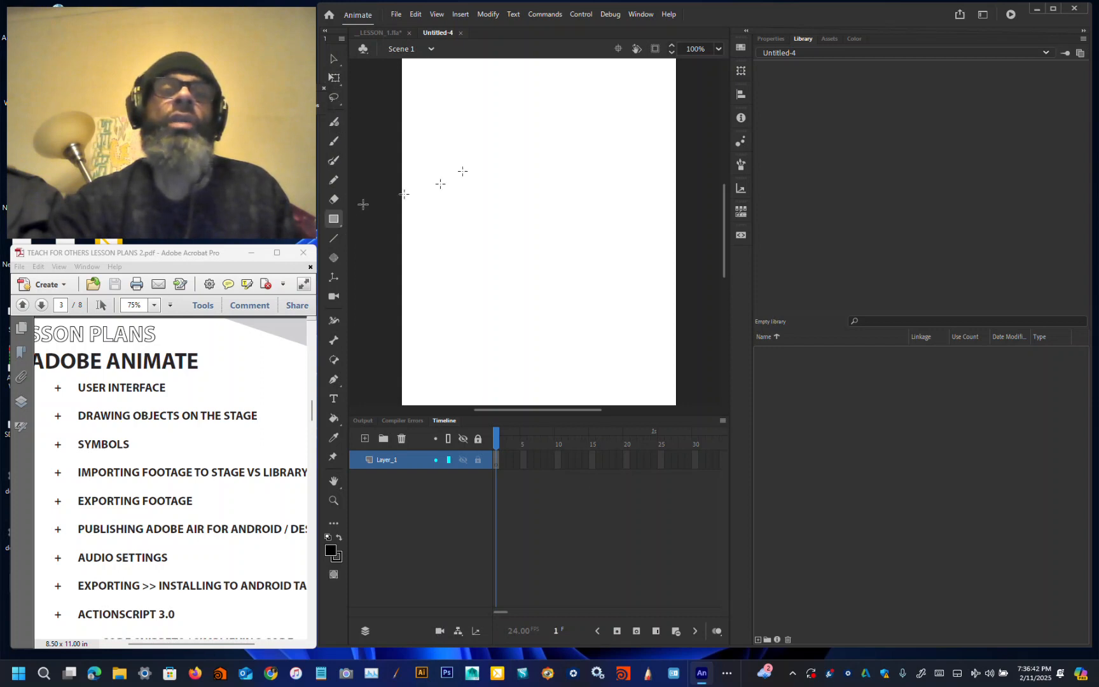
left_click_drag(465, 124, 606, 281)
left_click(332, 61)
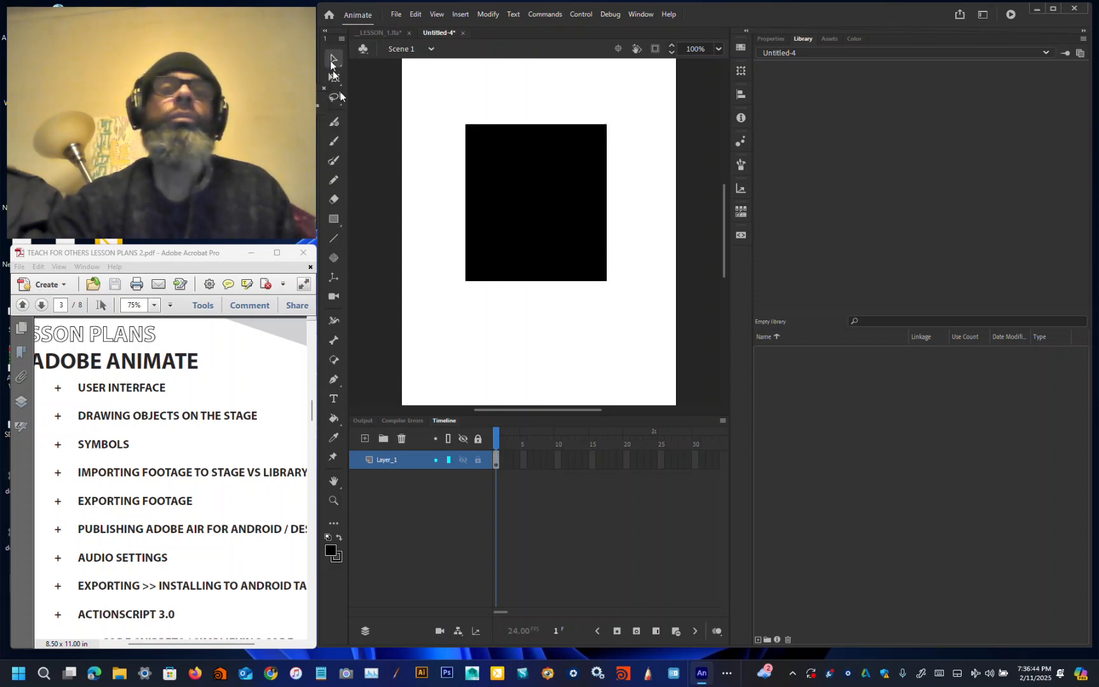
Step: Fill the rectangle with the brown swatch #996600
left_click(330, 550)
left_click(379, 472)
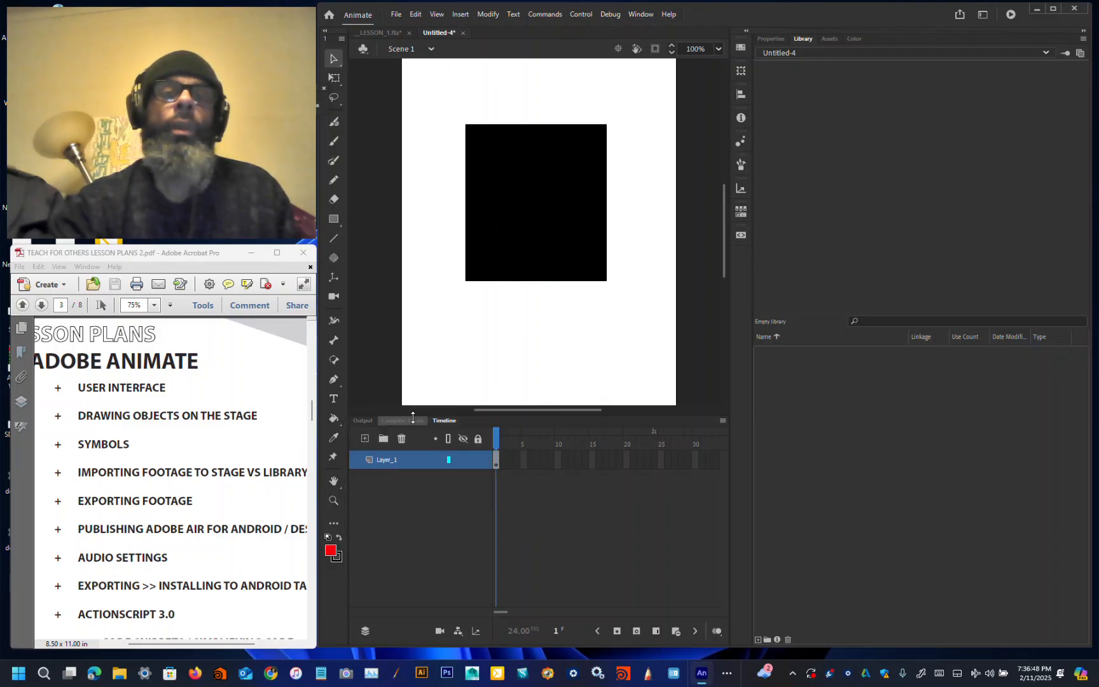
left_click(502, 230)
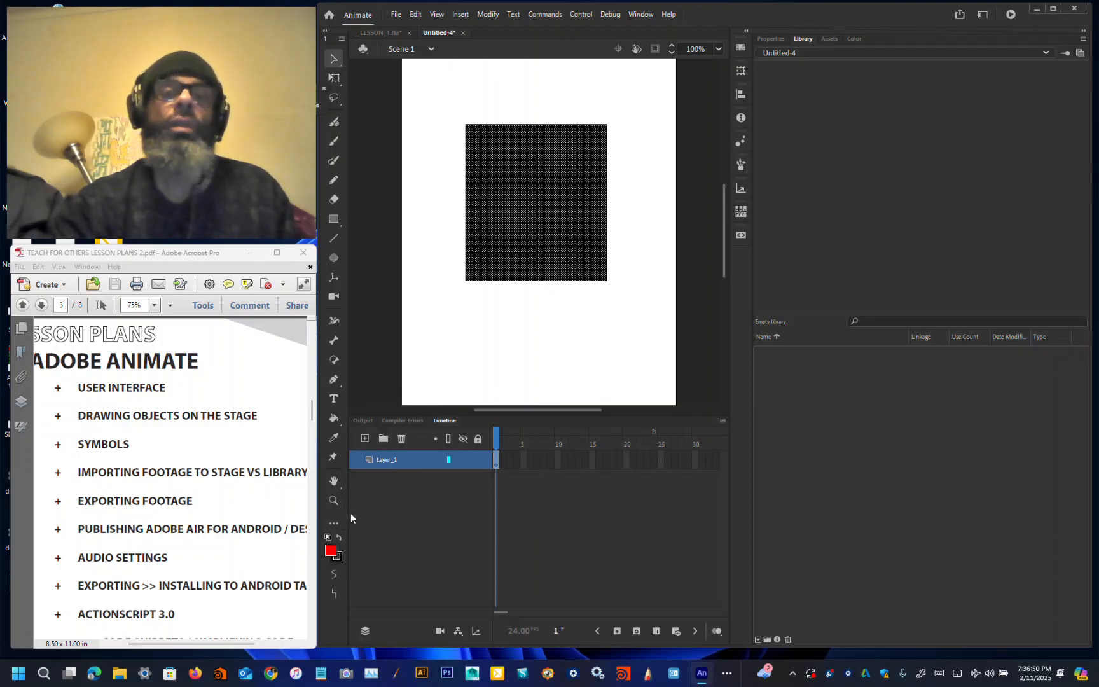
left_click(331, 550)
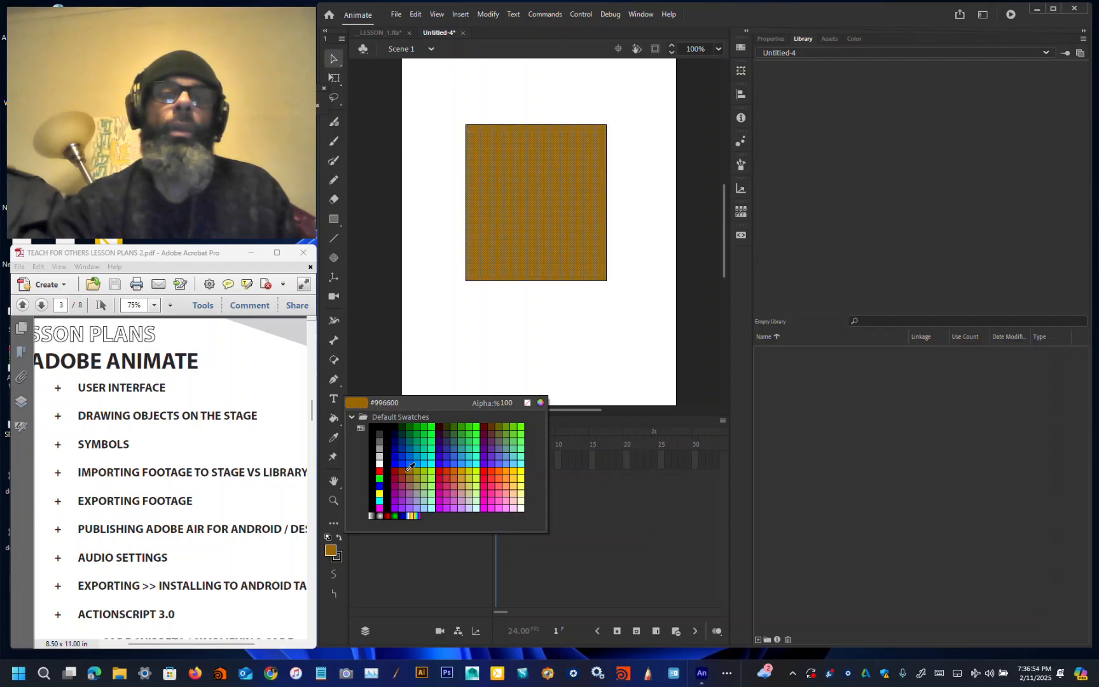
left_click(406, 477)
left_click_drag(439, 104, 664, 304)
left_click(648, 285)
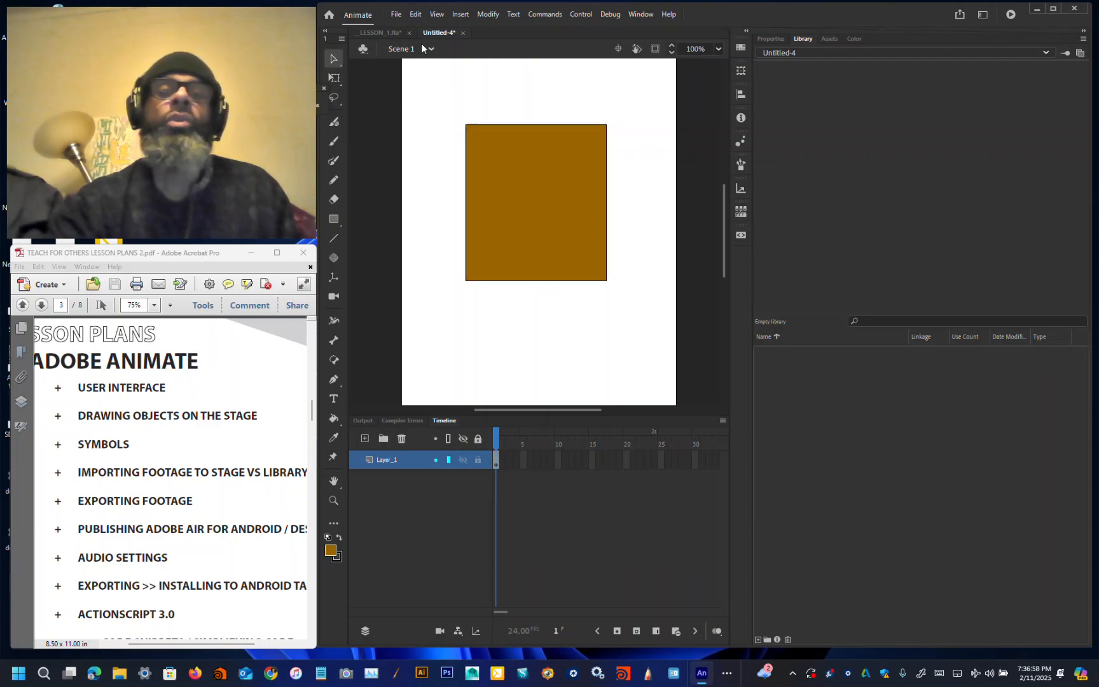
Step: Open the Export Image dialog for the stage
left_click(396, 14)
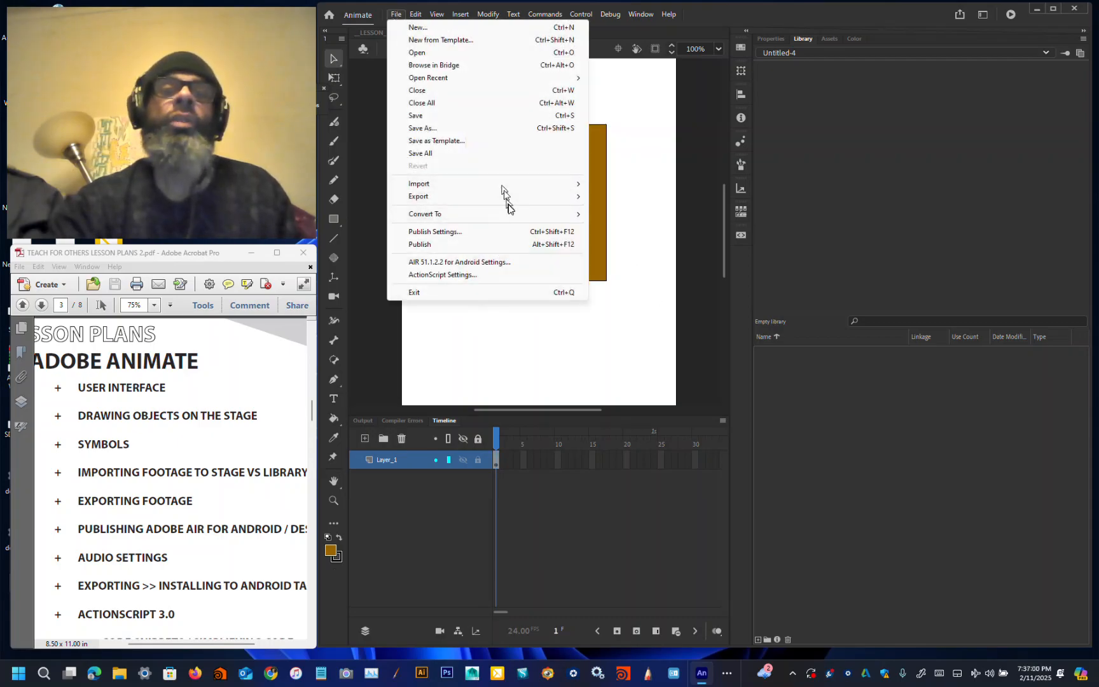
mouse_move(517, 201)
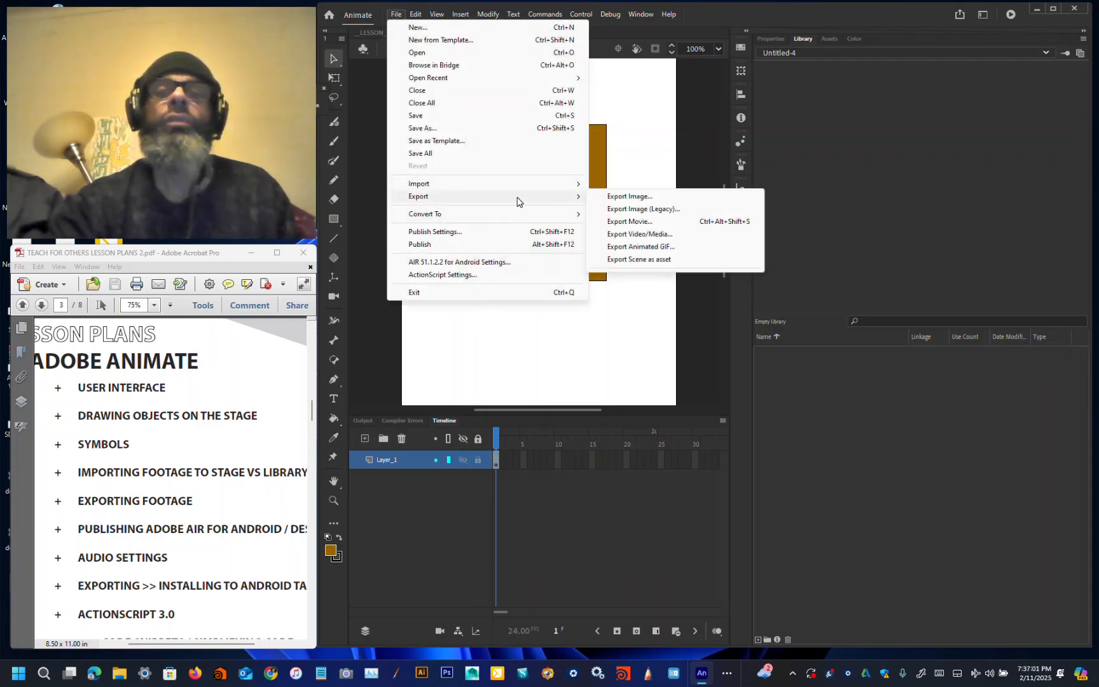
left_click(607, 197)
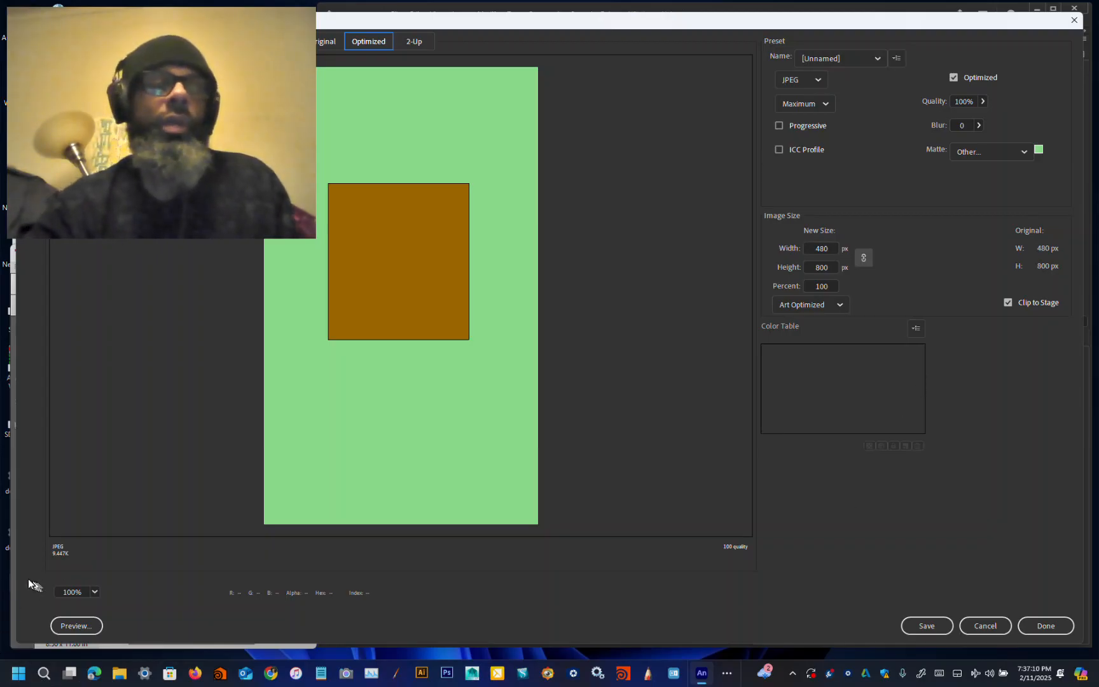
left_click_drag(14, 574, 390, 574)
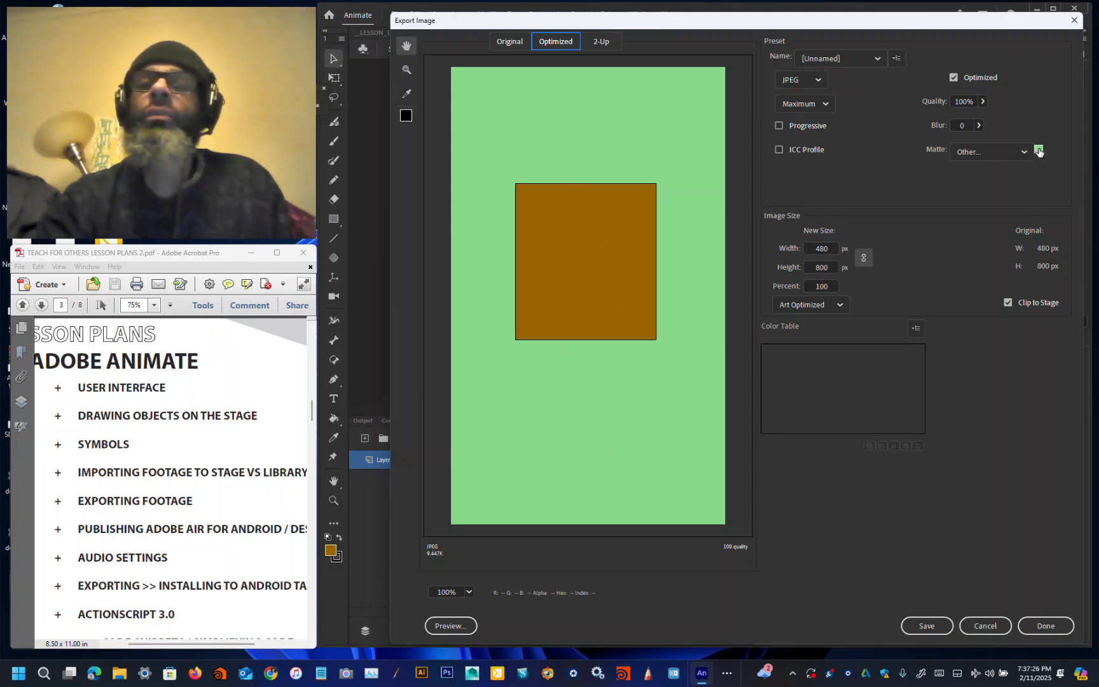
left_click_drag(946, 26, 909, 32)
Step: Set the export matte to Eyedropper Color with the colour 0033AA
left_click(988, 156)
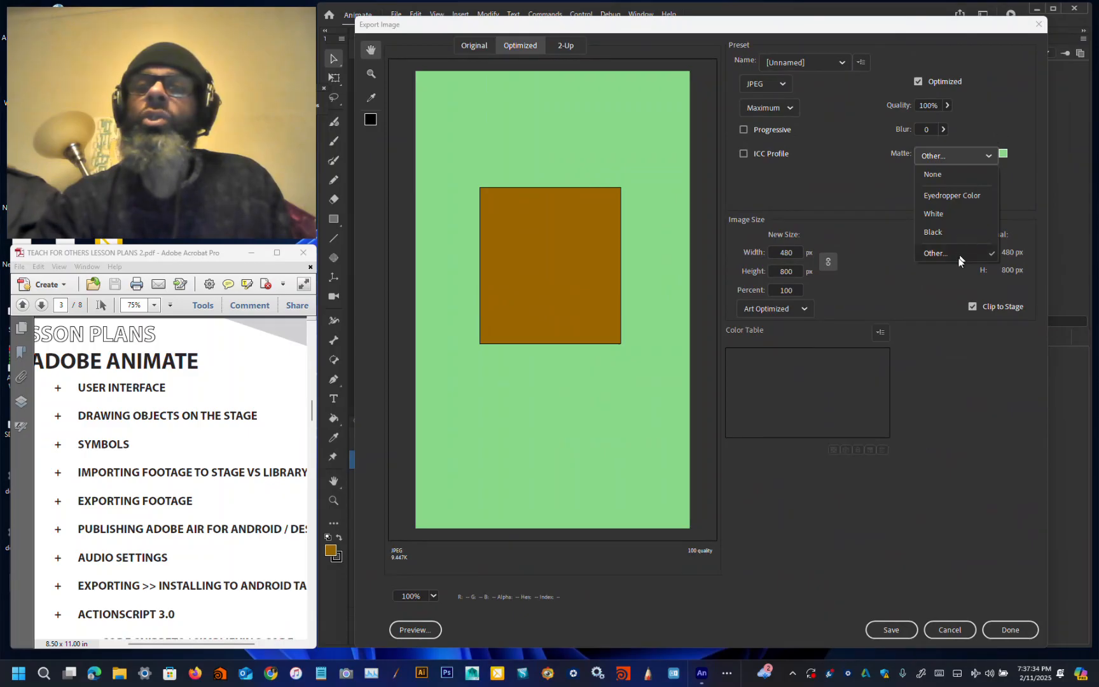
left_click(957, 234)
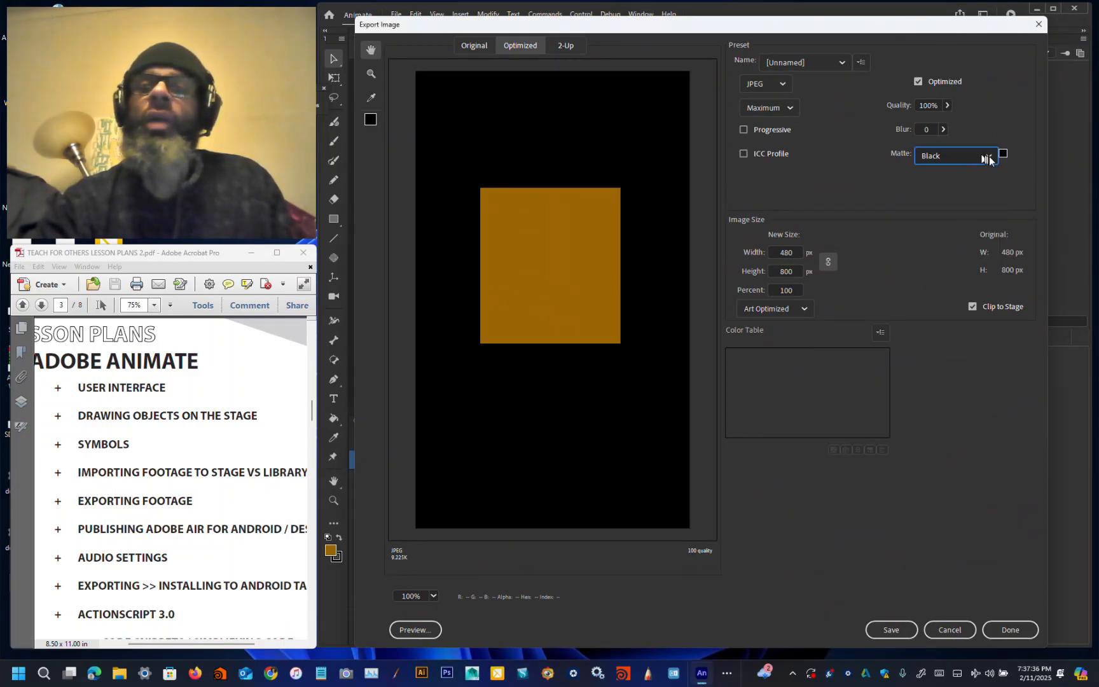
left_click(988, 157)
left_click(992, 197)
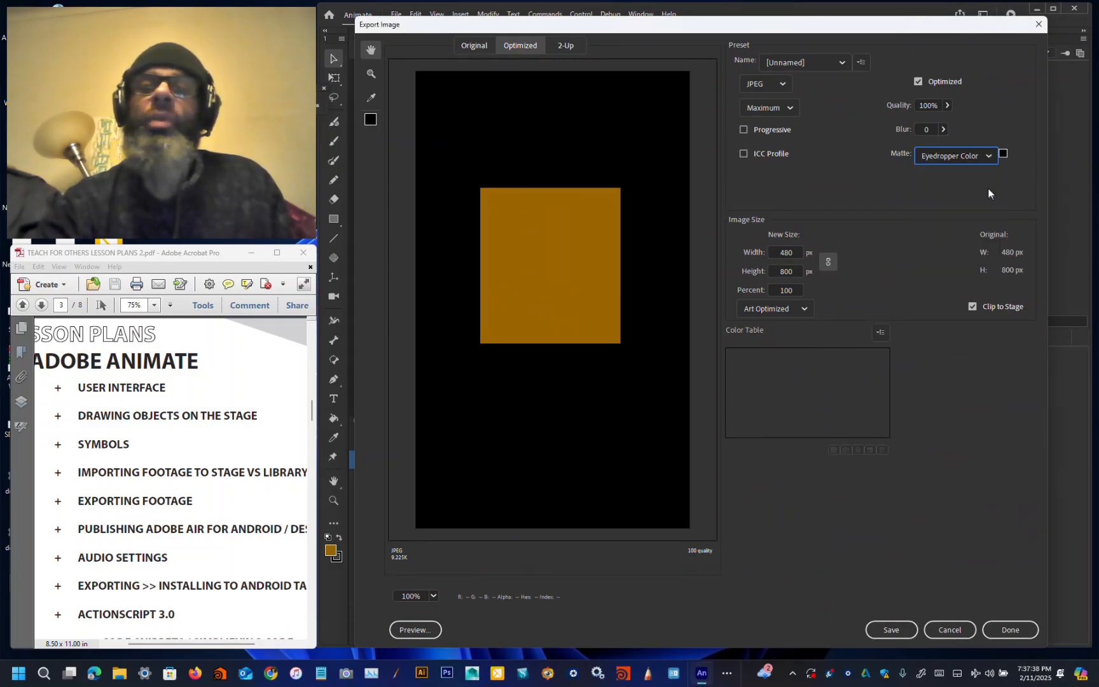
left_click(1003, 154)
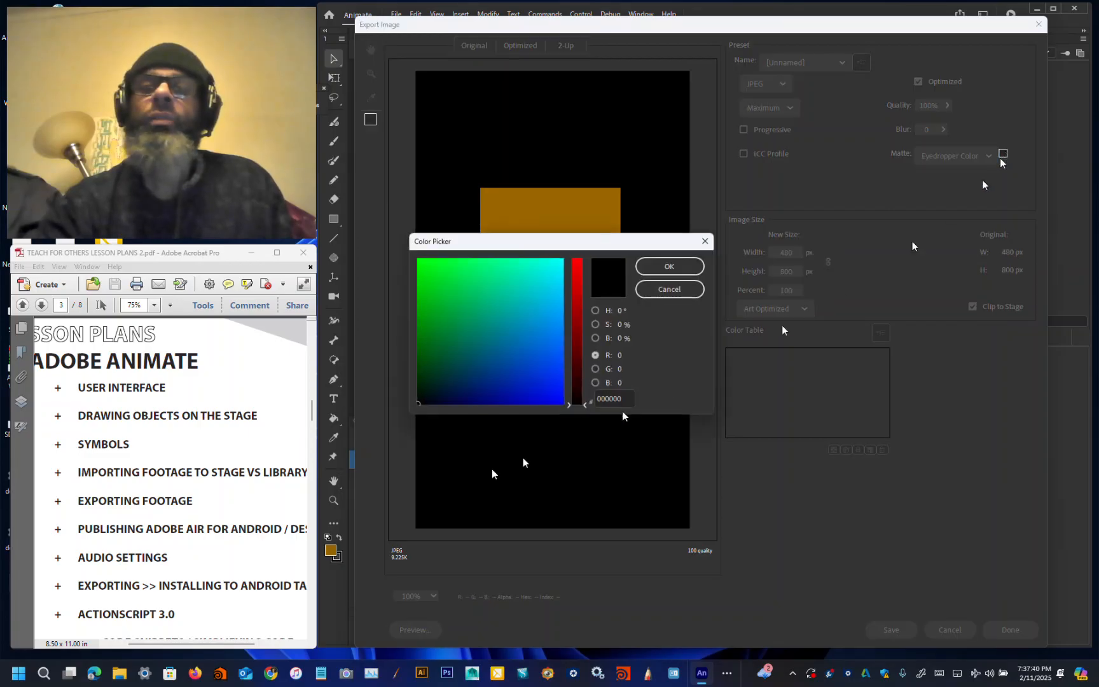
left_click(513, 374)
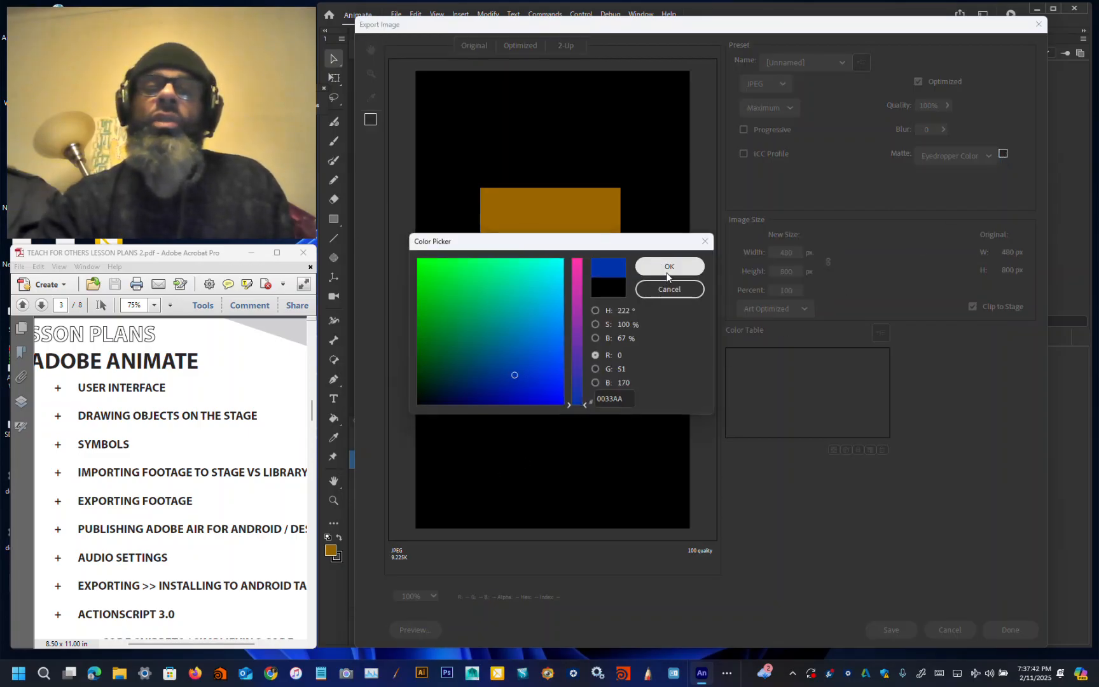
left_click(667, 269)
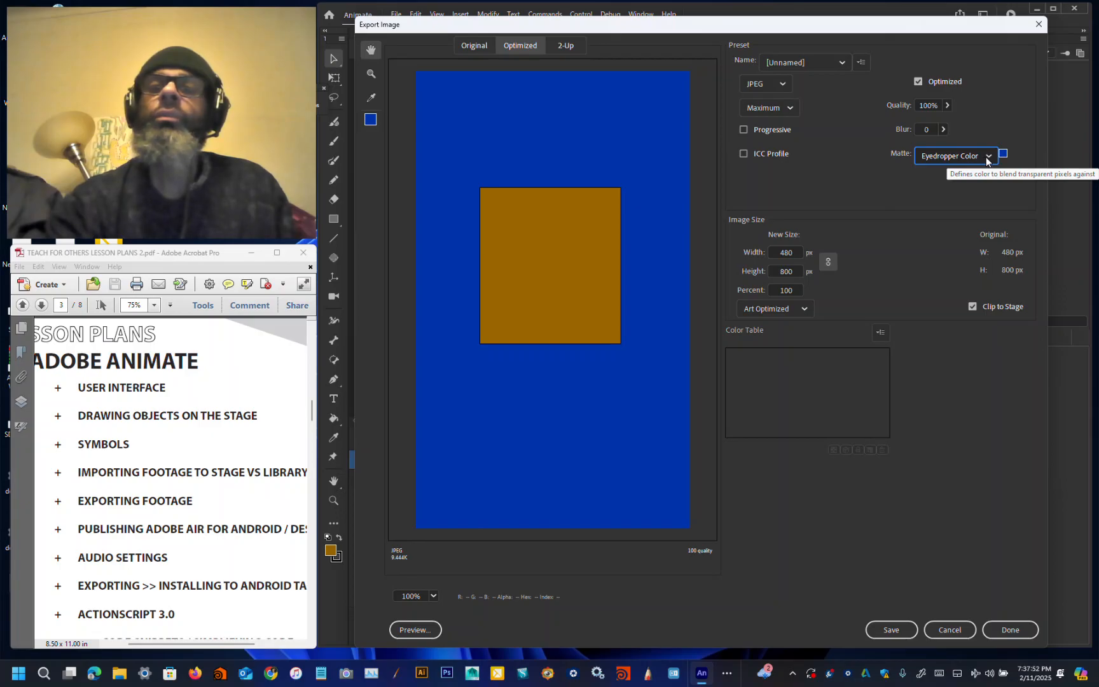
Step: Set the JPEG quality to 6% and the blur to 1.19
left_click(947, 105)
left_click_drag(950, 116, 902, 117)
left_click(943, 131)
left_click(928, 140)
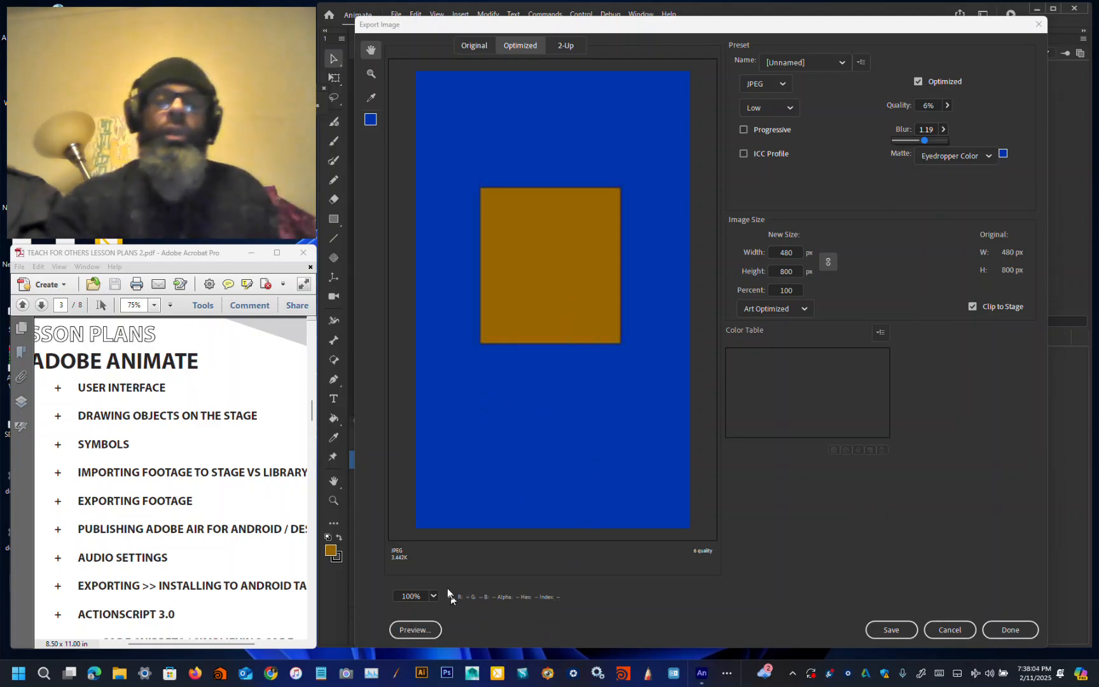
Step: Preview the exported image in the browser and examine its format details and HTML code
left_click(417, 628)
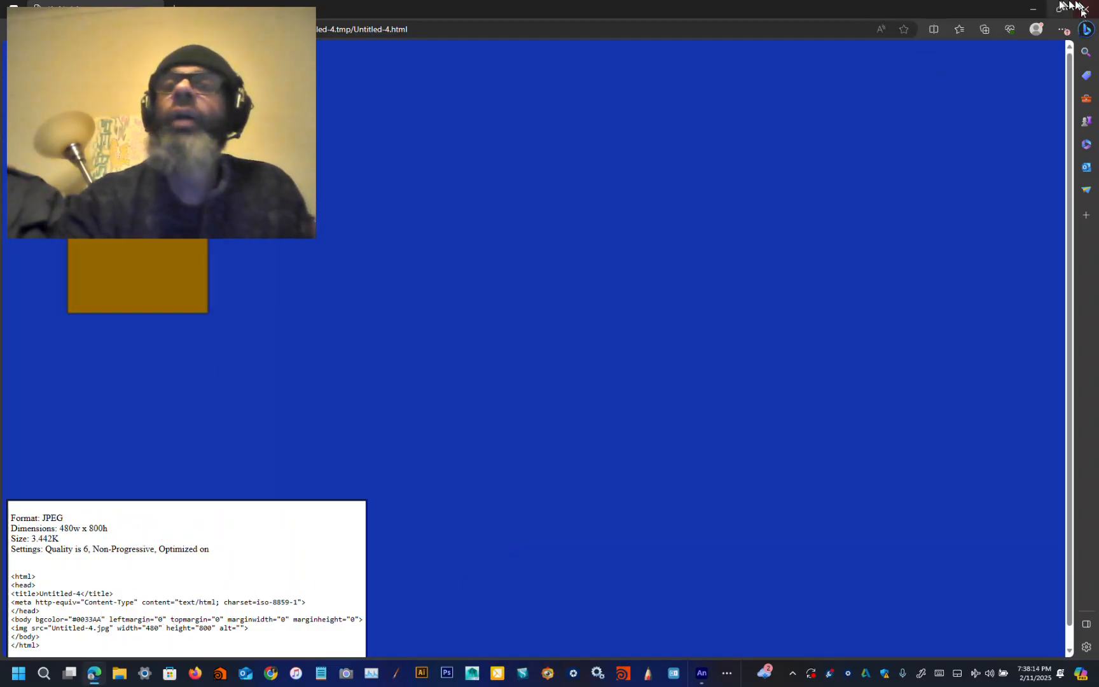
left_click(1059, 9)
left_click_drag(700, 436, 741, 85)
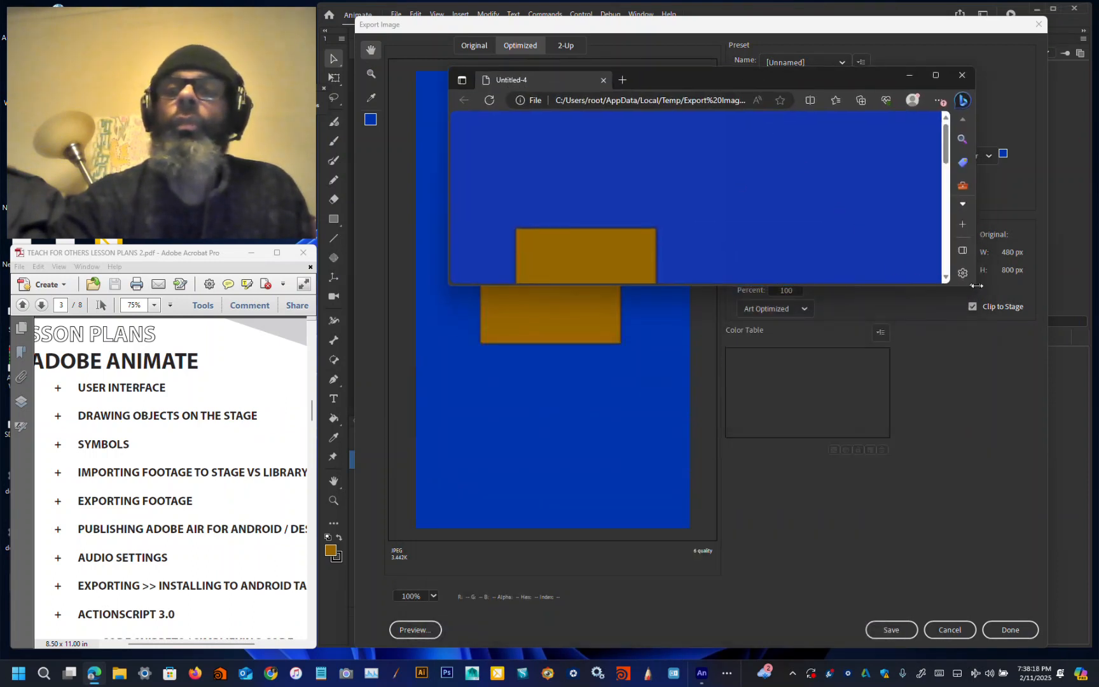
left_click_drag(976, 288, 951, 625)
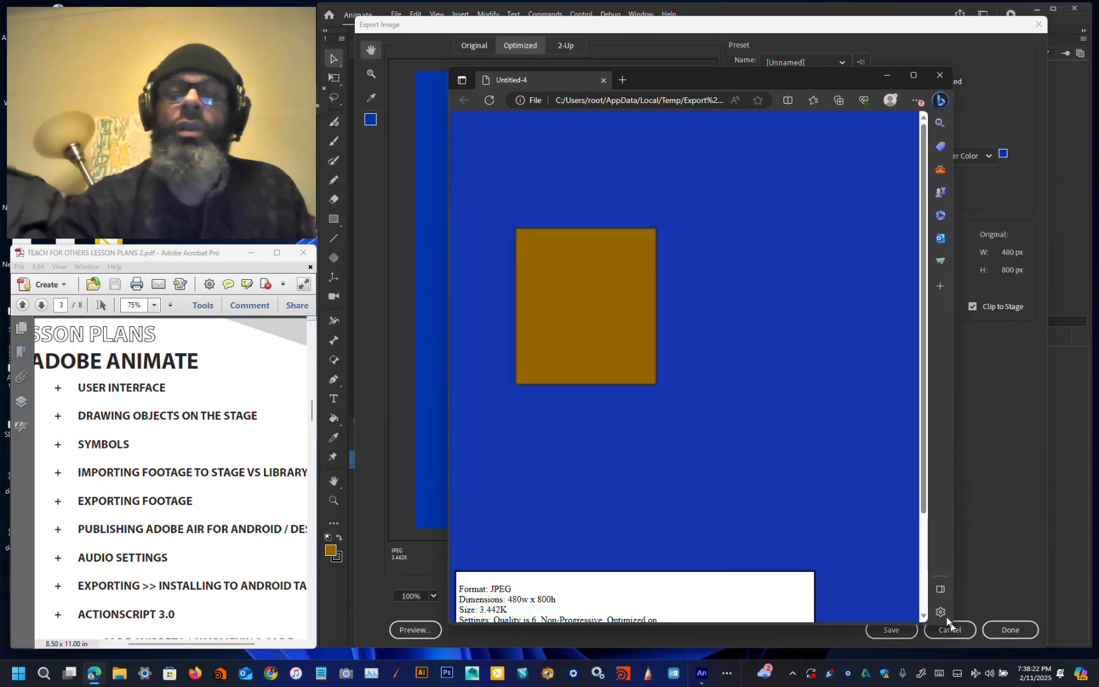
left_click_drag(767, 79, 764, 14)
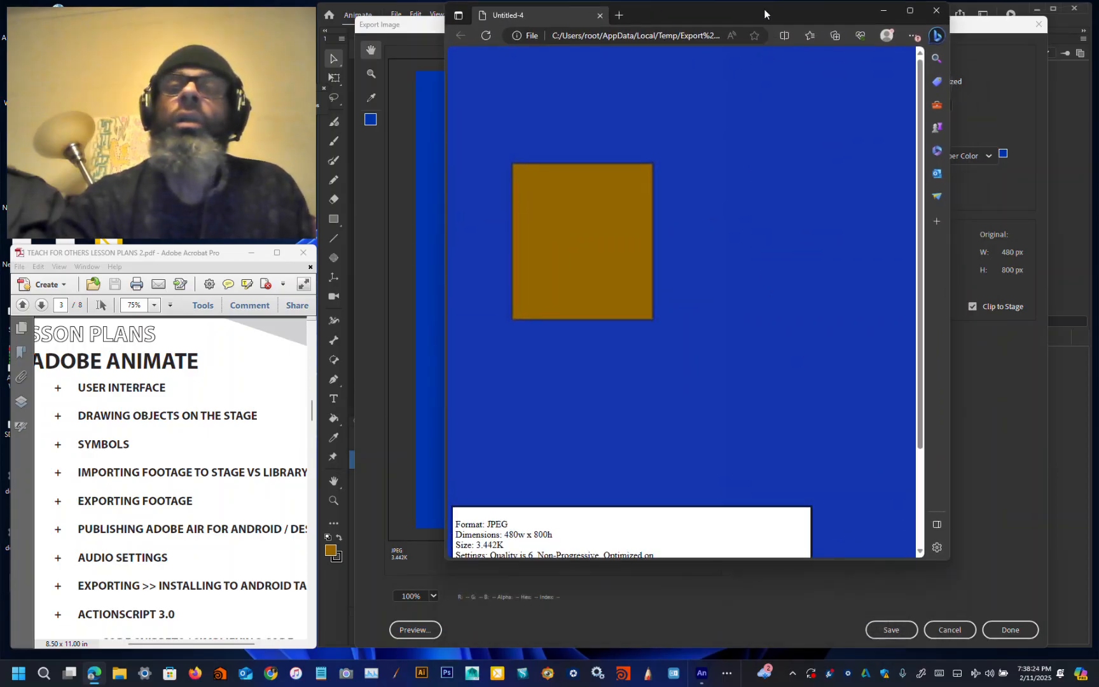
left_click_drag(654, 562, 654, 652)
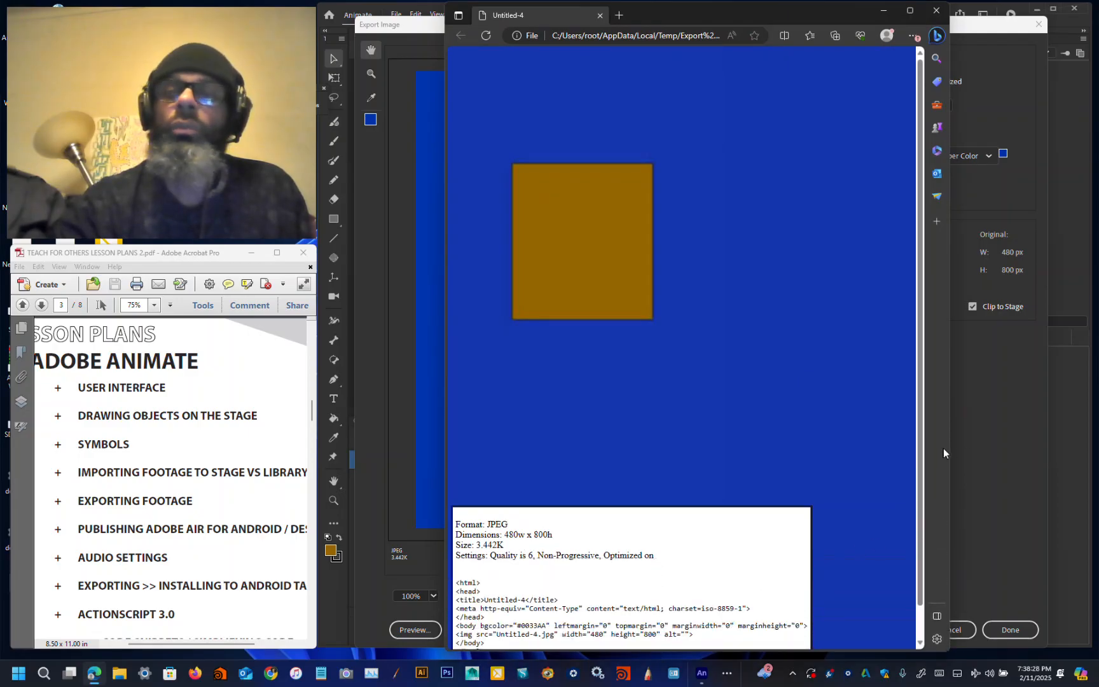
left_click_drag(950, 449, 844, 463)
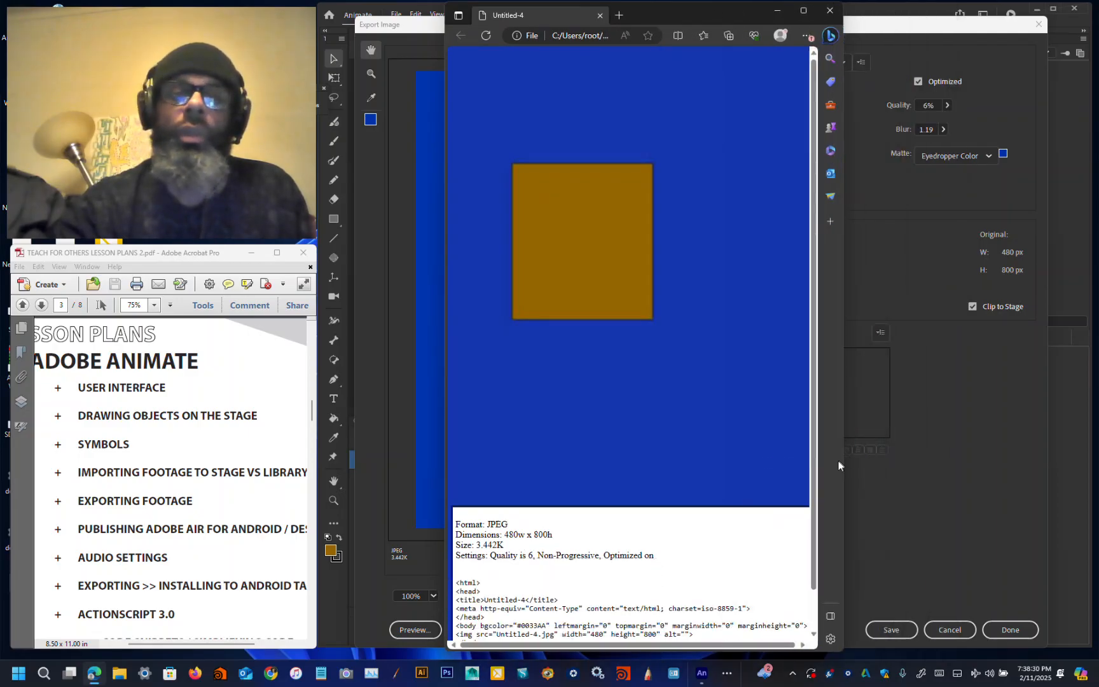
scroll(612, 554, "down", 1)
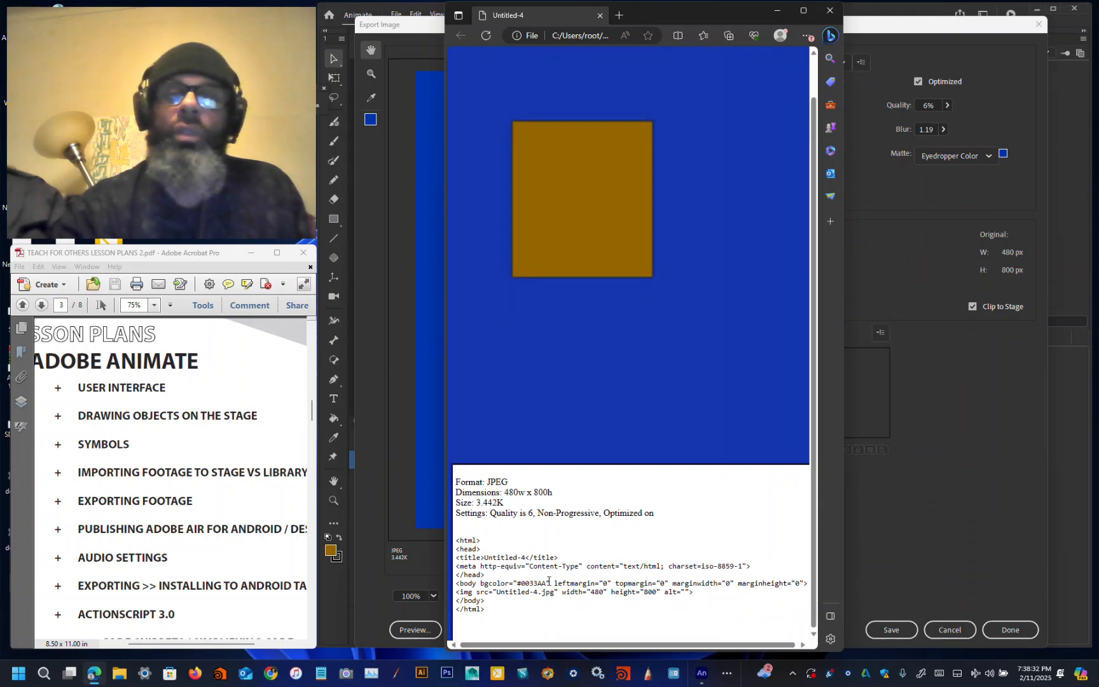
left_click_drag(462, 536, 515, 538)
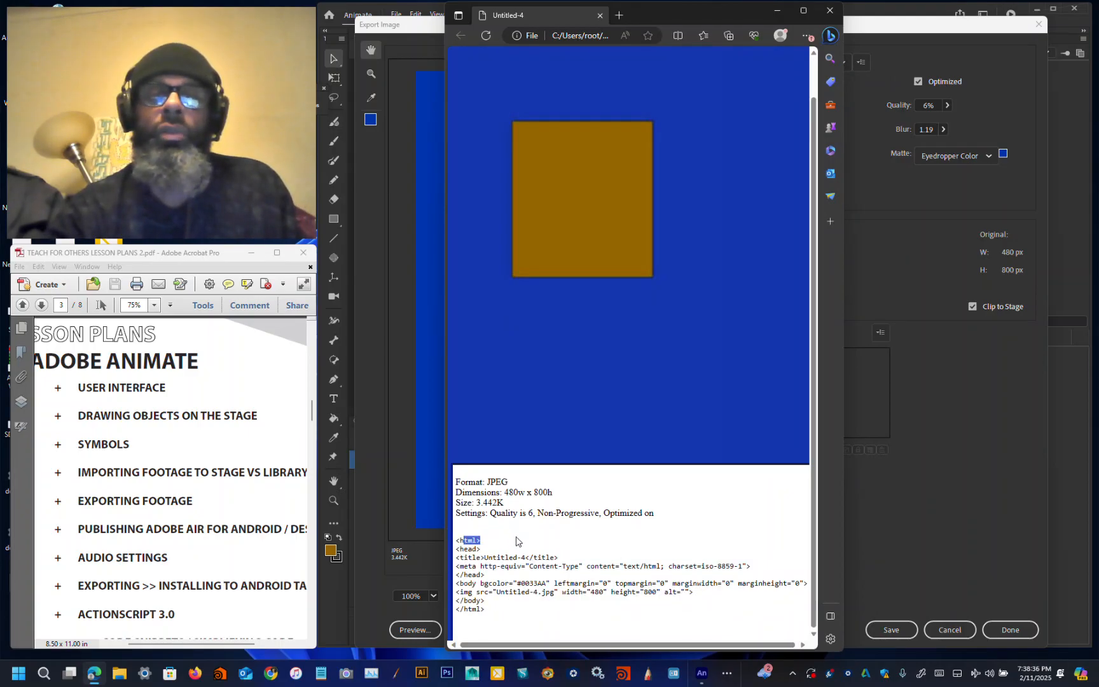
left_click(479, 542)
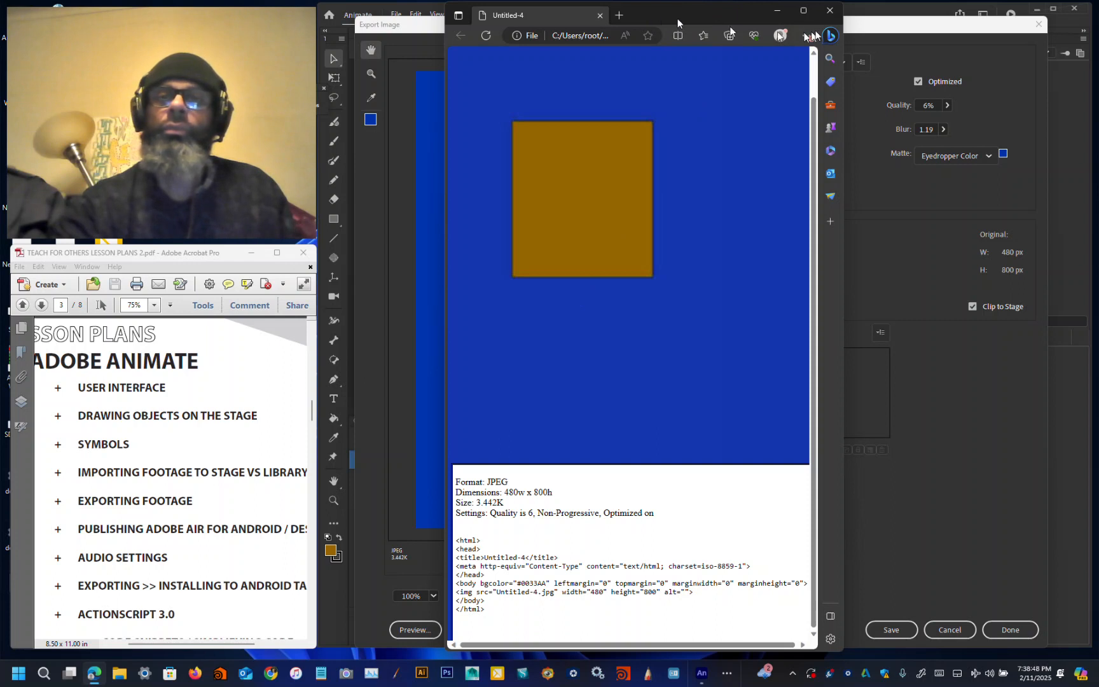
left_click(829, 10)
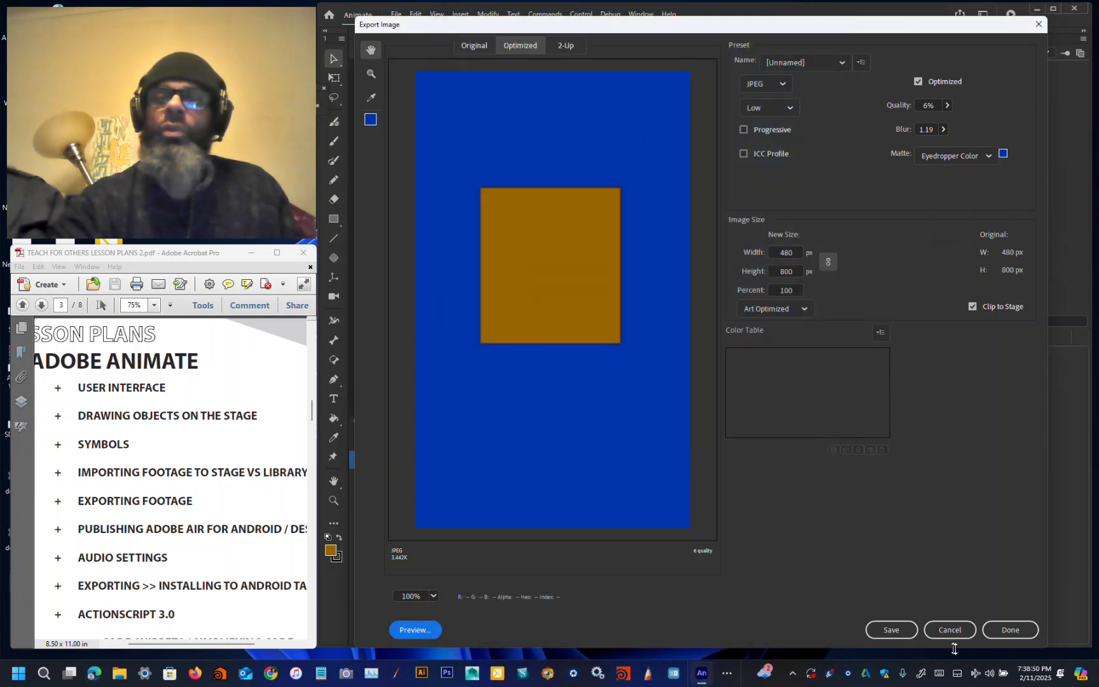
Step: Save the exported image as Untitled-4.jpg, then save the document as Untitled-4.fla in the __LESSONS_NMM folder
left_click(892, 630)
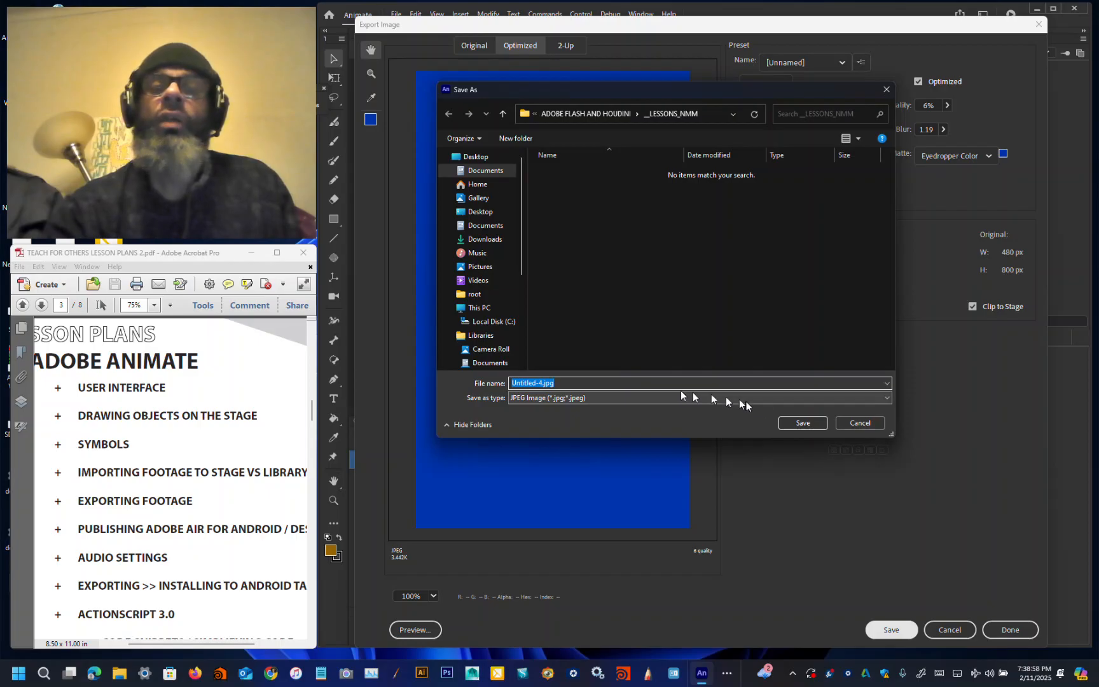
left_click(802, 422)
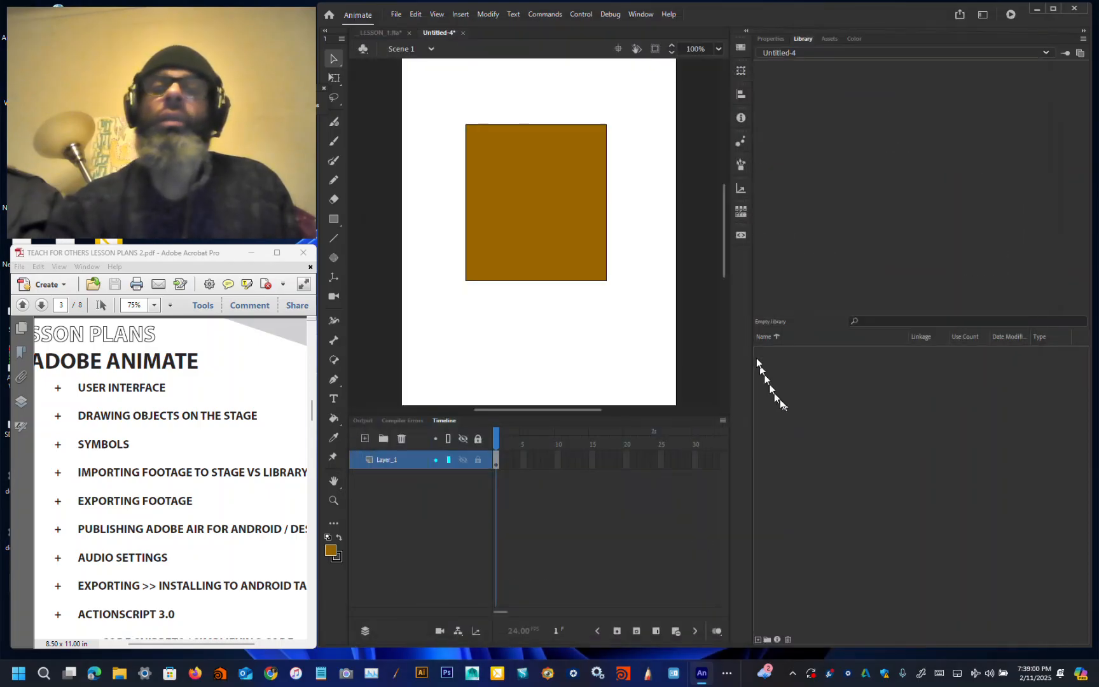
left_click(392, 15)
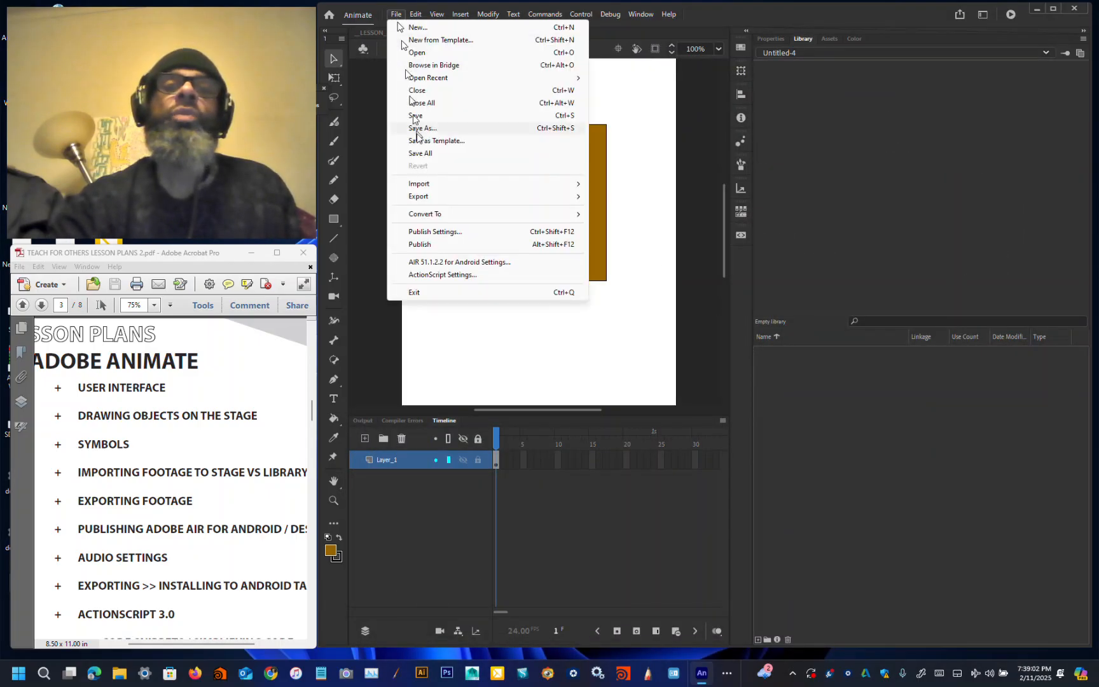
left_click(435, 127)
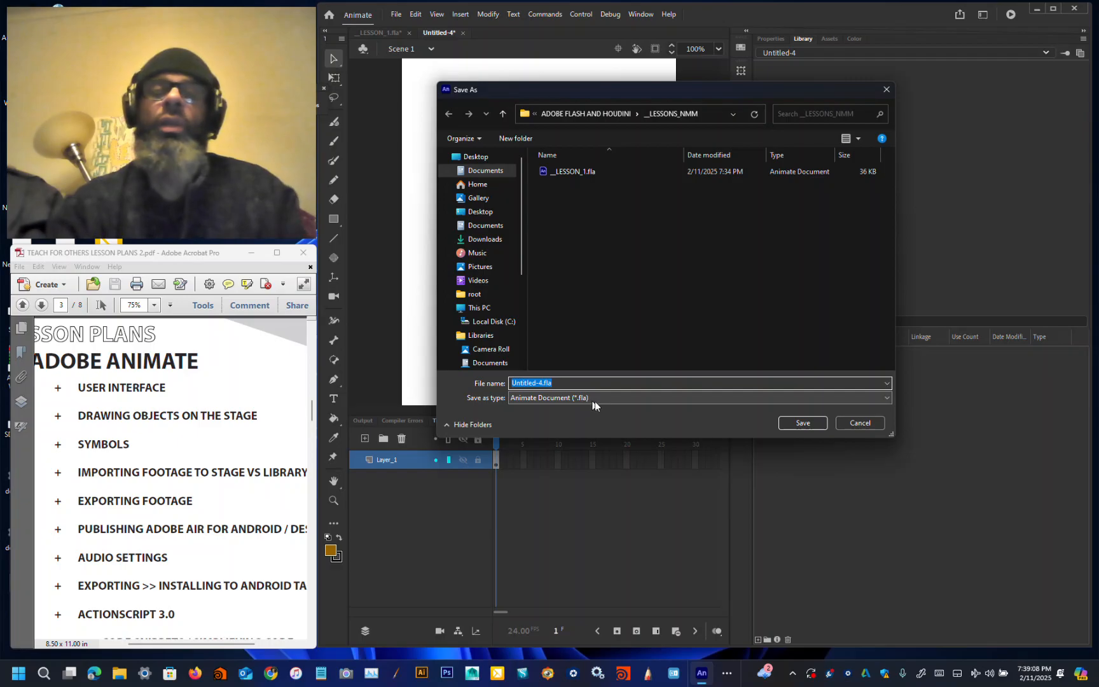
left_click(812, 424)
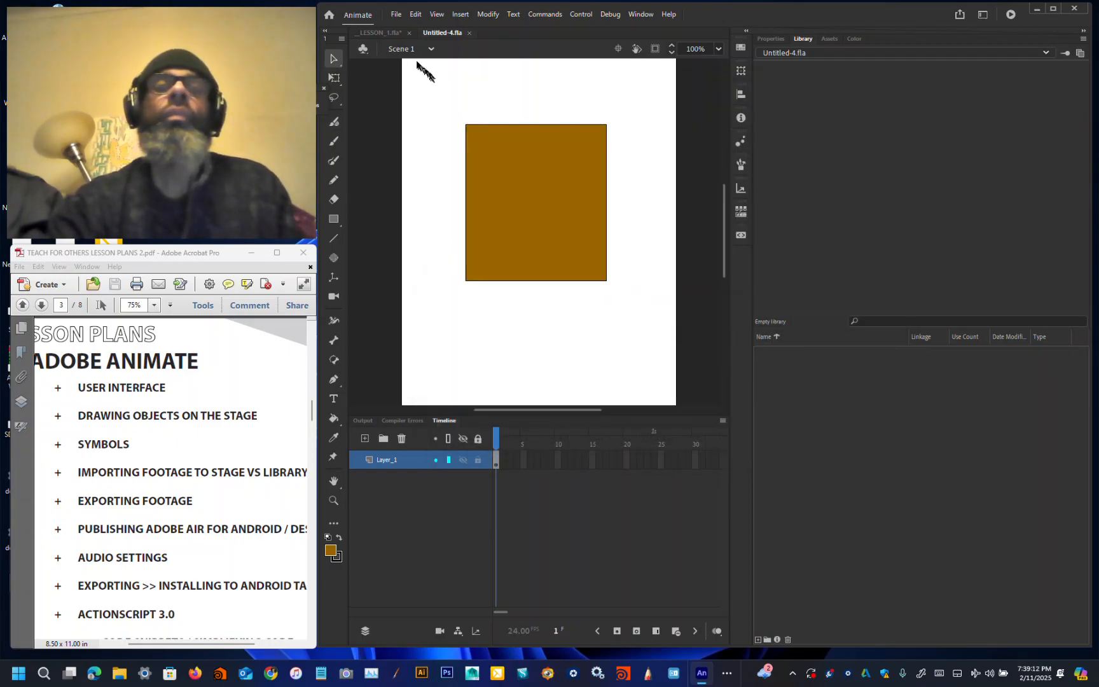
Step: Switch to the __LESSON_1.fla document, opening and cancelling an Import to Stage dialog
left_click(386, 32)
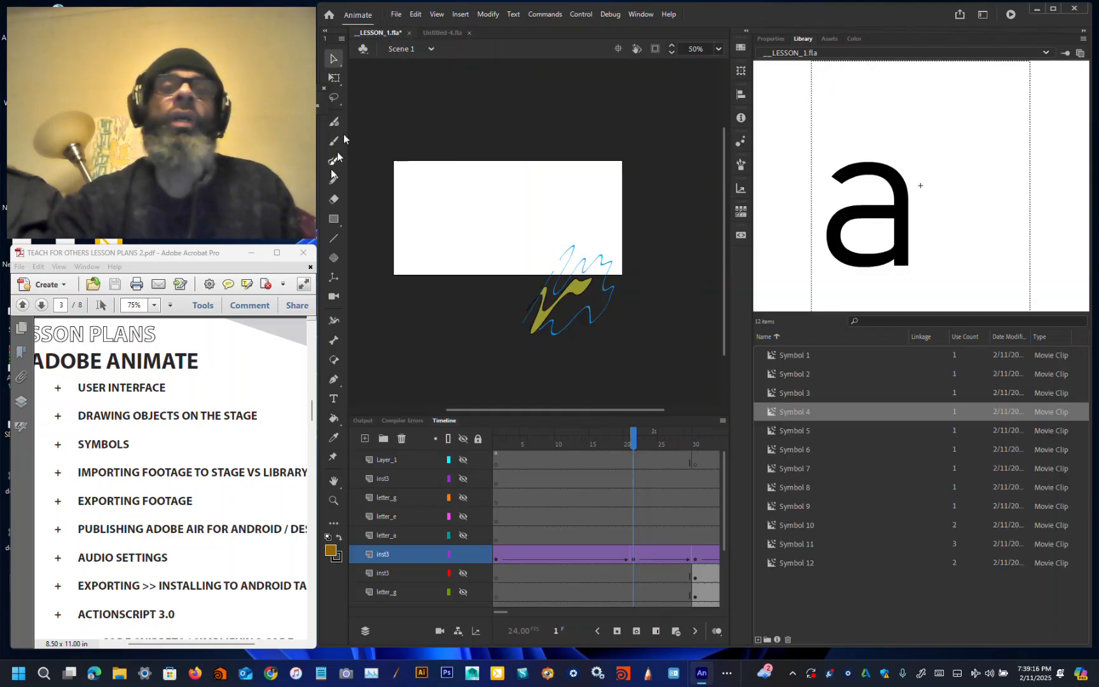
left_click(395, 16)
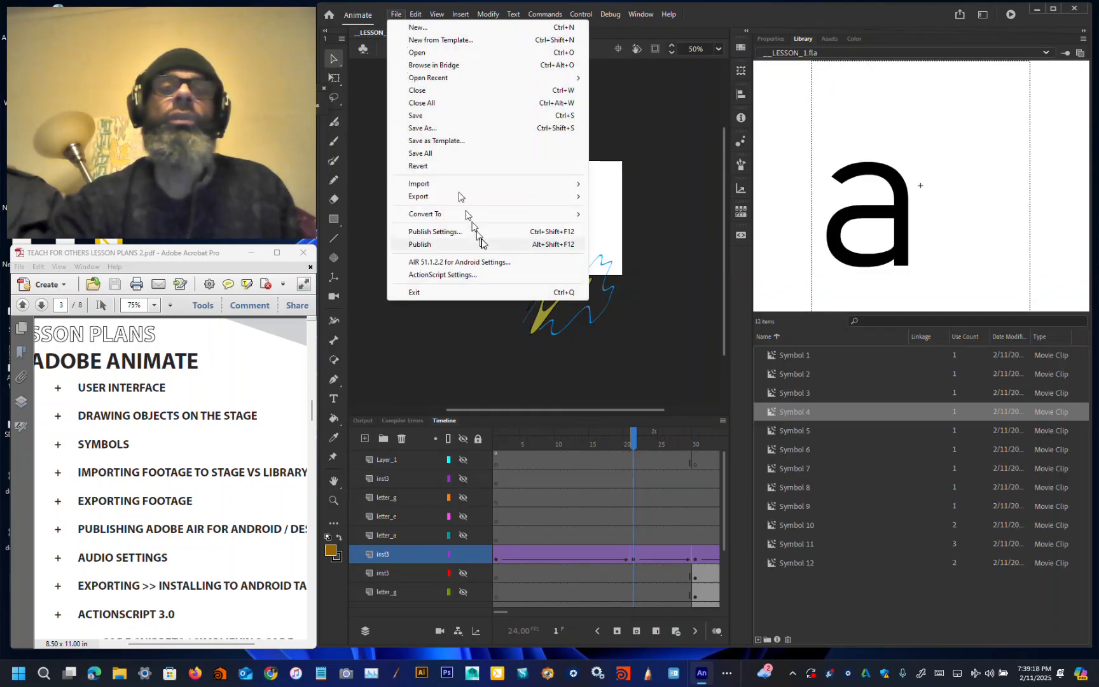
mouse_move(494, 187)
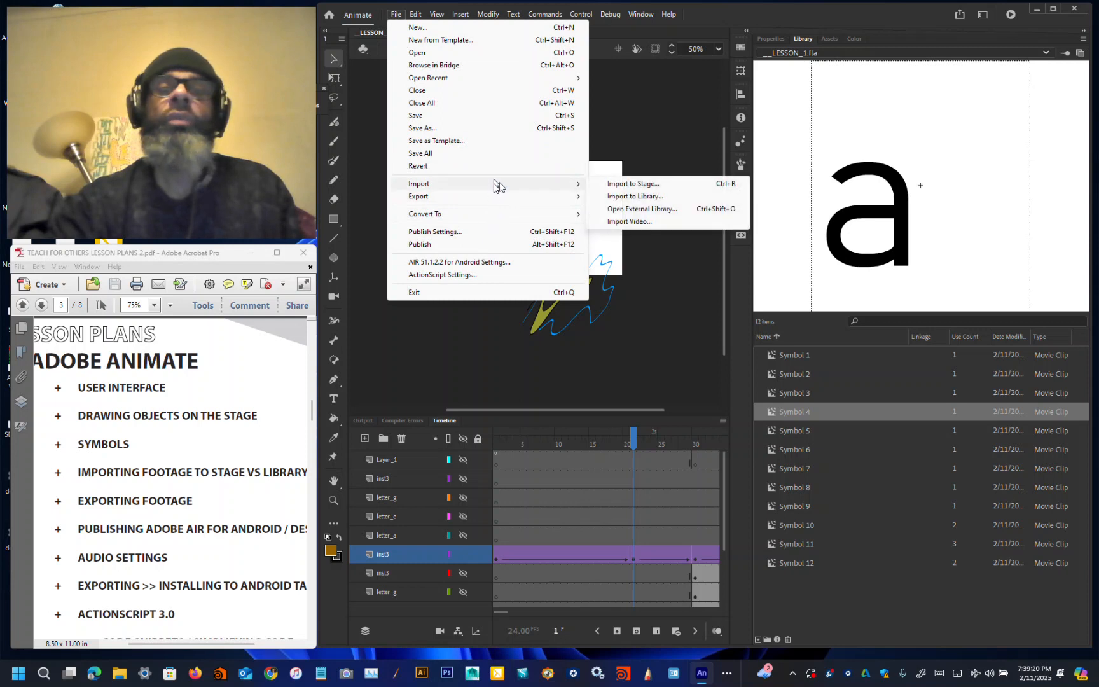
left_click(618, 184)
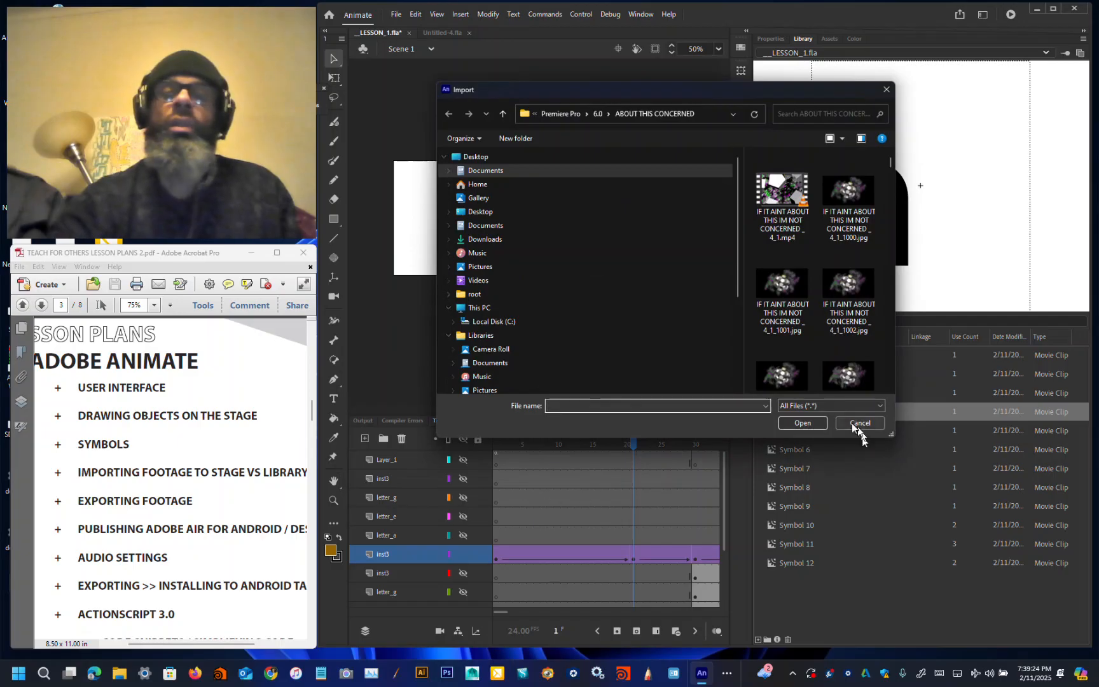
left_click(863, 421)
Step: Add a new layer above Layer_1 and select its first frame
left_click(385, 463)
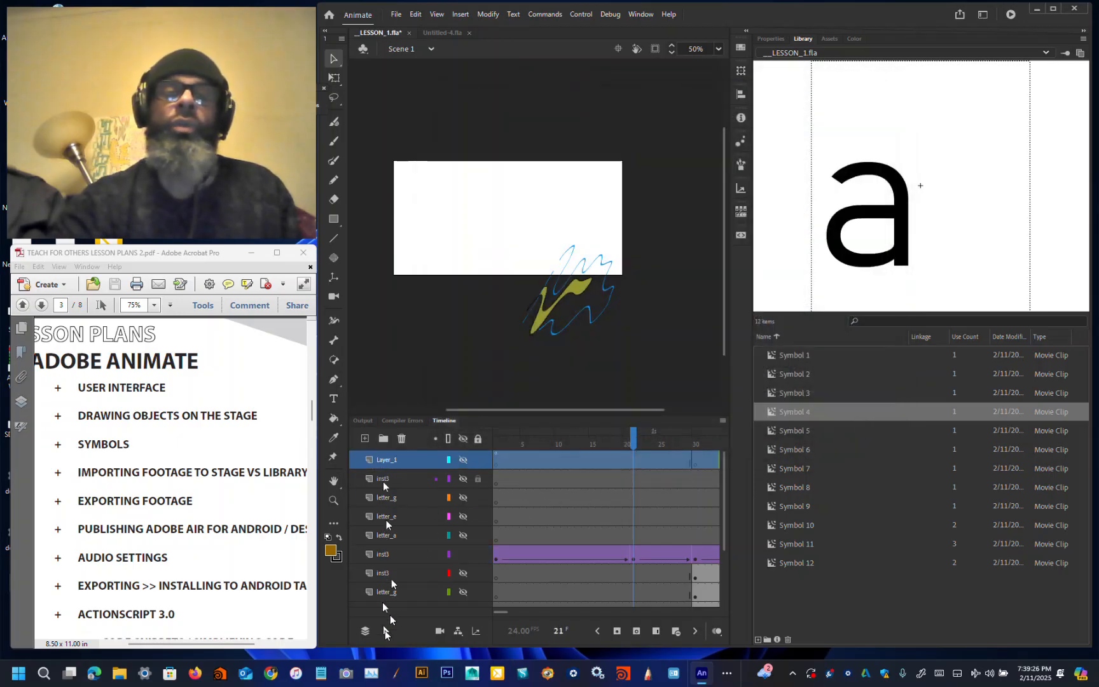
left_click(365, 438)
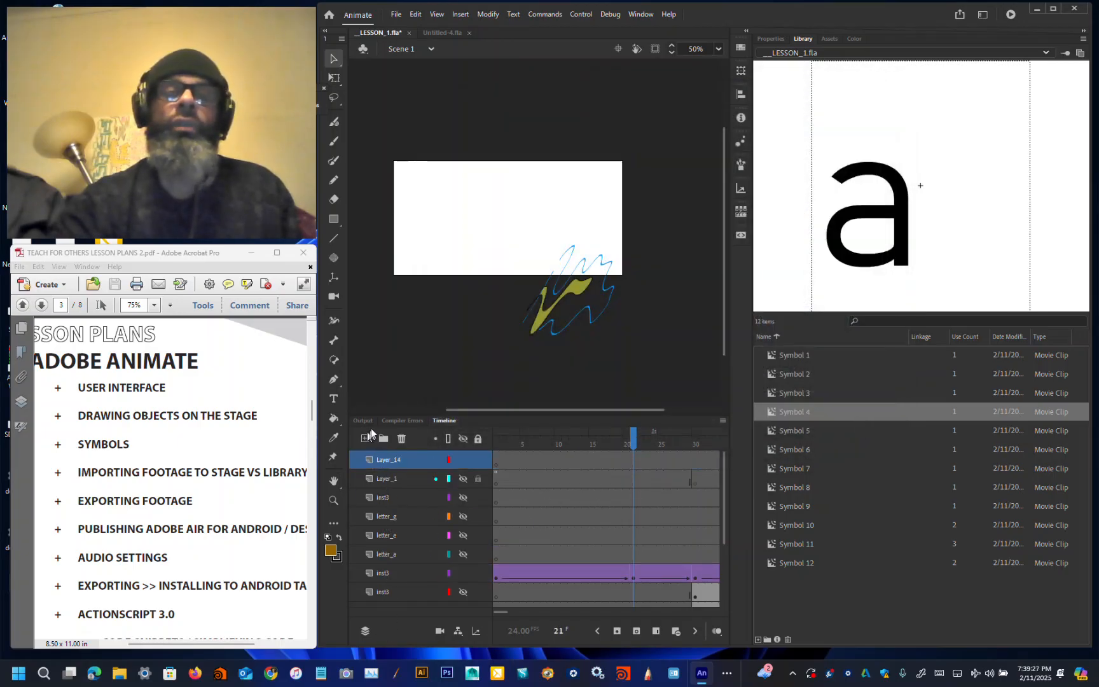
left_click(498, 468)
Step: Import Untitled-4.jpg from the __LESSONS_NMM folder inside ADOBE FLASH AND HOUDINI onto the stage
left_click(395, 14)
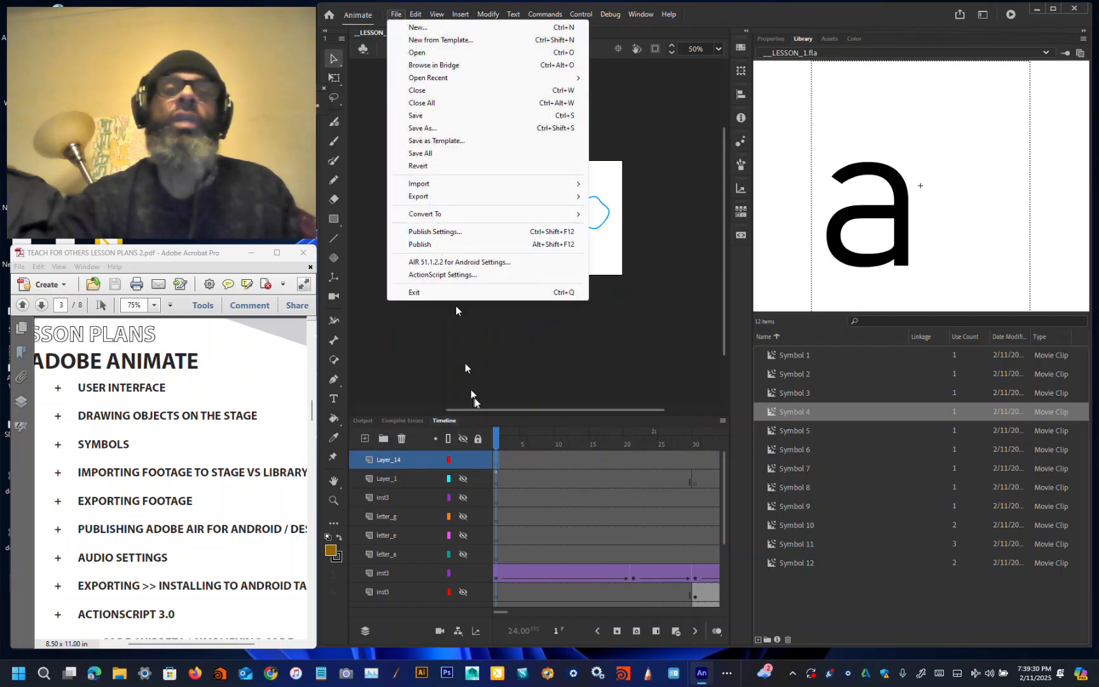
mouse_move(569, 193)
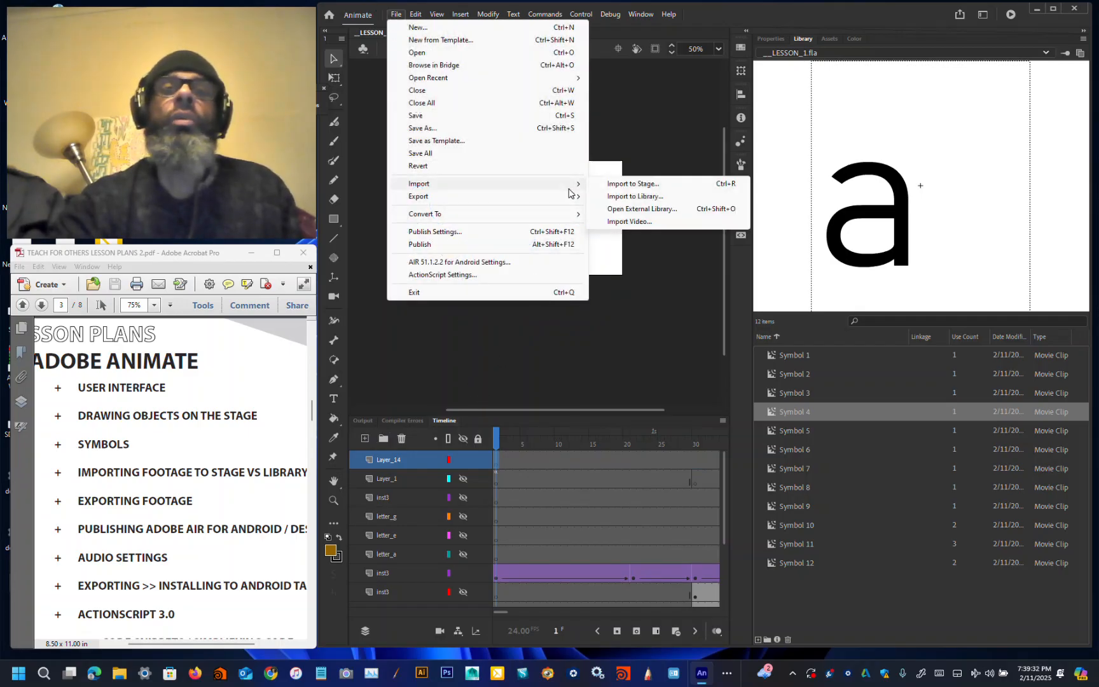
left_click(637, 186)
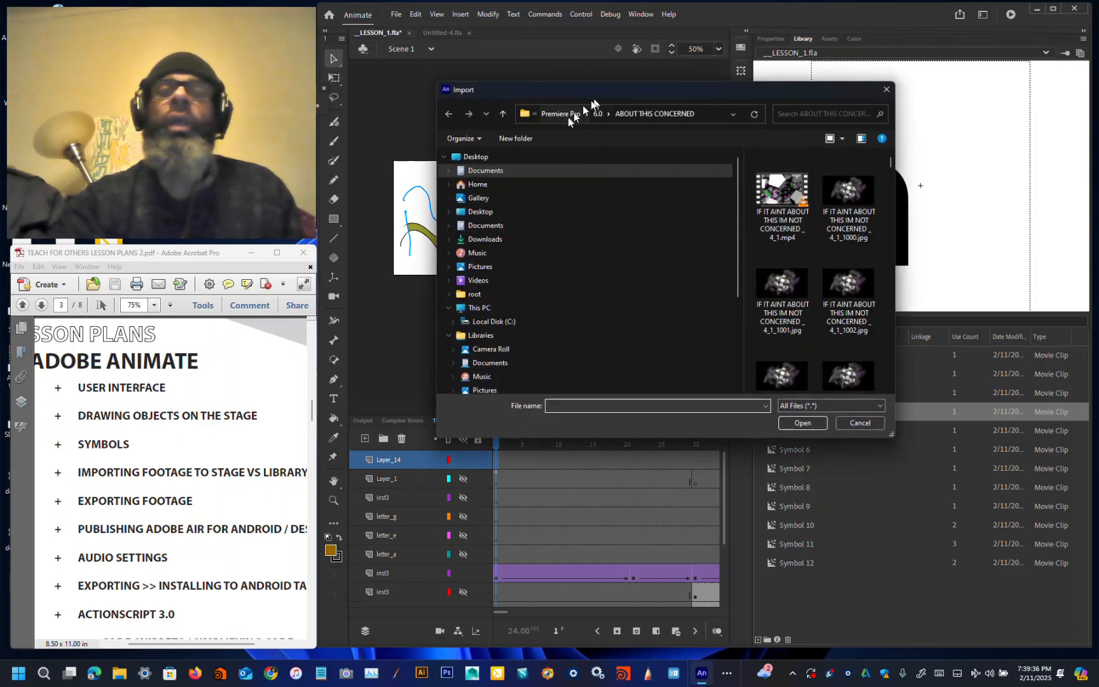
left_click(567, 114)
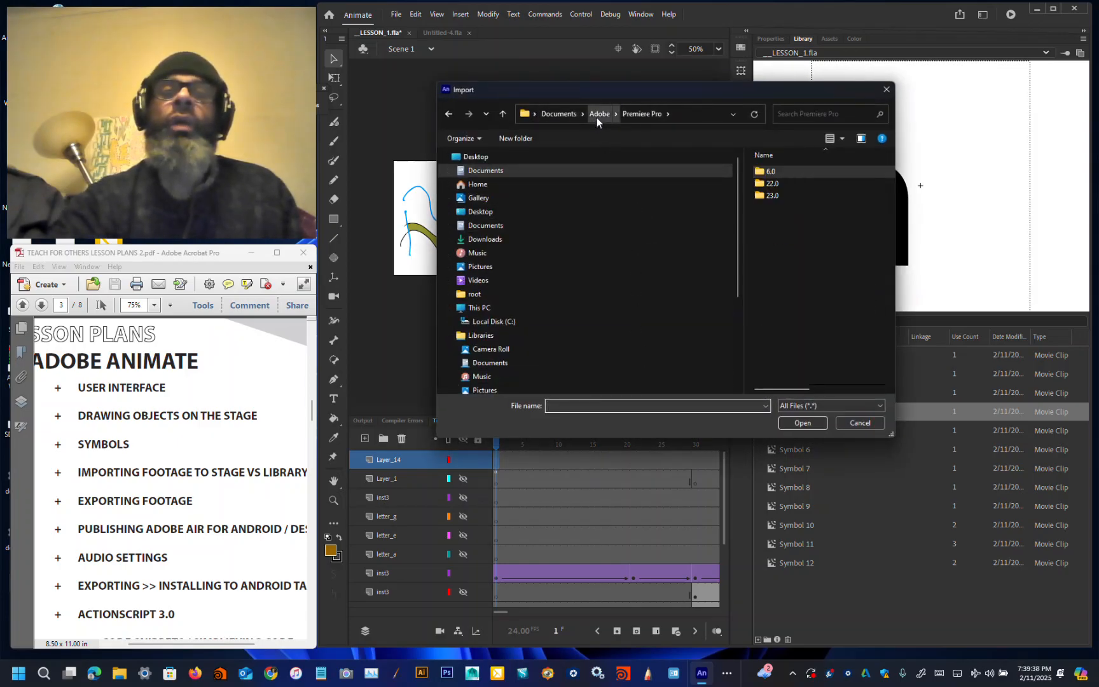
left_click(596, 118)
left_click(570, 115)
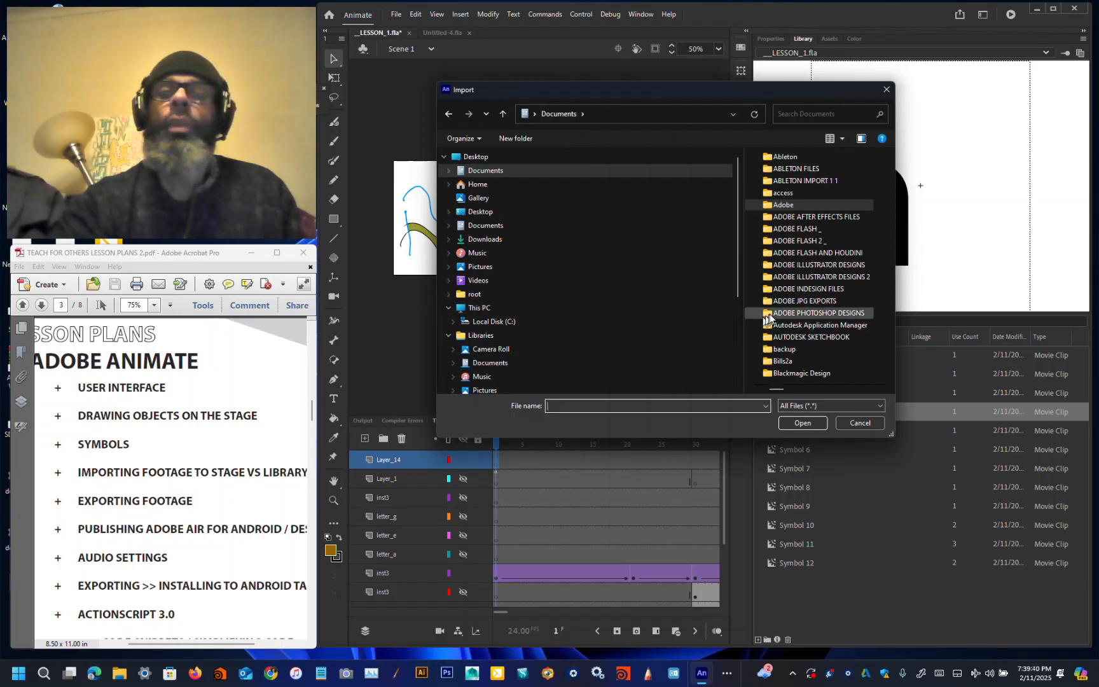
left_click(820, 255)
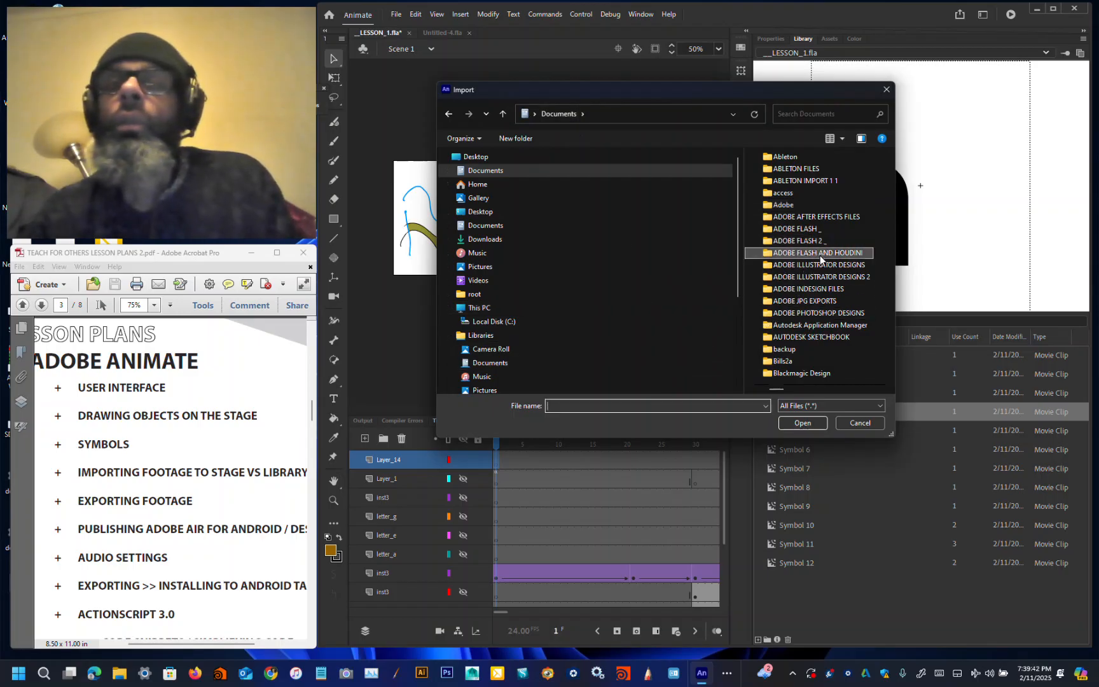
double_click(820, 255)
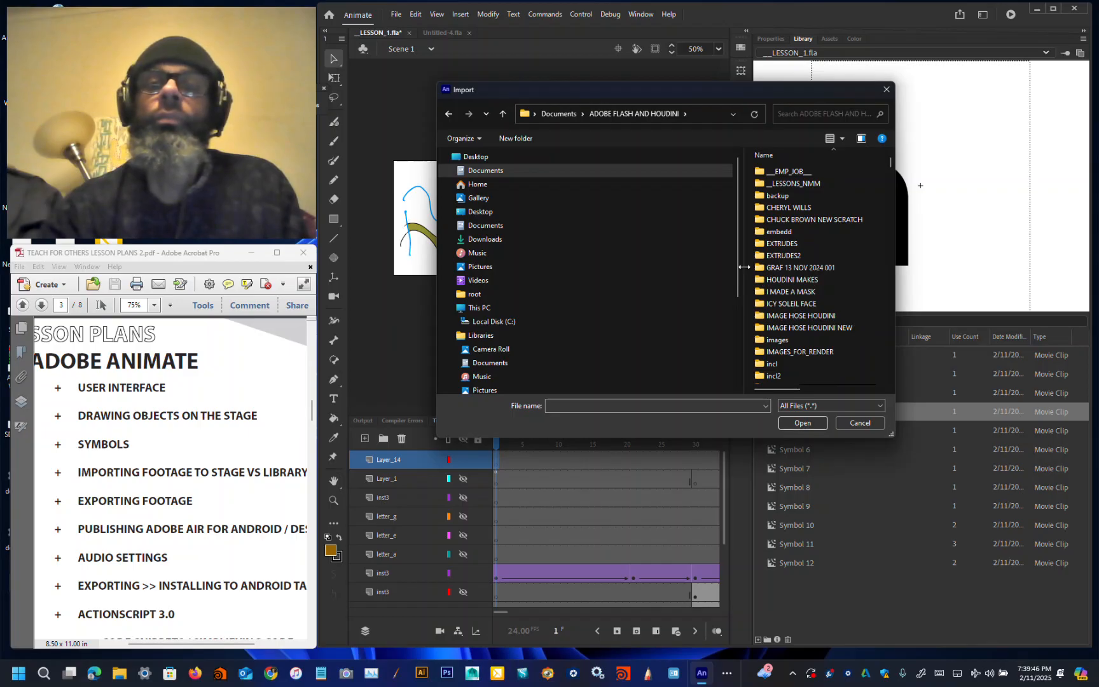
left_click_drag(744, 270, 518, 268)
scroll(587, 294, "down", 4)
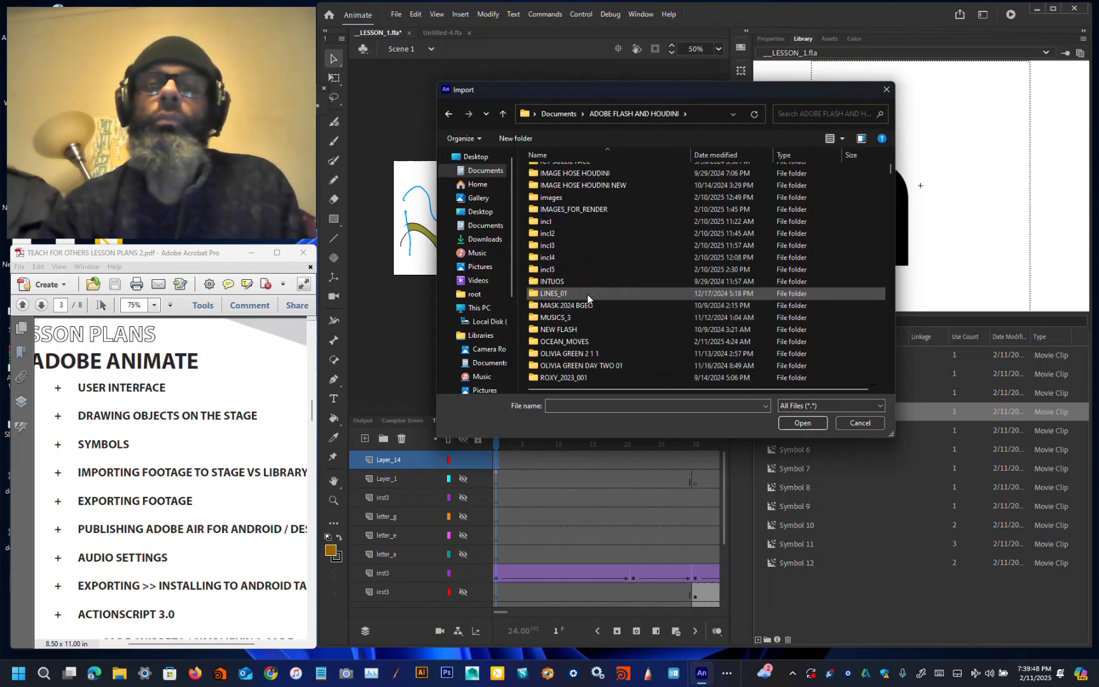
scroll(585, 294, "up", 5)
double_click(578, 184)
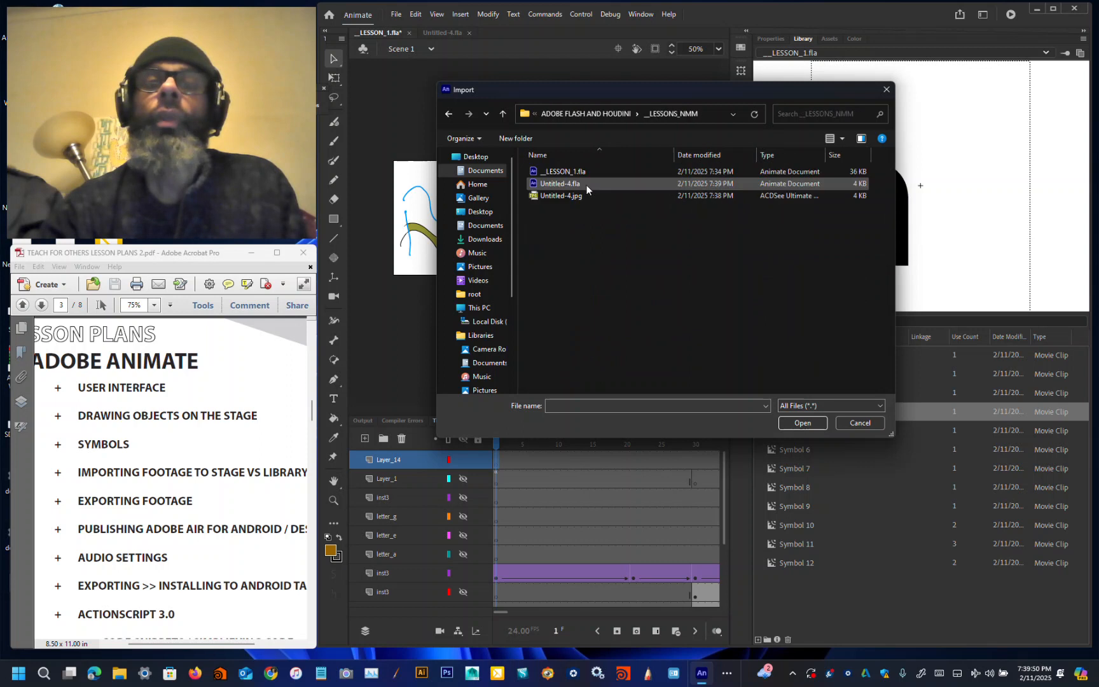
left_click(583, 197)
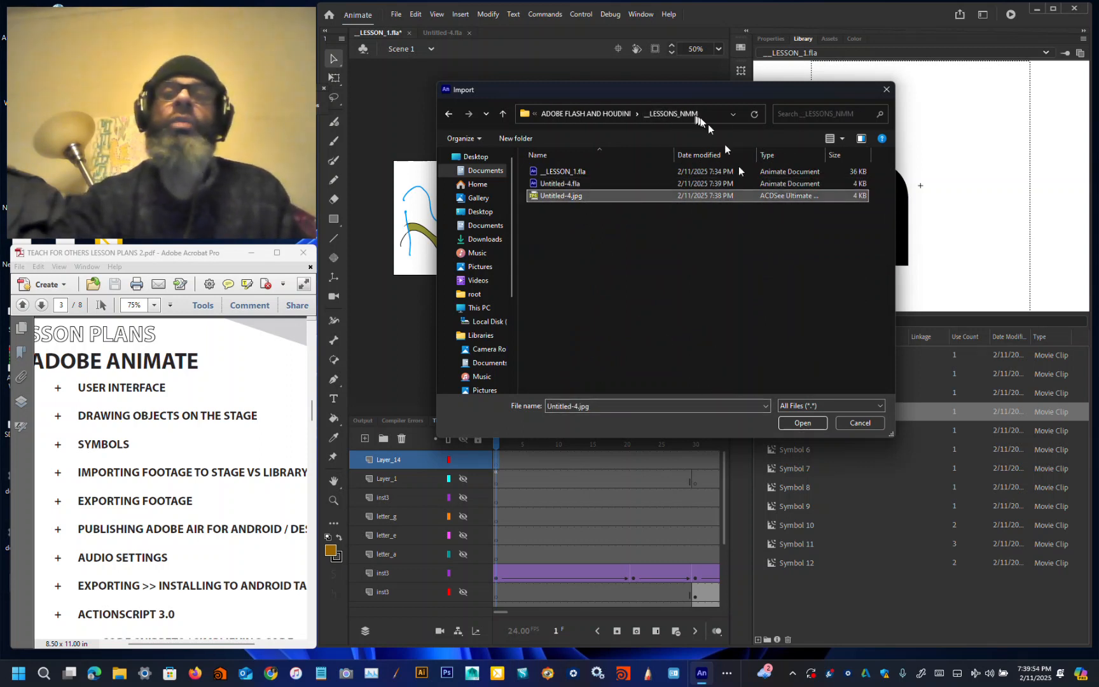
left_click(800, 423)
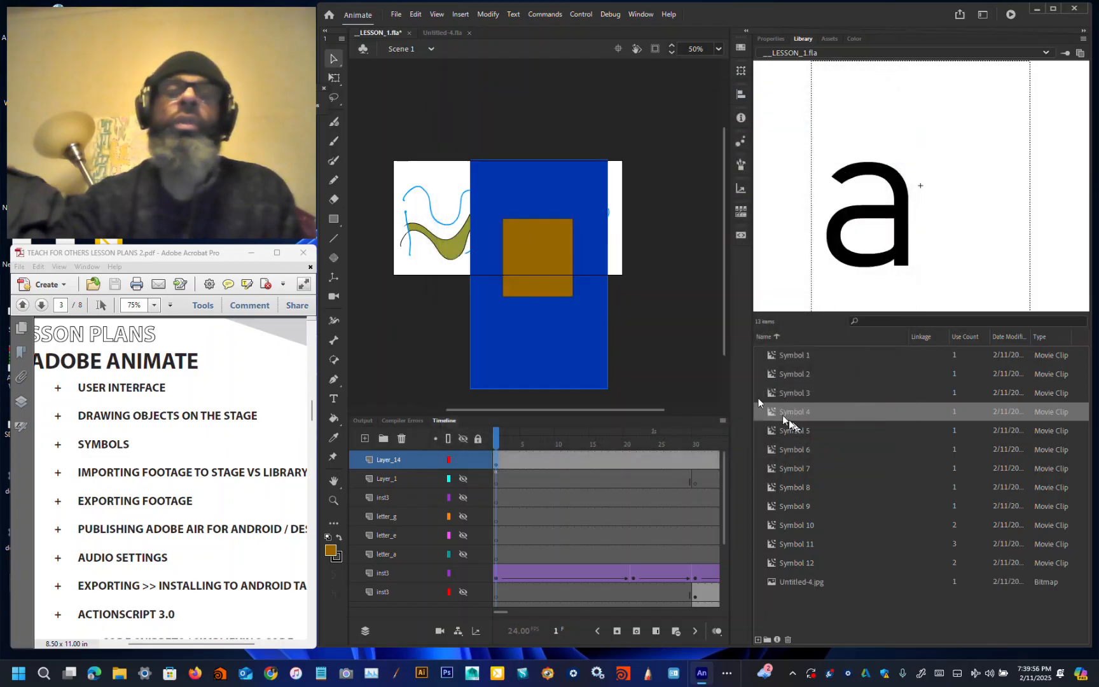
Step: Move the imported image up on the stage and convert it to vector shapes with Trace Bitmap
left_click_drag(590, 338, 600, 285)
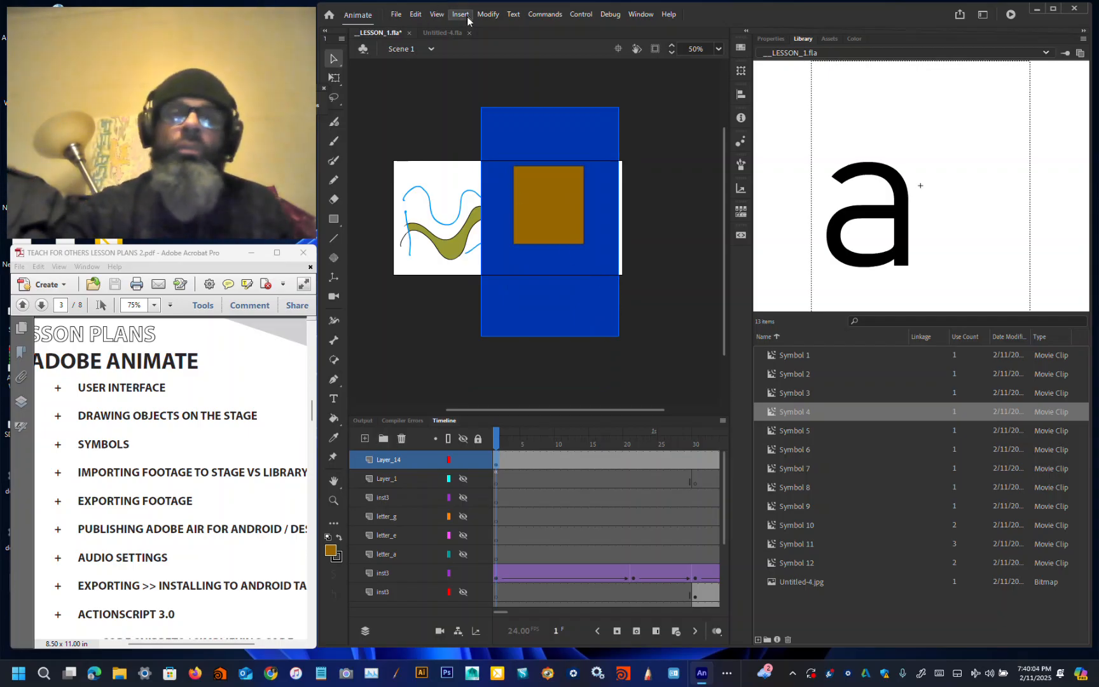
left_click(438, 14)
mouse_move(460, 18)
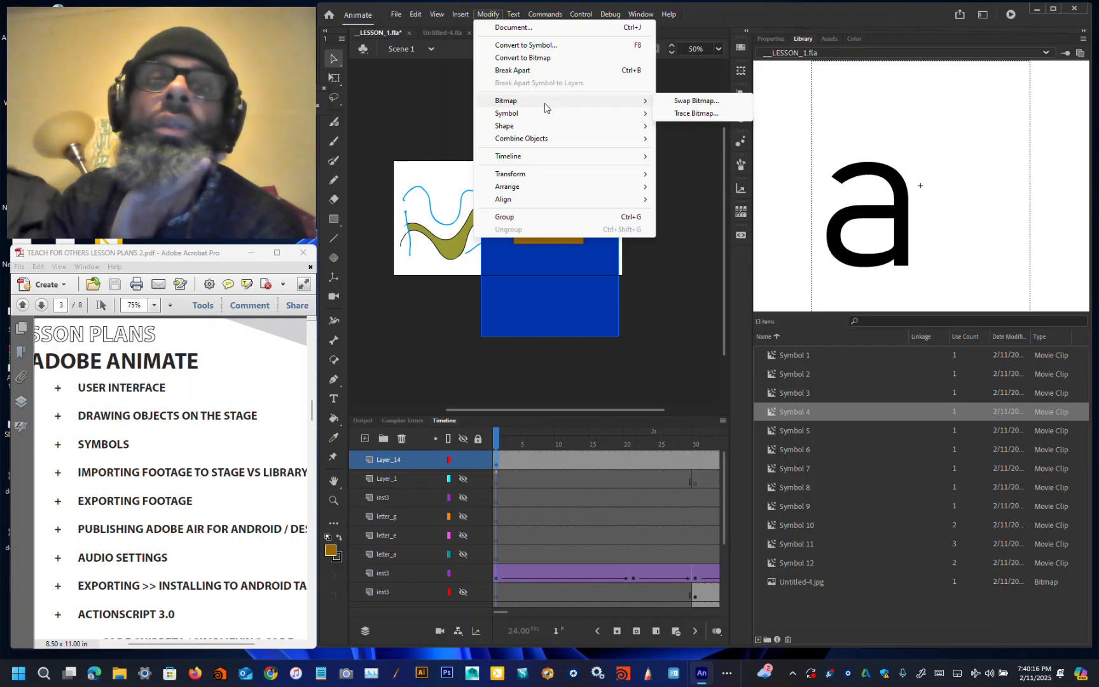
mouse_move(647, 101)
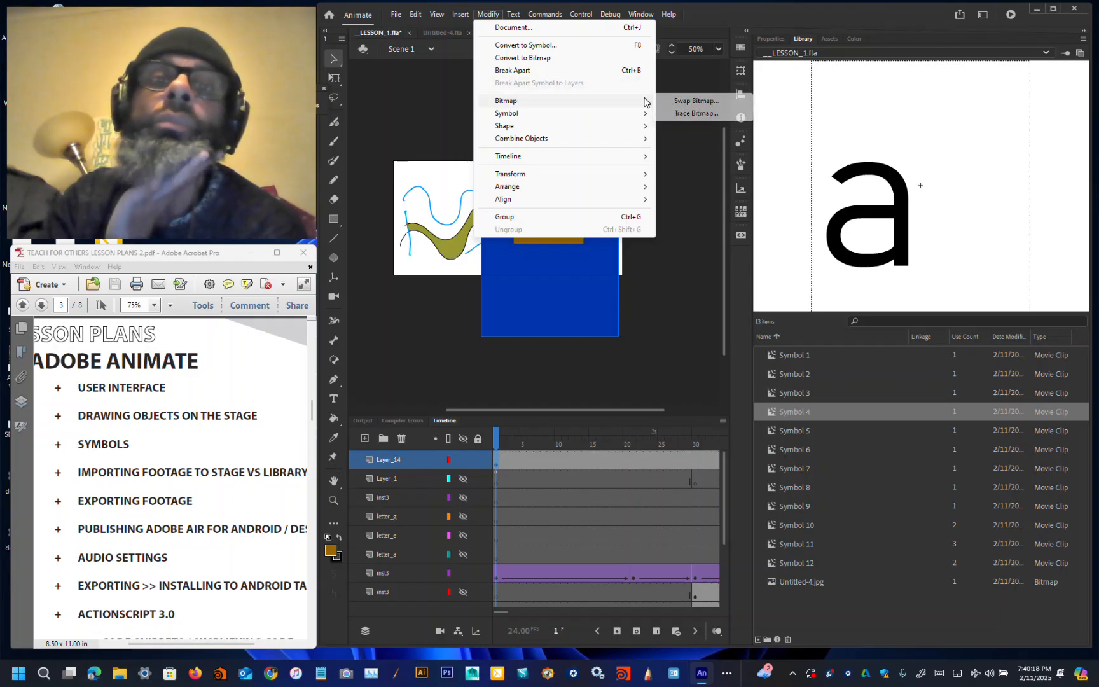
left_click(674, 114)
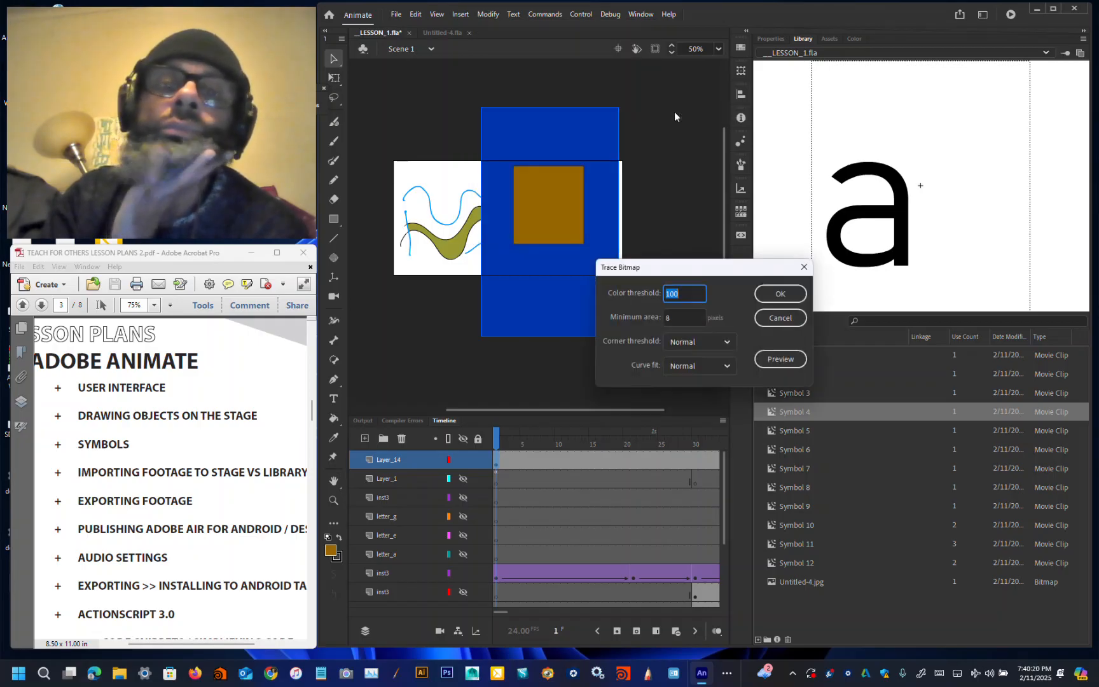
left_click(766, 299)
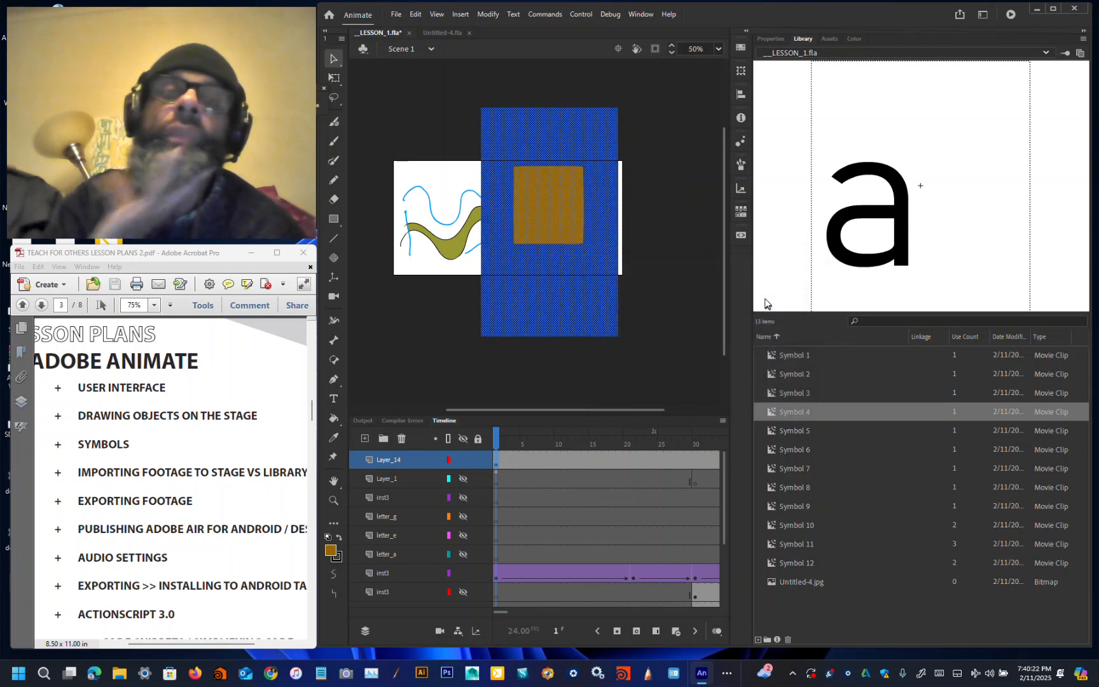
left_click(658, 218)
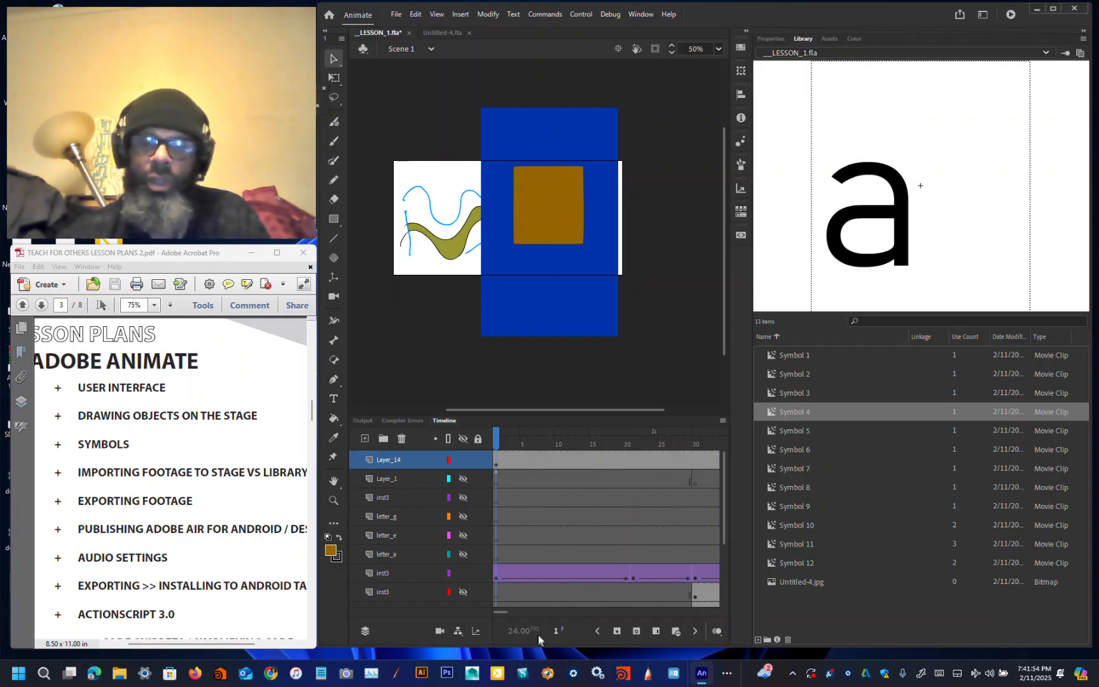
left_click_drag(505, 611, 511, 611)
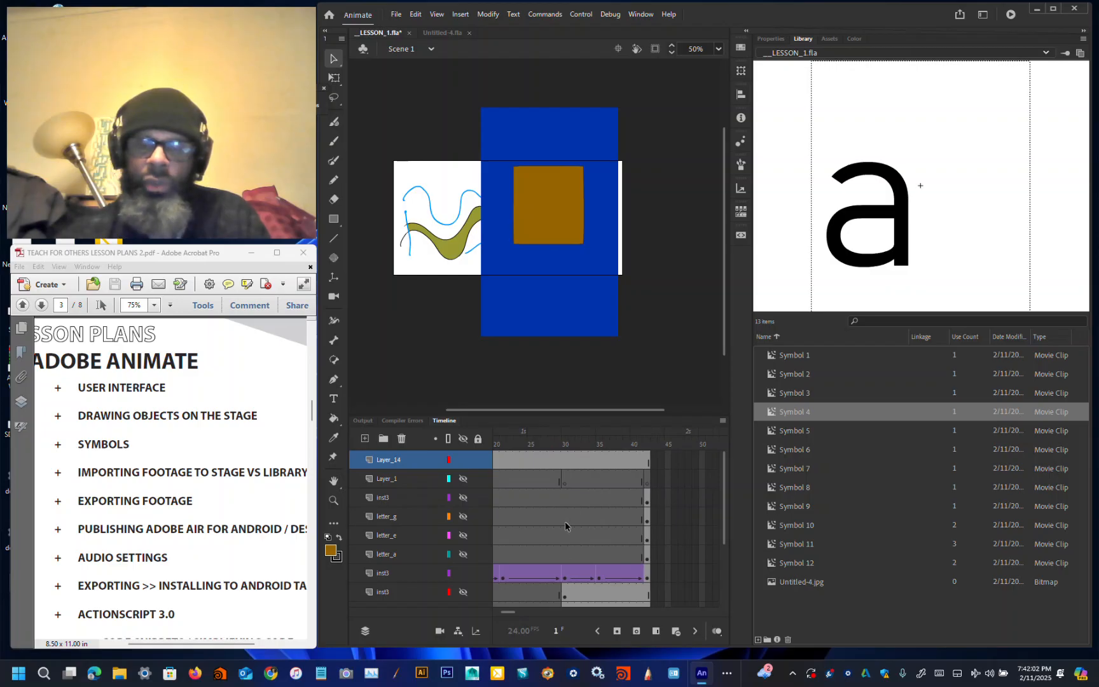
left_click_drag(515, 613, 480, 615)
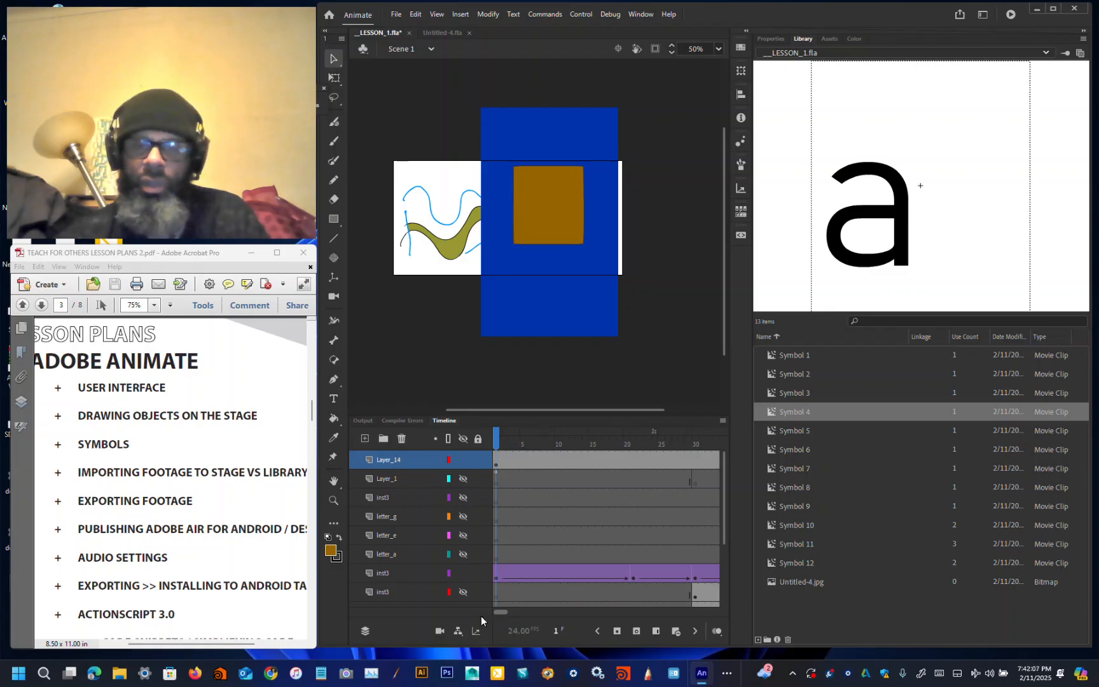
left_click(690, 460)
left_click_drag(688, 439, 409, 457)
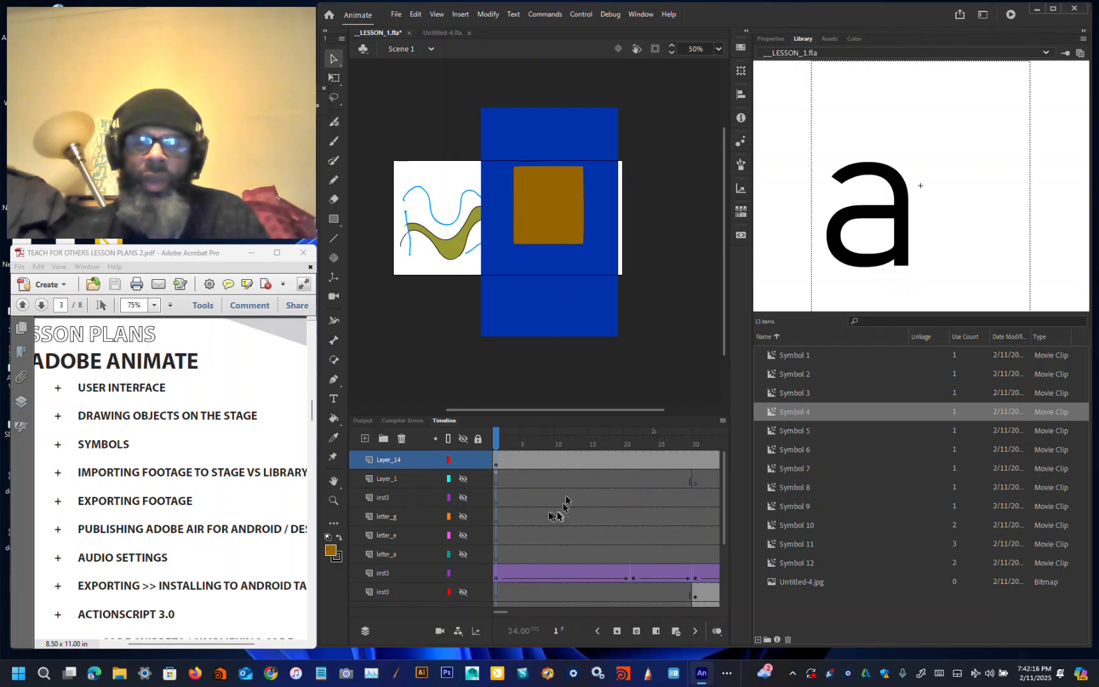
Step: Toggle outline display of the new layer on and off to inspect the traced shapes
left_click(449, 460)
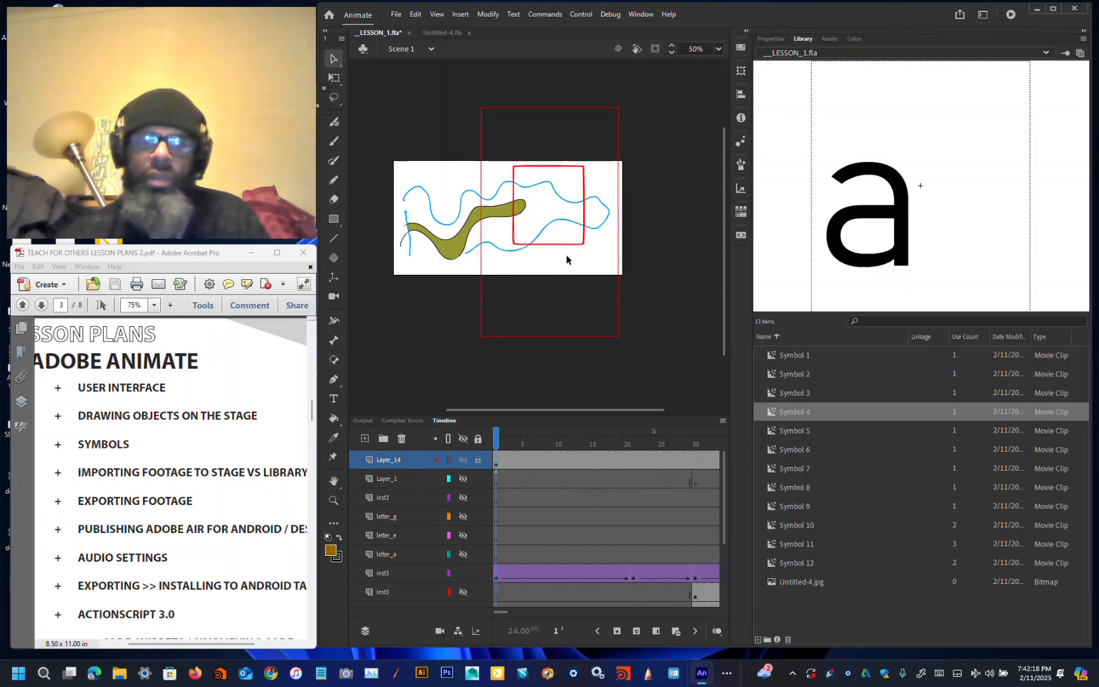
double_click(449, 460)
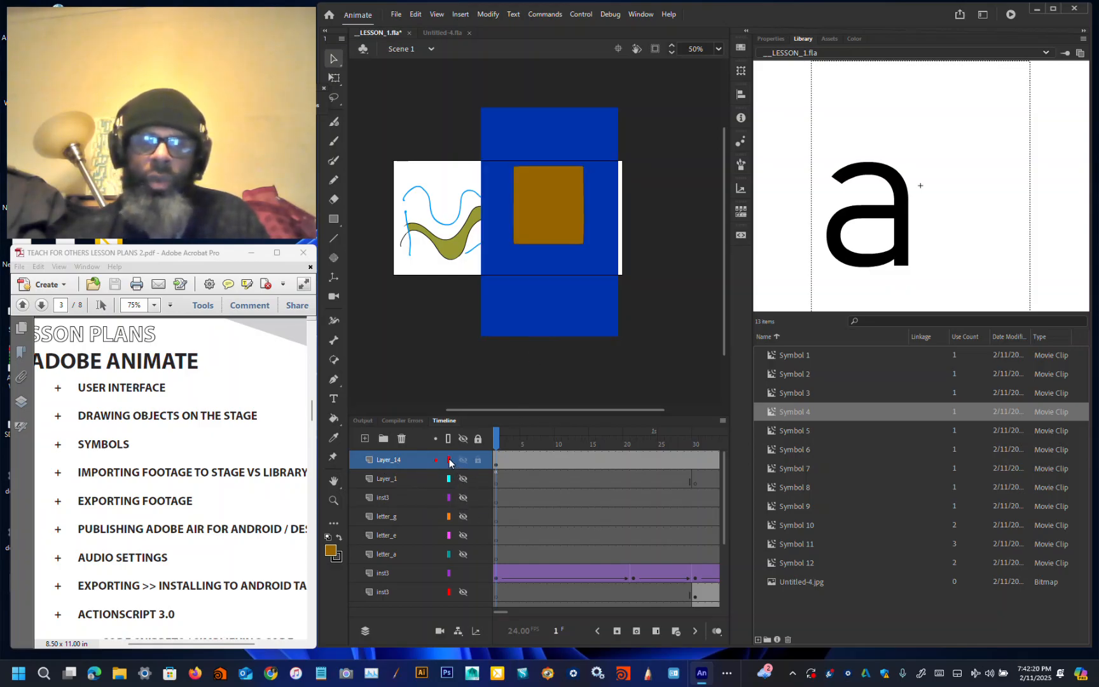
left_click(770, 224)
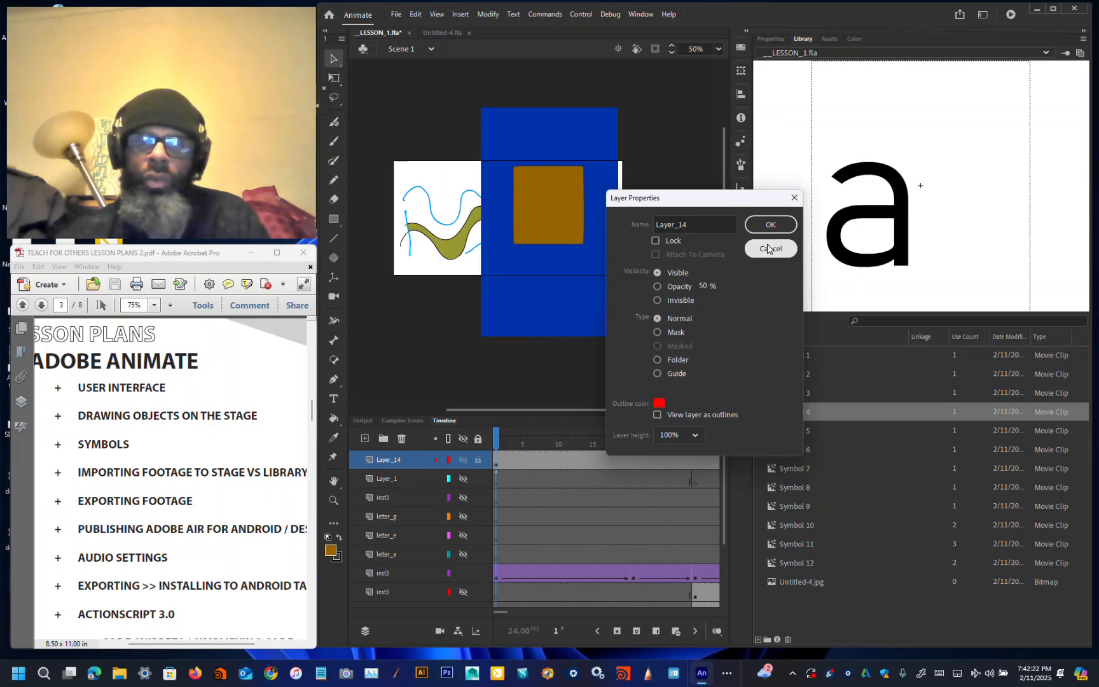
left_click(449, 459)
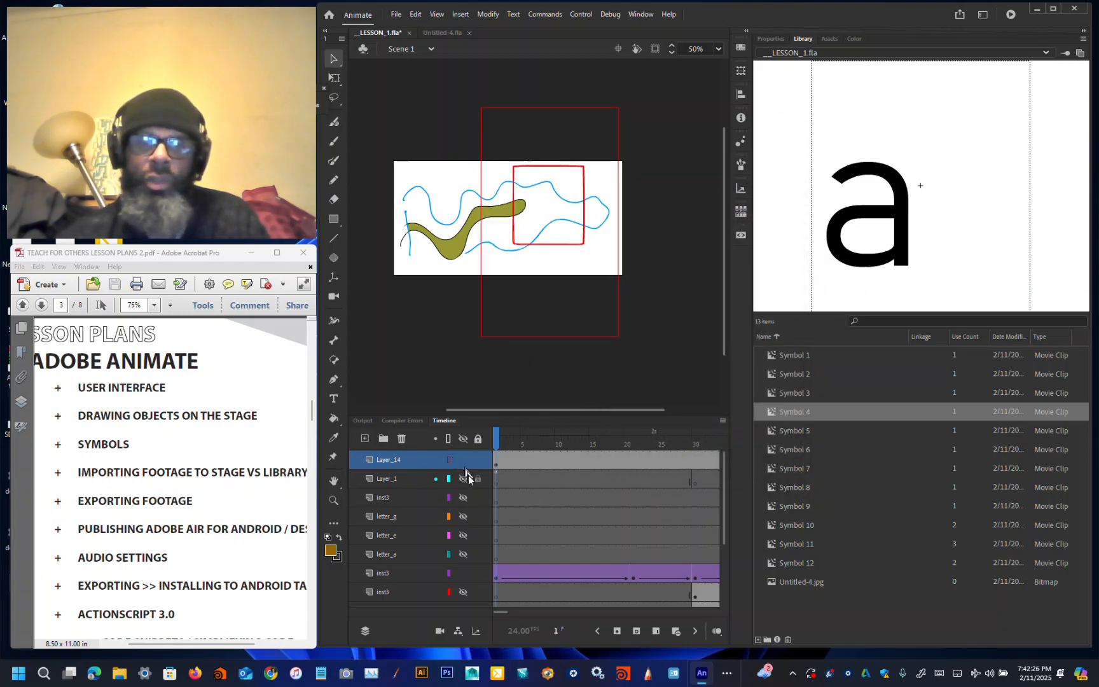
left_click(449, 460)
Step: Toggle the traced image layer's visibility, leaving the layer hidden
left_click(462, 462)
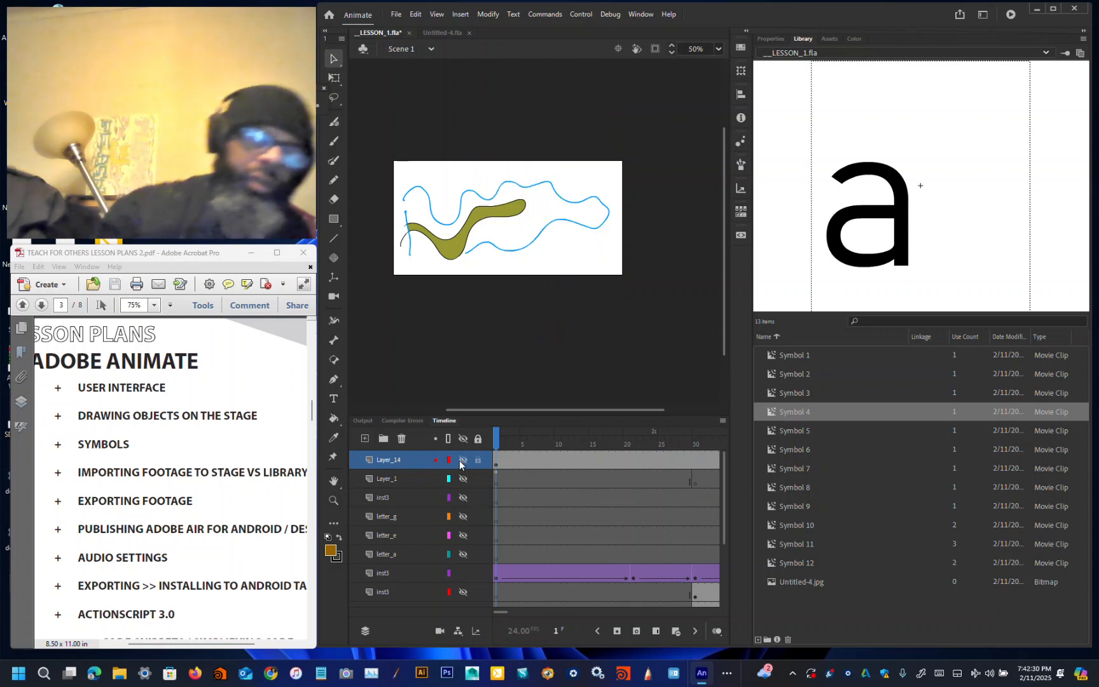
left_click(534, 456)
left_click(498, 468)
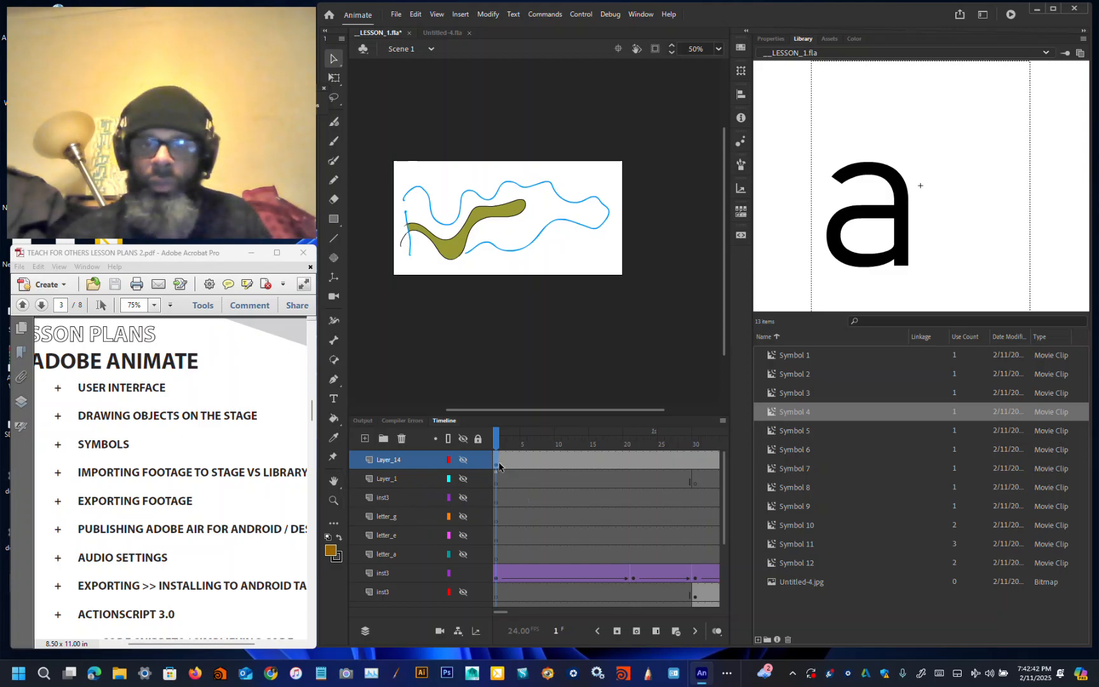
left_click(462, 461)
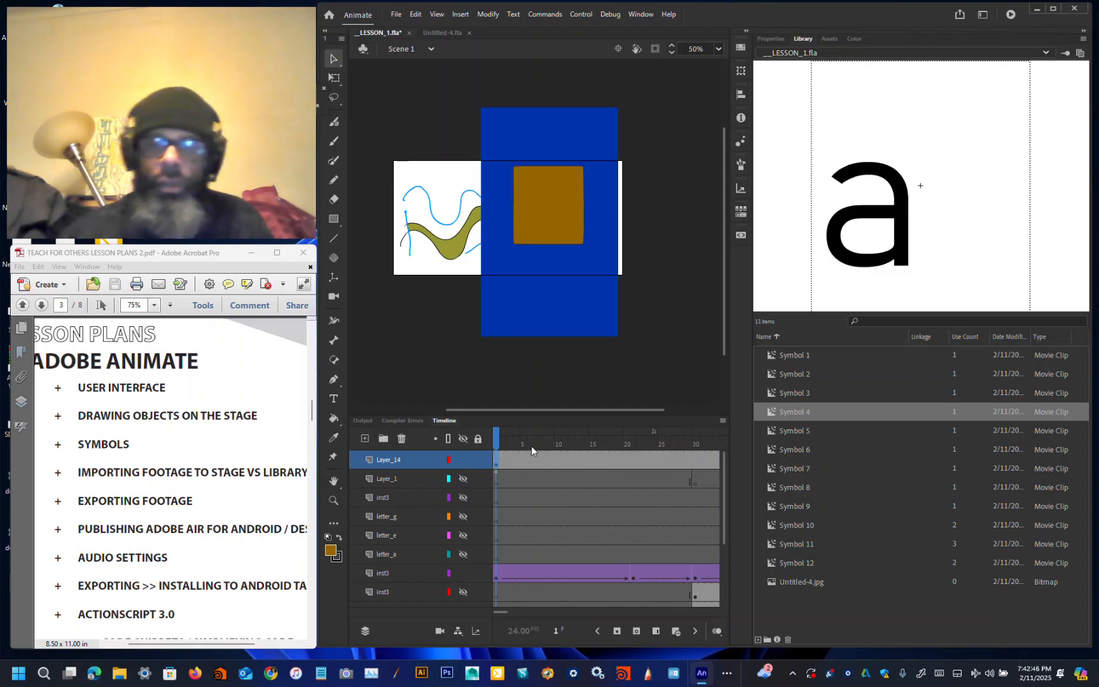
left_click(495, 464)
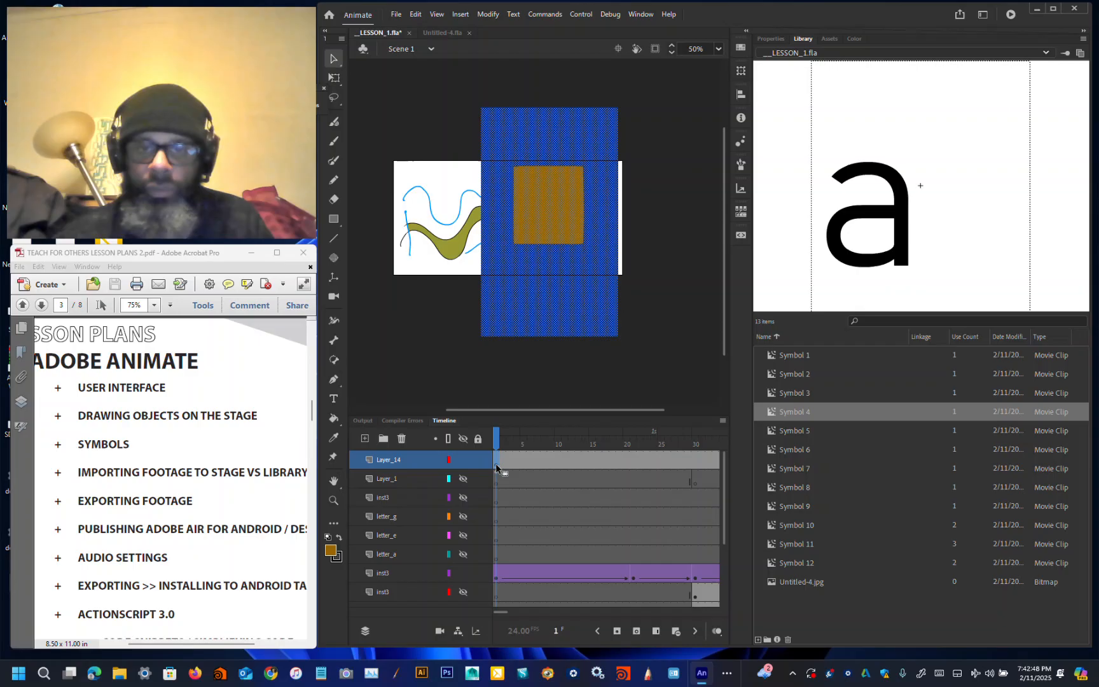
left_click(463, 459)
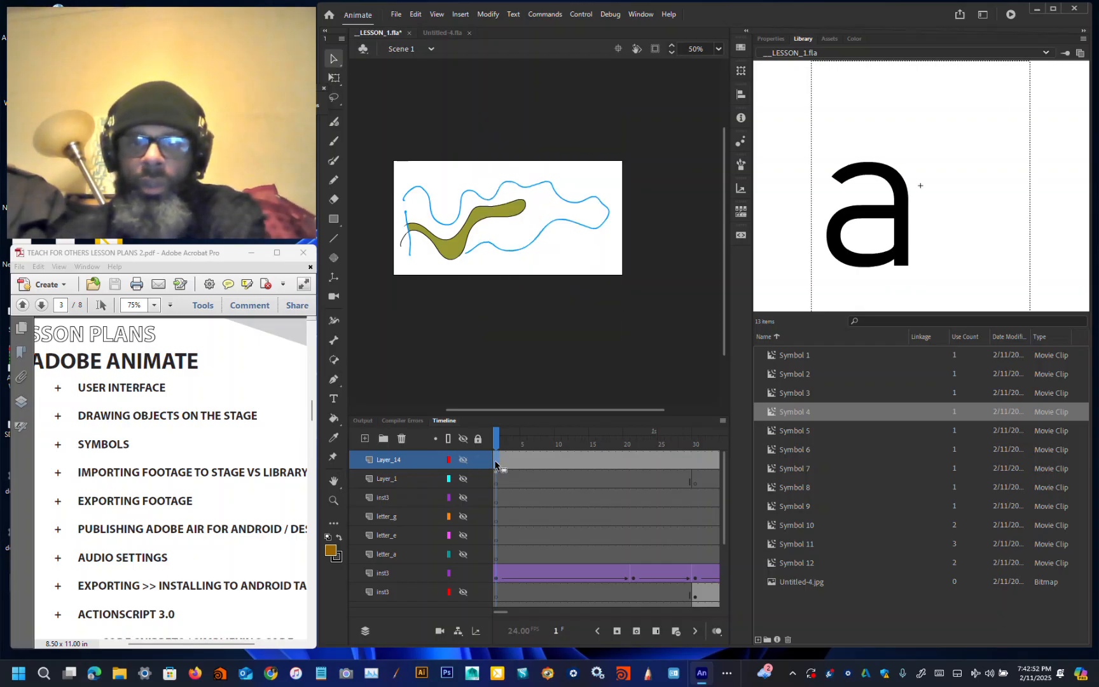
Step: Make the traced image layer visible again, trying a deletion of its shapes and undoing it
left_click(464, 459)
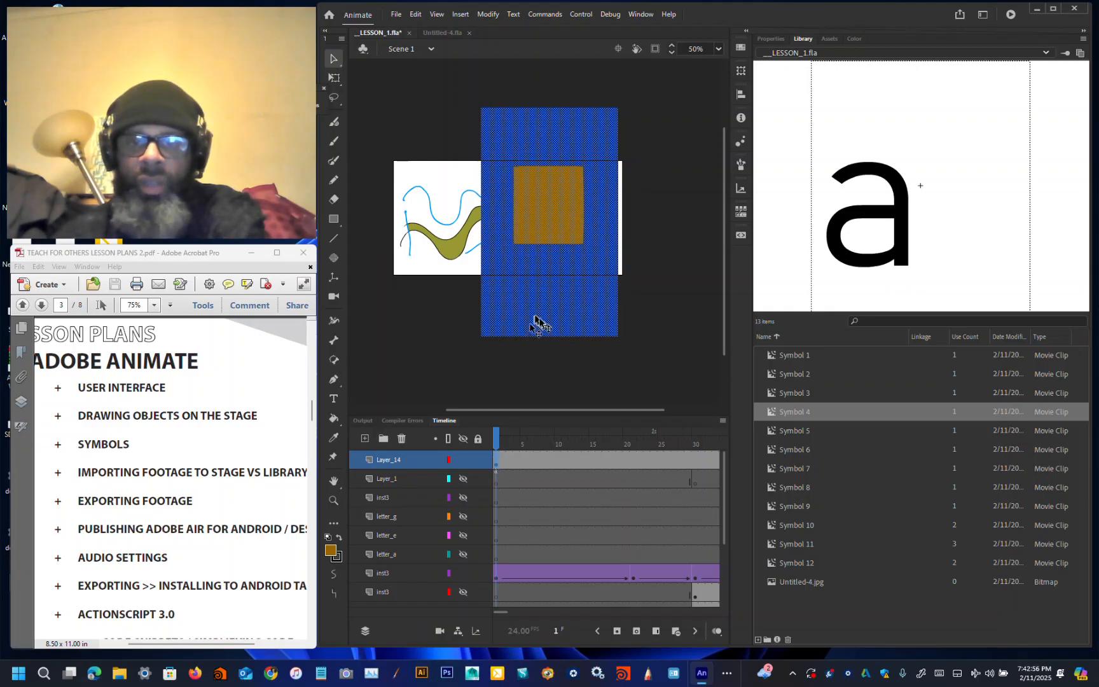
key("Delete")
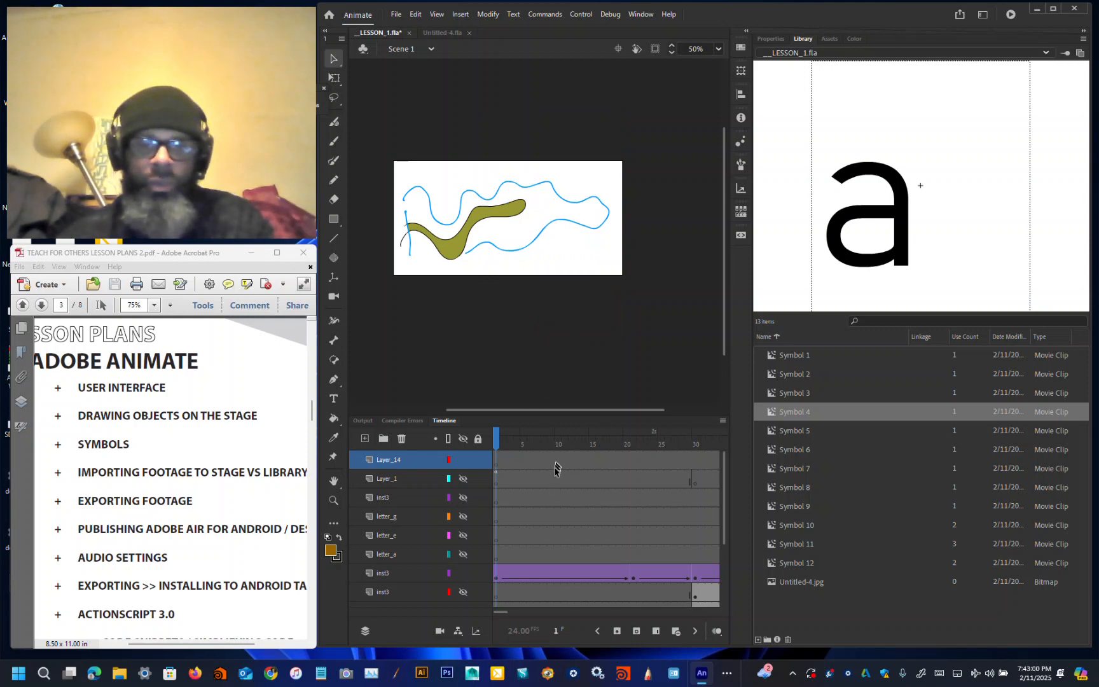
key("ctrl+z")
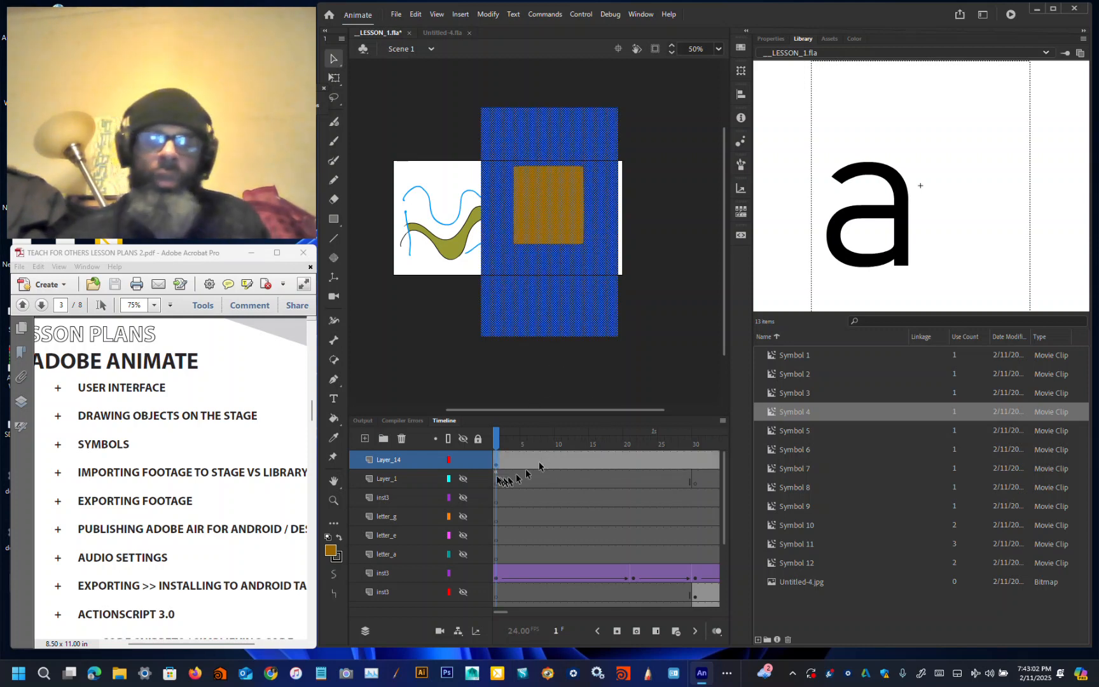
left_click(466, 459)
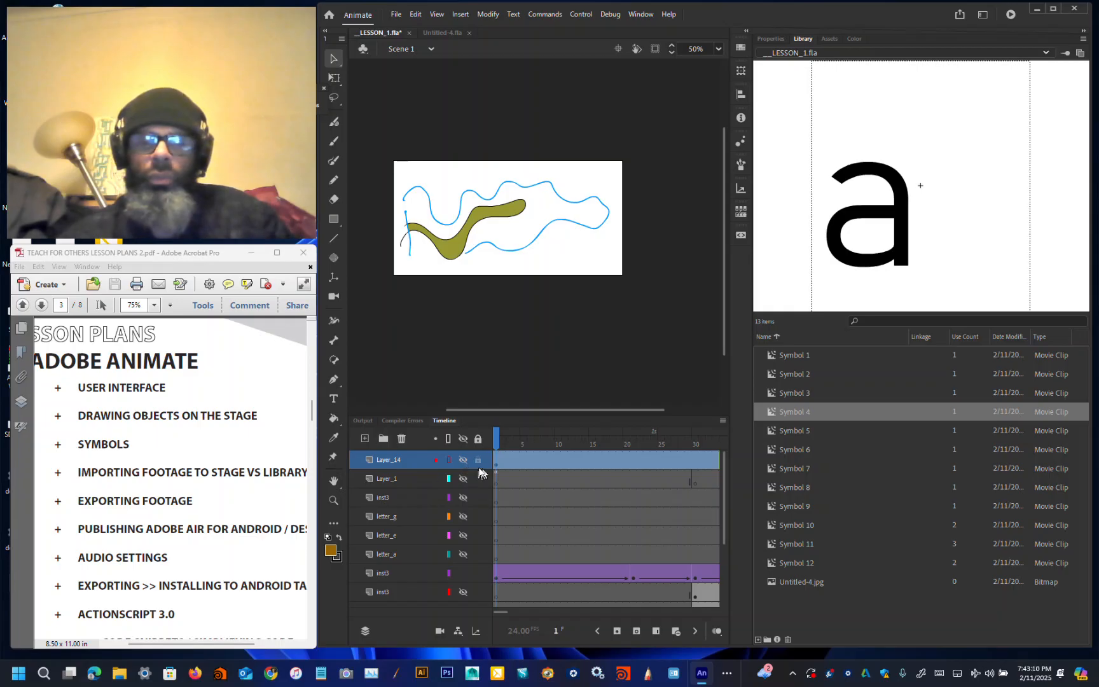
left_click(464, 460)
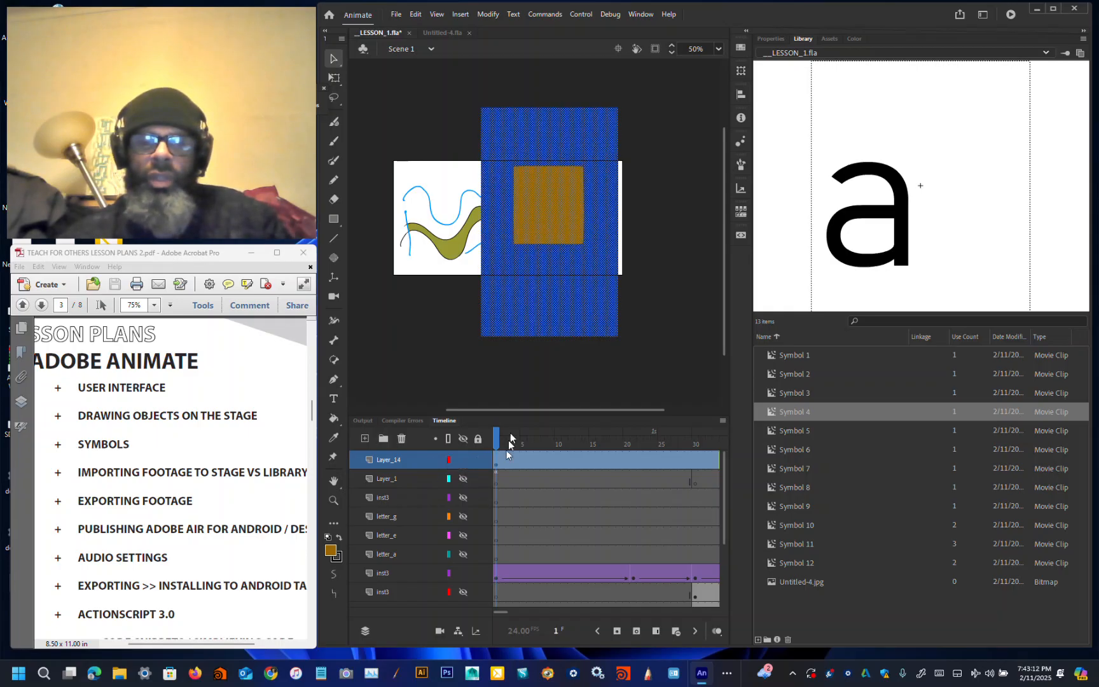
Step: Convert the traced shapes into a Movie Clip symbol named Symbol 13
left_click(541, 365)
left_click(549, 316)
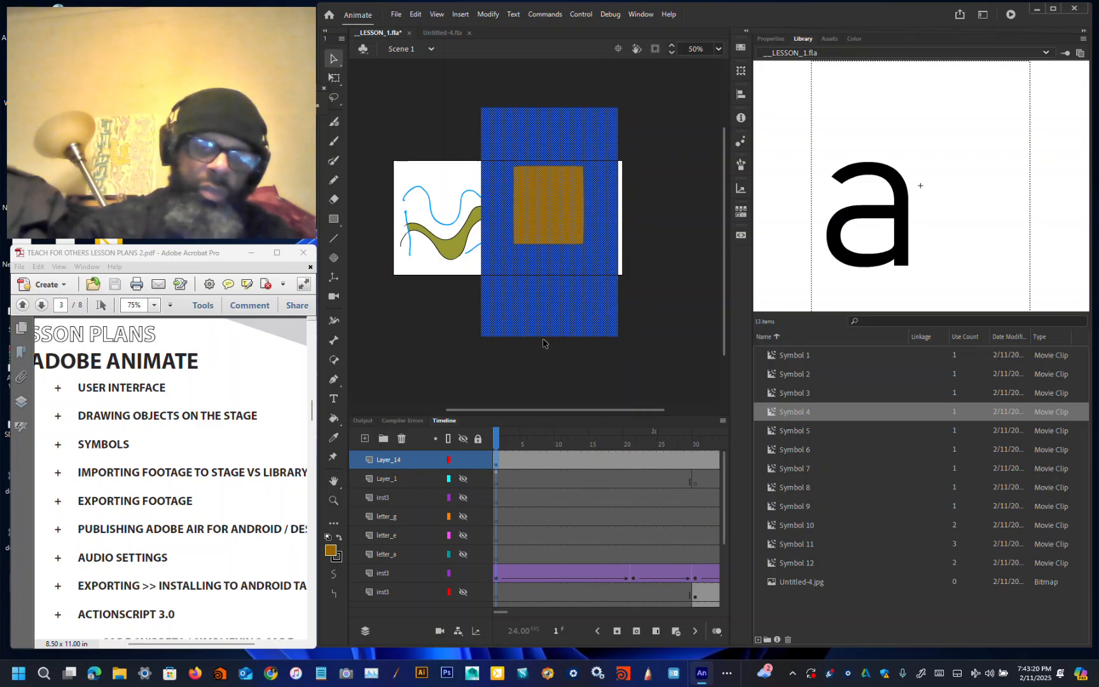
key("F8")
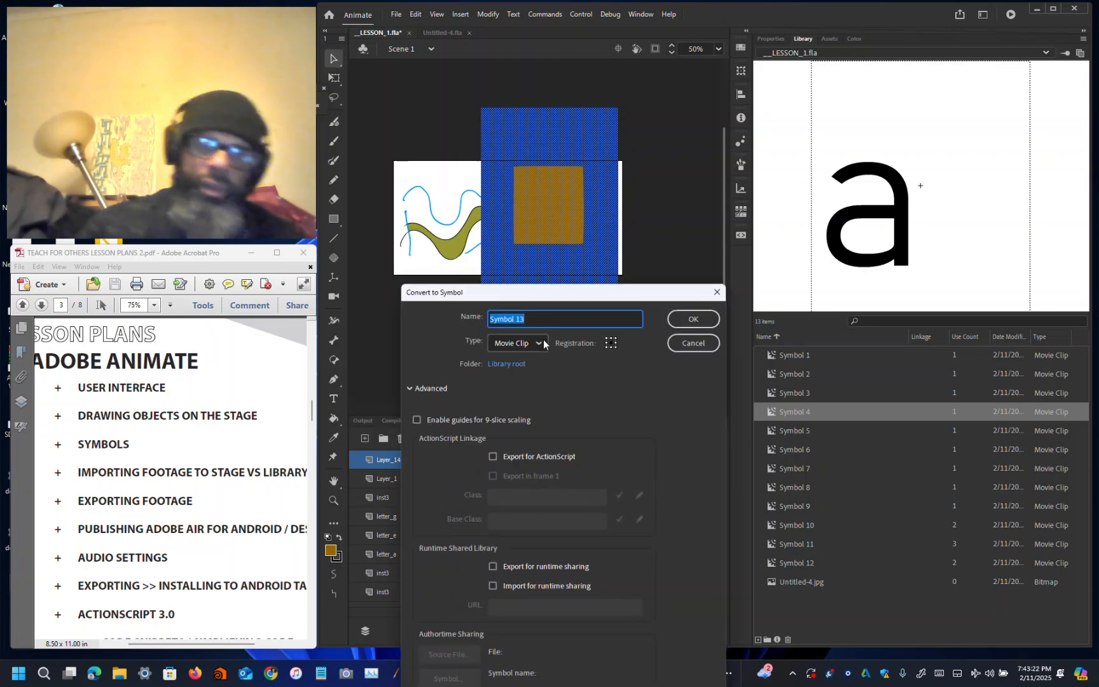
left_click(677, 333)
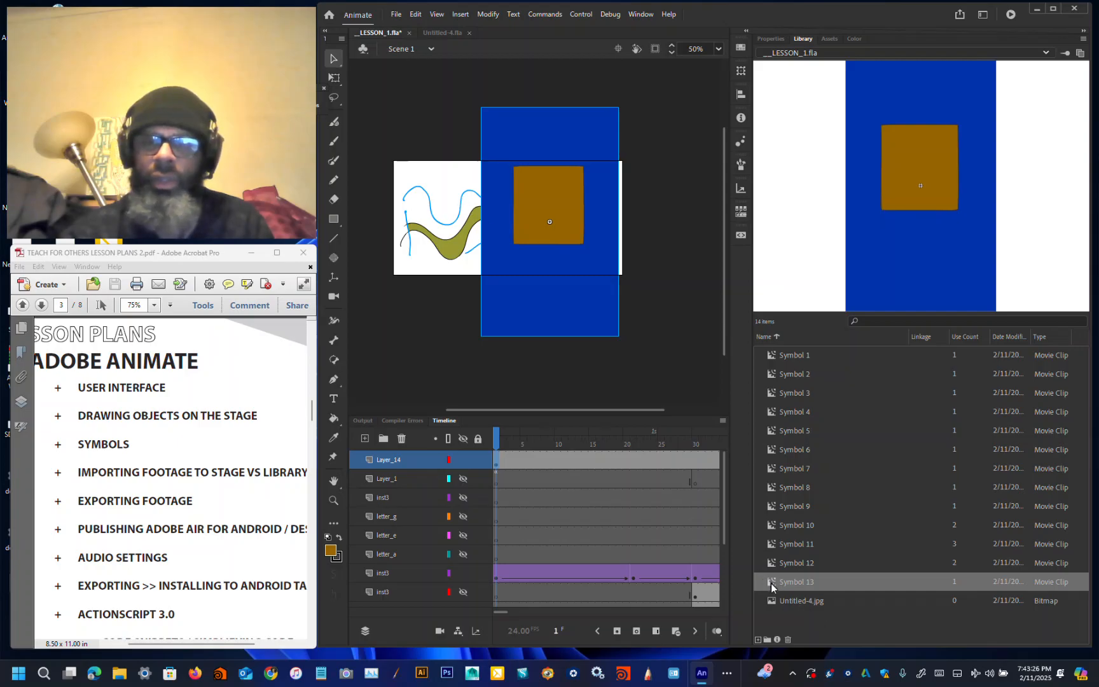
Step: Drag a Symbol 13 instance from the library onto the stage, add a new layer, and delete that instance
left_click_drag(772, 586, 400, 301)
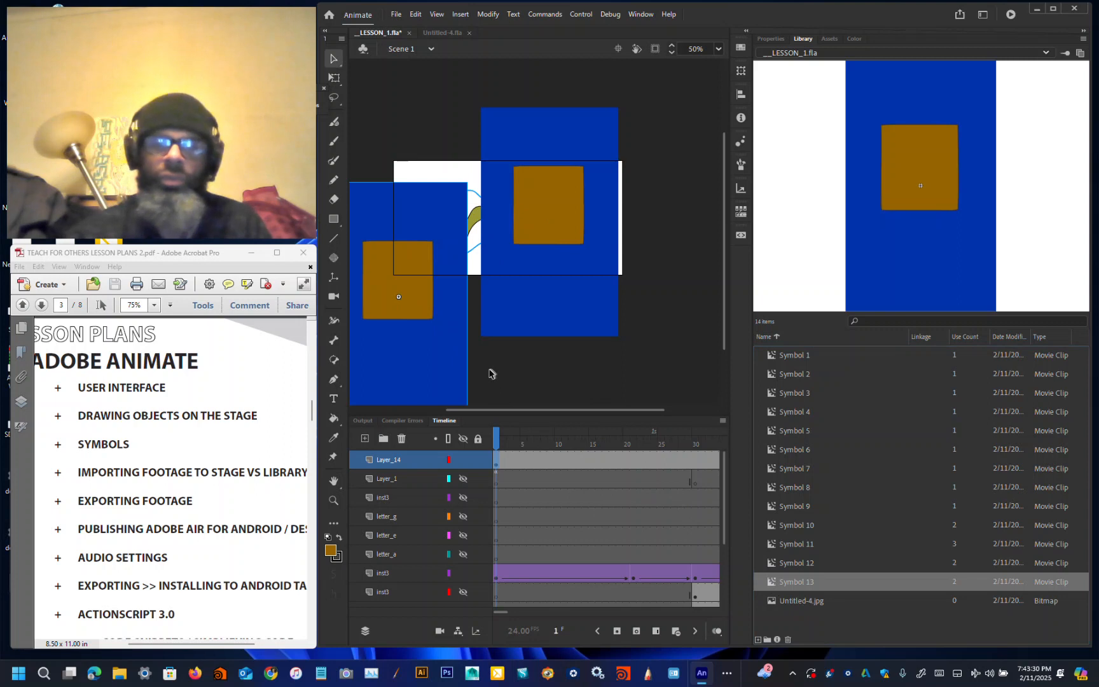
left_click(365, 438)
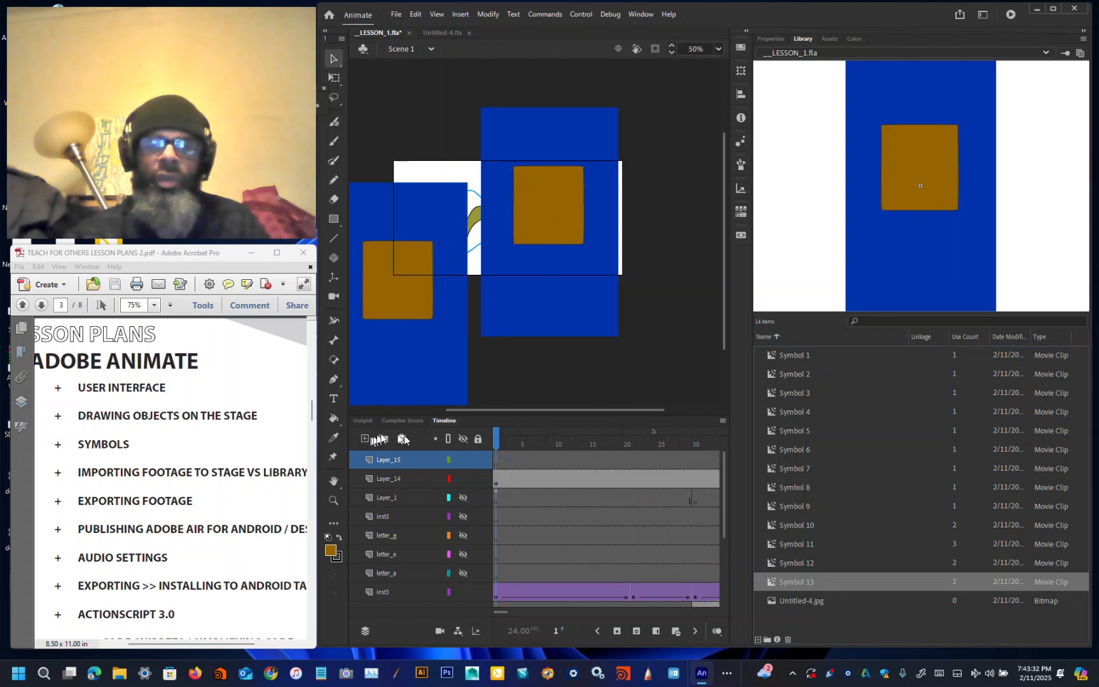
left_click(429, 376)
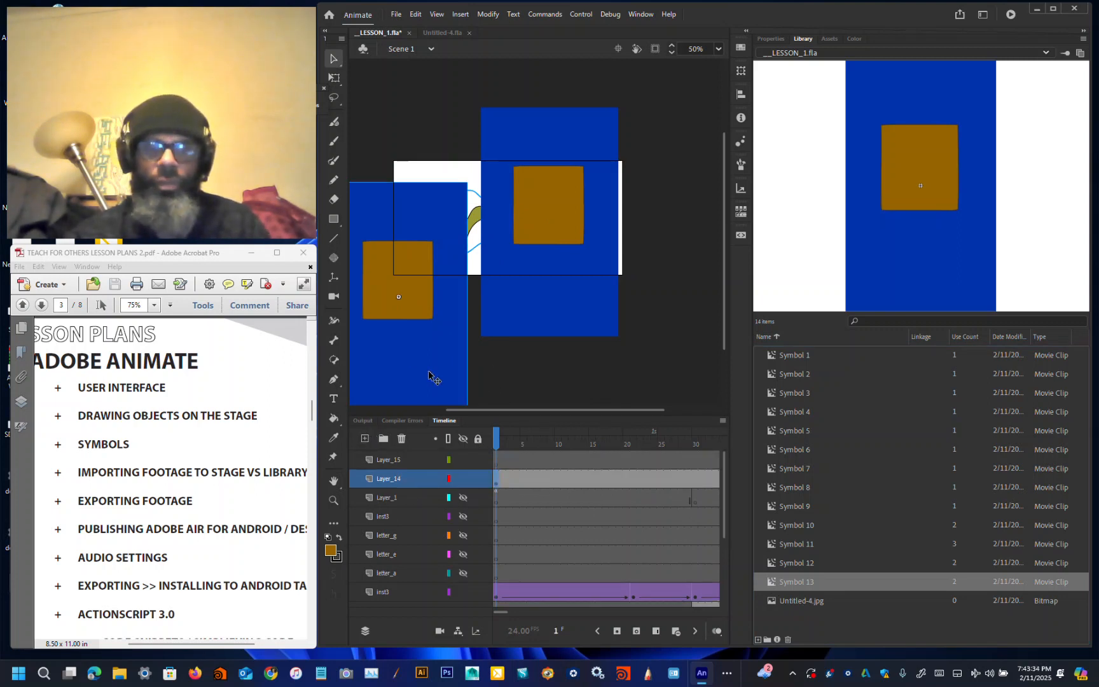
key("Delete")
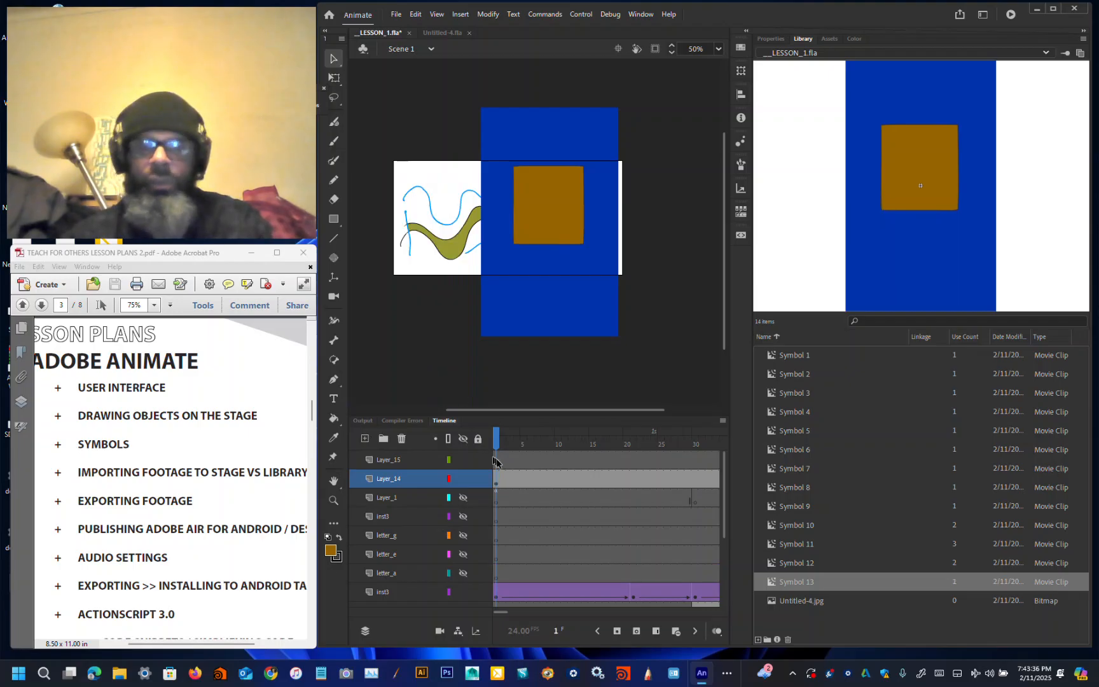
Step: Paste a Symbol 13 instance onto the new Layer_15 and move it toward the stage's upper left
left_click(498, 463)
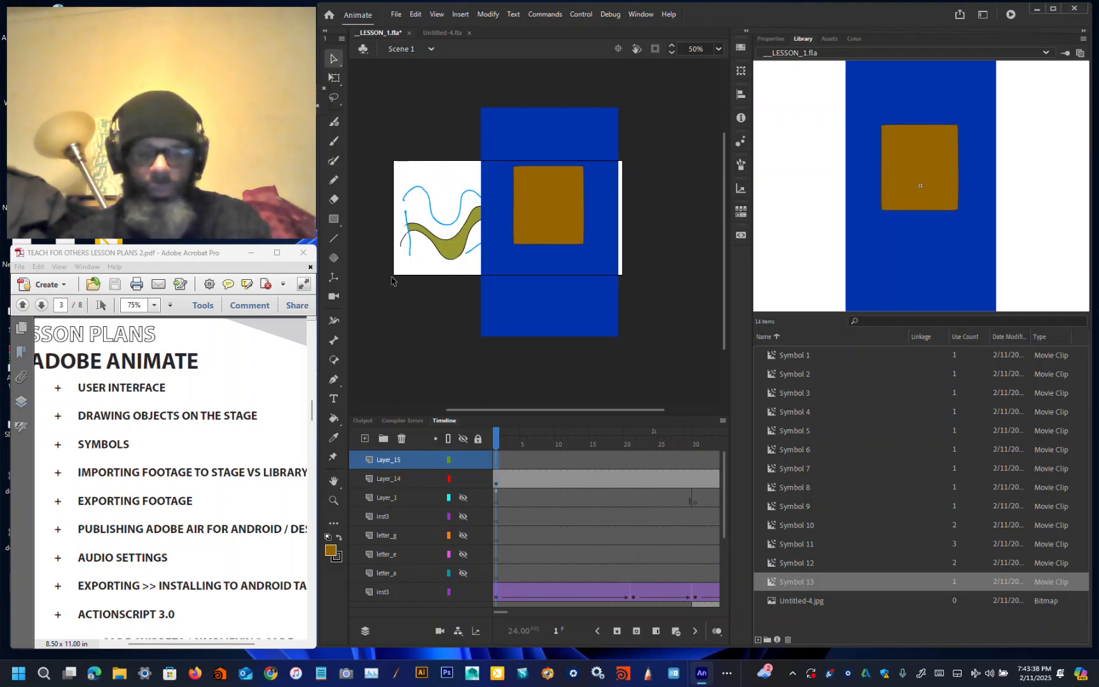
key("ctrl+v")
left_click_drag(558, 364, 429, 289)
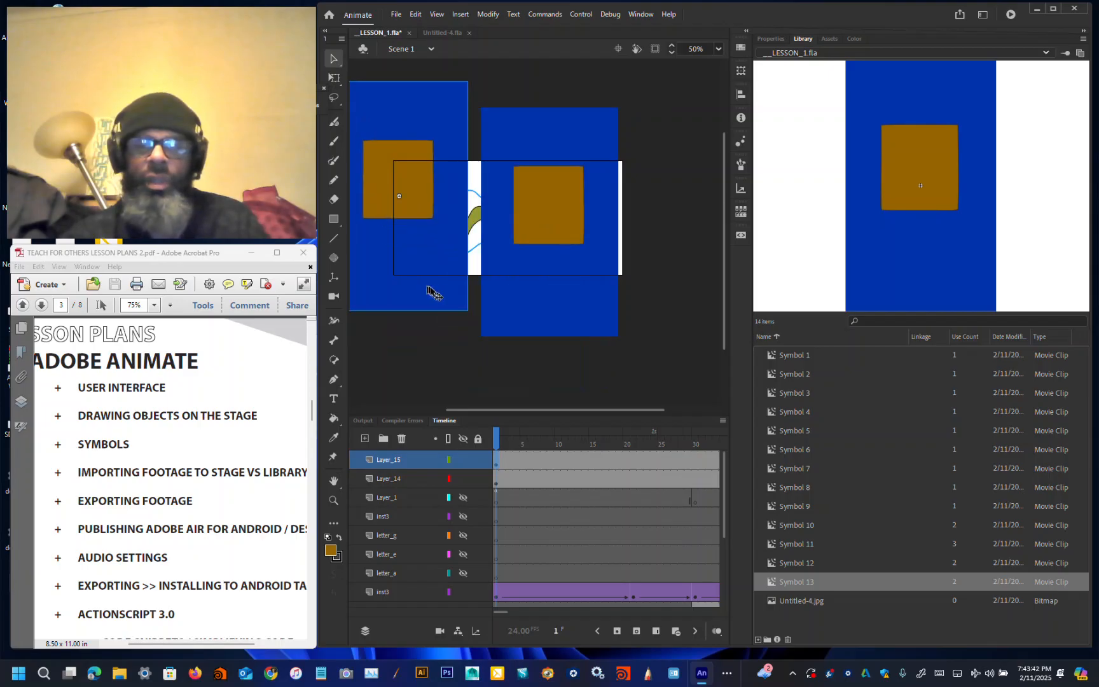
left_click(414, 15)
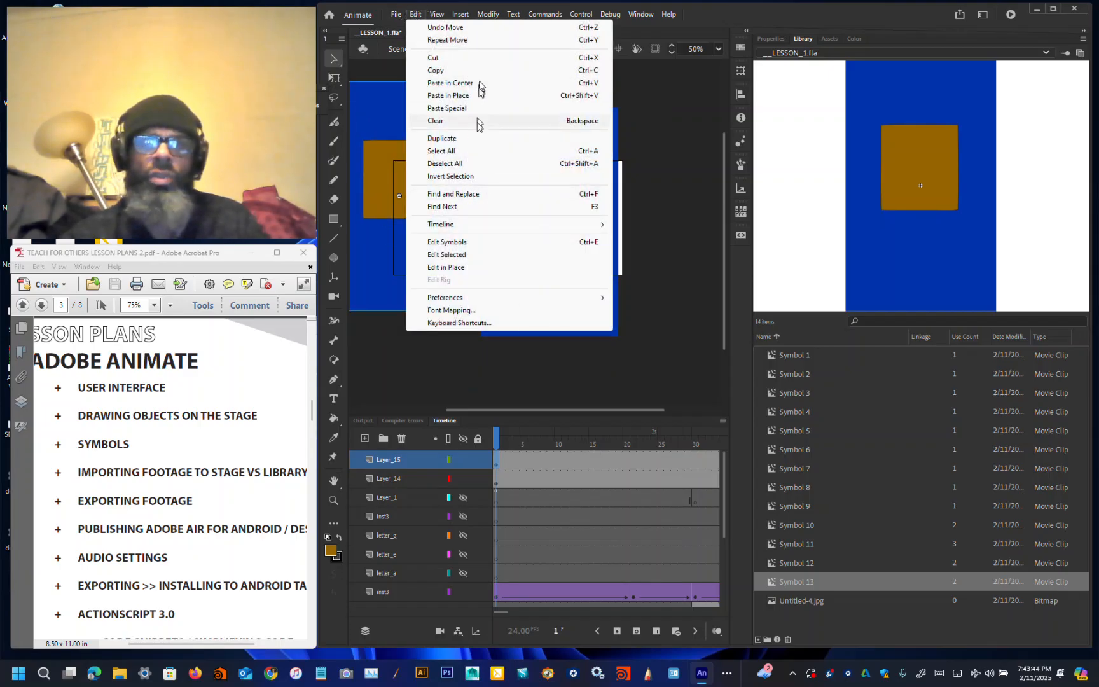
left_click(546, 369)
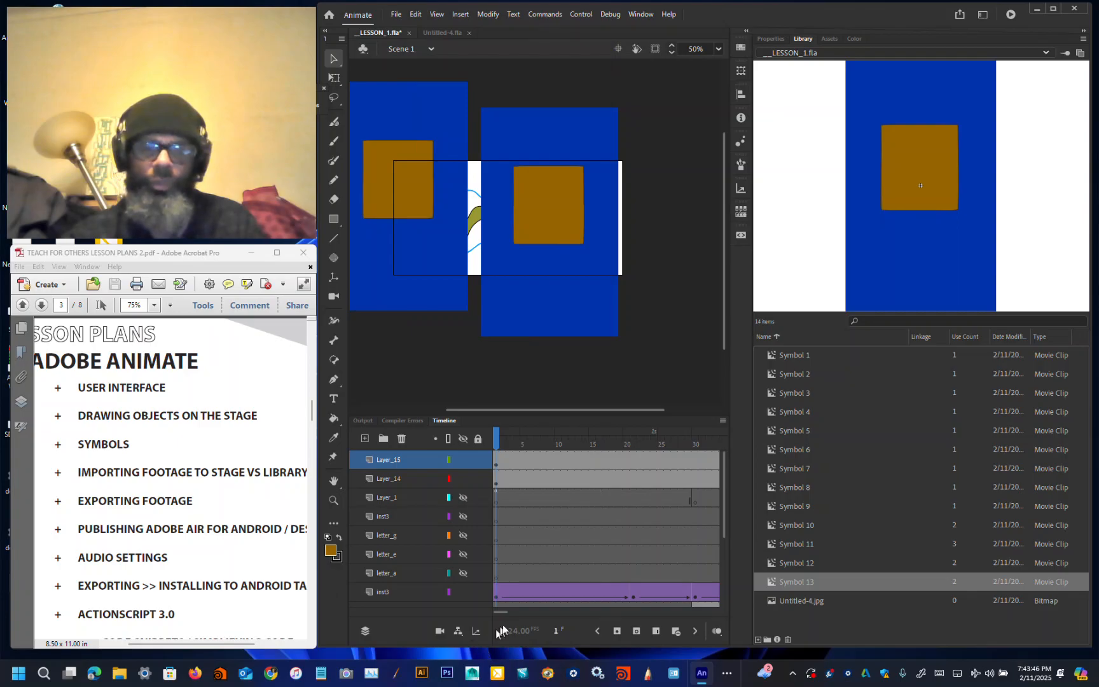
Step: Insert keyframes at frame 42 on both Layer_15 and Layer_14, then play the timeline
mouse_move(501, 613)
left_mouse_down()
mouse_move(517, 612)
mouse_move(506, 612)
left_mouse_up()
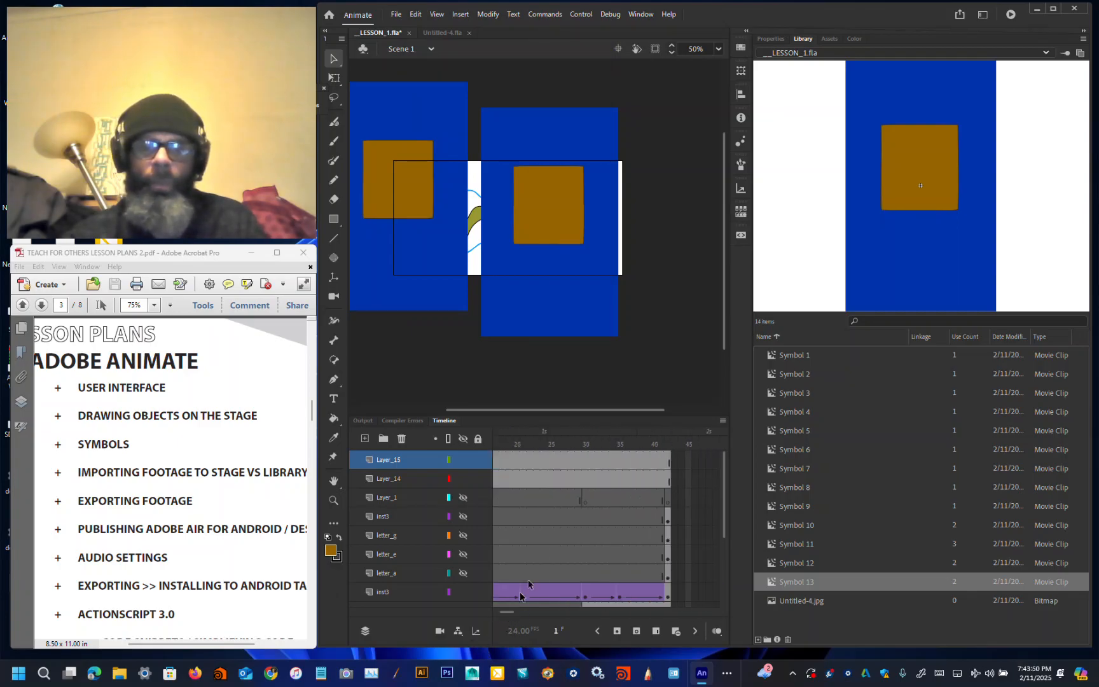
left_click(667, 469)
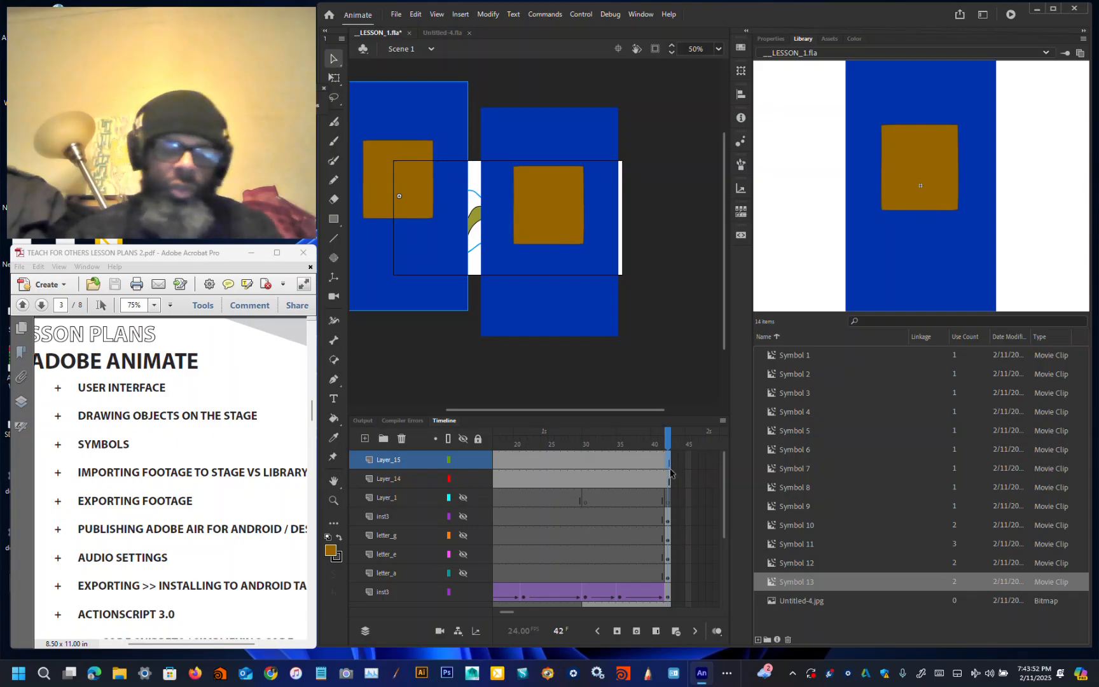
left_click(671, 480)
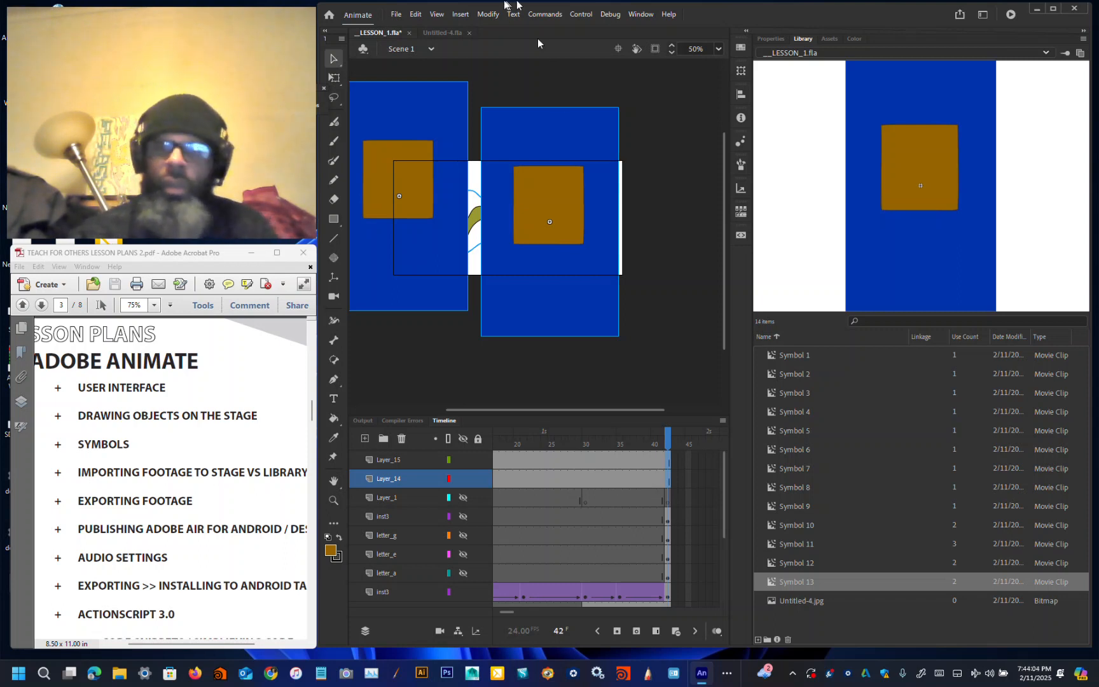
left_click(460, 14)
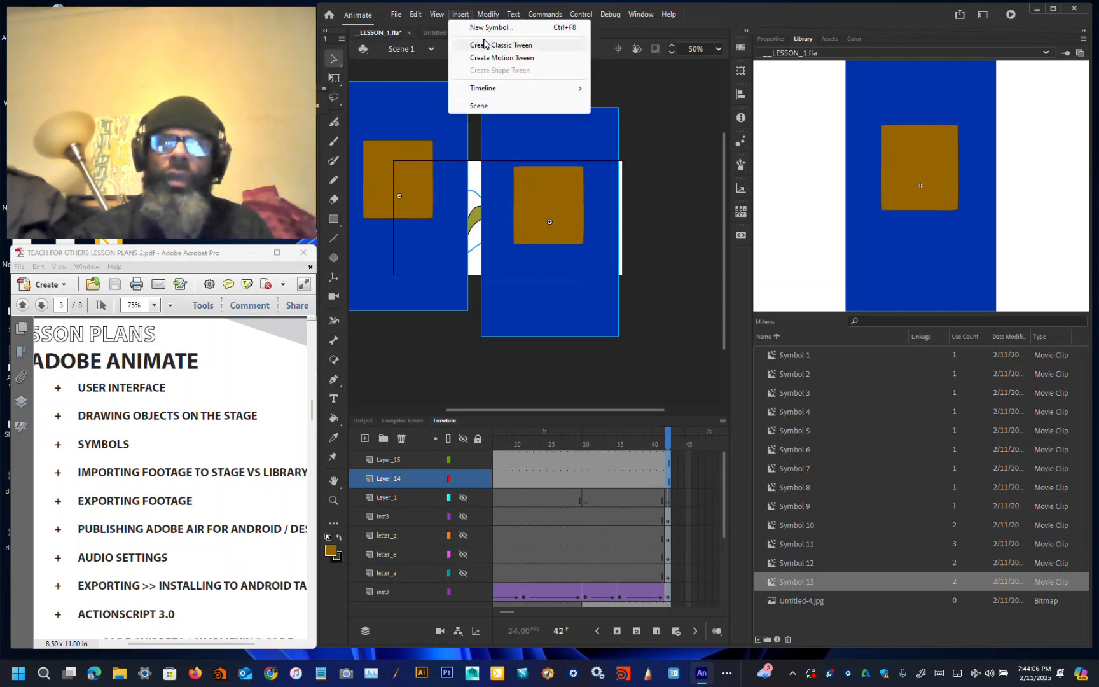
mouse_move(499, 12)
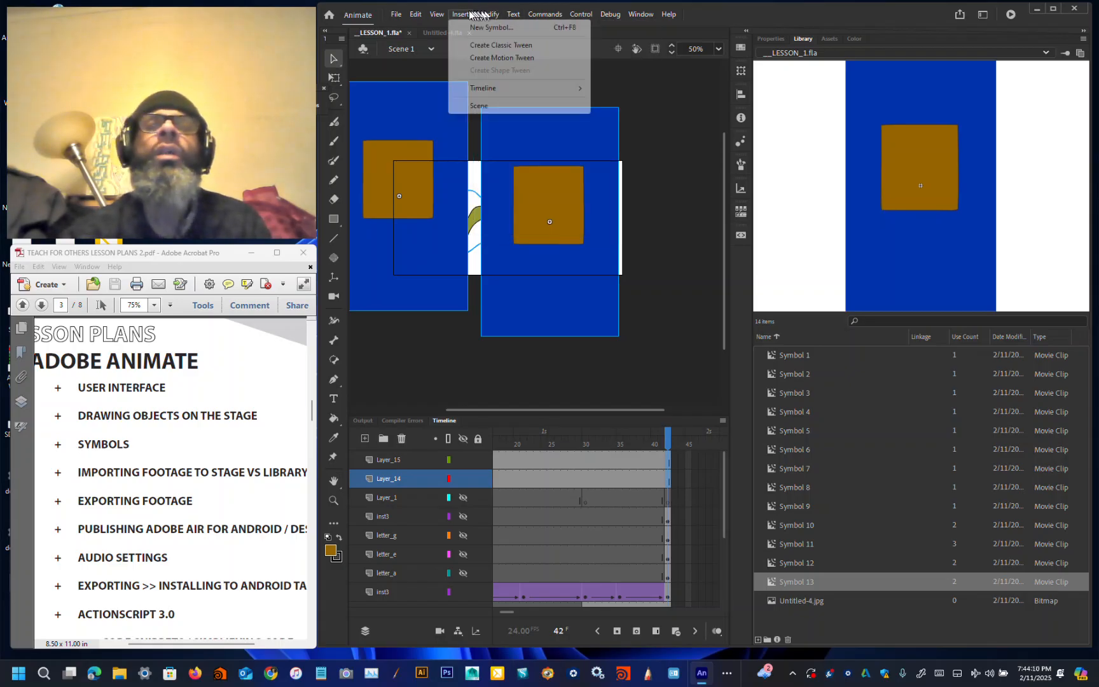
mouse_move(474, 89)
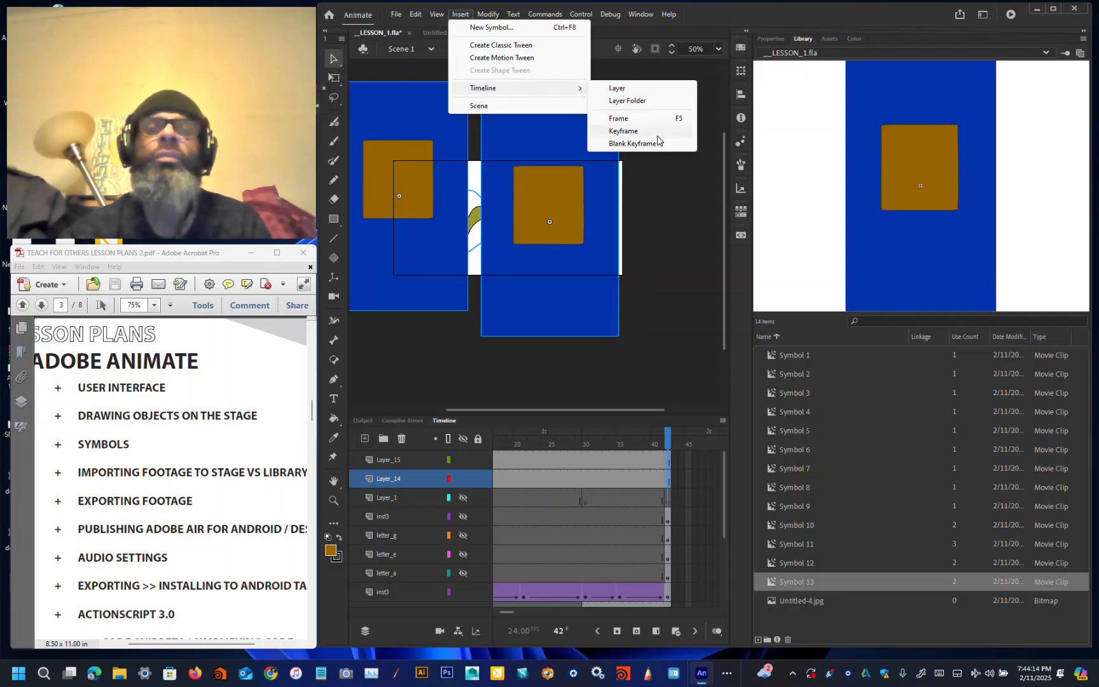
left_click(636, 143)
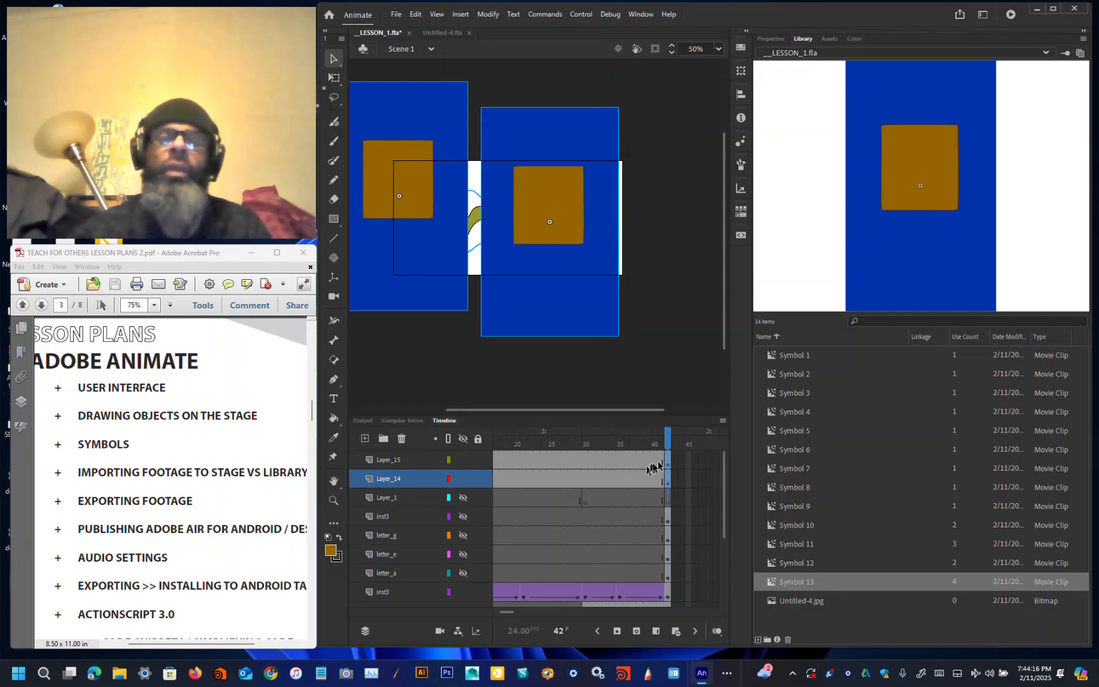
key("Return")
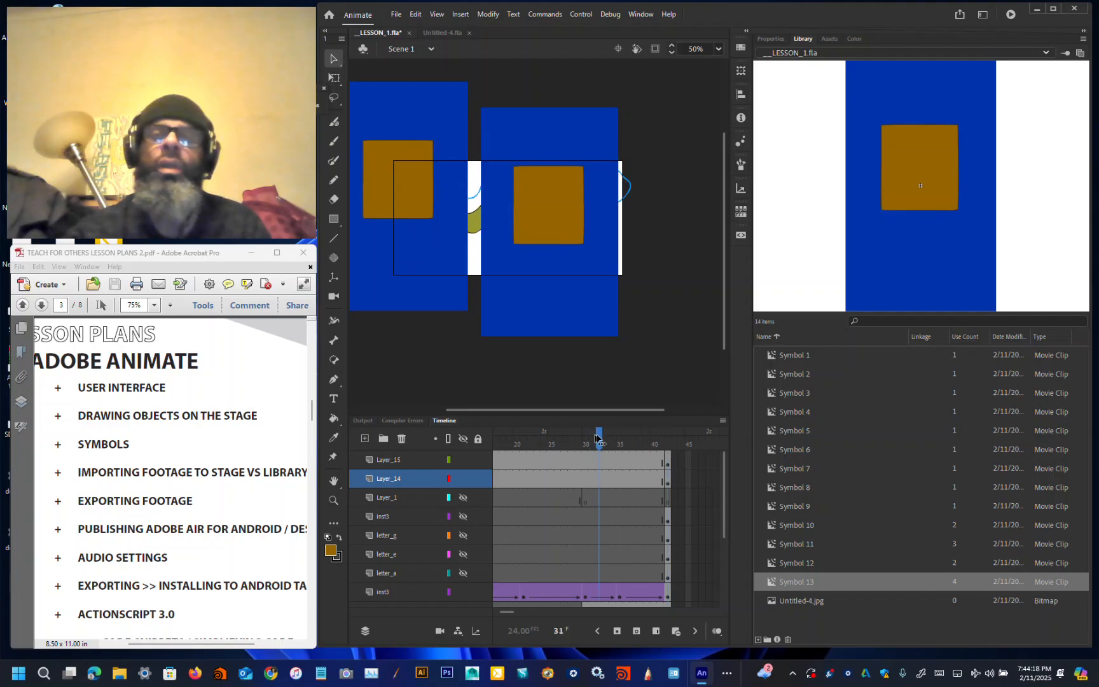
Step: At frame 33, move the Layer_14 instance down-right and the Layer_15 instance up-right
left_click_drag(545, 301, 625, 380)
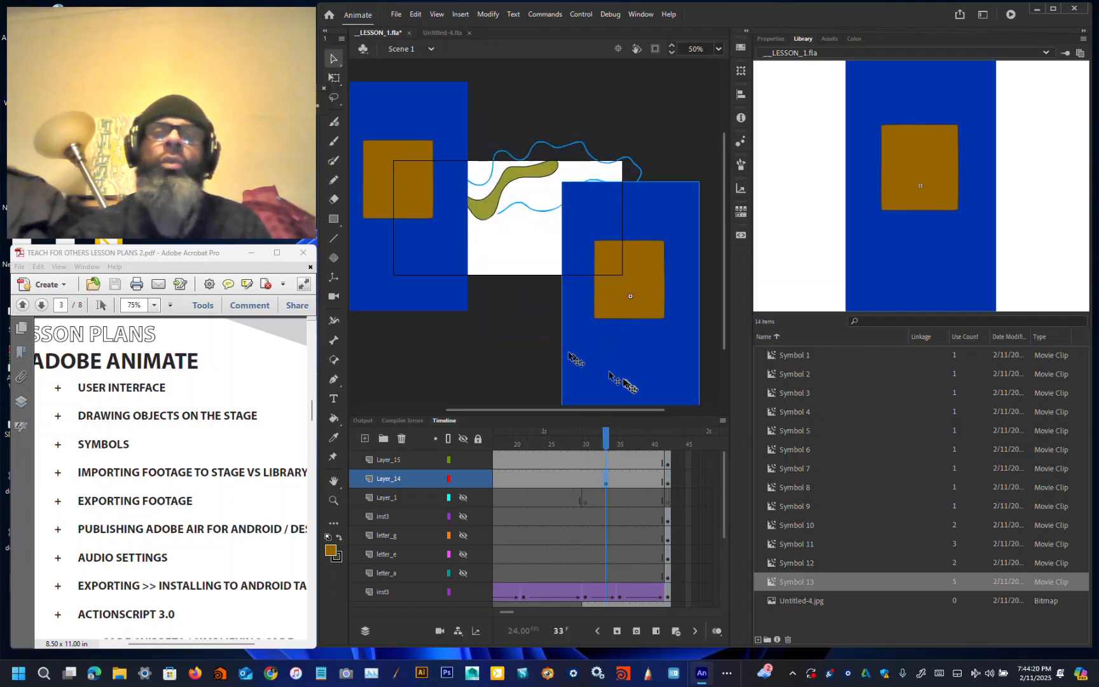
left_click_drag(410, 262, 461, 209)
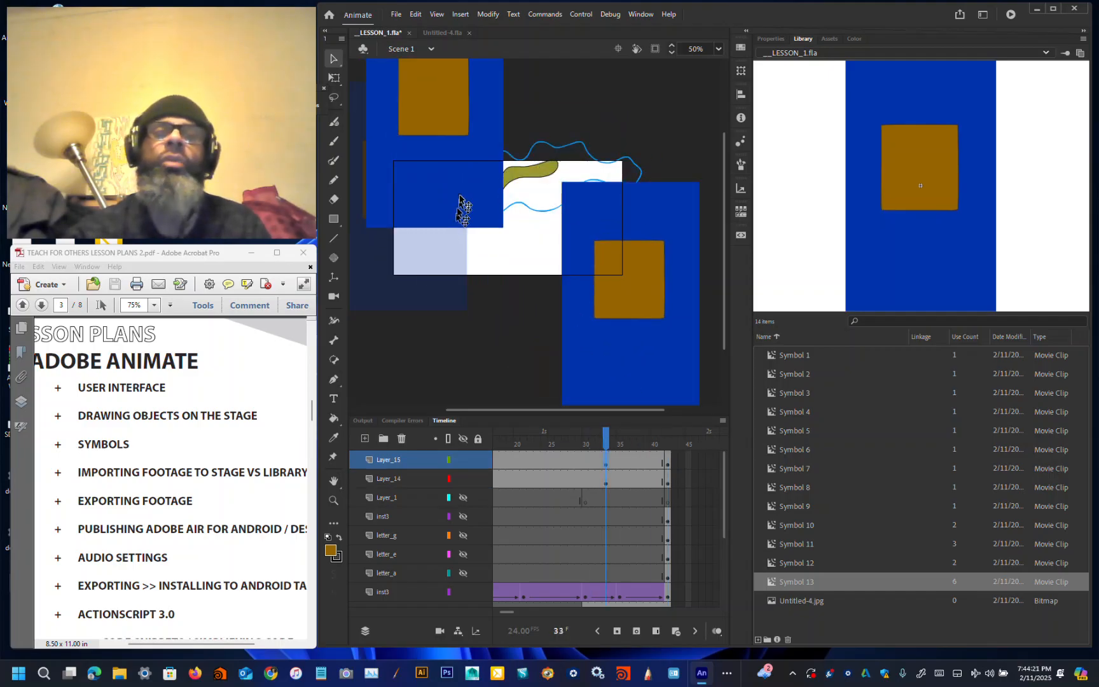
Step: Create a classic tween on Layer_15 and a motion tween on Layer_14
right_click(618, 471)
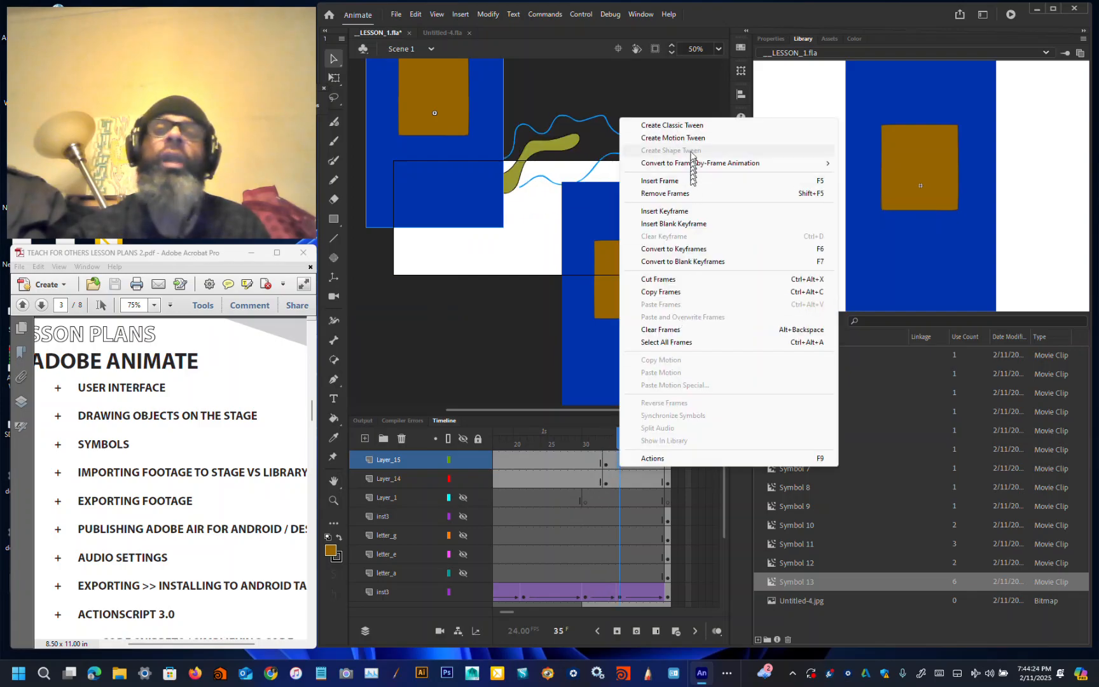
left_click(691, 126)
right_click(634, 478)
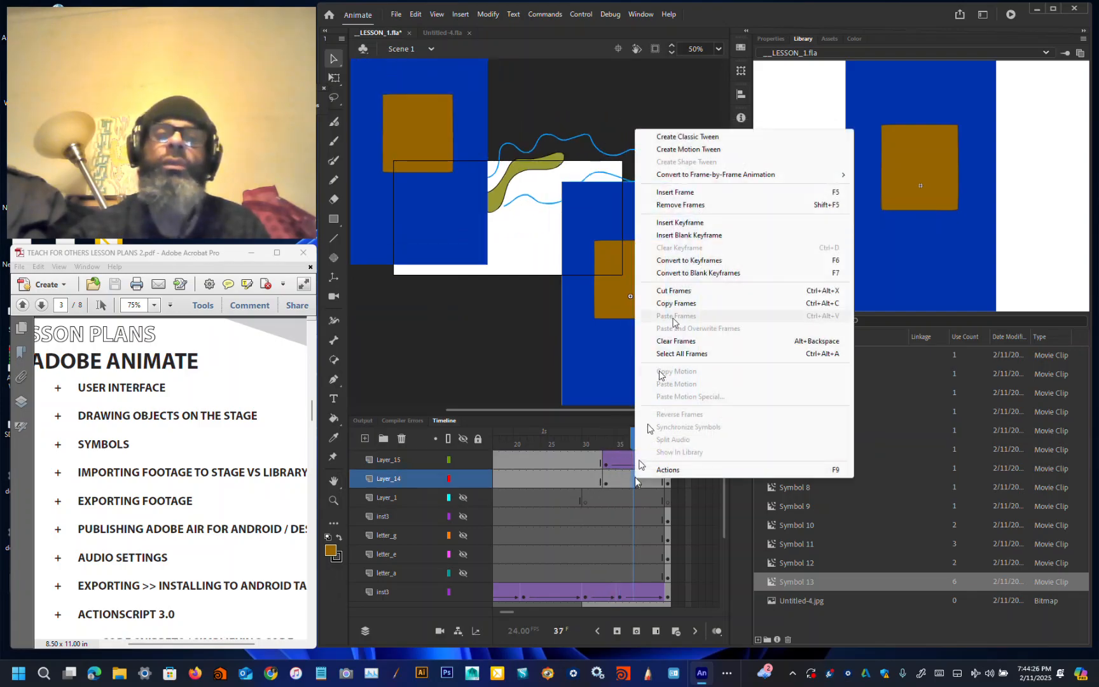
left_click(693, 150)
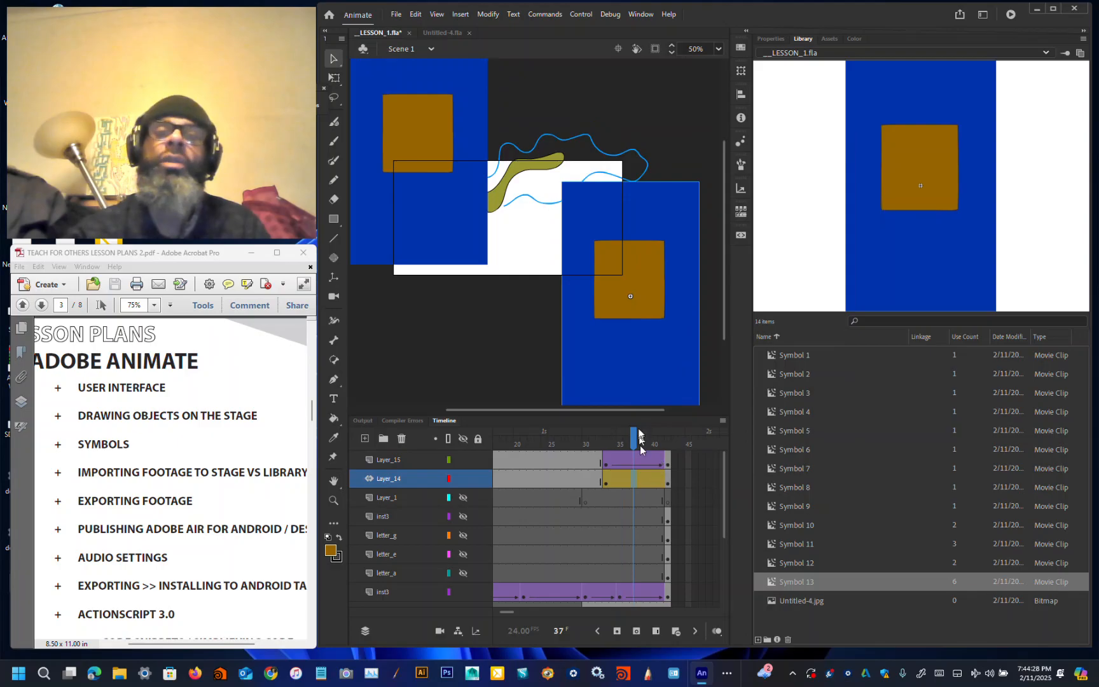
Step: Near the end of the Layer_14 motion tween, move its instance up and right, scrubbing the playhead to check
left_click_drag(634, 449, 664, 467)
left_click_drag(639, 370, 680, 290)
left_click(662, 447)
mouse_move(662, 448)
left_mouse_down()
mouse_move(599, 448)
mouse_move(660, 459)
left_mouse_up()
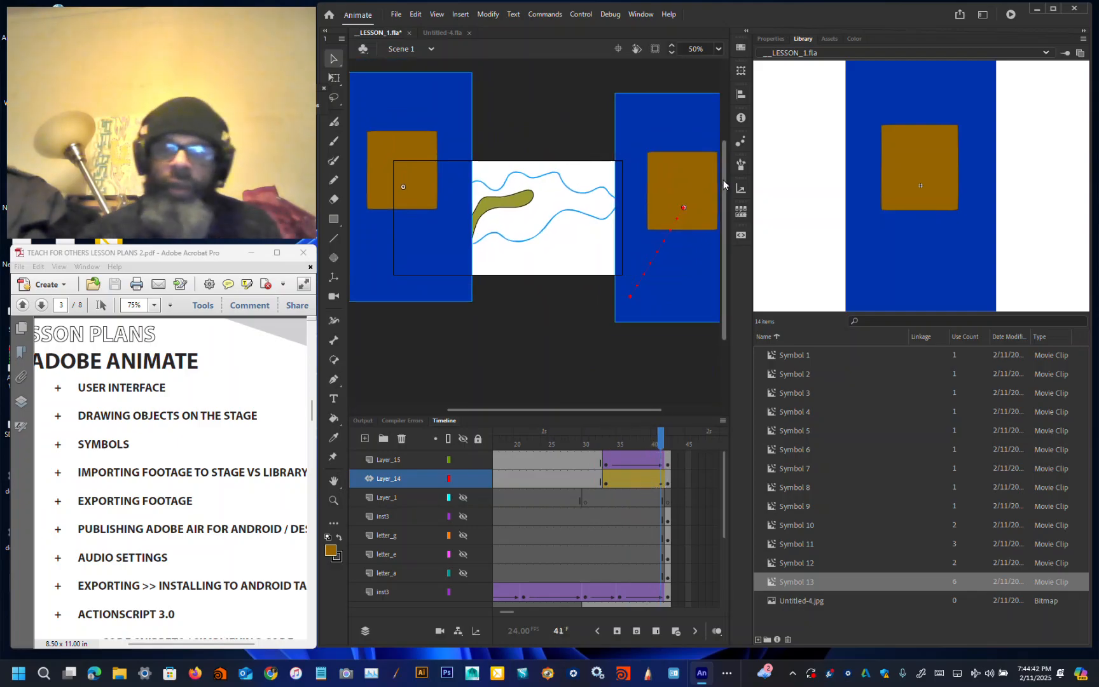
left_click_drag(664, 448, 662, 453)
Step: Insert a frame at the end of the Layer_14 motion tween and scrub back through the animation
left_click(673, 485)
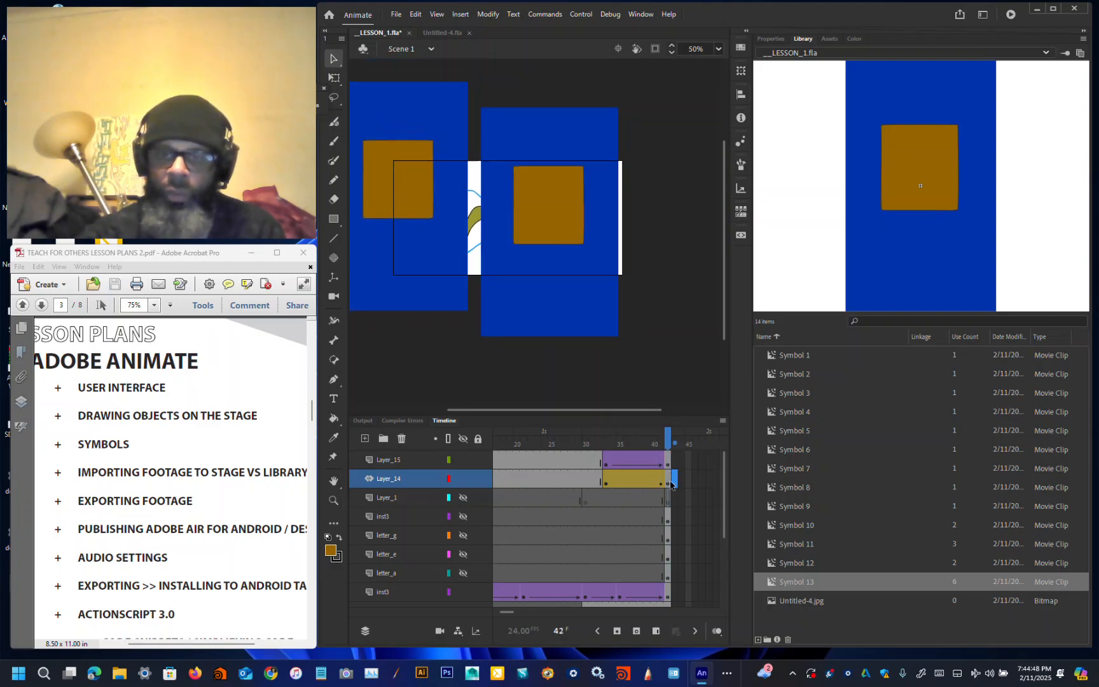
right_click(669, 485)
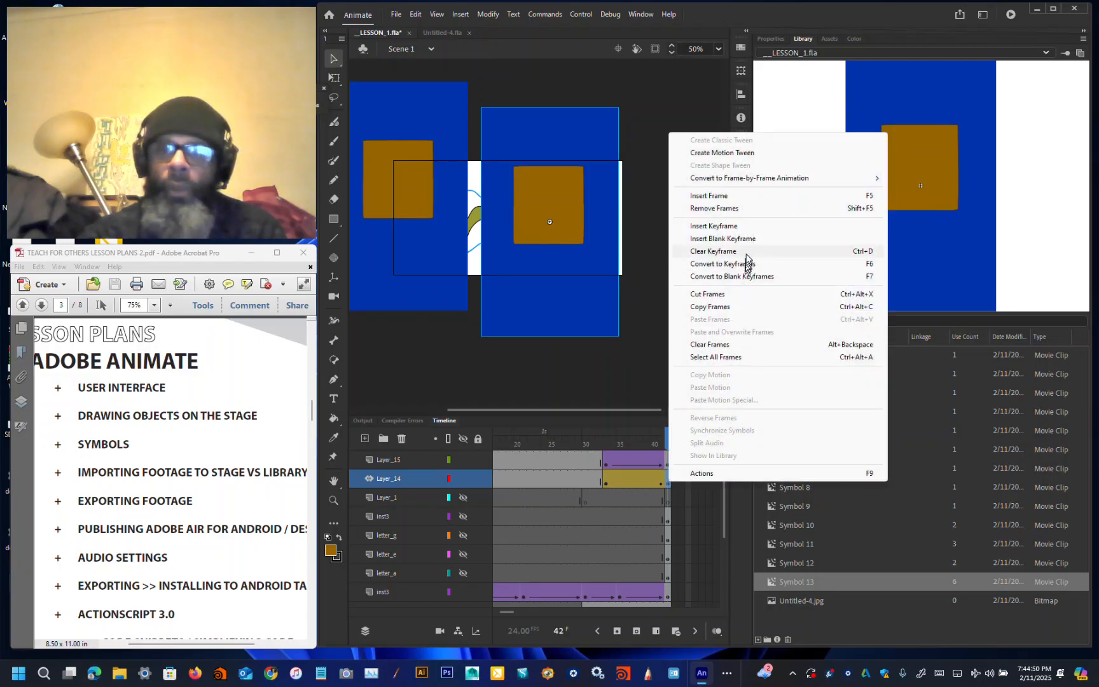
left_click(755, 210)
right_click(662, 487)
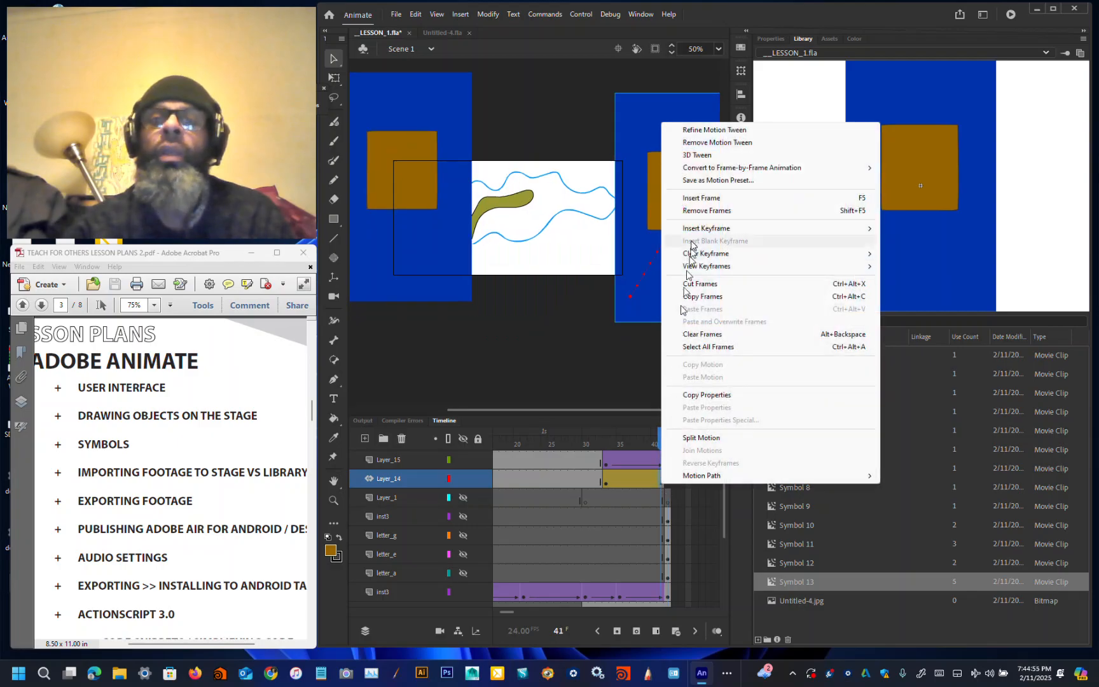
left_click(702, 198)
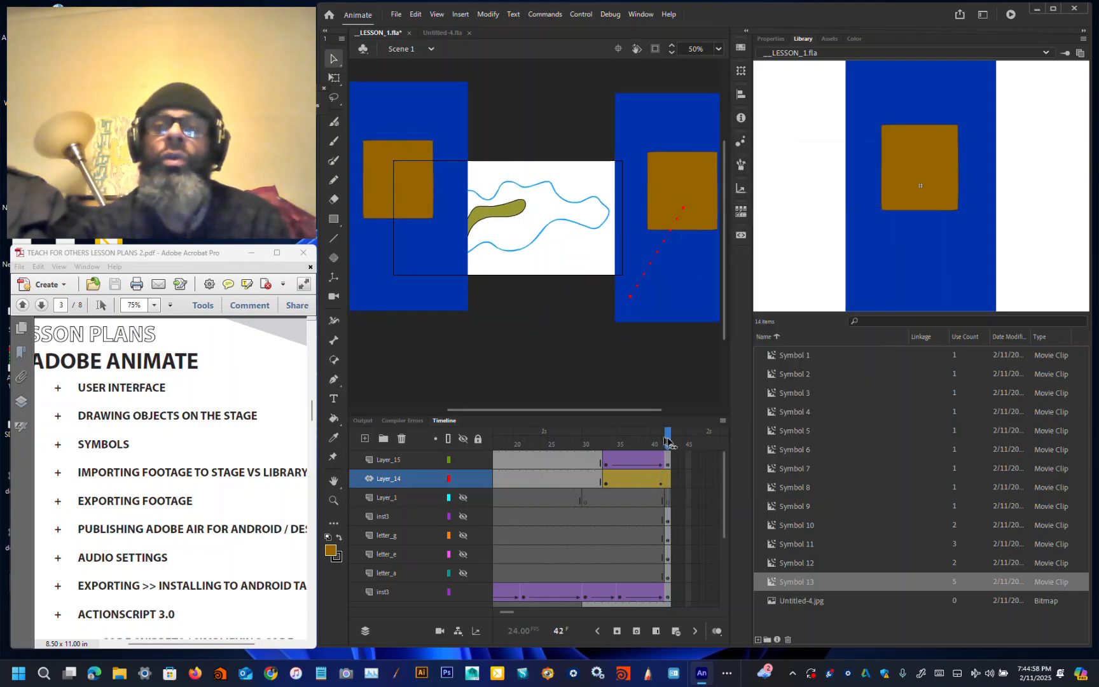
left_click_drag(661, 439, 627, 439)
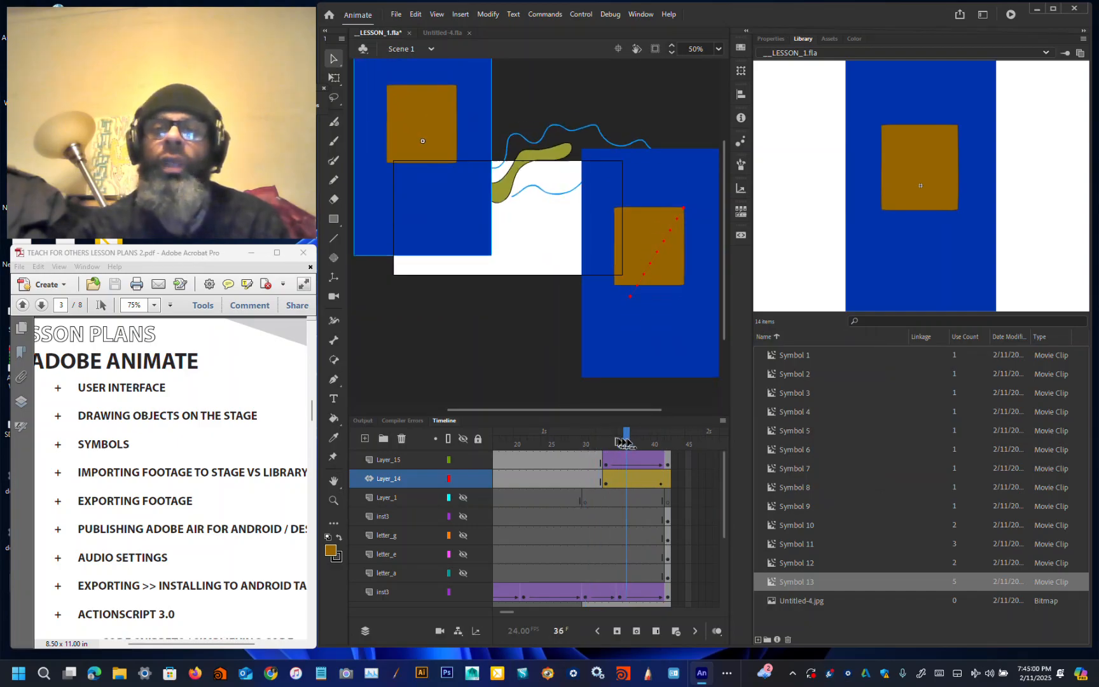
Step: Scrub the Layer_14 frames and create a motion tween on the layer's earlier frames before the existing tween
left_click(664, 488)
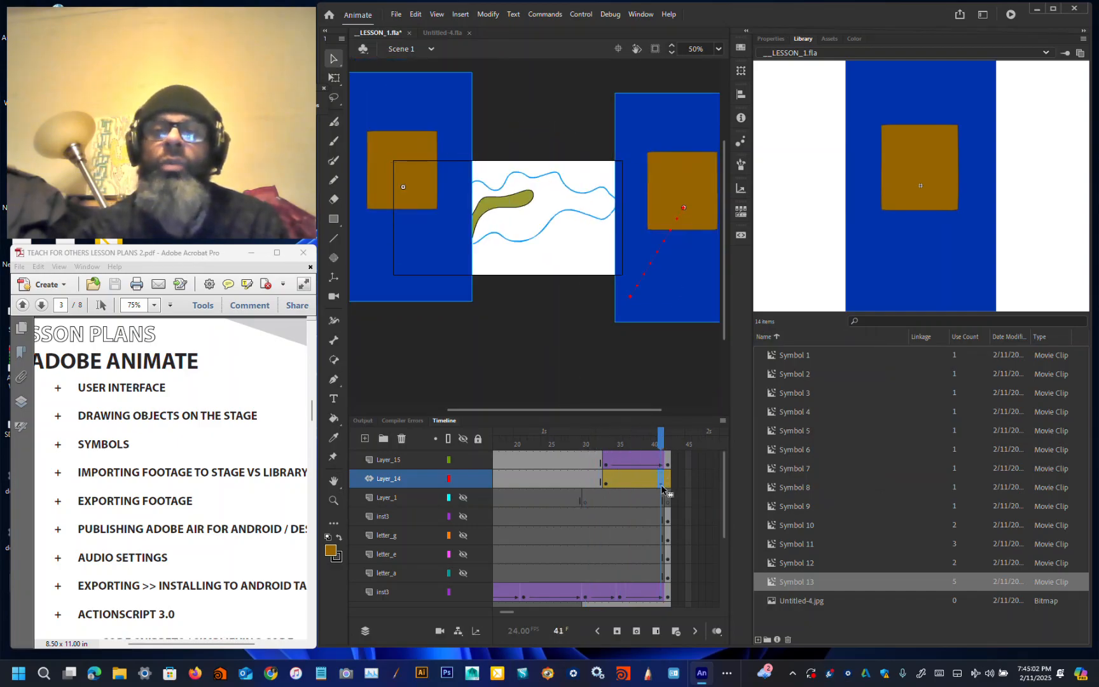
left_click(671, 487)
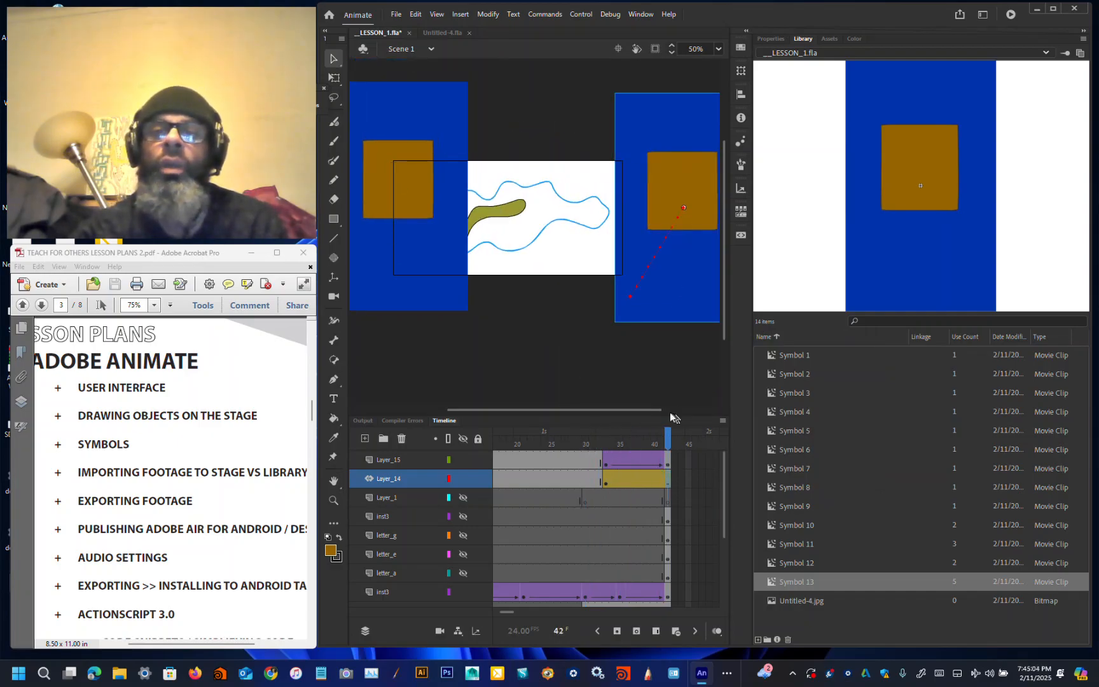
left_click_drag(671, 441, 568, 462)
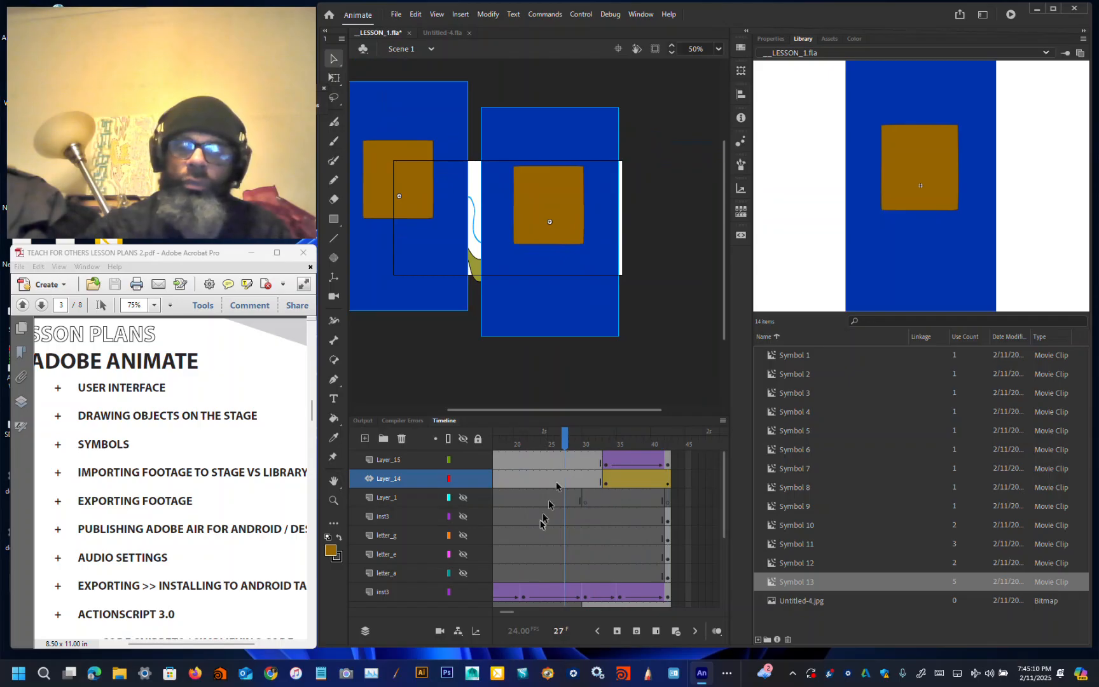
right_click(557, 479)
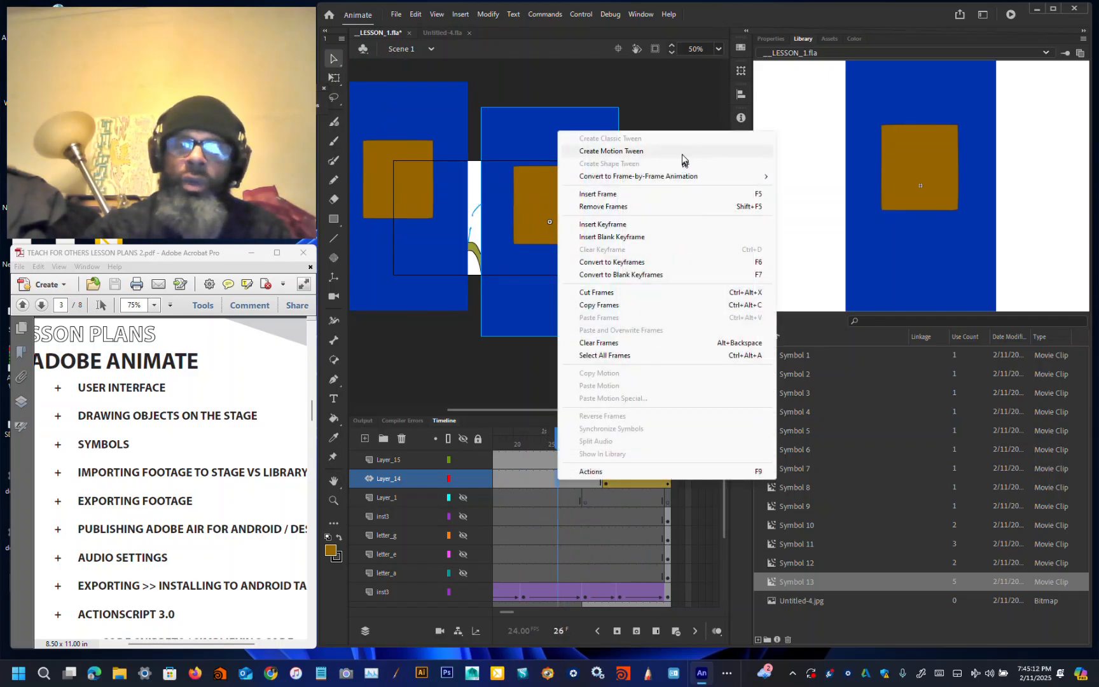
left_click(712, 151)
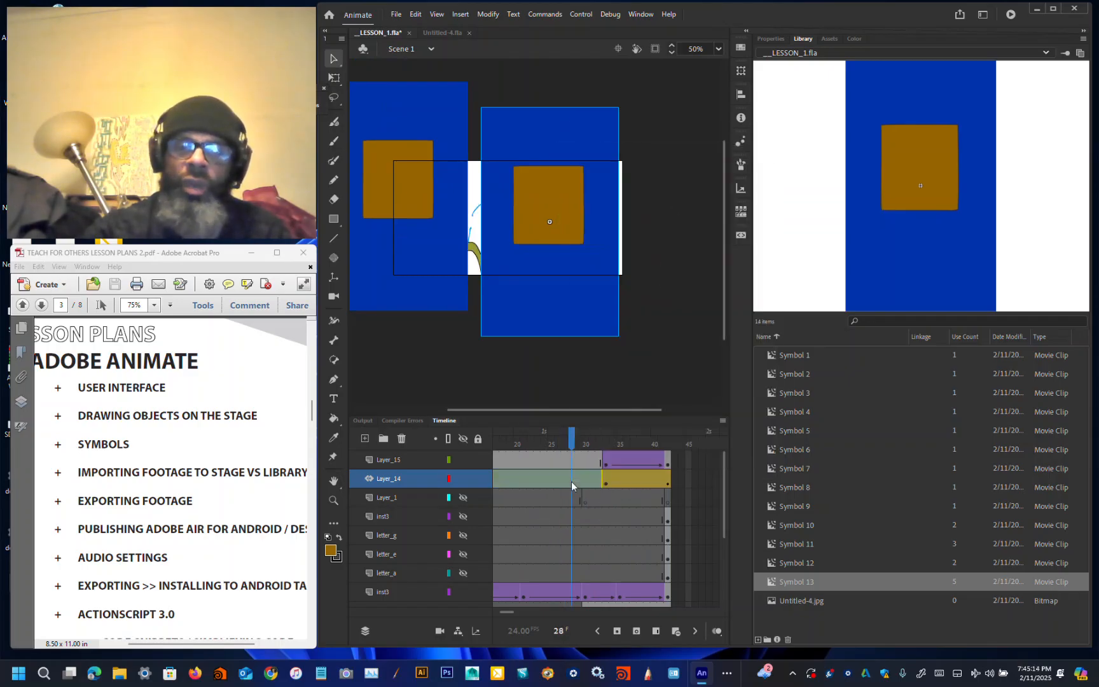
right_click(571, 484)
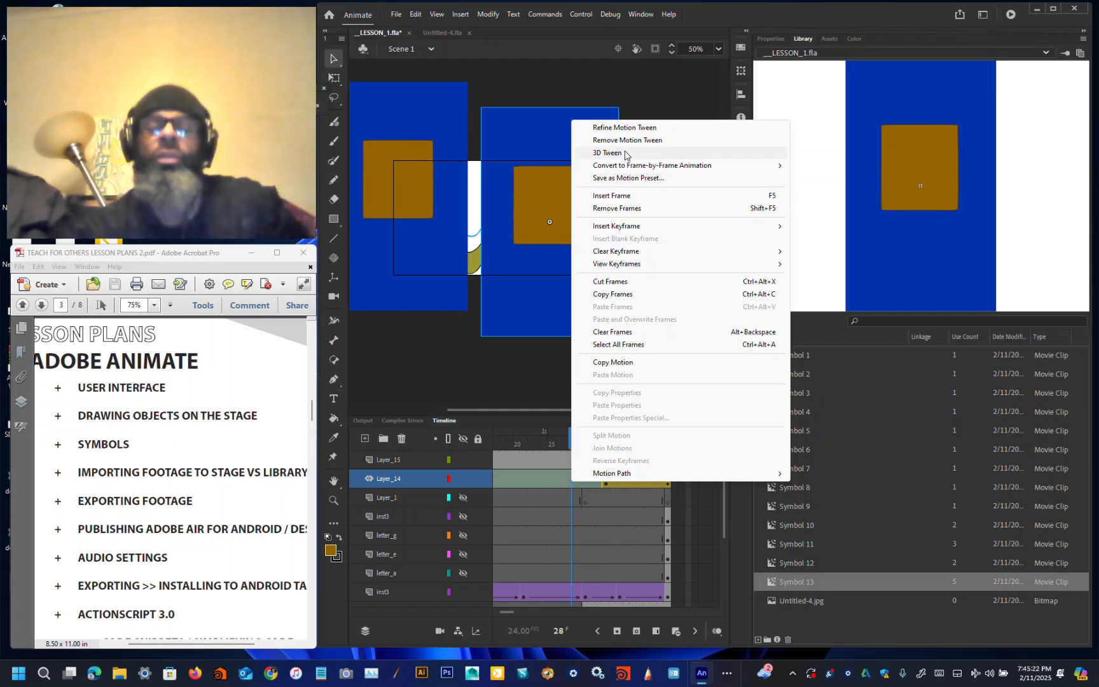
mouse_move(624, 169)
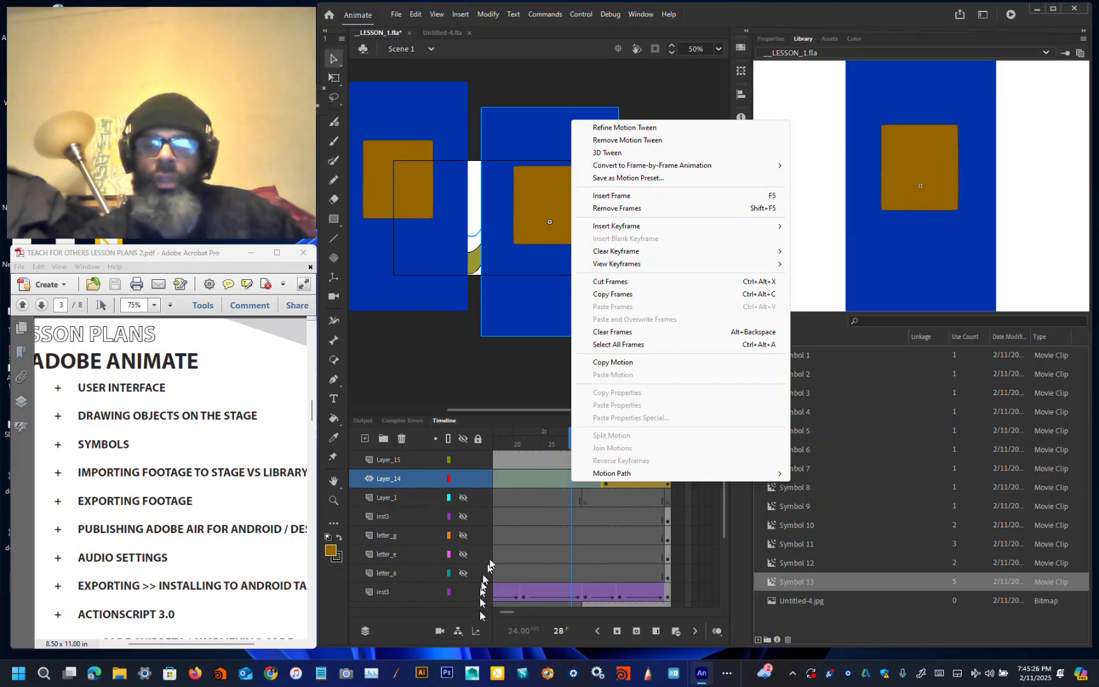
left_click(538, 535)
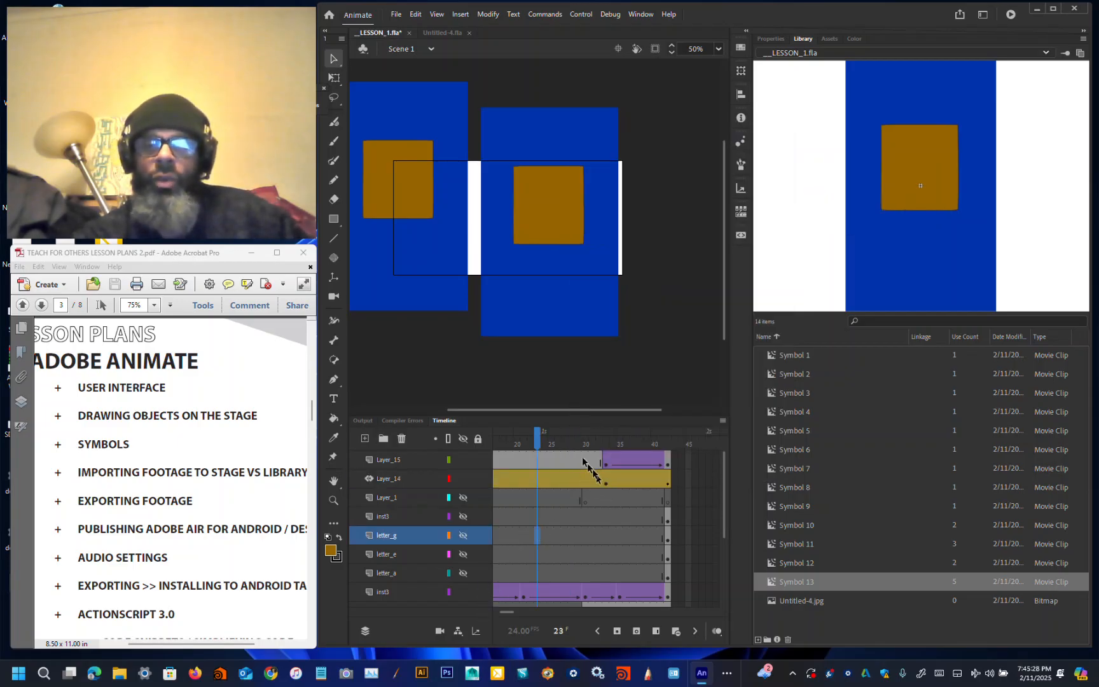
Step: Go to frame 1 of Layer_14 and move its instance down and to the left
mouse_move(537, 438)
left_mouse_down()
mouse_move(606, 445)
mouse_move(639, 471)
mouse_move(579, 465)
left_mouse_up()
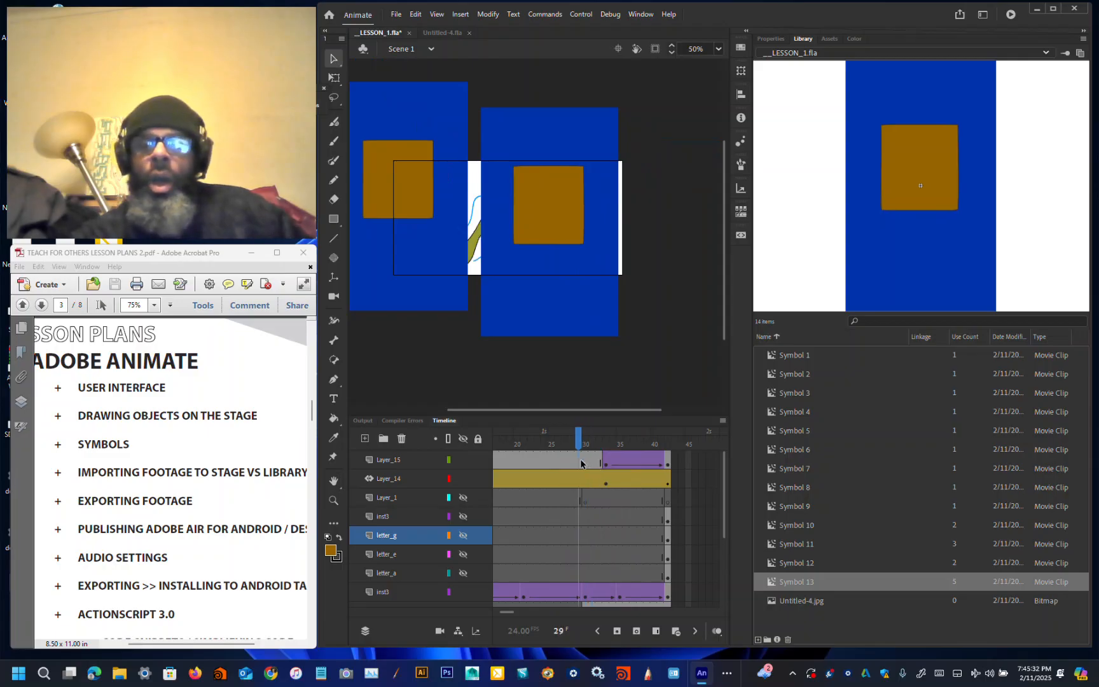
left_click_drag(513, 613, 494, 615)
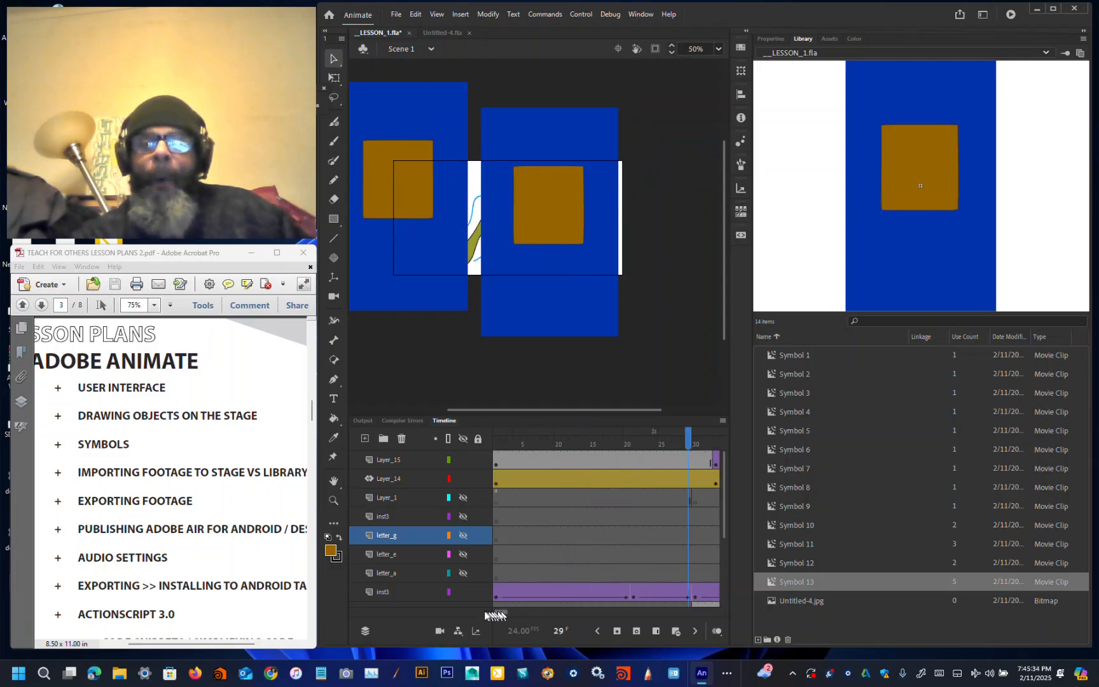
left_click(496, 497)
left_click(497, 484)
left_click_drag(522, 317, 423, 394)
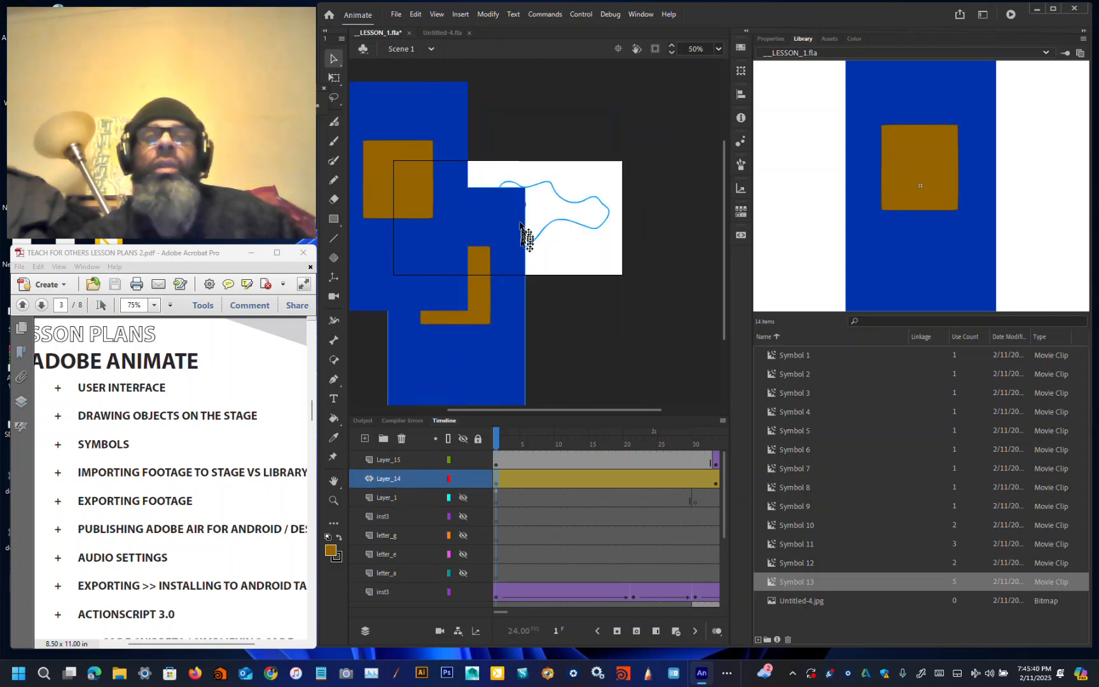
Step: Rotate the Layer_14 instance about 45° with the Free Transform tool and switch its motion tween to 3D Tween
left_click(334, 79)
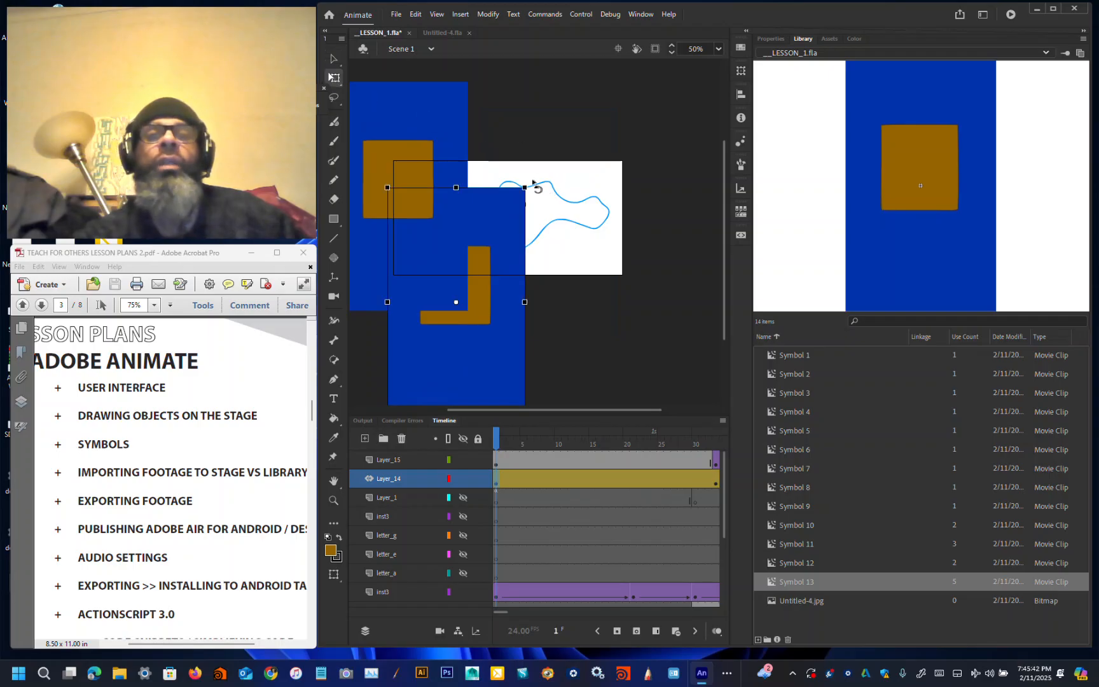
left_click_drag(529, 189, 590, 273)
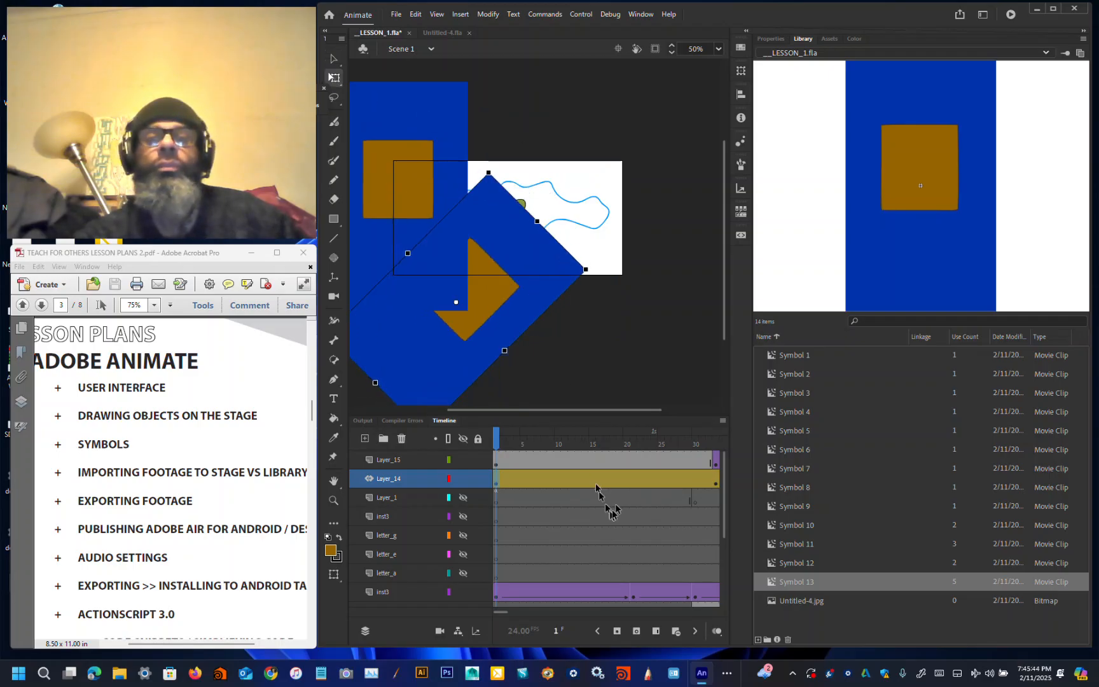
right_click(497, 484)
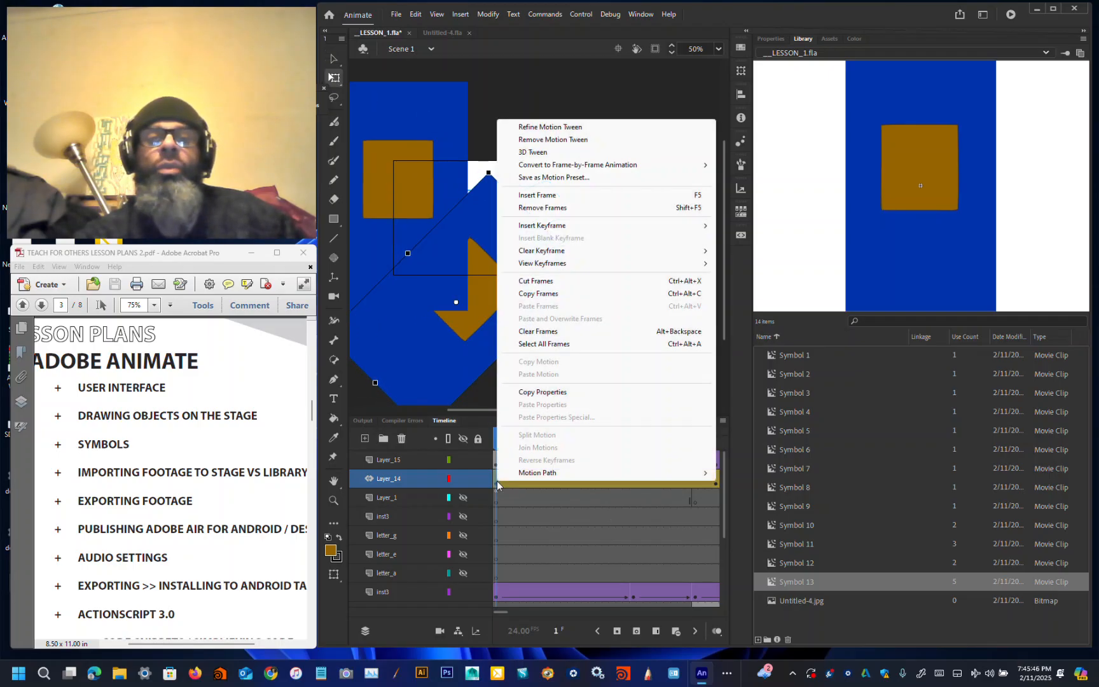
left_click(596, 152)
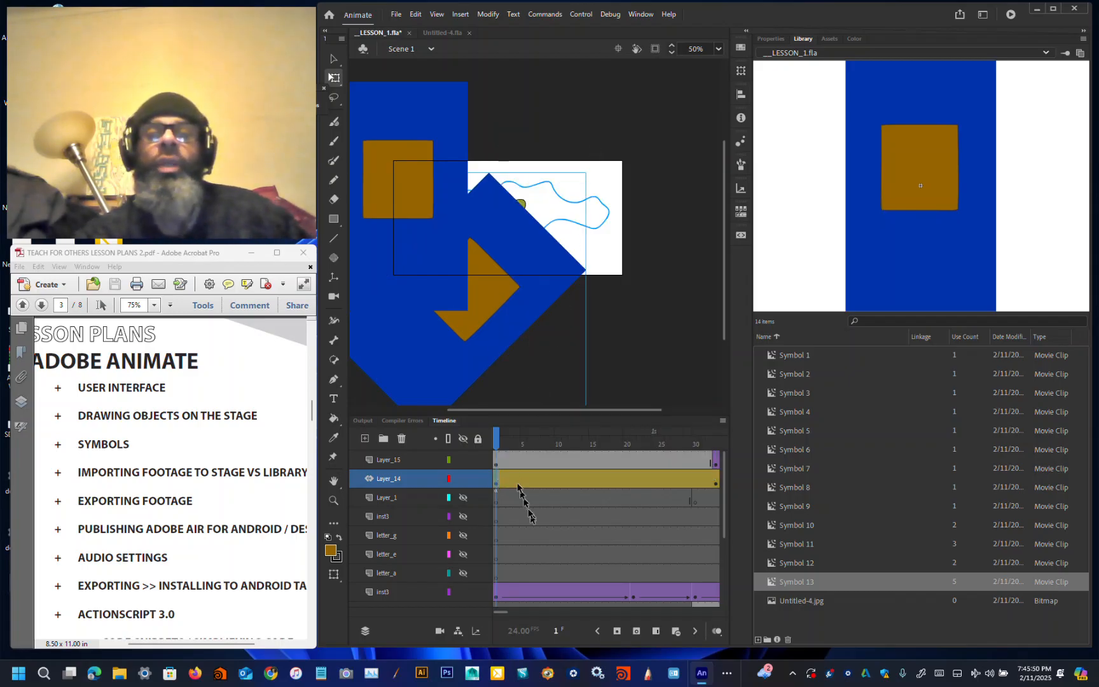
Step: At frame 1, re-rotate the Layer_14 instance to a slight tilt and shift it left
left_click_drag(502, 447, 720, 440)
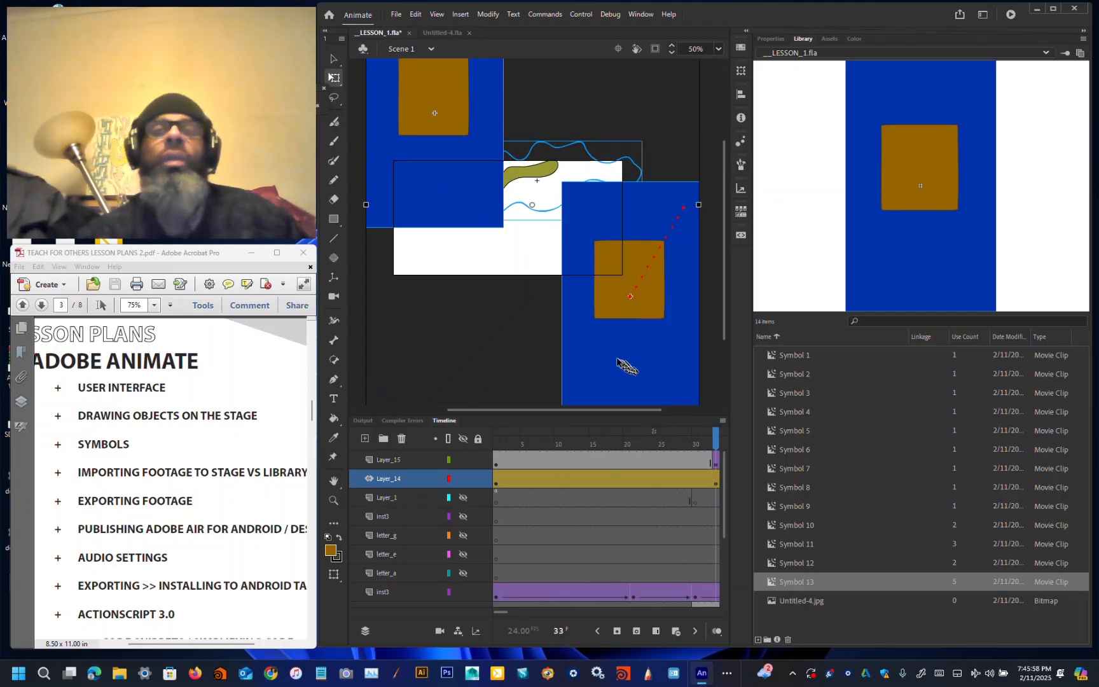
left_click(496, 487)
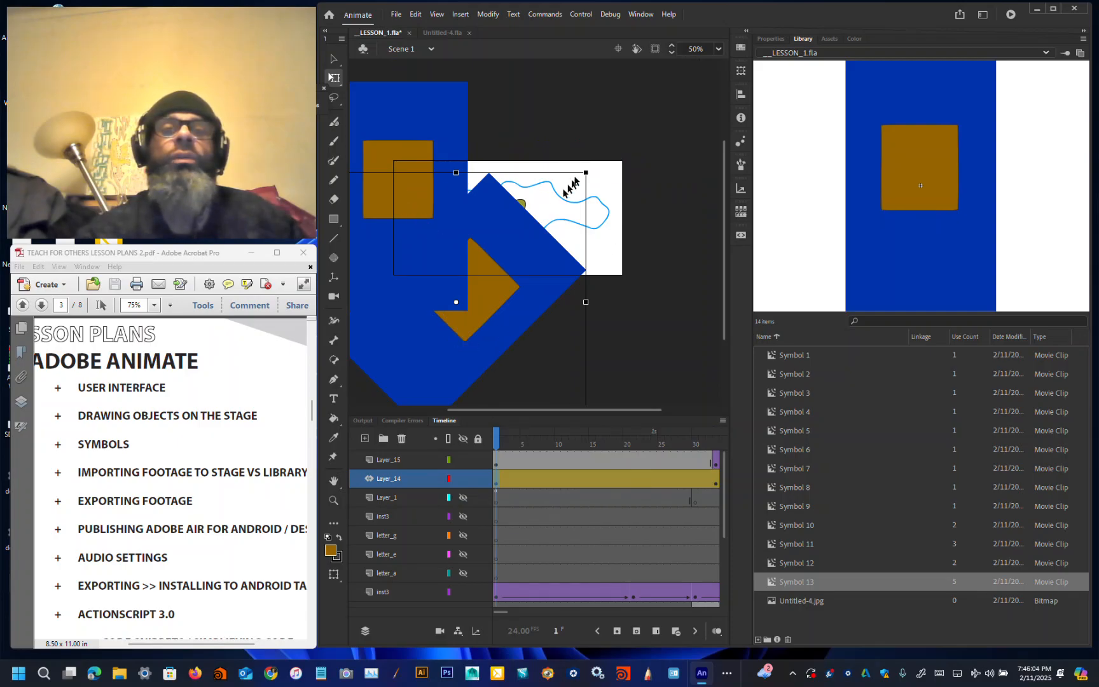
left_click_drag(598, 170, 559, 364)
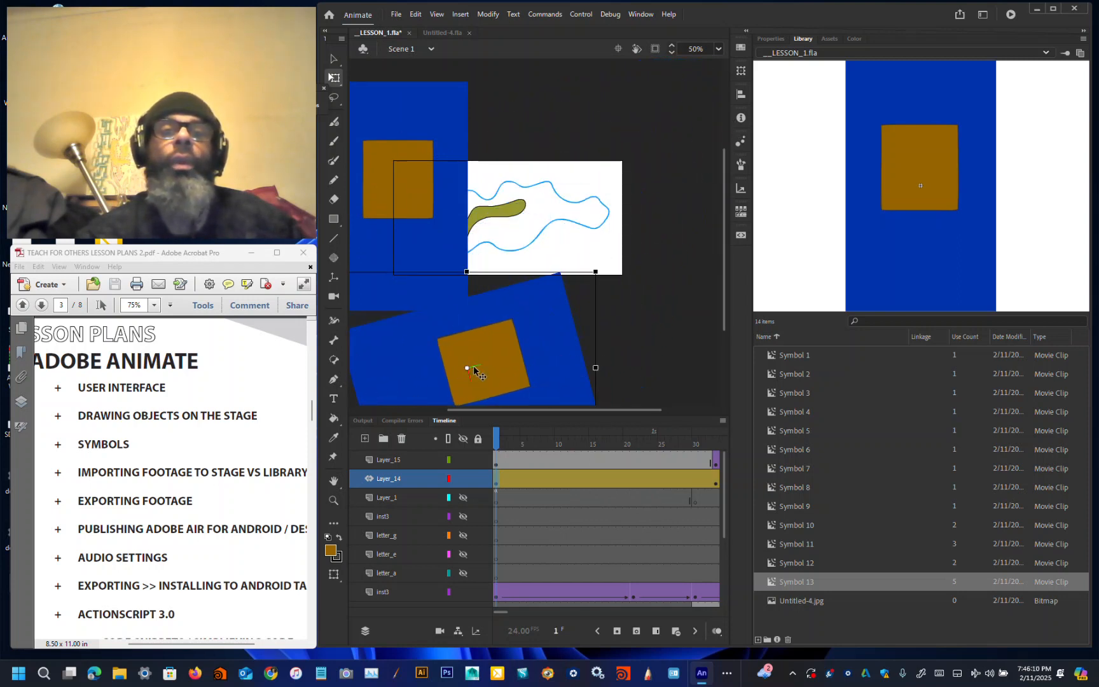
left_click_drag(476, 369, 434, 368)
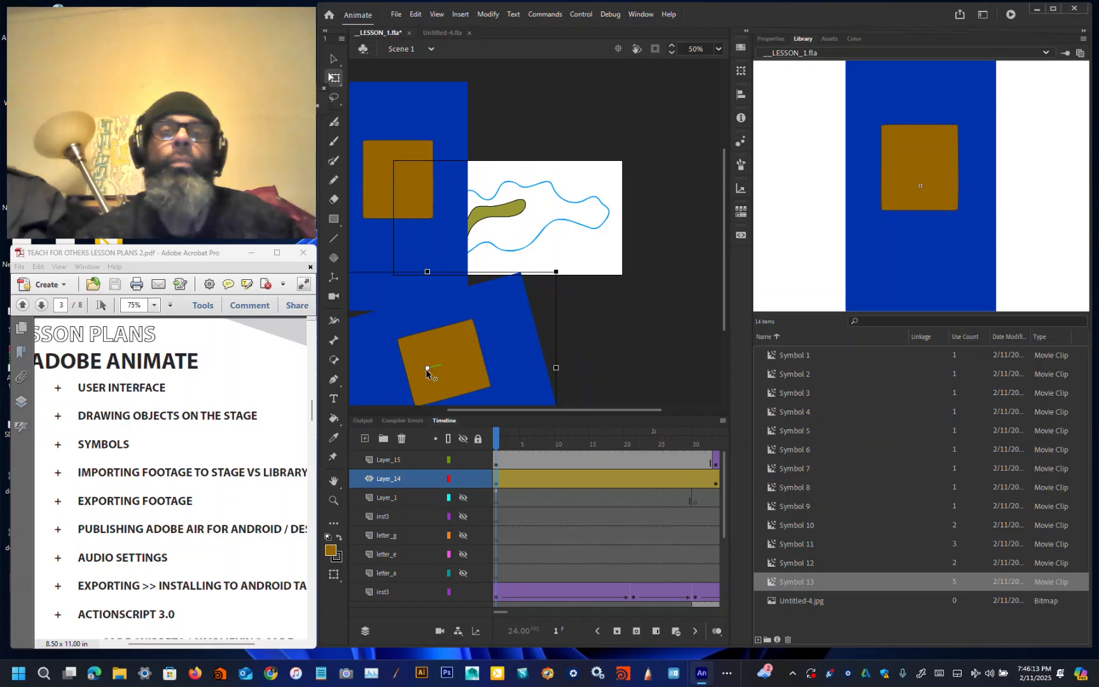
Step: Tilt the Layer_14 instance at frame 1 in 3D with the 3D Rotation tool
left_click(334, 257)
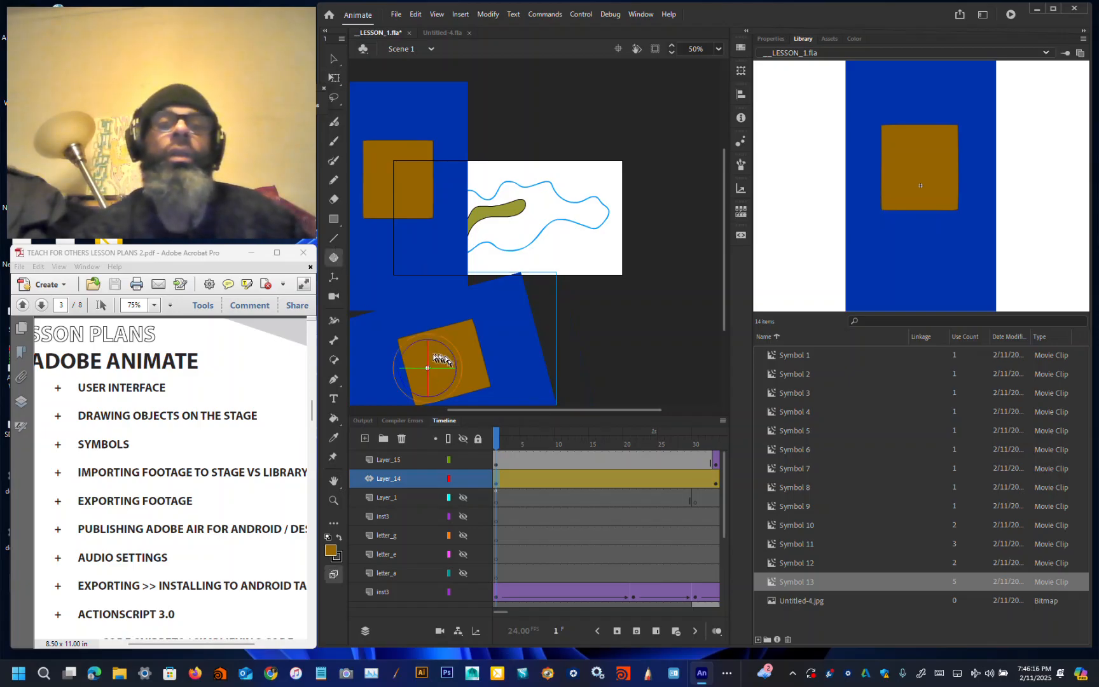
left_click_drag(427, 357, 440, 402)
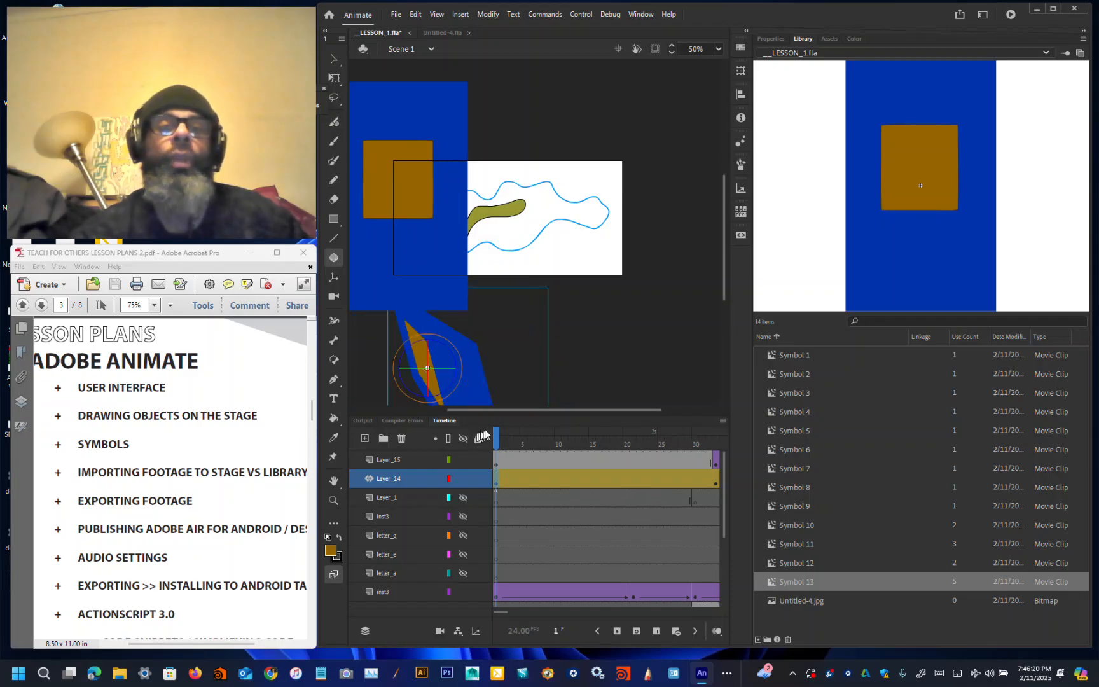
mouse_move(443, 371)
left_mouse_down()
mouse_move(425, 371)
mouse_move(455, 386)
left_mouse_up()
Step: At frame 33, rotate the Layer_14 instance in 3D so it lies flatter
left_click_drag(494, 444, 716, 476)
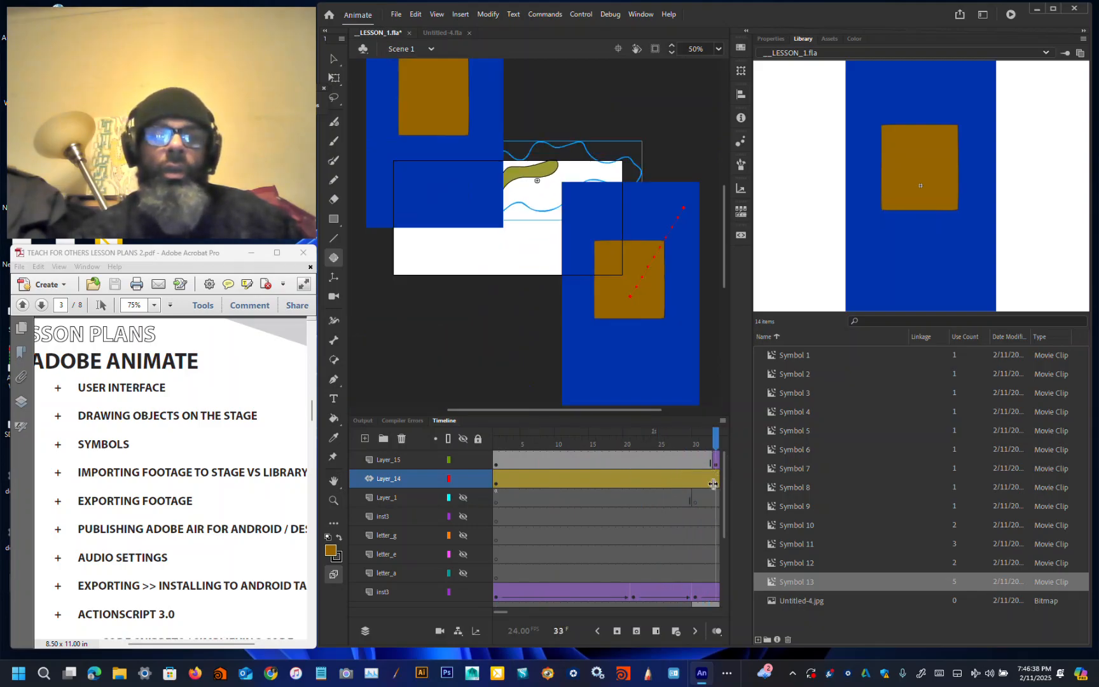
right_click(669, 480)
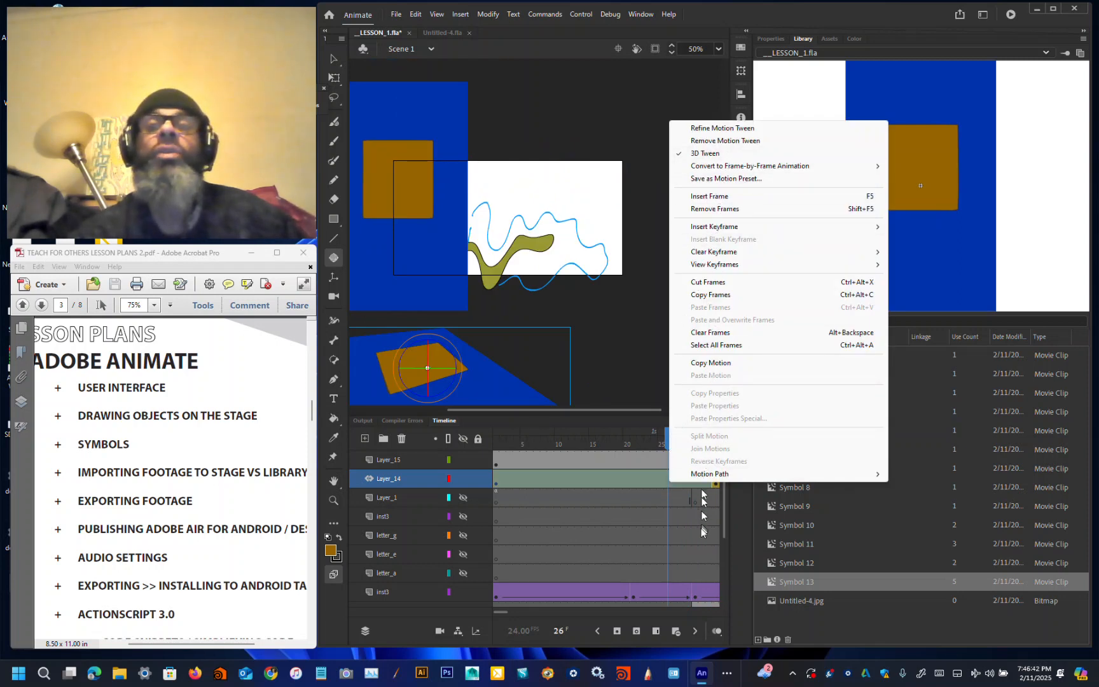
left_click(716, 491)
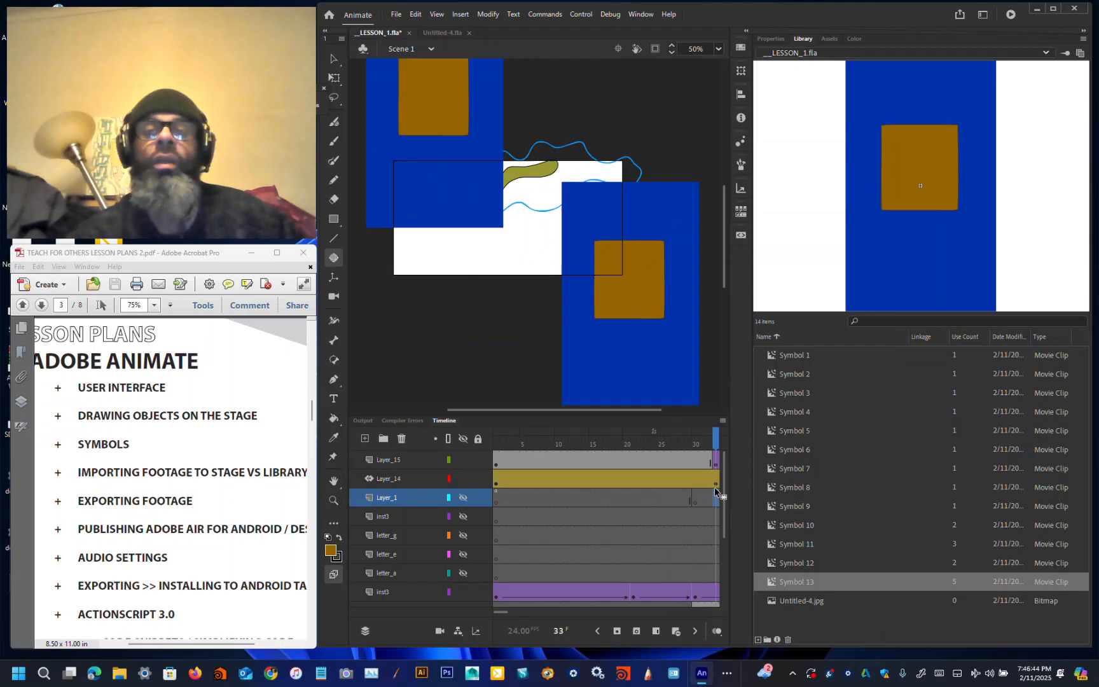
left_click(709, 481)
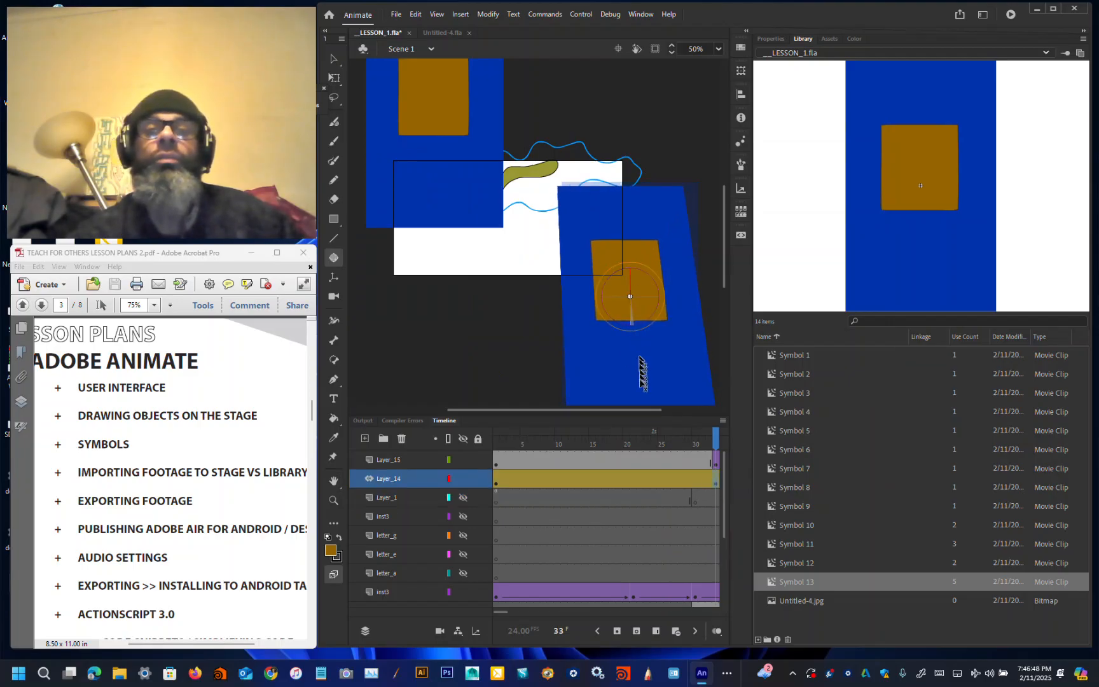
left_click_drag(638, 344, 528, 451)
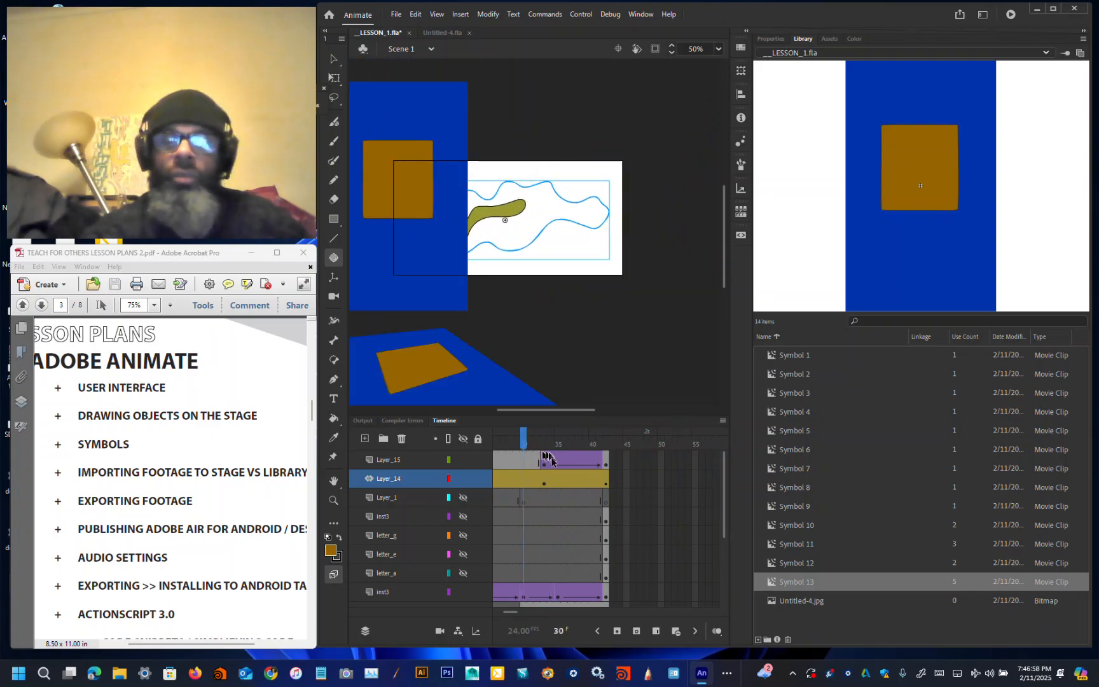
Step: Create a motion tween on Layer_15's earlier frames and scrub back to frame 1
right_click(518, 462)
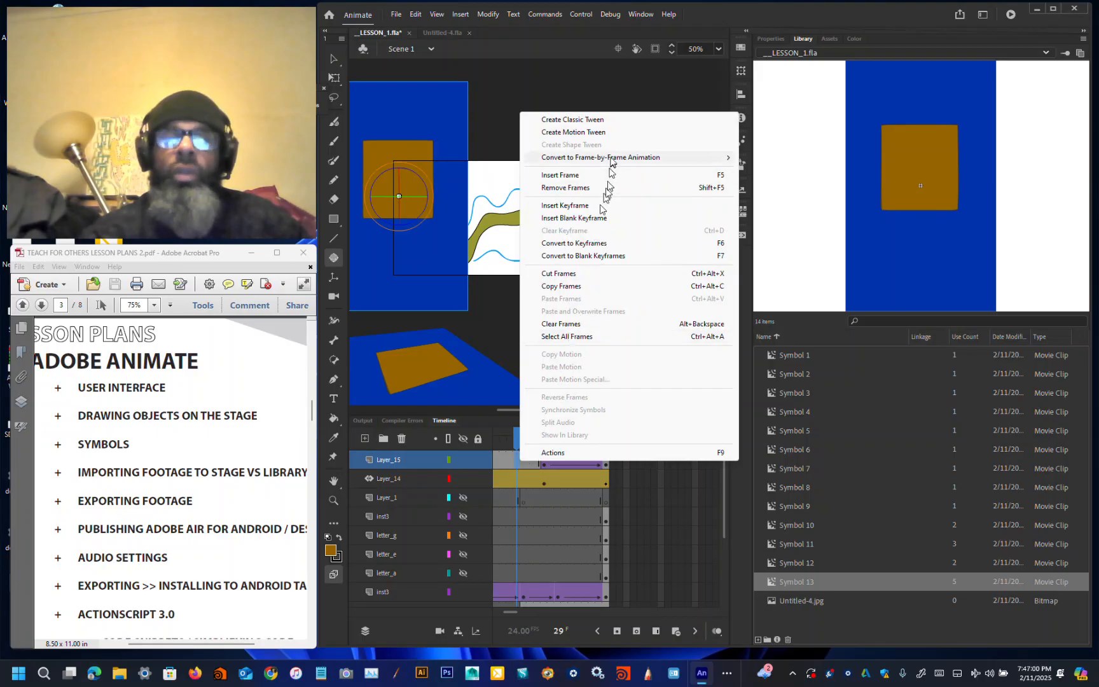
left_click(616, 124)
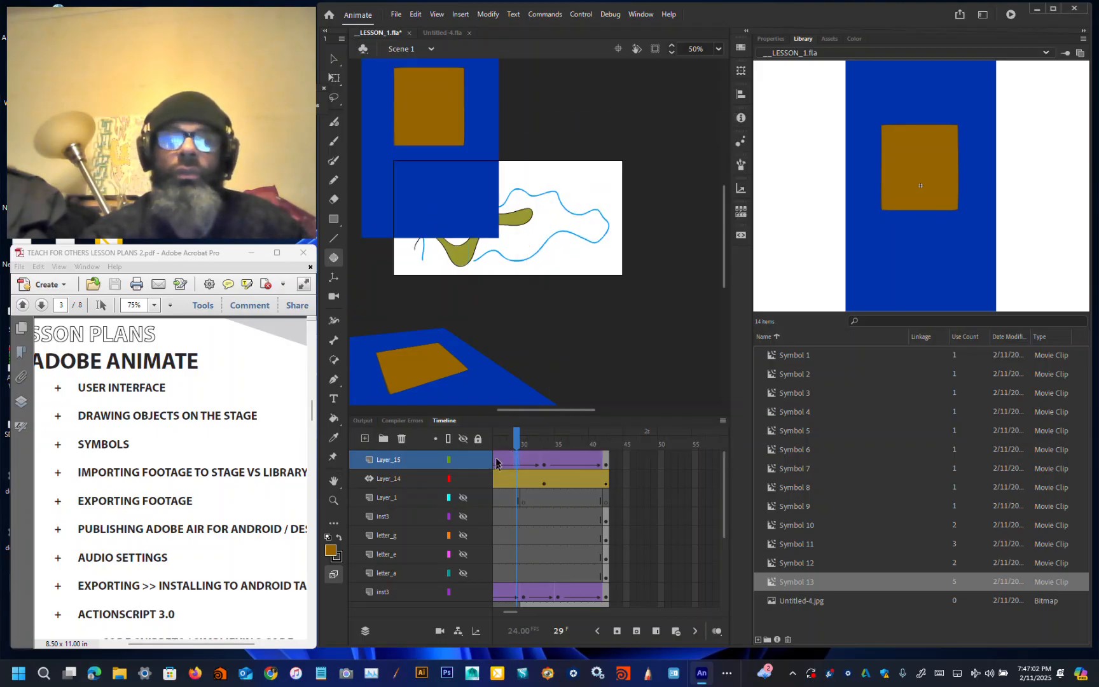
left_click_drag(518, 438, 154, 427)
left_click(386, 184)
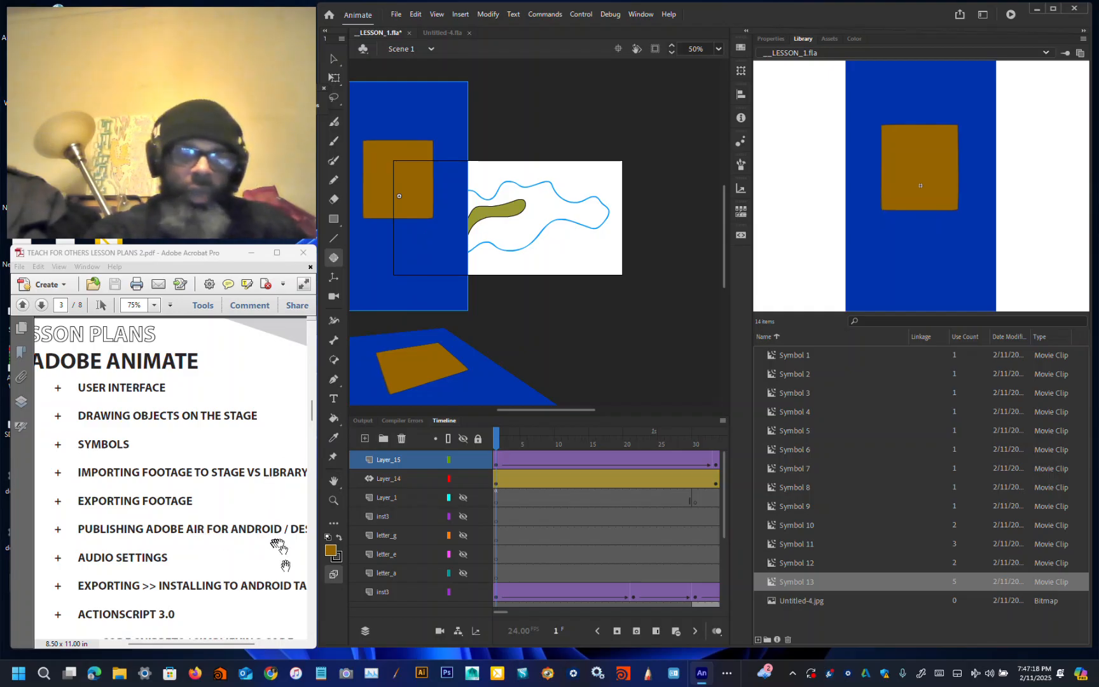
mouse_move(176, 644)
left_mouse_down()
mouse_move(214, 653)
mouse_move(176, 645)
left_mouse_up()
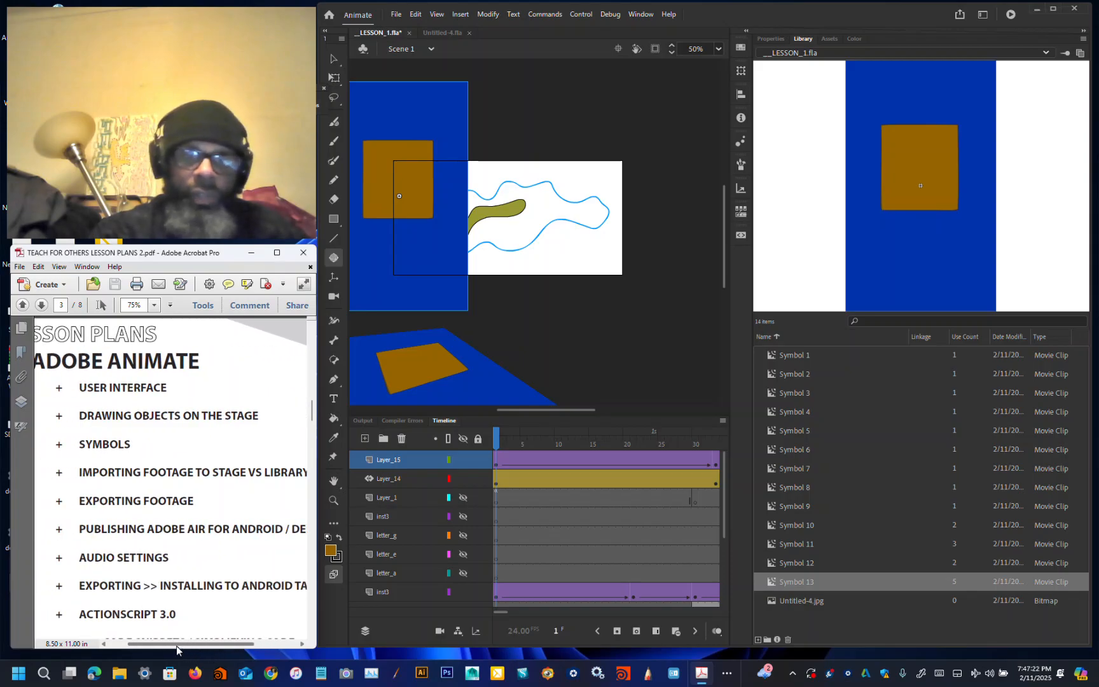